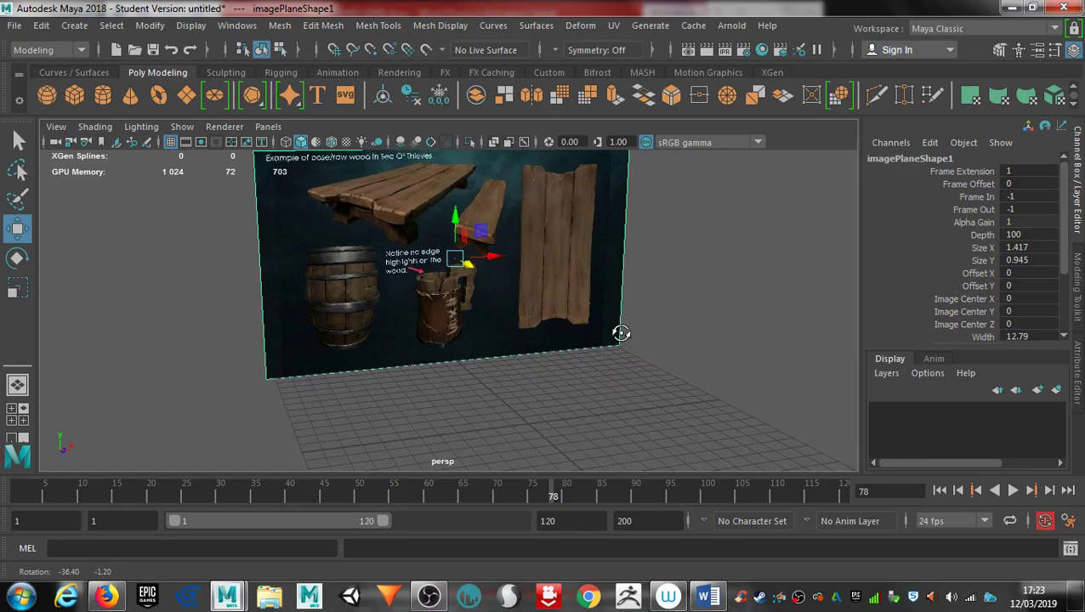
# Examine the wood reference image plane from several angles and distances, including the table, barrel, mug and plank panel.
pyautogui.keyDown('alt'); pyautogui.moveTo(620, 334); pyautogui.dragTo(557, 360); pyautogui.keyUp('alt')
pyautogui.keyDown('alt'); pyautogui.moveTo(558, 361); pyautogui.dragTo(820, 366, button='right'); pyautogui.keyUp('alt')
pyautogui.keyDown('alt'); pyautogui.moveTo(443, 347); pyautogui.dragTo(357, 276); pyautogui.keyUp('alt')
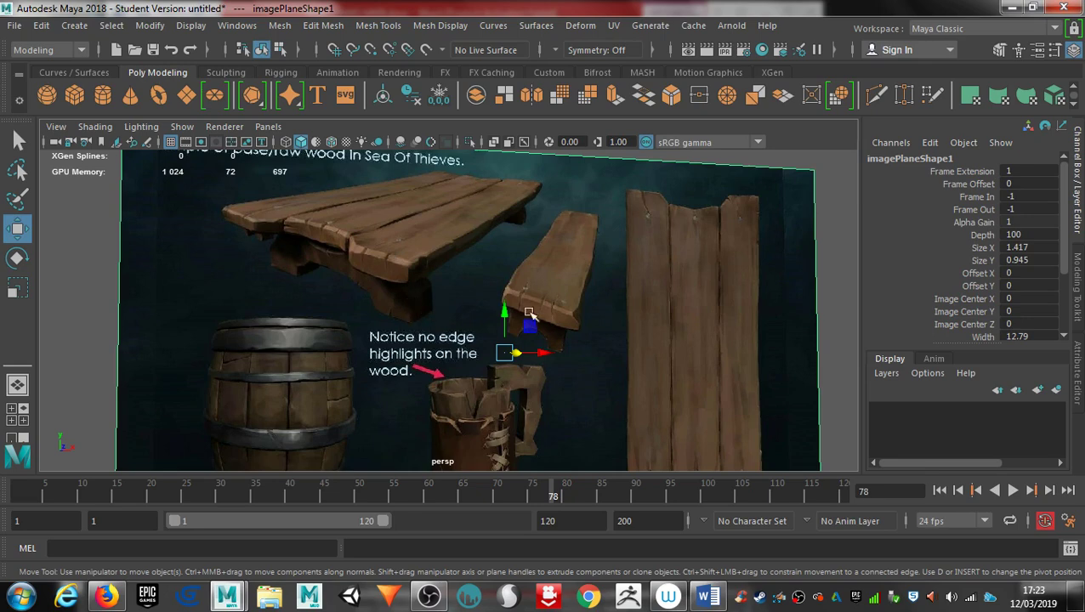
pyautogui.keyDown('alt'); pyautogui.moveTo(552, 314); pyautogui.dragTo(362, 317, button='right'); pyautogui.keyUp('alt')
pyautogui.keyDown('alt'); pyautogui.moveTo(439, 328); pyautogui.dragTo(441, 246, button='middle'); pyautogui.keyUp('alt')
pyautogui.keyDown('alt'); pyautogui.moveTo(569, 340); pyautogui.dragTo(421, 313, button='right'); pyautogui.keyUp('alt')
pyautogui.keyDown('alt'); pyautogui.moveTo(421, 314); pyautogui.dragTo(479, 351); pyautogui.keyUp('alt')
pyautogui.keyDown('alt'); pyautogui.moveTo(502, 317); pyautogui.dragTo(530, 407, button='middle'); pyautogui.keyUp('alt')
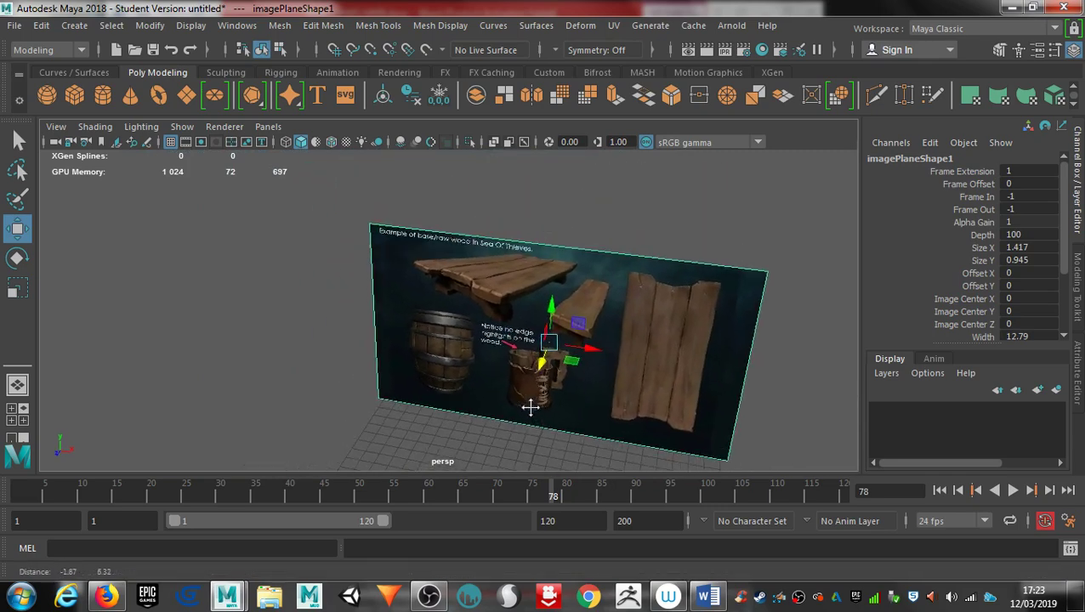
pyautogui.keyDown('alt'); pyautogui.moveTo(558, 345); pyautogui.dragTo(508, 261, button='middle'); pyautogui.keyUp('alt')
pyautogui.keyDown('alt'); pyautogui.moveTo(450, 220); pyautogui.dragTo(480, 217); pyautogui.keyUp('alt')
pyautogui.keyDown('alt'); pyautogui.moveTo(573, 228); pyautogui.dragTo(540, 256, button='middle'); pyautogui.keyUp('alt')
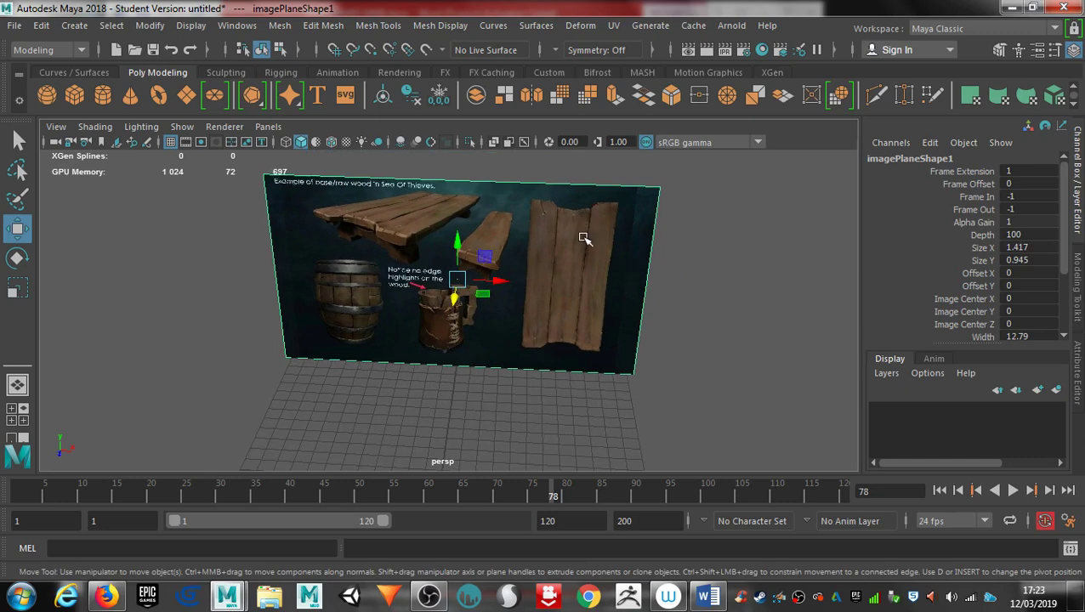
pyautogui.keyDown('alt'); pyautogui.moveTo(572, 273); pyautogui.dragTo(782, 289, button='right'); pyautogui.keyUp('alt')
pyautogui.keyDown('alt'); pyautogui.moveTo(763, 293); pyautogui.dragTo(646, 410, button='middle'); pyautogui.keyUp('alt')
pyautogui.keyDown('alt'); pyautogui.moveTo(646, 410); pyautogui.dragTo(614, 332); pyautogui.keyUp('alt')
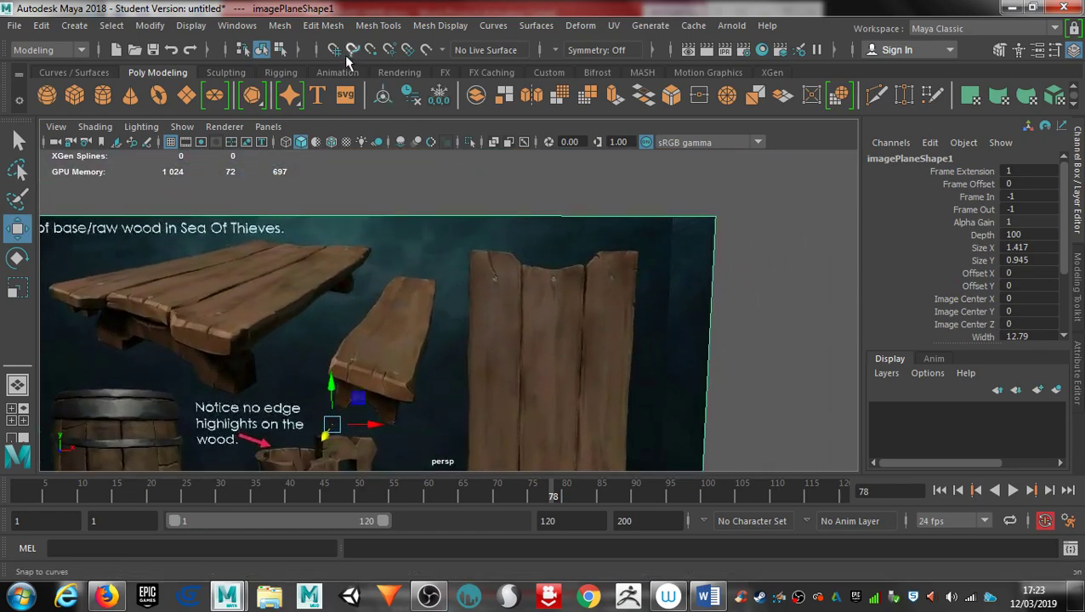
pyautogui.click(441, 26)
pyautogui.moveTo(380, 26)
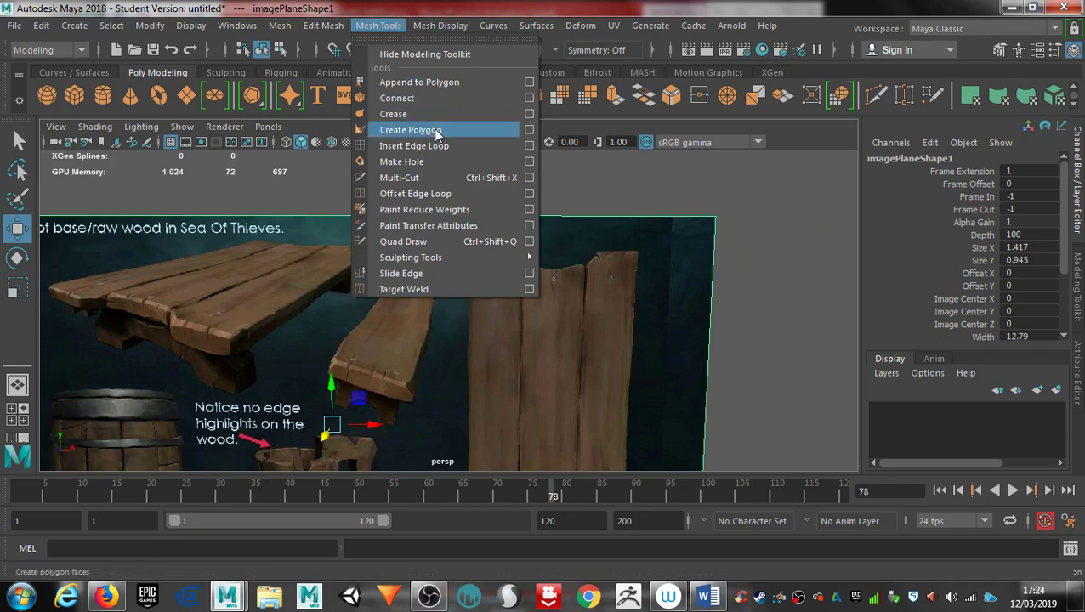
pyautogui.click(637, 163)
pyautogui.scroll(-5, 407, 232)
pyautogui.keyDown('alt'); pyautogui.moveTo(511, 325); pyautogui.dragTo(496, 307); pyautogui.keyUp('alt')
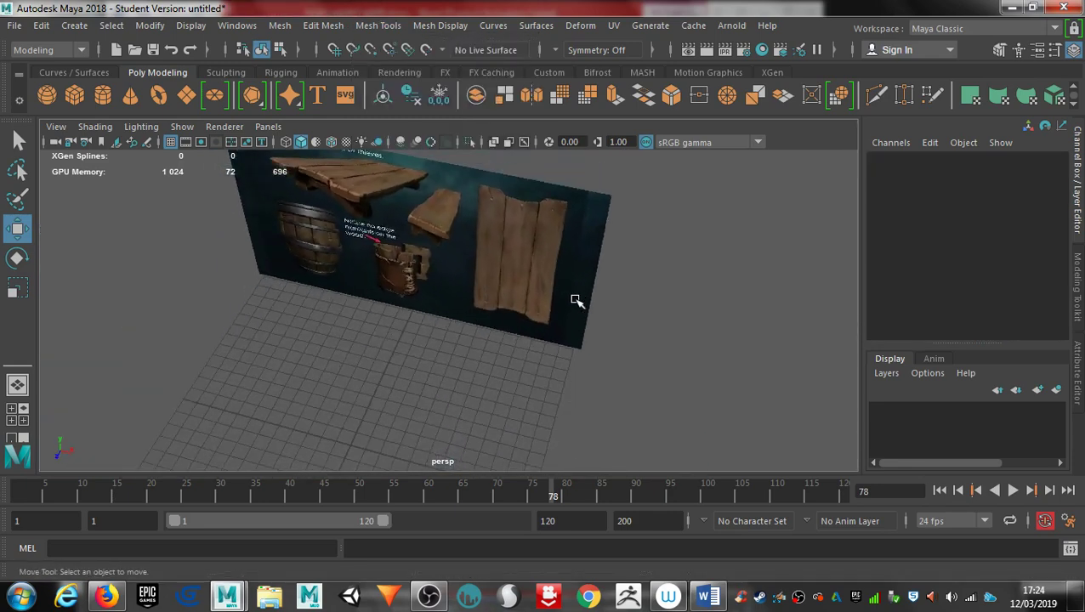
# Switch to the top view and load dg.jpg from the Desktop as its image plane.
pyautogui.press('space')
pyautogui.press('space')
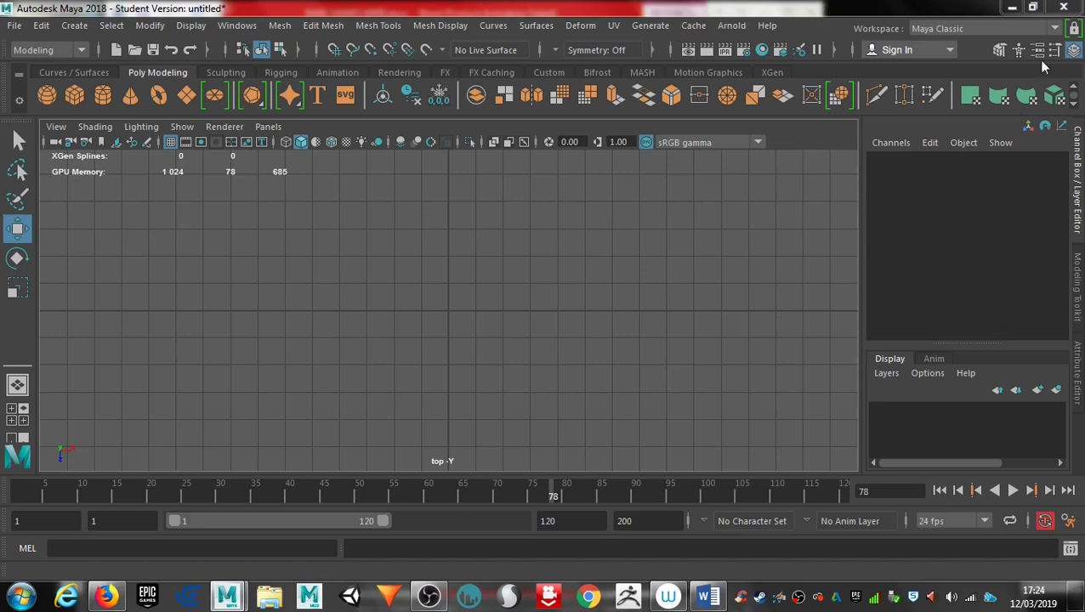
pyautogui.click(1000, 51)
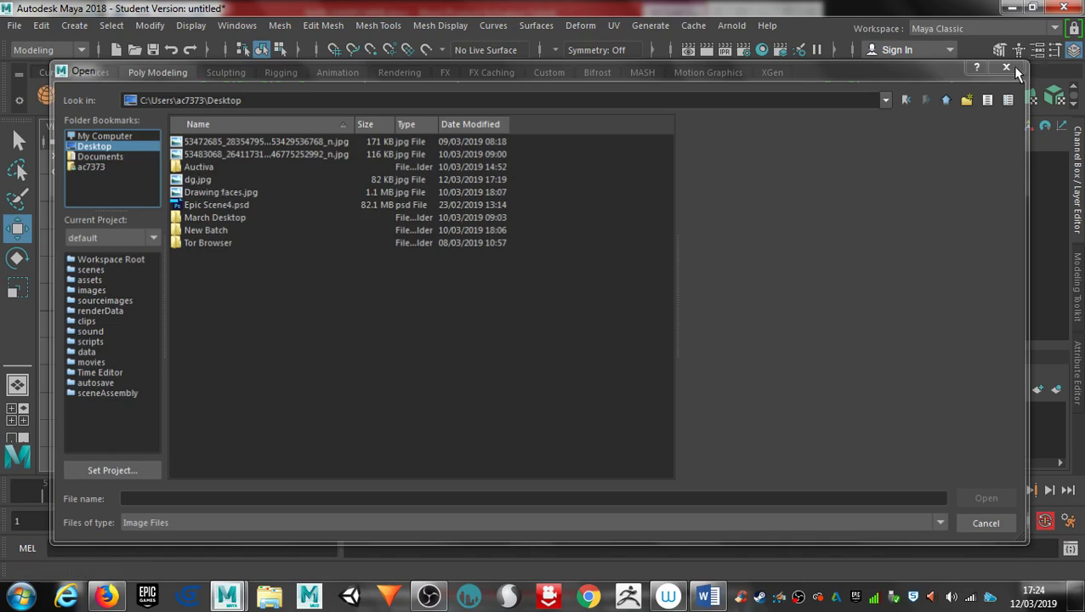
pyautogui.click(986, 524)
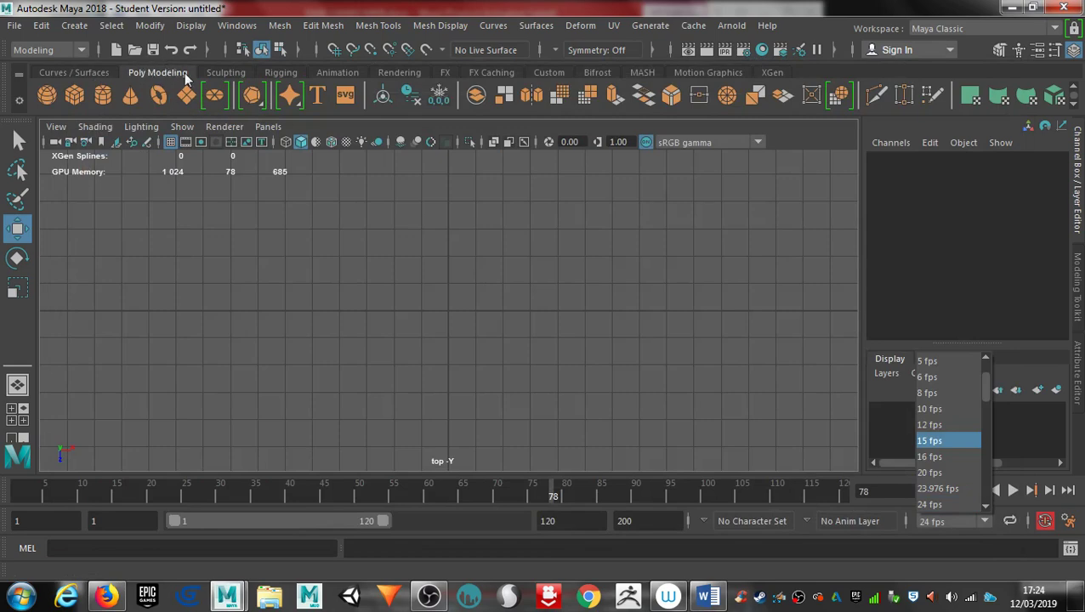
pyautogui.click(135, 142)
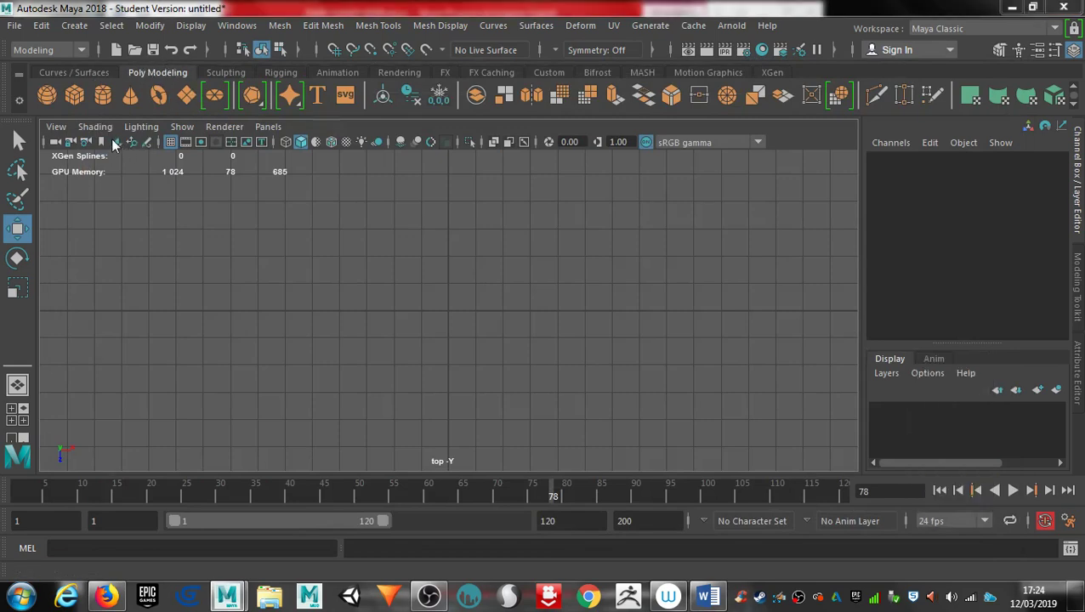
pyautogui.click(79, 145)
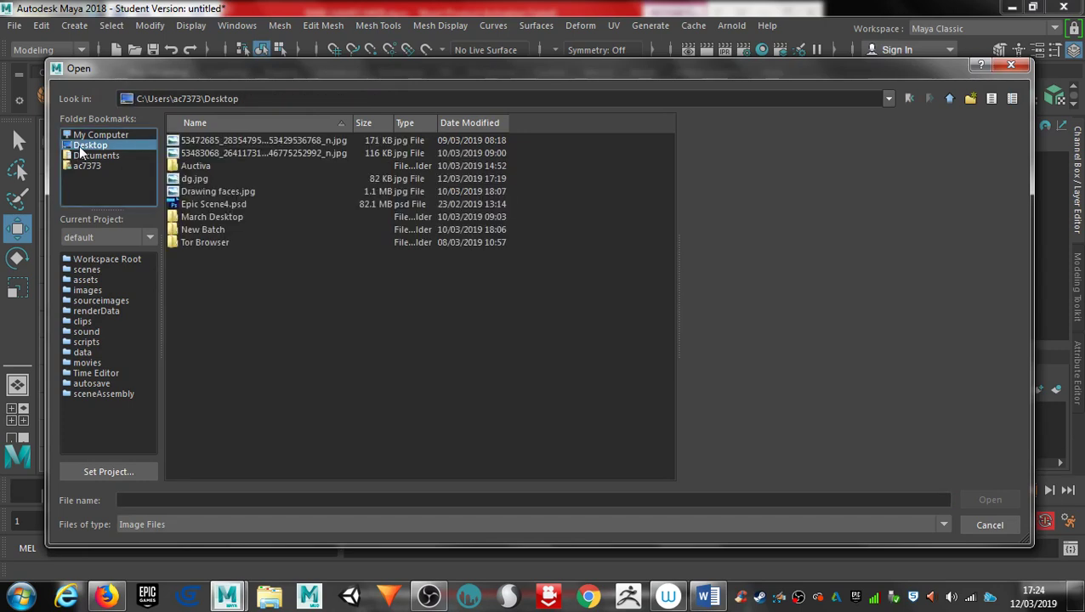
pyautogui.click(195, 179)
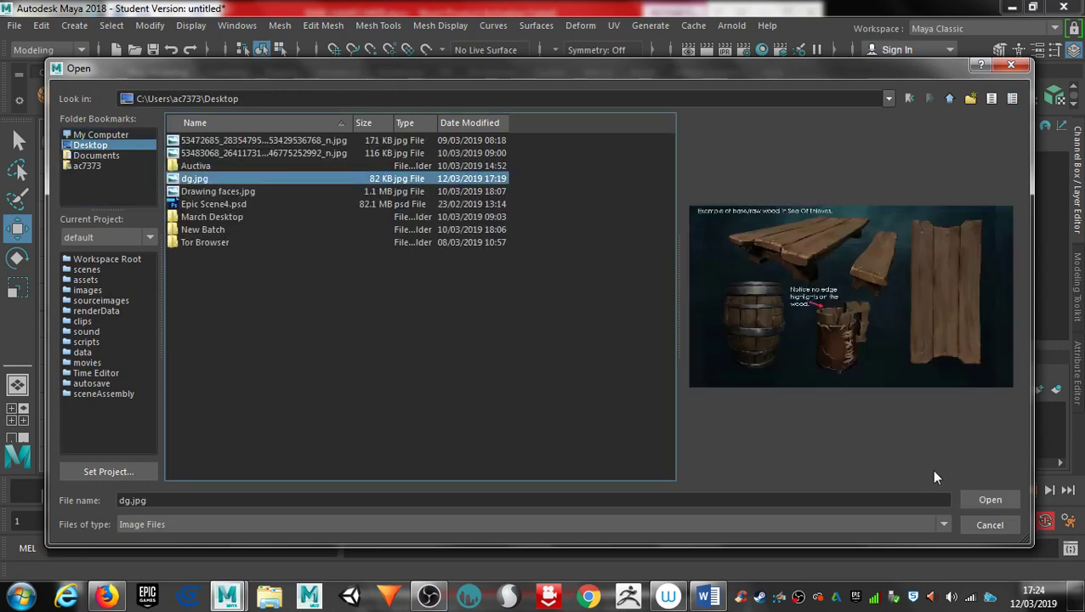
pyautogui.click(986, 500)
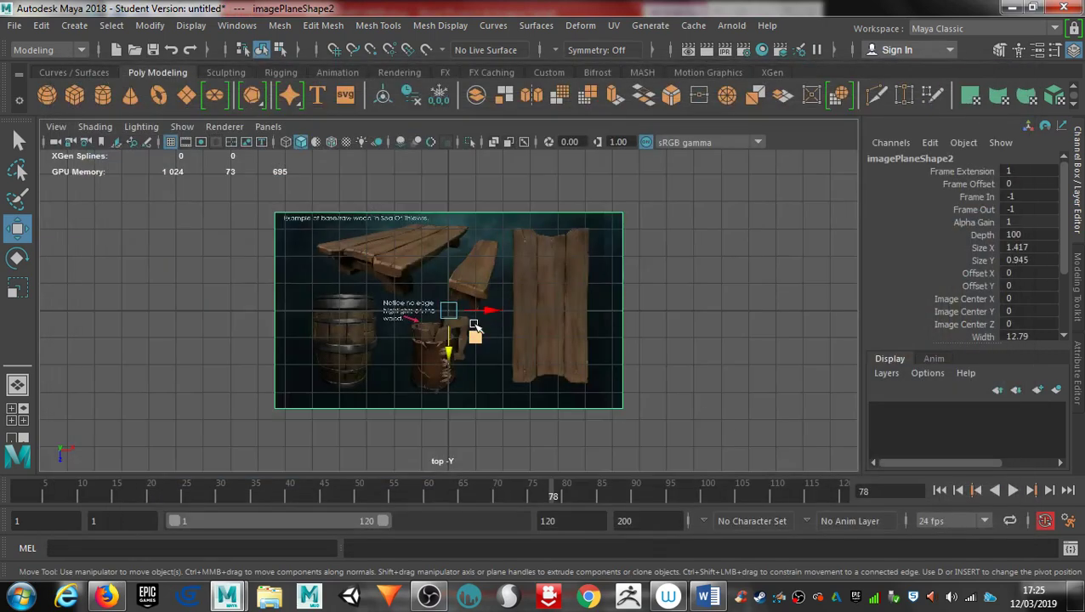
# Scale the new reference image plane up uniformly in the top view.
pyautogui.press('r')
pyautogui.moveTo(448, 310); pyautogui.dragTo(634, 314)
pyautogui.scroll(-5, 636, 261)
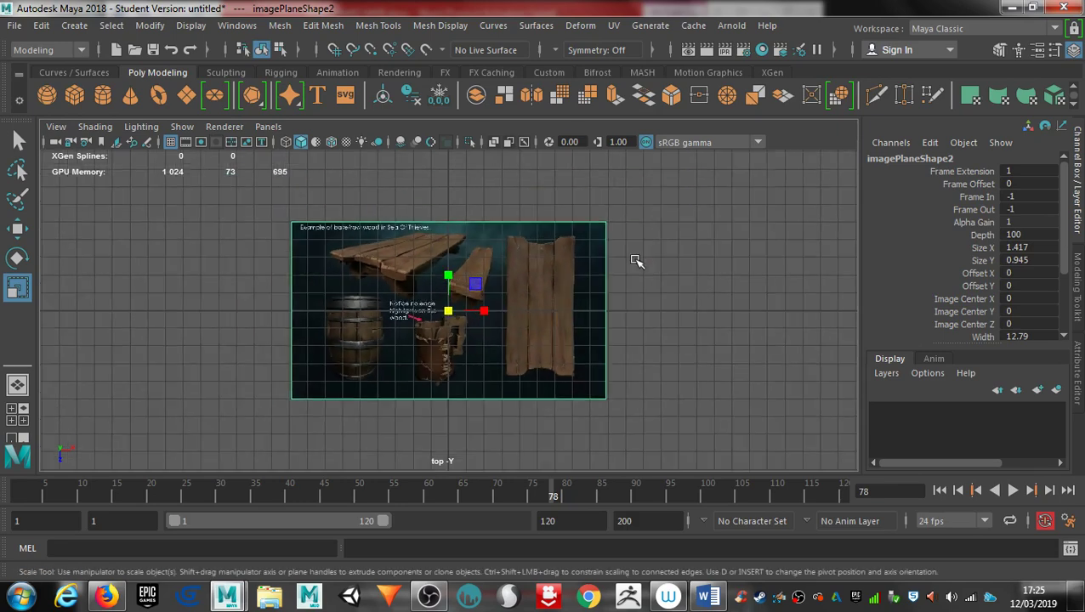
pyautogui.scroll(3, 629, 259)
pyautogui.scroll(2, 533, 259)
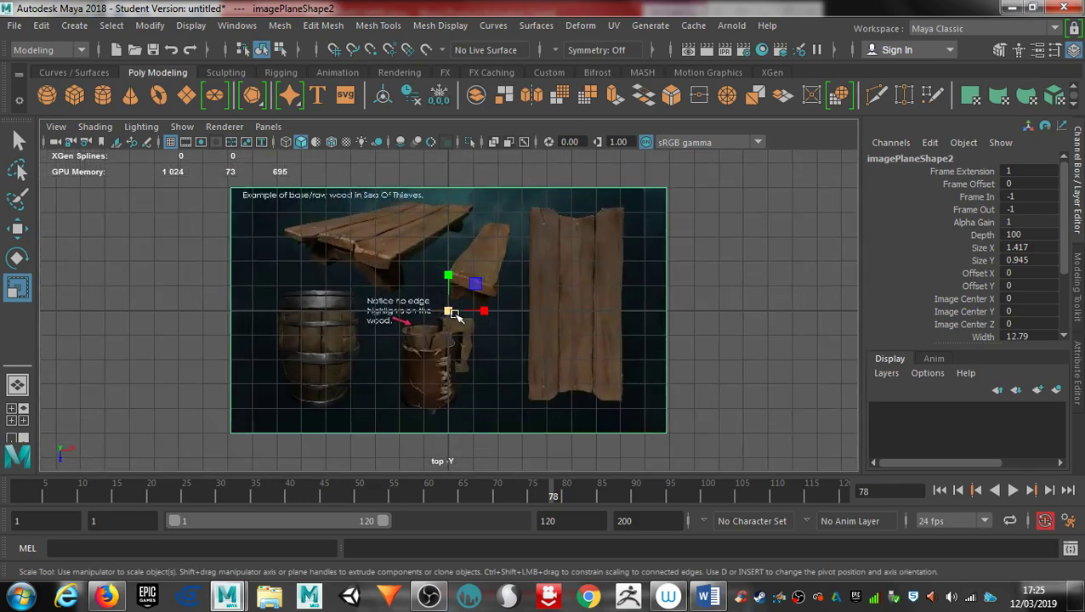
pyautogui.moveTo(449, 311); pyautogui.dragTo(470, 312)
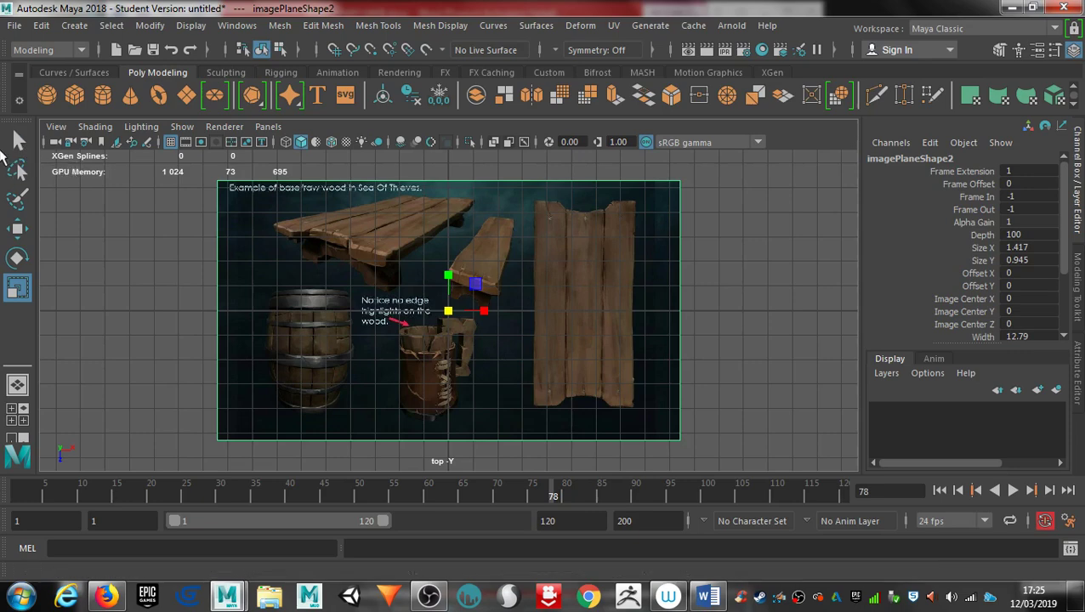
pyautogui.click(19, 142)
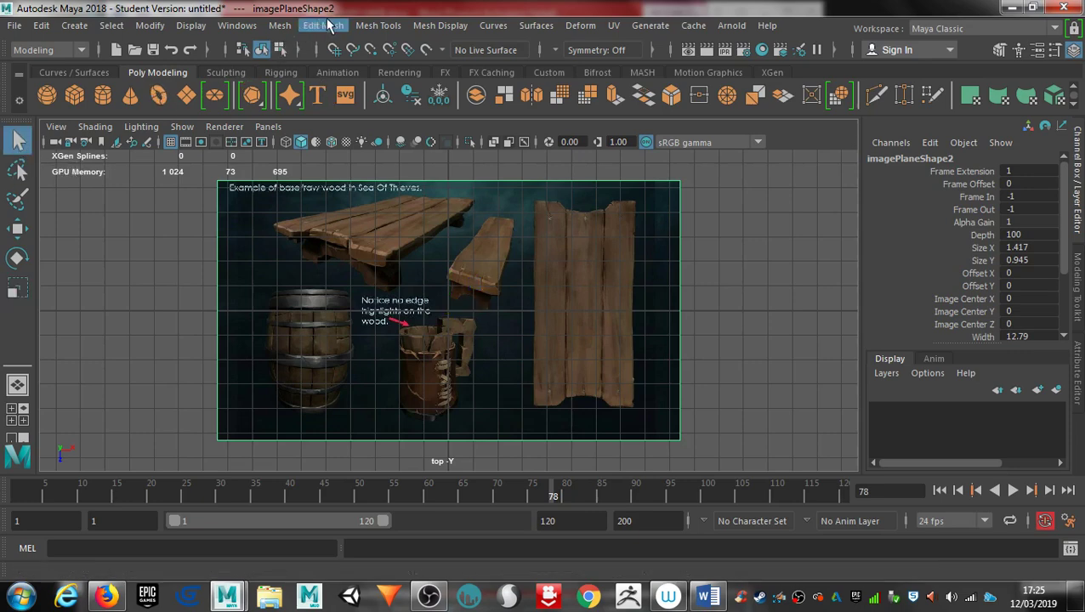
# Activate the Create Polygon tool and collapse the channel box to widen the viewport around the plank panel.
pyautogui.click(396, 26)
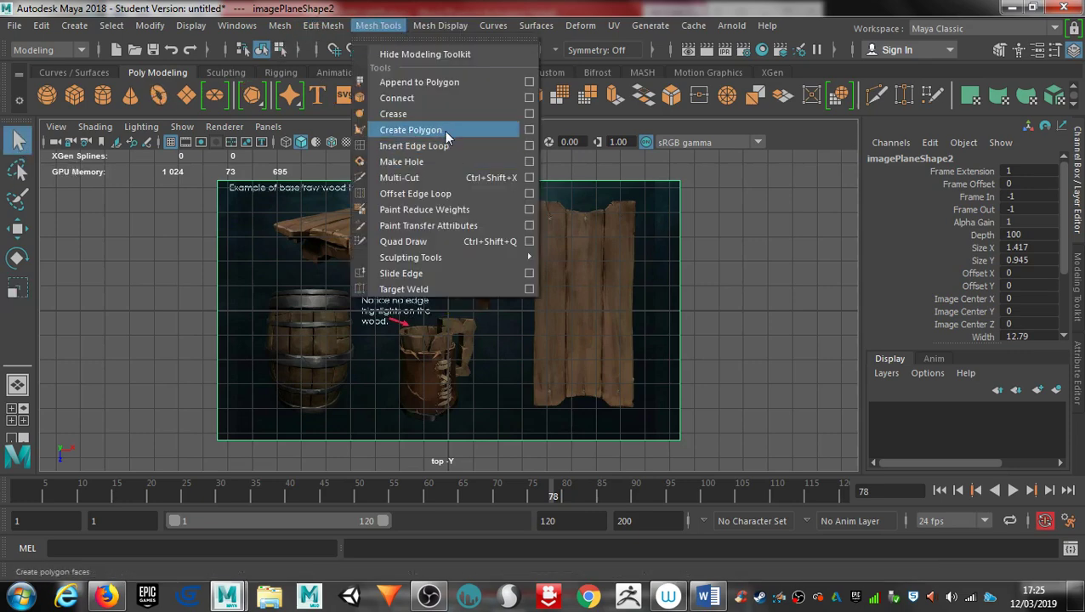
pyautogui.click(411, 130)
pyautogui.keyDown('alt'); pyautogui.moveTo(613, 195); pyautogui.dragTo(526, 204, button='middle'); pyautogui.keyUp('alt')
pyautogui.keyDown('alt'); pyautogui.moveTo(482, 230); pyautogui.dragTo(595, 236, button='right'); pyautogui.keyUp('alt')
pyautogui.scroll(2, 595, 234)
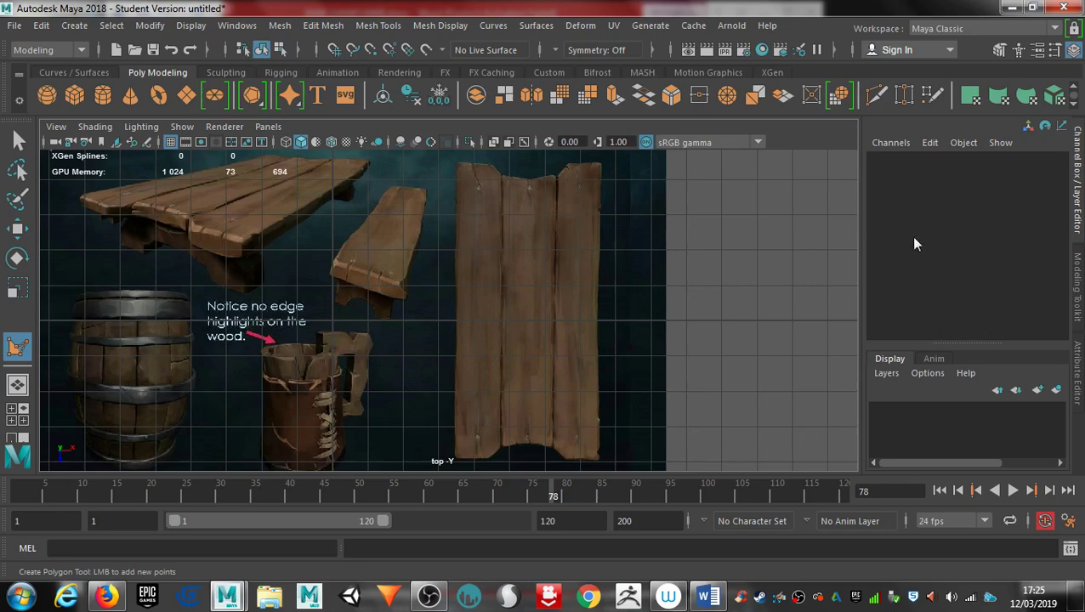
pyautogui.click(1076, 204)
pyautogui.keyDown('alt'); pyautogui.moveTo(529, 306); pyautogui.dragTo(428, 343, button='middle'); pyautogui.keyUp('alt')
pyautogui.keyDown('alt'); pyautogui.moveTo(428, 344); pyautogui.dragTo(351, 283, button='right'); pyautogui.keyUp('alt')
pyautogui.keyDown('alt'); pyautogui.moveTo(491, 306); pyautogui.dragTo(438, 294, button='middle'); pyautogui.keyUp('alt')
pyautogui.keyDown('alt'); pyautogui.moveTo(677, 322); pyautogui.dragTo(579, 317, button='right'); pyautogui.keyUp('alt')
pyautogui.keyDown('alt'); pyautogui.moveTo(536, 239); pyautogui.dragTo(504, 265, button='middle'); pyautogui.keyUp('alt')
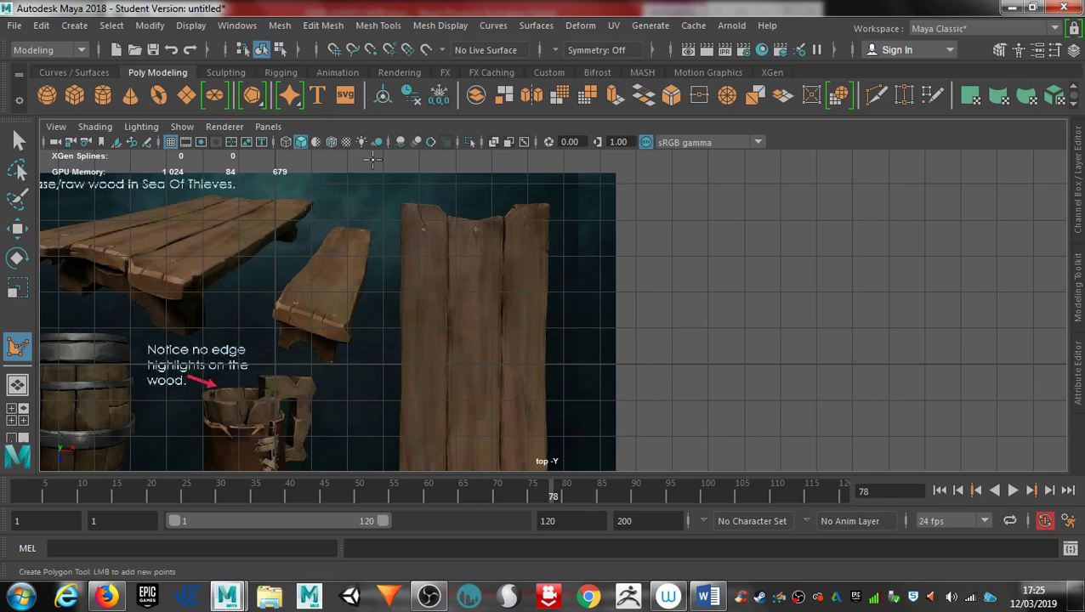
# Trace the plank panel's notched upper edge and the upper part of its right side with polygon points.
pyautogui.click(399, 203)
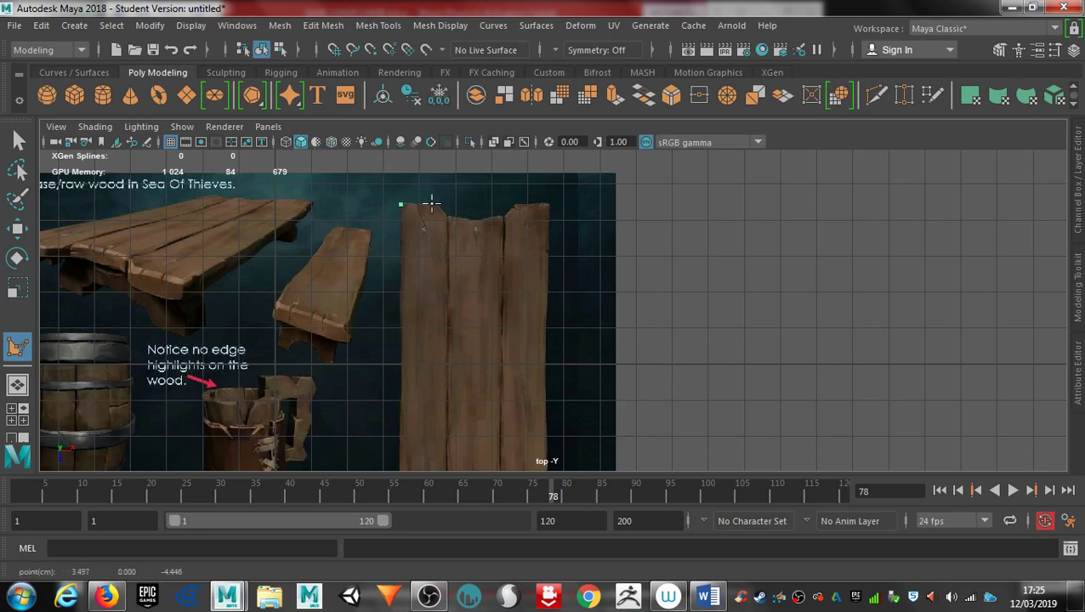
pyautogui.click(442, 214)
pyautogui.click(454, 219)
pyautogui.click(476, 223)
pyautogui.click(497, 217)
pyautogui.click(504, 218)
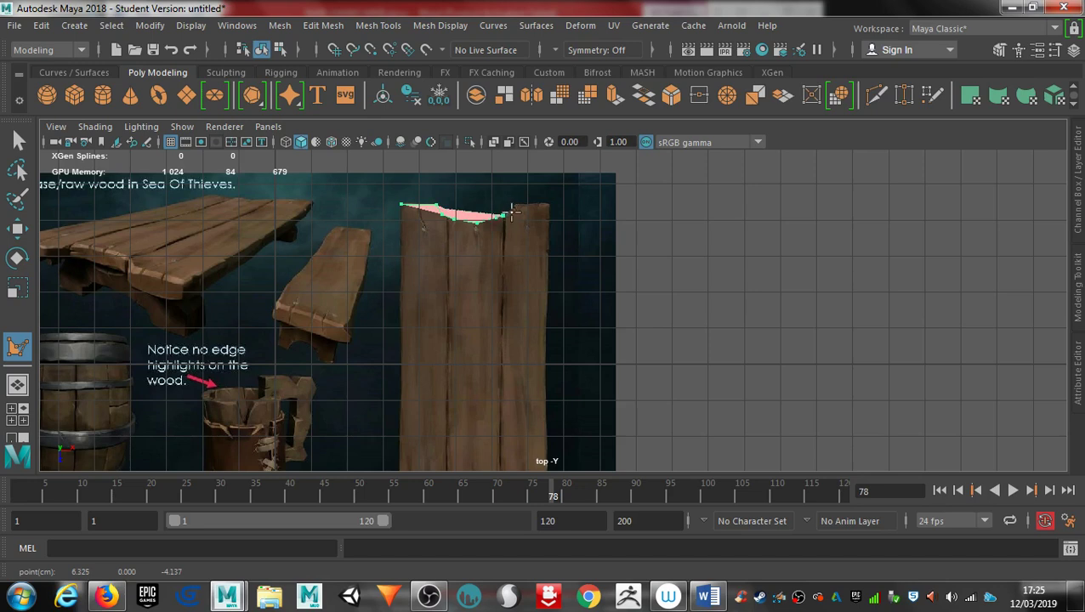
pyautogui.click(515, 206)
pyautogui.click(520, 204)
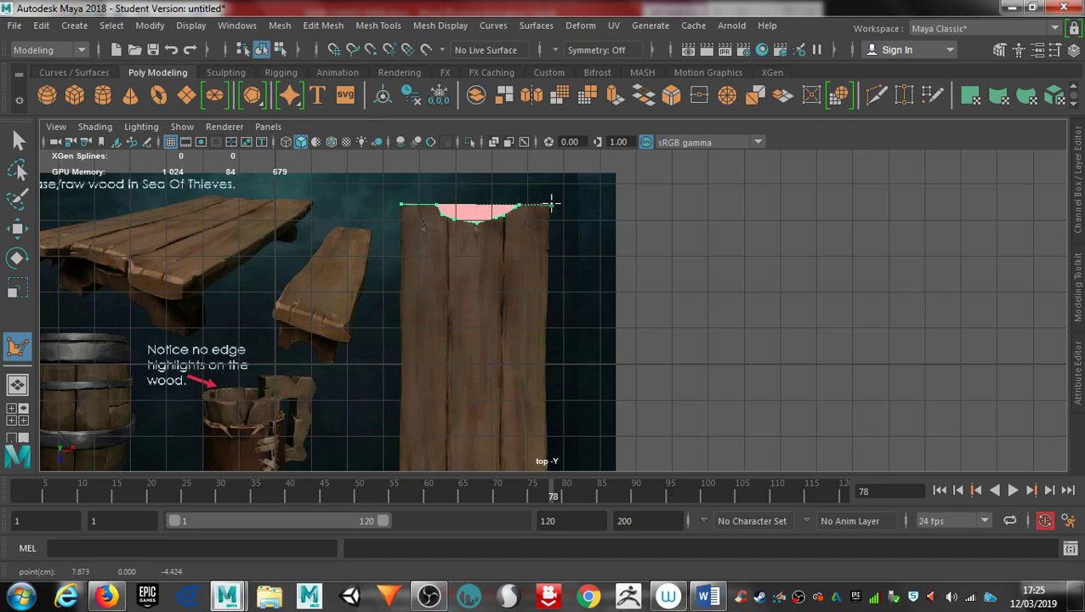
pyautogui.click(546, 259)
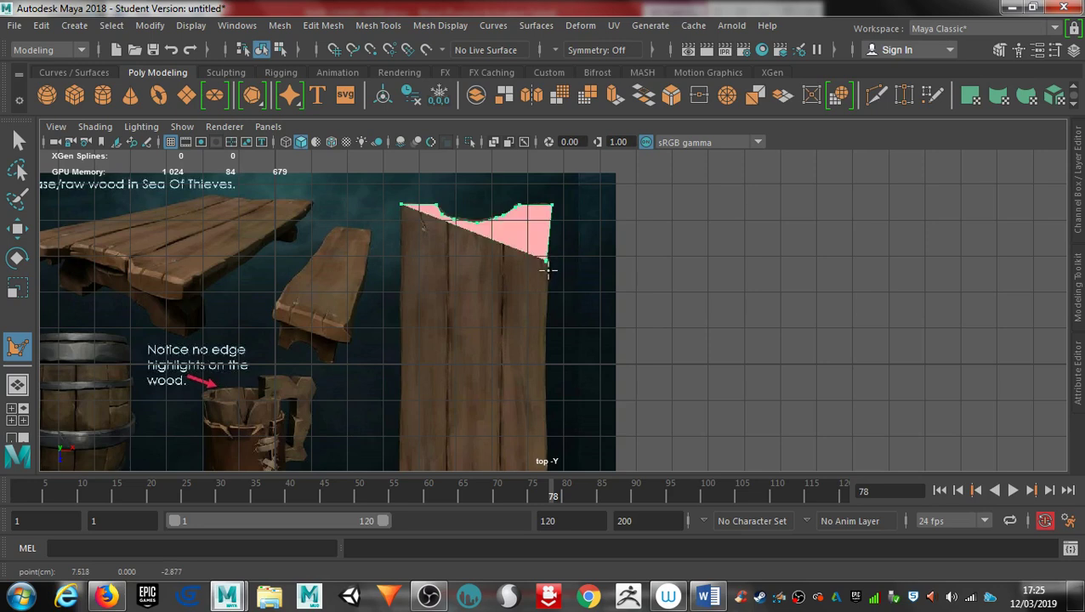
pyautogui.click(548, 295)
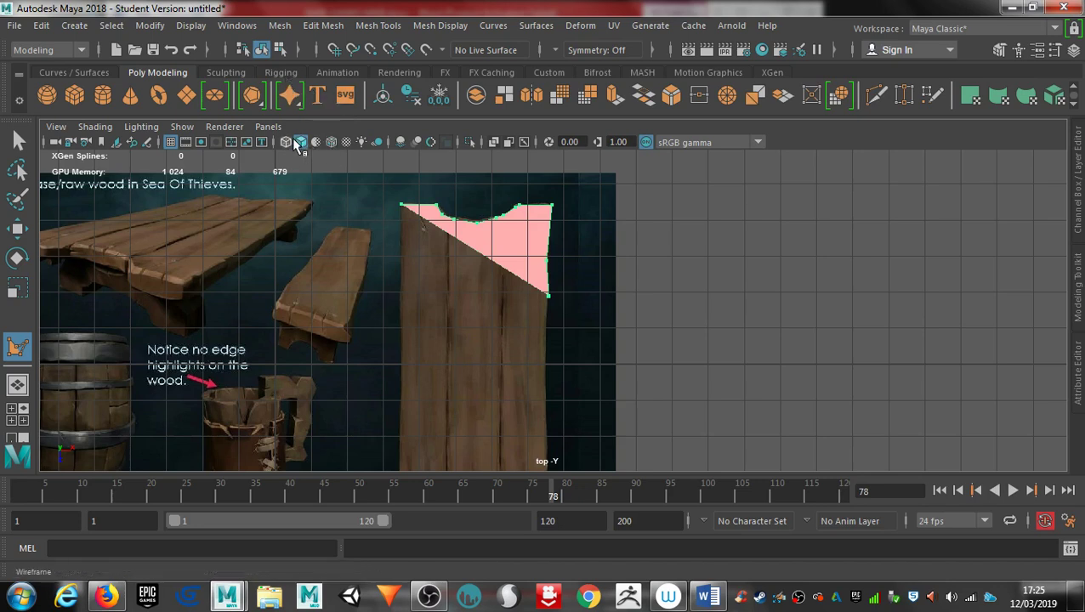
# Compare shaded and wireframe display and leave the viewport in wireframe so the reference shows through the polygon.
pyautogui.click(287, 142)
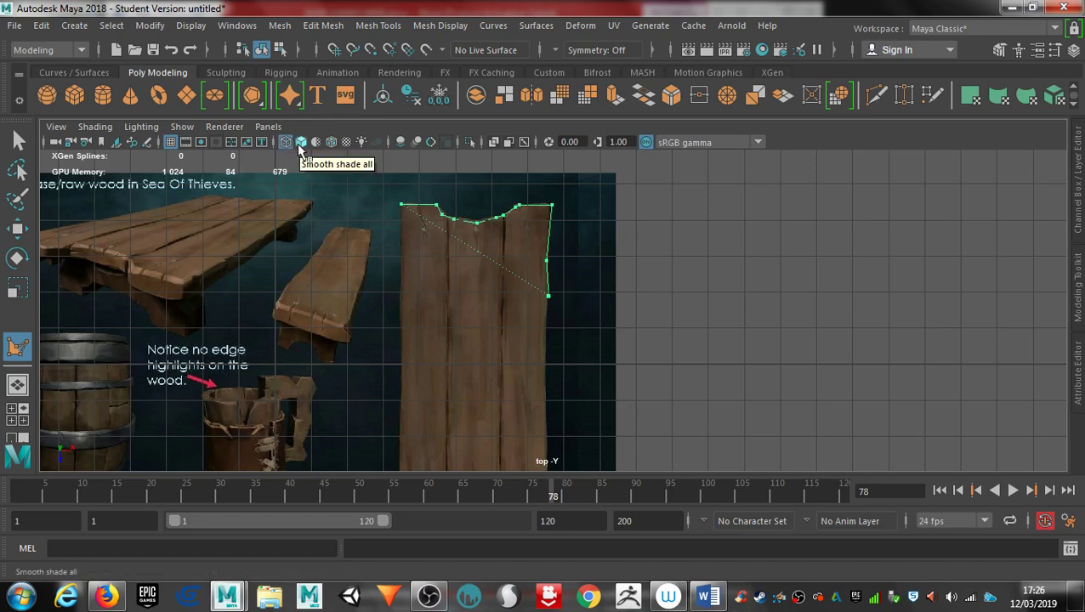
pyautogui.click(303, 142)
pyautogui.press('4')
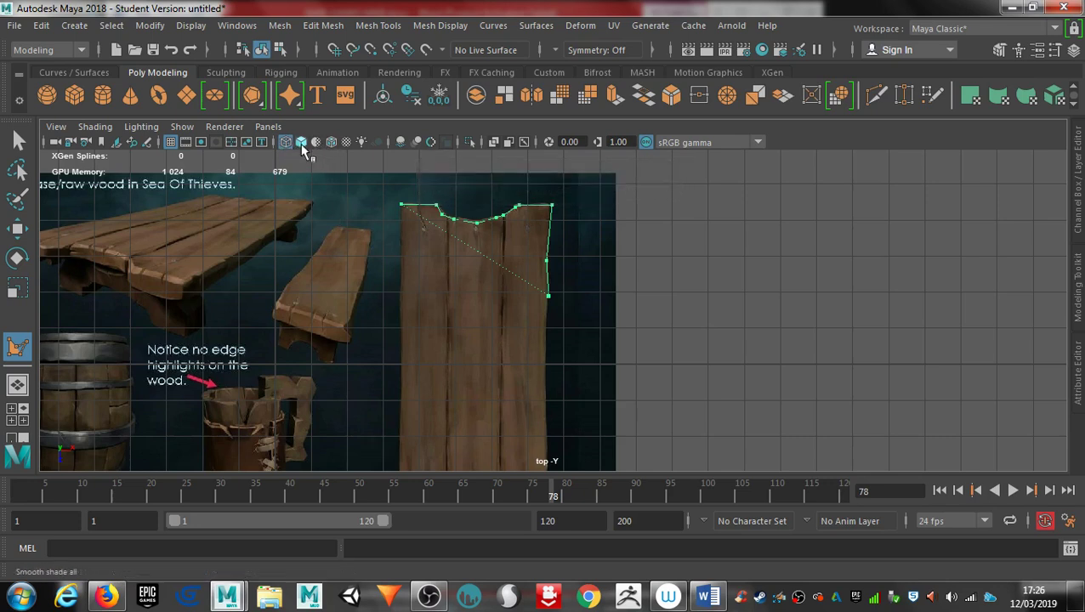
pyautogui.click(303, 146)
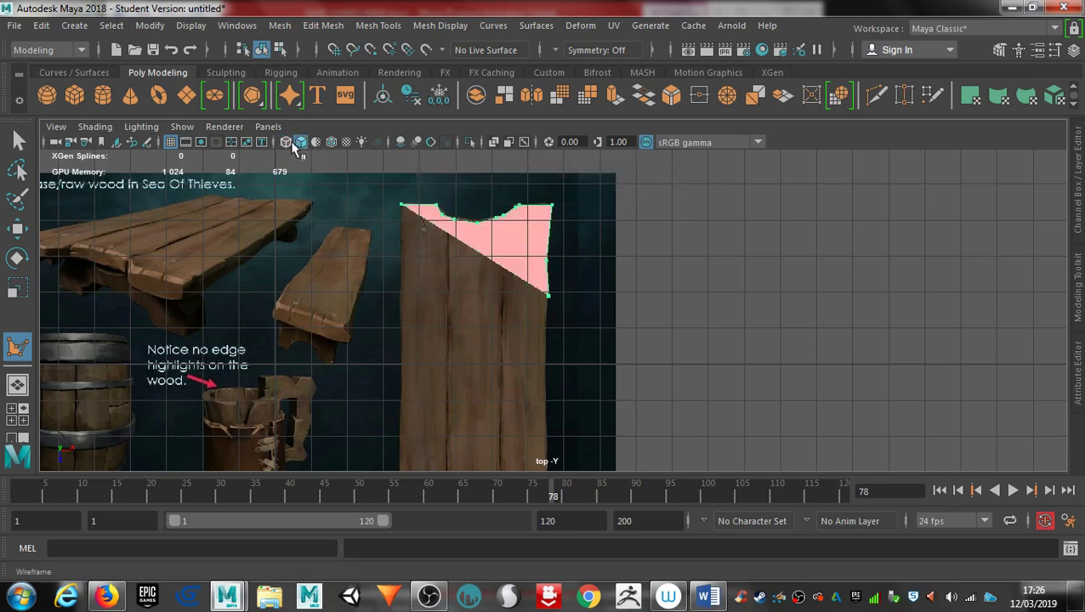
pyautogui.click(286, 141)
pyautogui.press('6')
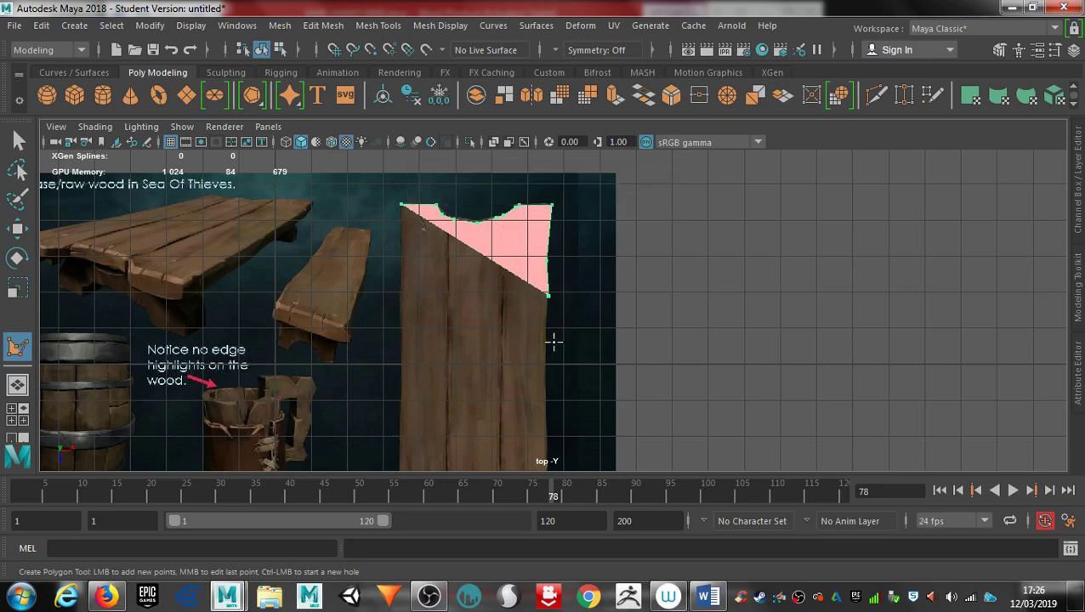
pyautogui.keyDown('alt'); pyautogui.moveTo(557, 351); pyautogui.dragTo(523, 215, button='middle'); pyautogui.keyUp('alt')
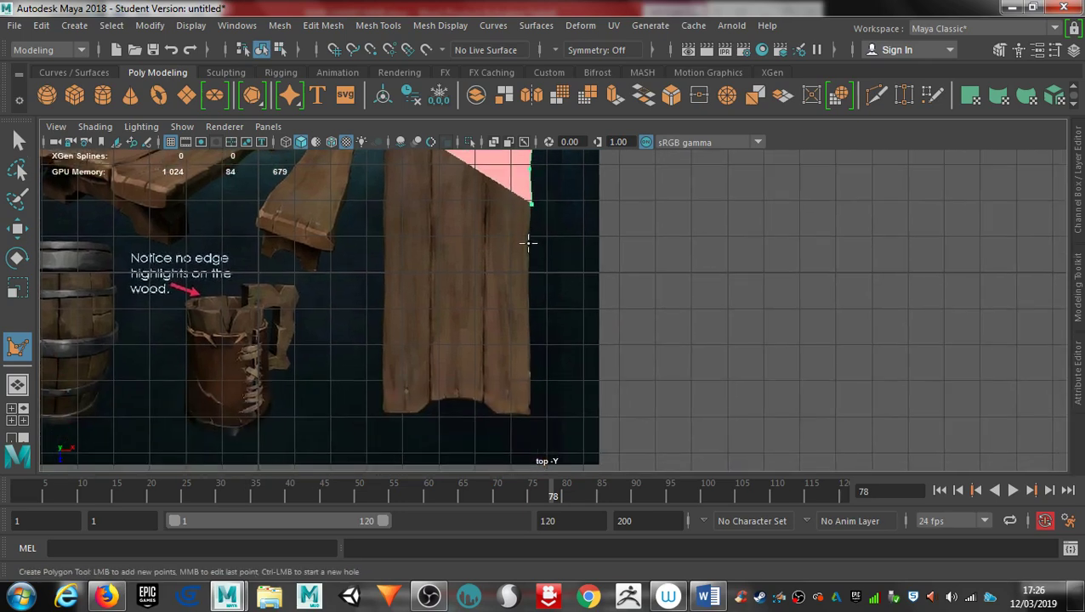
pyautogui.press('4')
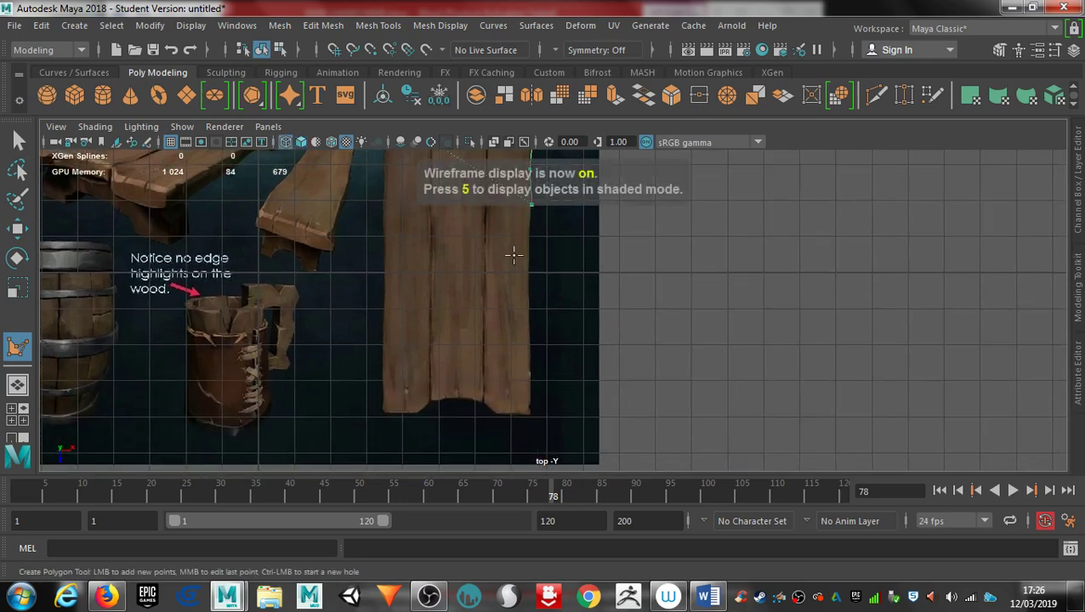
# Continue the polygon down the rest of the panel's right side and along its notched lower edge.
pyautogui.click(528, 241)
pyautogui.click(528, 279)
pyautogui.click(528, 332)
pyautogui.click(528, 364)
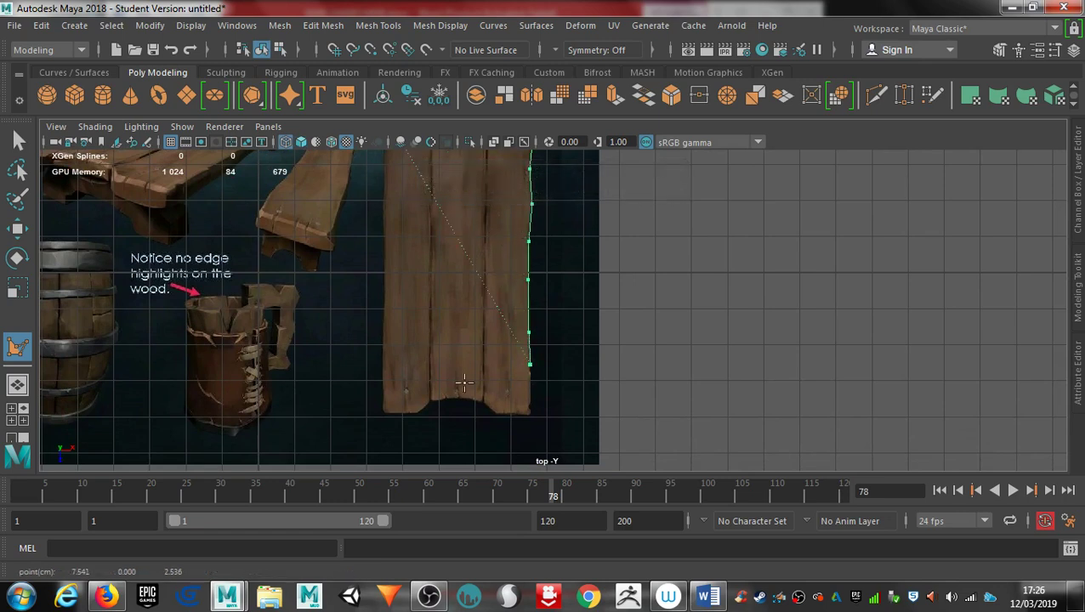
pyautogui.click(529, 415)
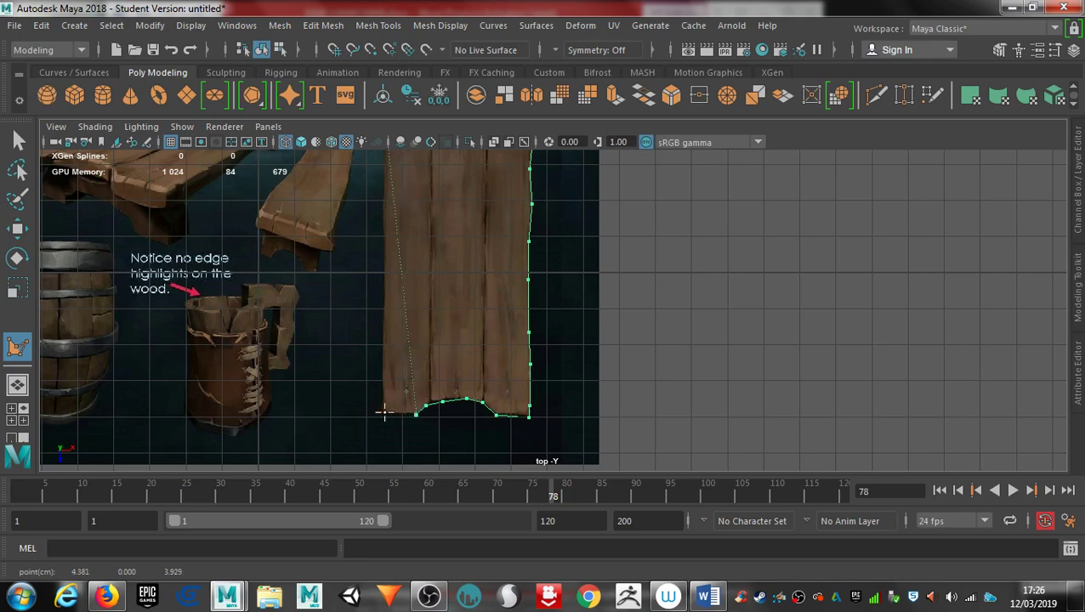
# Continue the polygon through the panel's lower-left corner and up its left side, and complete the closed outline.
pyautogui.keyDown('alt'); pyautogui.moveTo(406, 339); pyautogui.dragTo(447, 379, button='middle'); pyautogui.keyUp('alt')
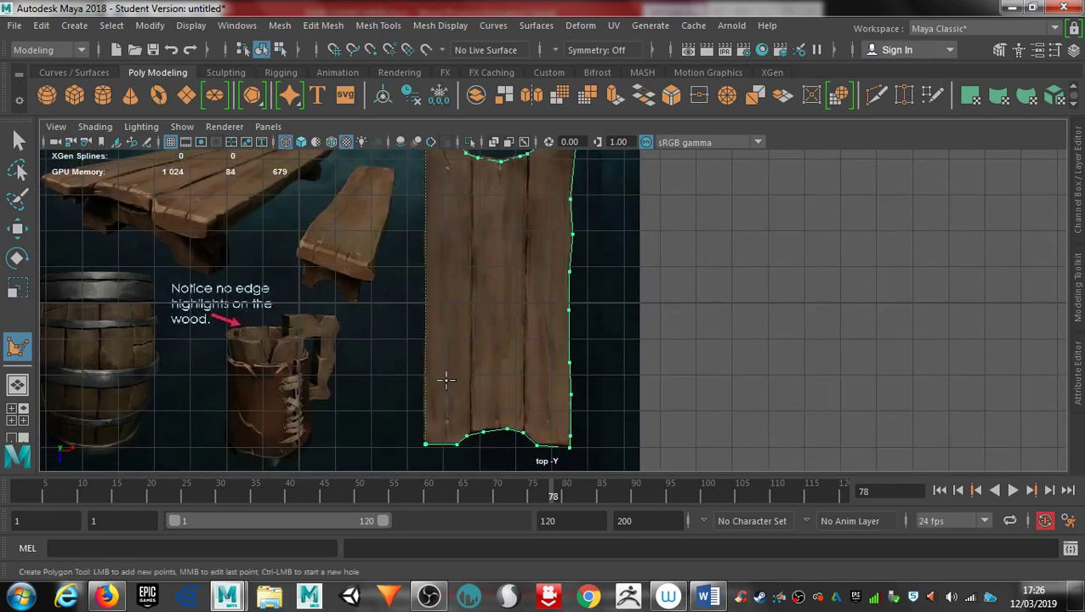
pyautogui.click(423, 373)
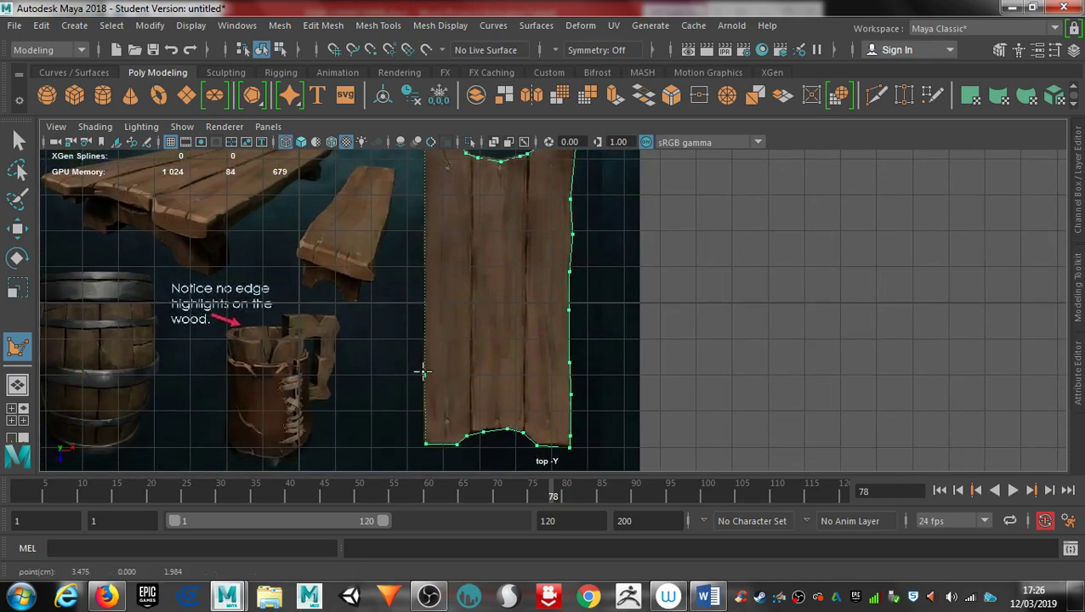
pyautogui.keyDown('alt'); pyautogui.moveTo(427, 195); pyautogui.dragTo(435, 270, button='middle'); pyautogui.keyUp('alt')
pyautogui.click(433, 271)
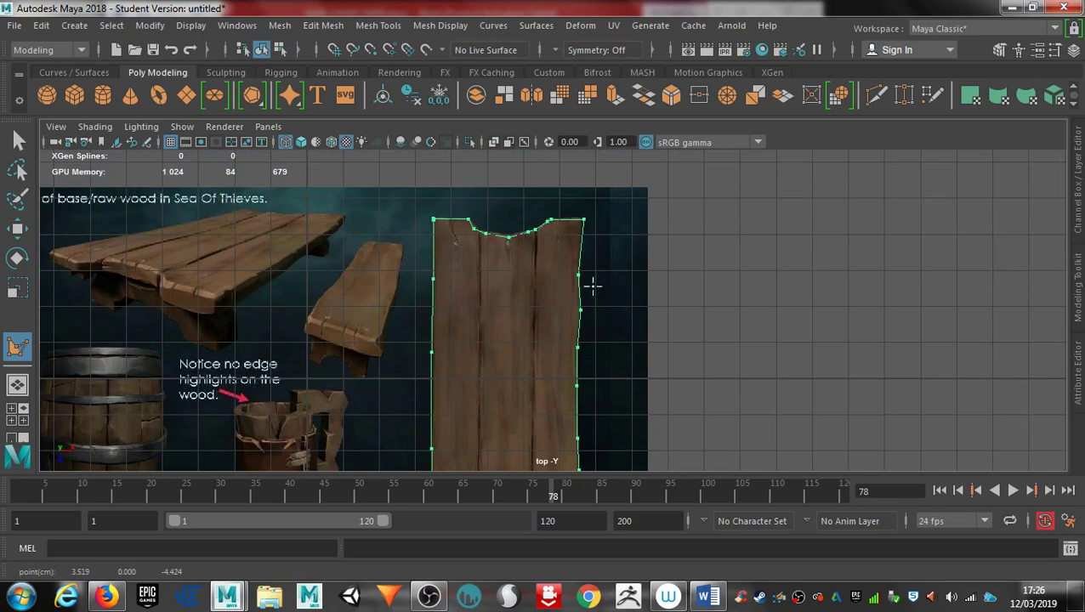
pyautogui.press('Return')
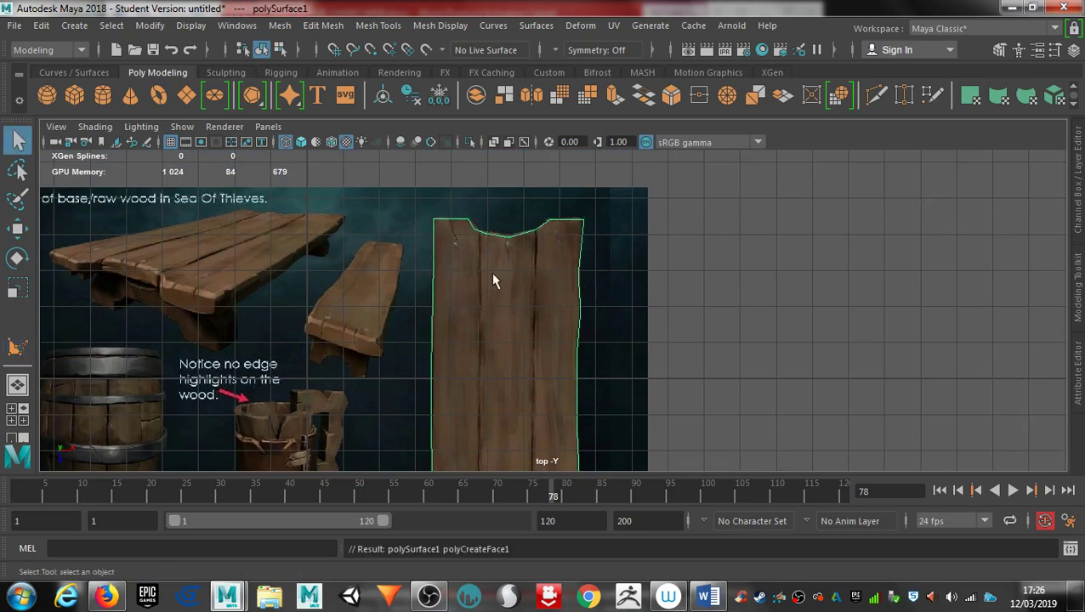
# Switch to the perspective view and display the scene shaded with texture maps, with the traced plank in view.
pyautogui.press('space')
pyautogui.press('space')
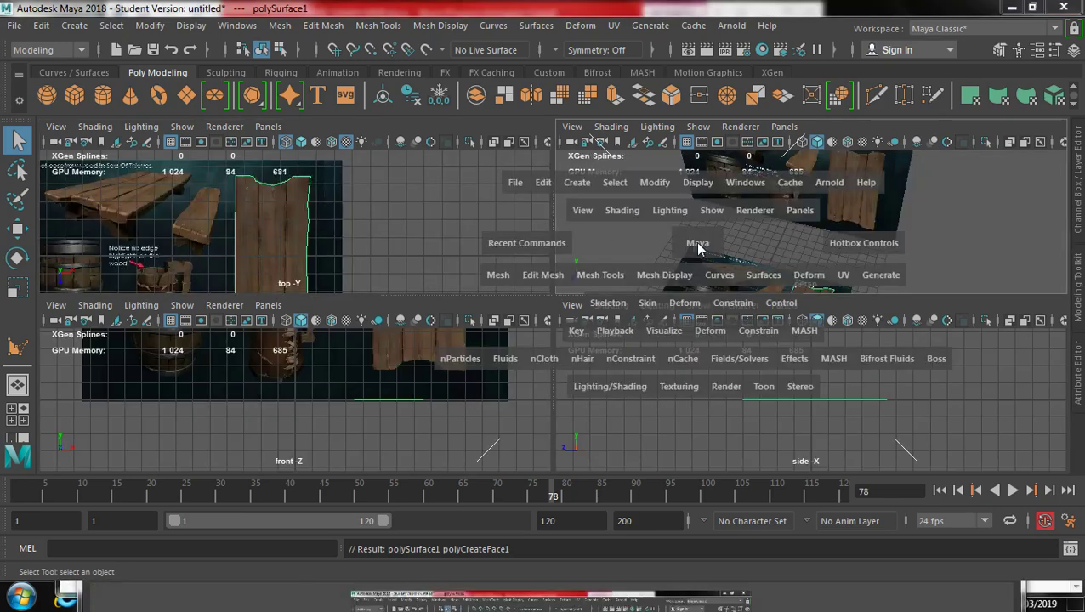
pyautogui.keyDown('alt'); pyautogui.moveTo(521, 430); pyautogui.dragTo(524, 406); pyautogui.keyUp('alt')
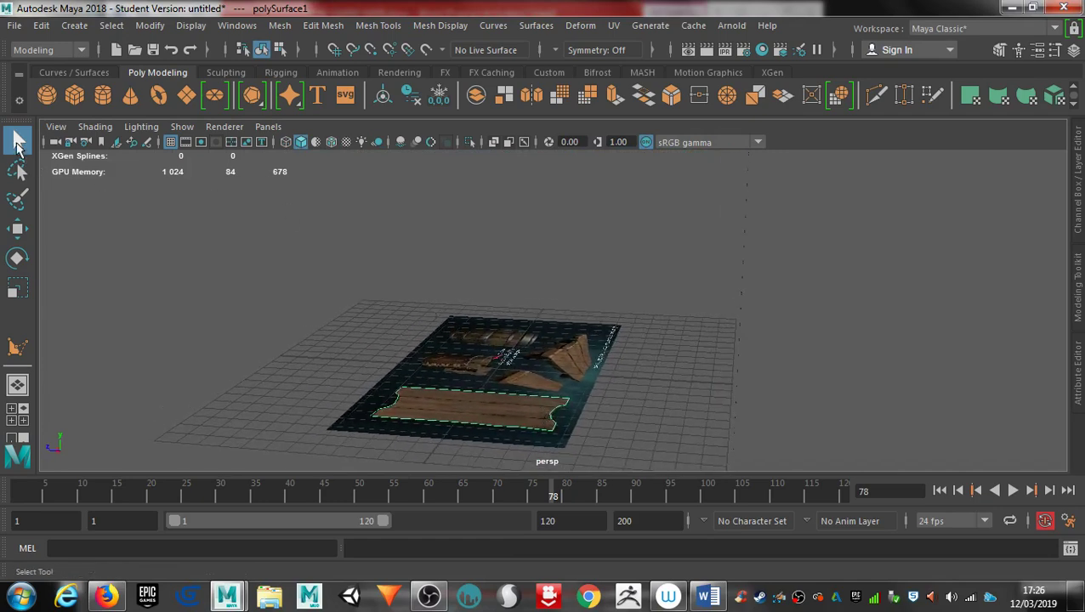
pyautogui.press('6')
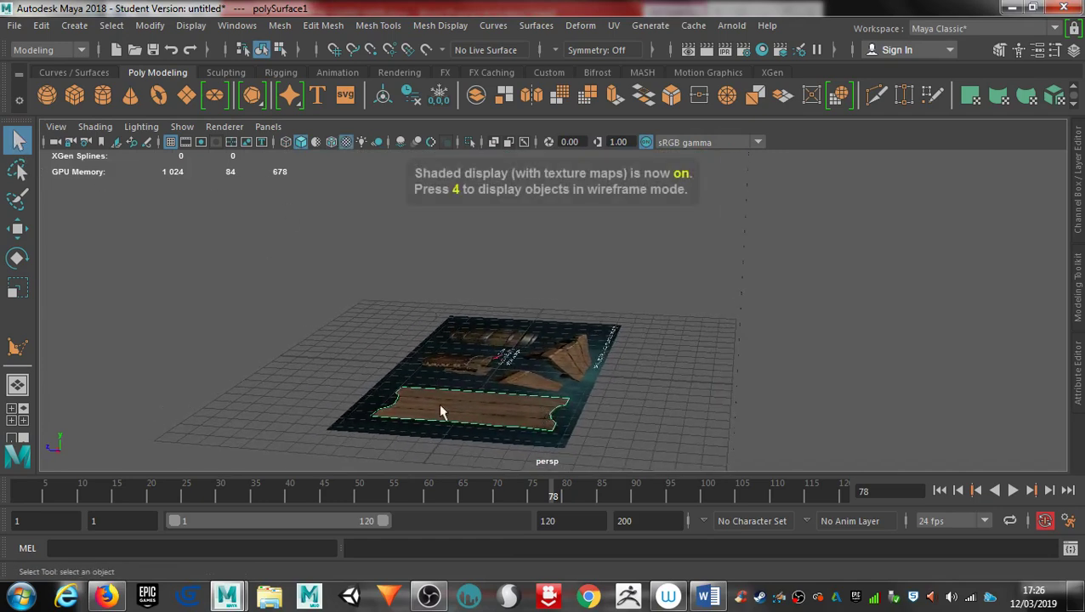
pyautogui.moveTo(441, 403)
pyautogui.keyDown('alt'); pyautogui.mouseDown()
pyautogui.moveTo(471, 412)
pyautogui.moveTo(459, 395)
pyautogui.mouseUp(); pyautogui.keyUp('alt')
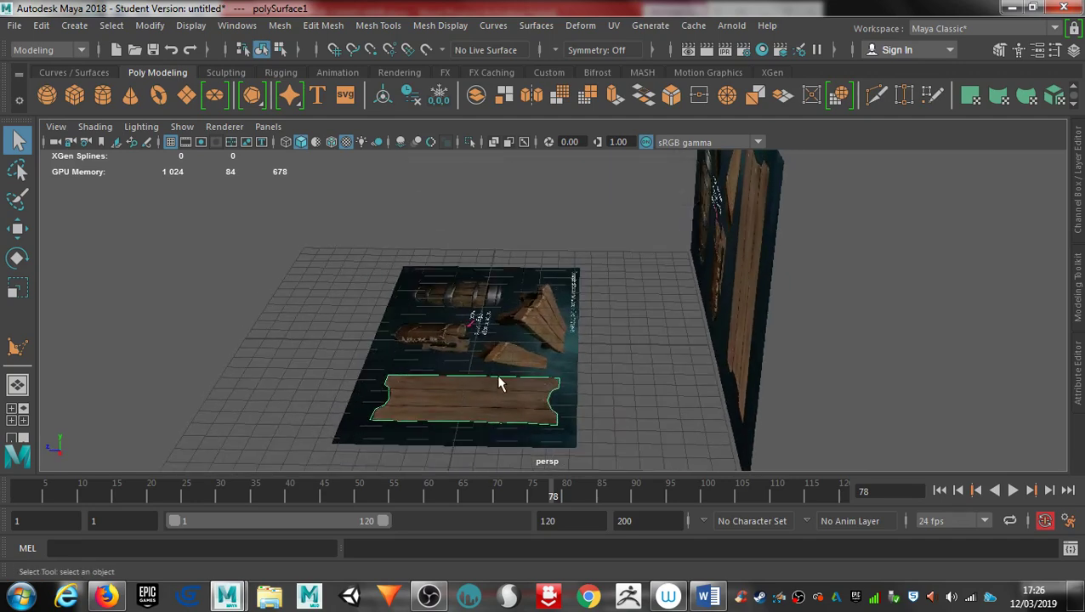
# Extrude the traced plank polygon with a Local Translate Z of -0.6.
pyautogui.press('Delete')
pyautogui.hotkey('ctrl', 'z')
pyautogui.hotkey('ctrl', 'e')
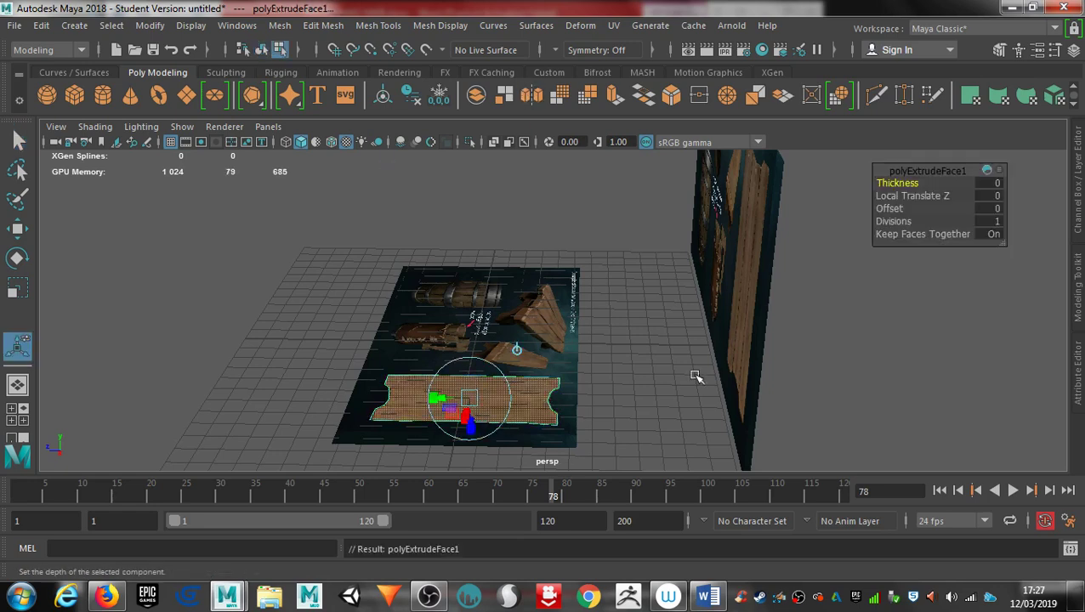
pyautogui.click(903, 196)
pyautogui.moveTo(905, 197); pyautogui.dragTo(860, 195, button='middle')
pyautogui.keyDown('alt'); pyautogui.moveTo(254, 360); pyautogui.dragTo(408, 332); pyautogui.keyUp('alt')
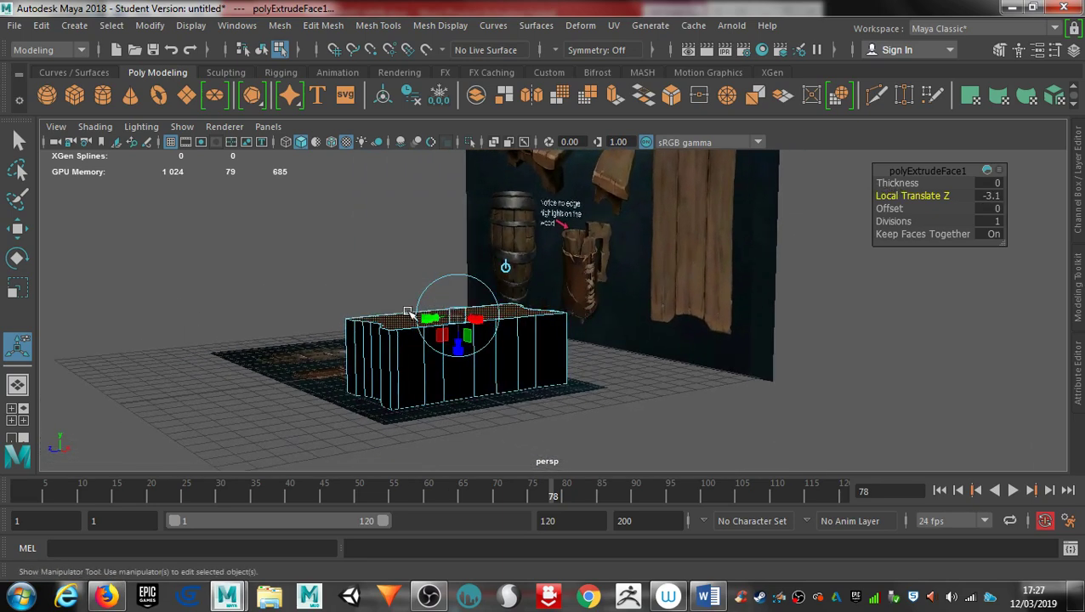
pyautogui.click(884, 195)
pyautogui.moveTo(884, 196); pyautogui.dragTo(912, 201, button='middle')
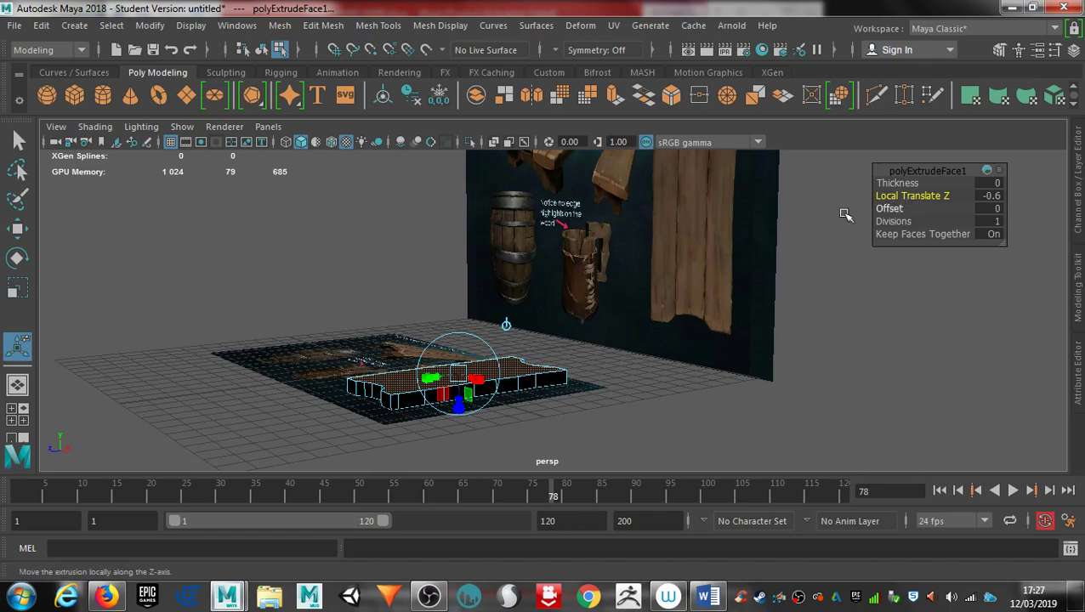
pyautogui.moveTo(562, 392)
pyautogui.keyDown('alt'); pyautogui.mouseDown()
pyautogui.moveTo(629, 376)
pyautogui.moveTo(562, 371)
pyautogui.mouseUp(); pyautogui.keyUp('alt')
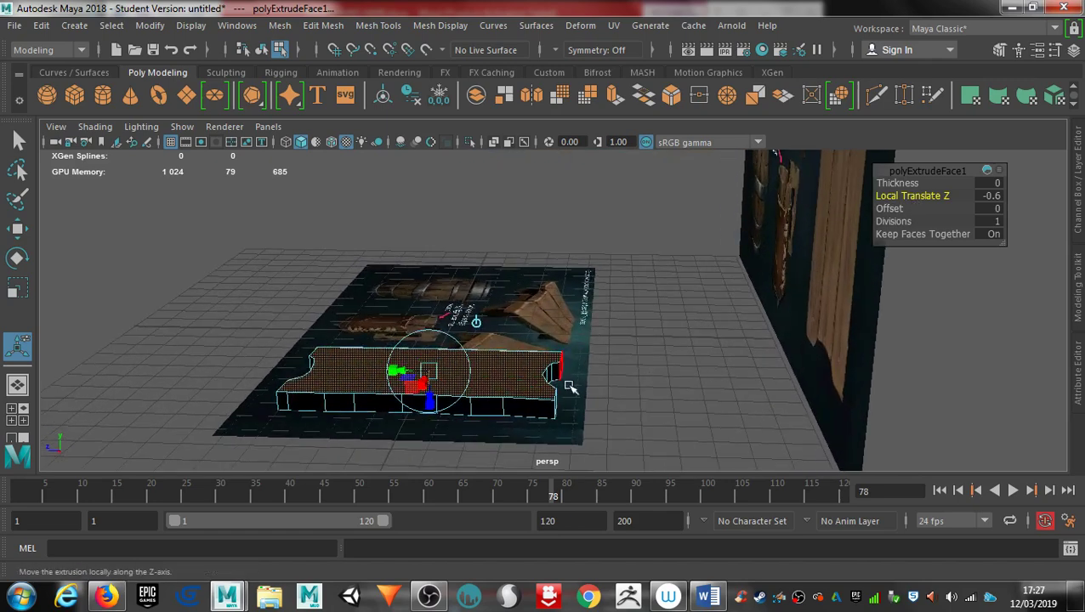
# Return to object selection and reverse the extruded plank's face normals.
pyautogui.moveTo(548, 367); pyautogui.dragTo(608, 114, button='right')
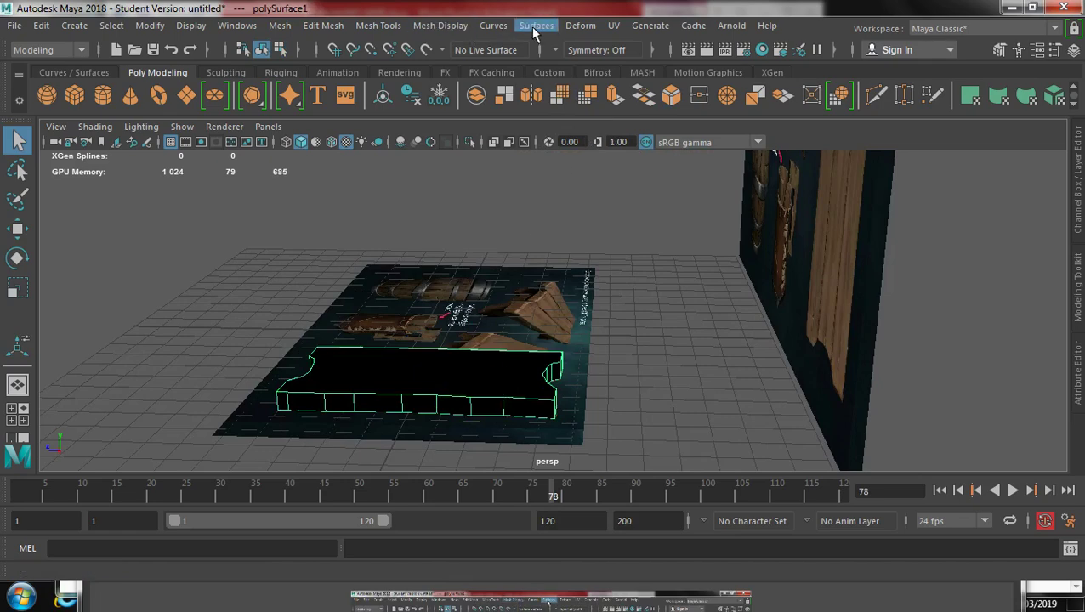
pyautogui.click(454, 27)
pyautogui.click(473, 114)
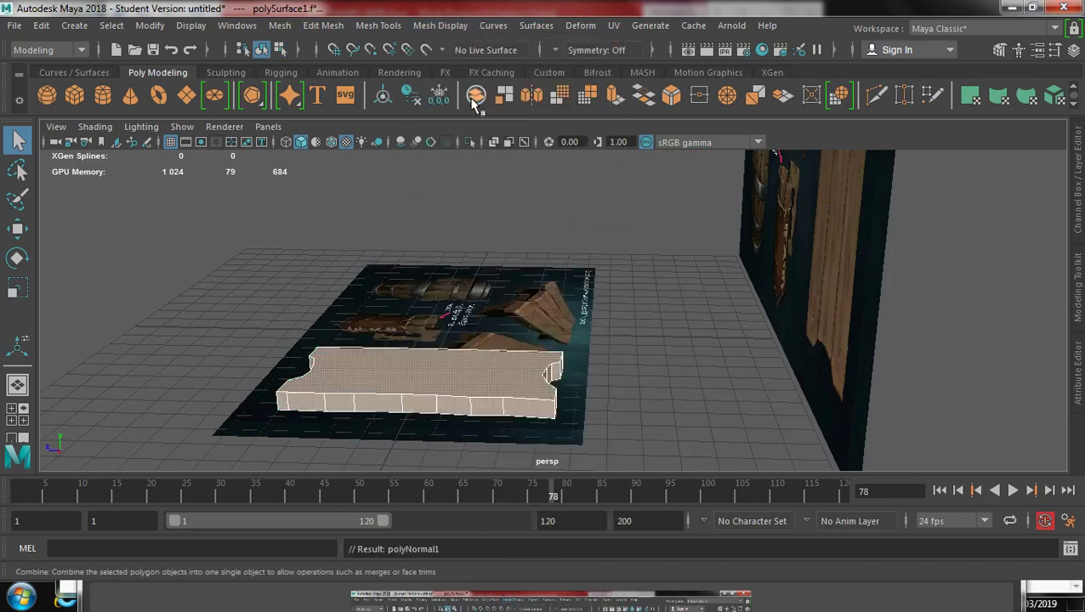
# Insert two edge loops around the plank's thickness with the Multi-Cut tool.
pyautogui.moveTo(262, 302)
pyautogui.keyDown('alt'); pyautogui.mouseDown()
pyautogui.moveTo(416, 283)
pyautogui.moveTo(402, 266)
pyautogui.moveTo(429, 290)
pyautogui.moveTo(428, 331)
pyautogui.moveTo(375, 307)
pyautogui.moveTo(431, 358)
pyautogui.moveTo(677, 353)
pyautogui.moveTo(537, 426)
pyautogui.moveTo(503, 378)
pyautogui.moveTo(402, 367)
pyautogui.moveTo(465, 389)
pyautogui.mouseUp(); pyautogui.keyUp('alt')
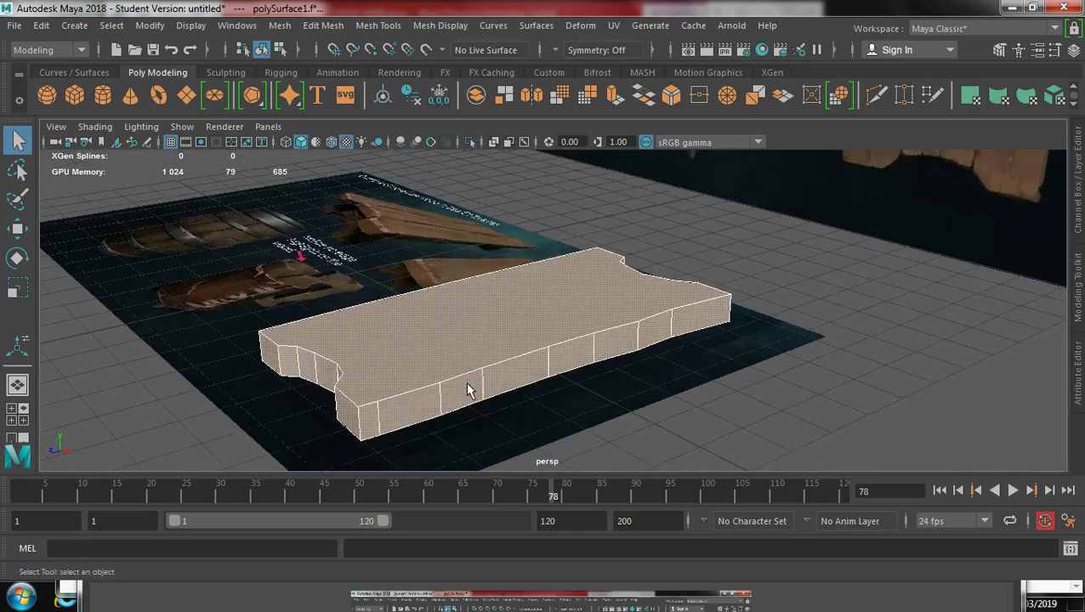
pyautogui.click(876, 94)
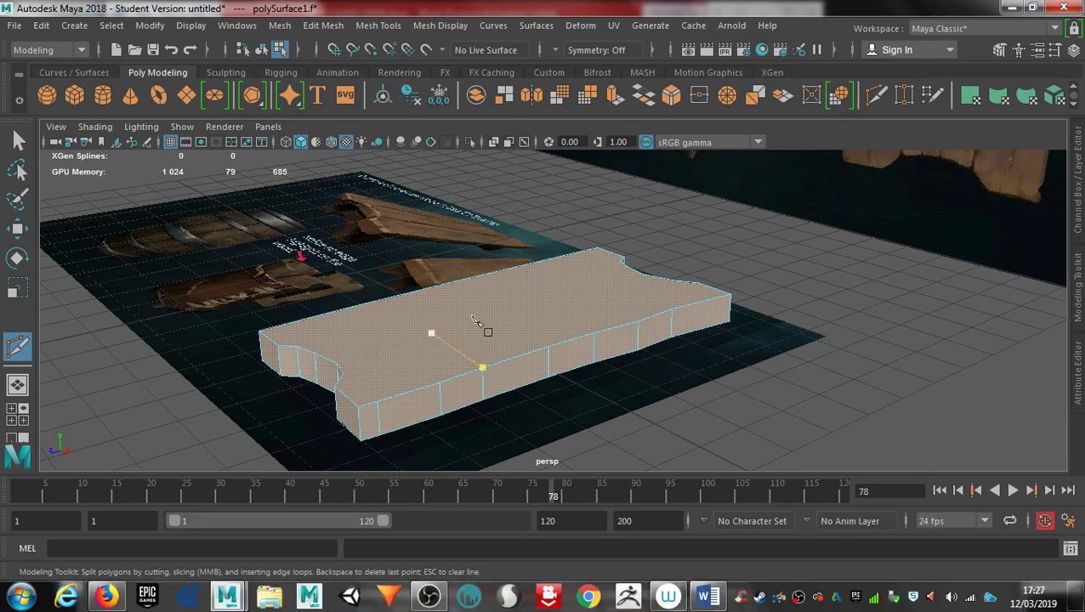
pyautogui.press('ctrl')
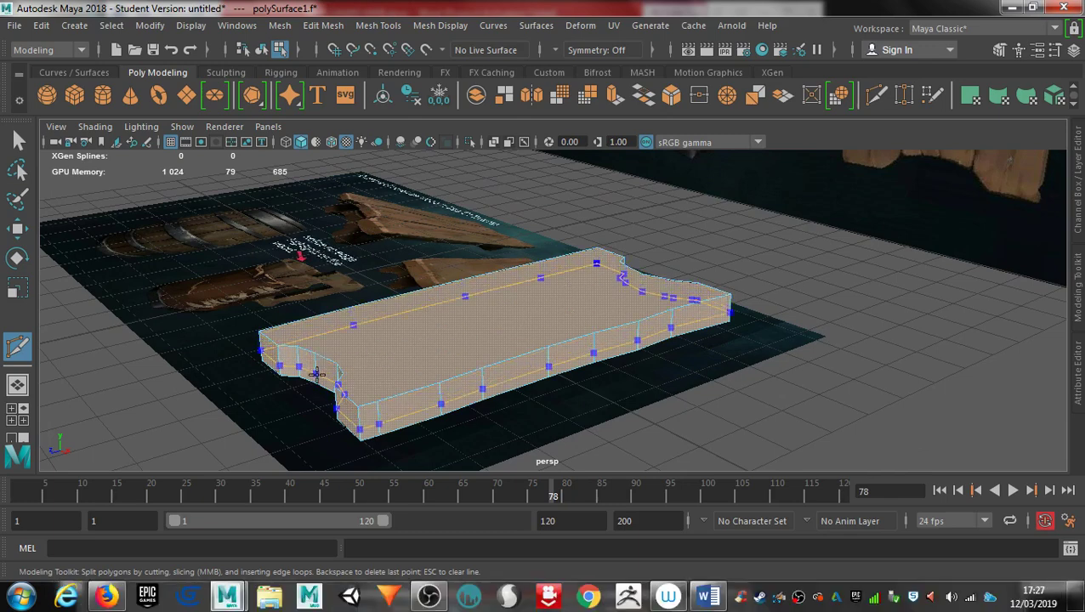
pyautogui.keyDown('ctrl'); pyautogui.click(317, 373); pyautogui.keyUp('ctrl')
pyautogui.keyDown('ctrl'); pyautogui.click(316, 363); pyautogui.keyUp('ctrl')
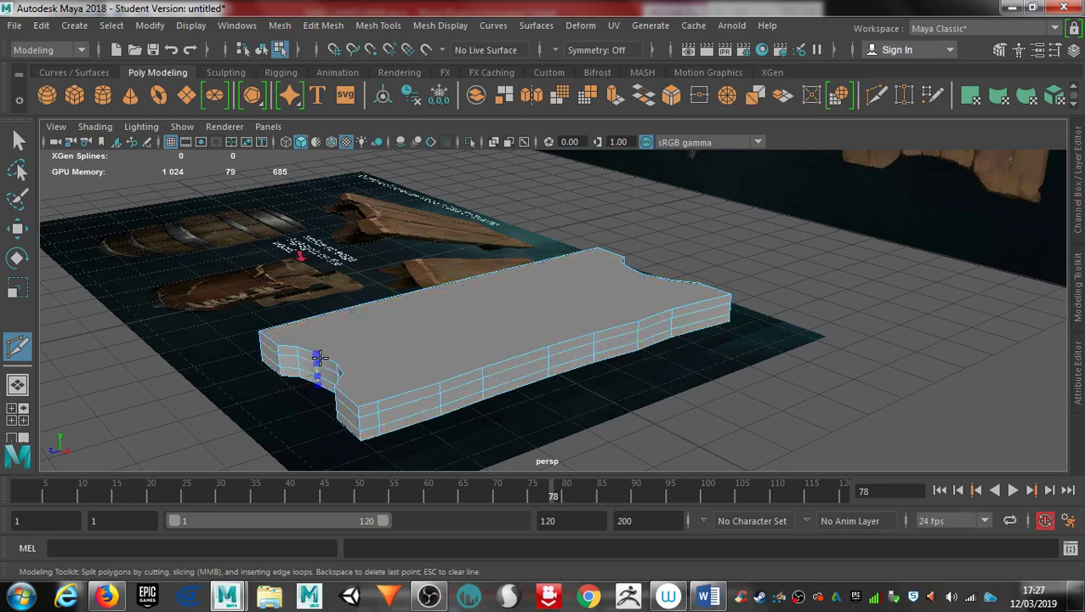
# Select the plank's top face and extrude it with a small offset to form a narrow inset border.
pyautogui.rightClick(463, 319)
pyautogui.moveTo(459, 312); pyautogui.dragTo(464, 181, button='right')
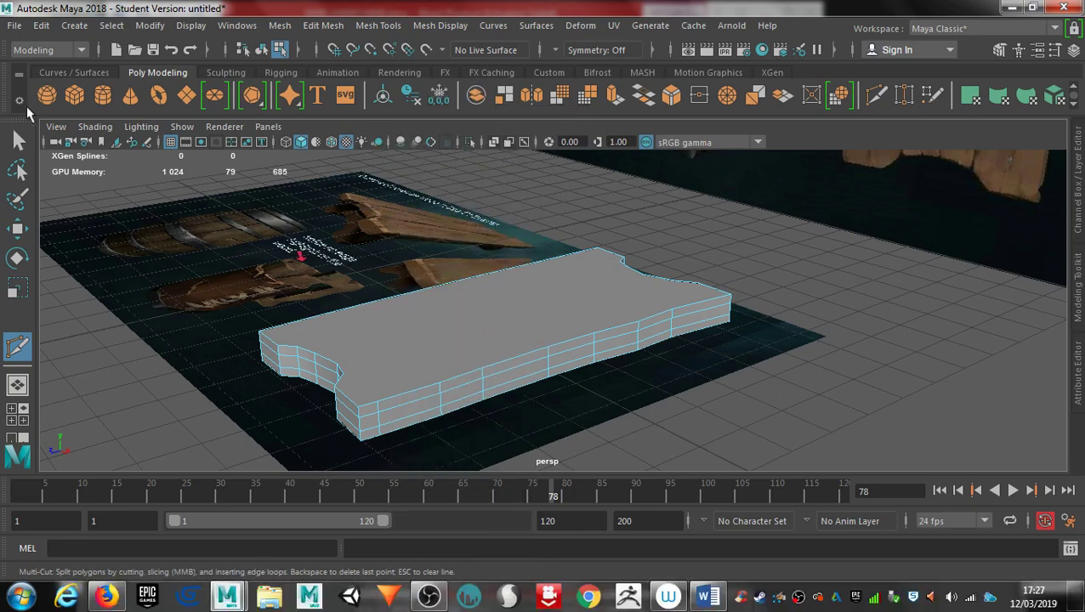
pyautogui.click(19, 145)
pyautogui.click(532, 309)
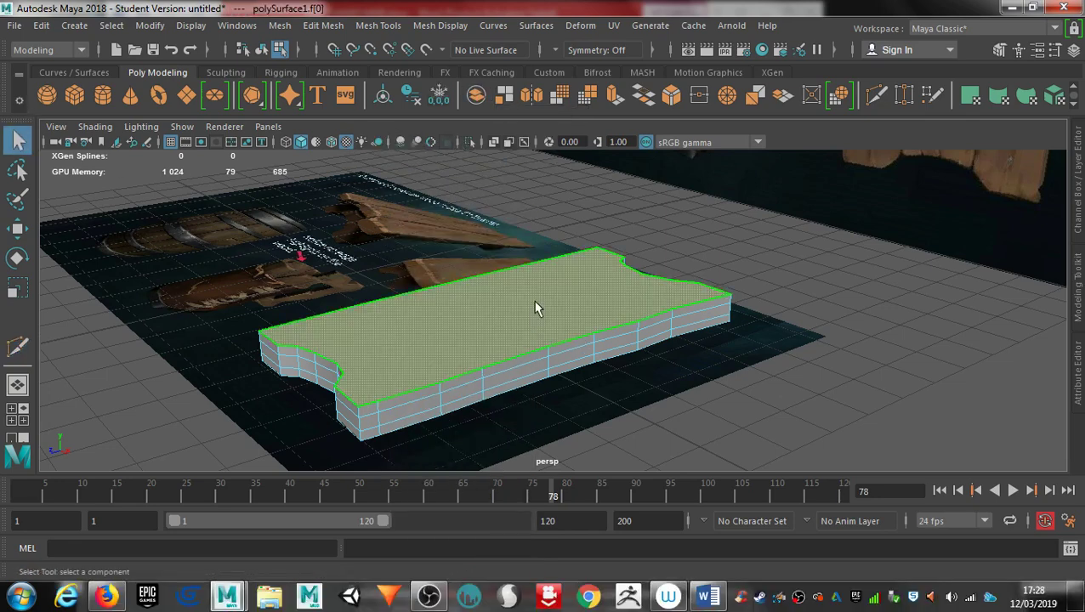
pyautogui.hotkey('ctrl', 'e')
pyautogui.click(886, 209)
pyautogui.moveTo(885, 207); pyautogui.dragTo(889, 210)
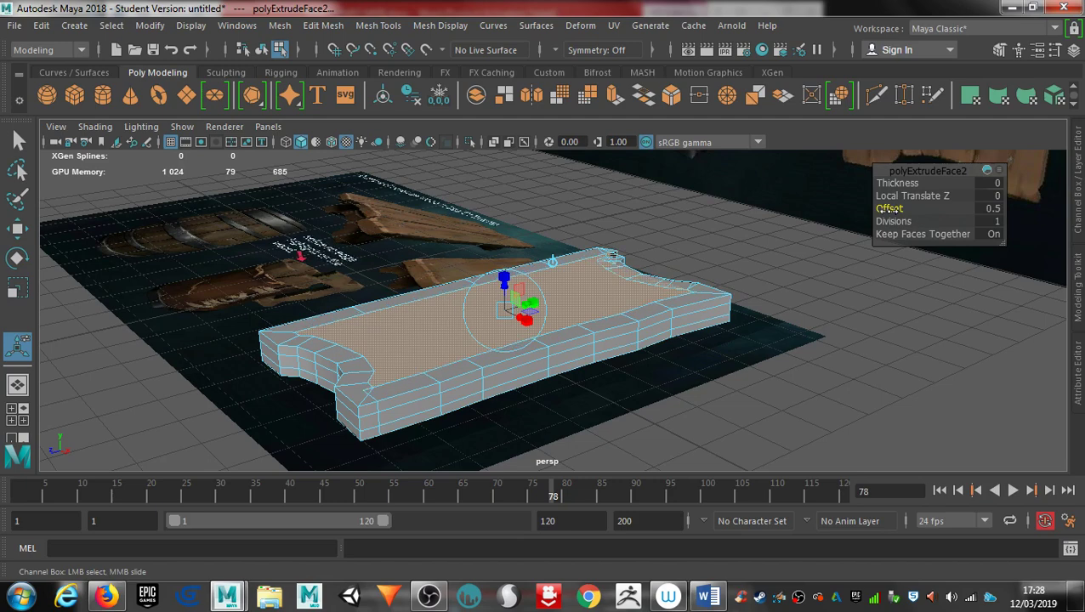
pyautogui.moveTo(610, 255); pyautogui.dragTo(617, 258, button='middle')
pyautogui.moveTo(885, 209); pyautogui.dragTo(886, 209)
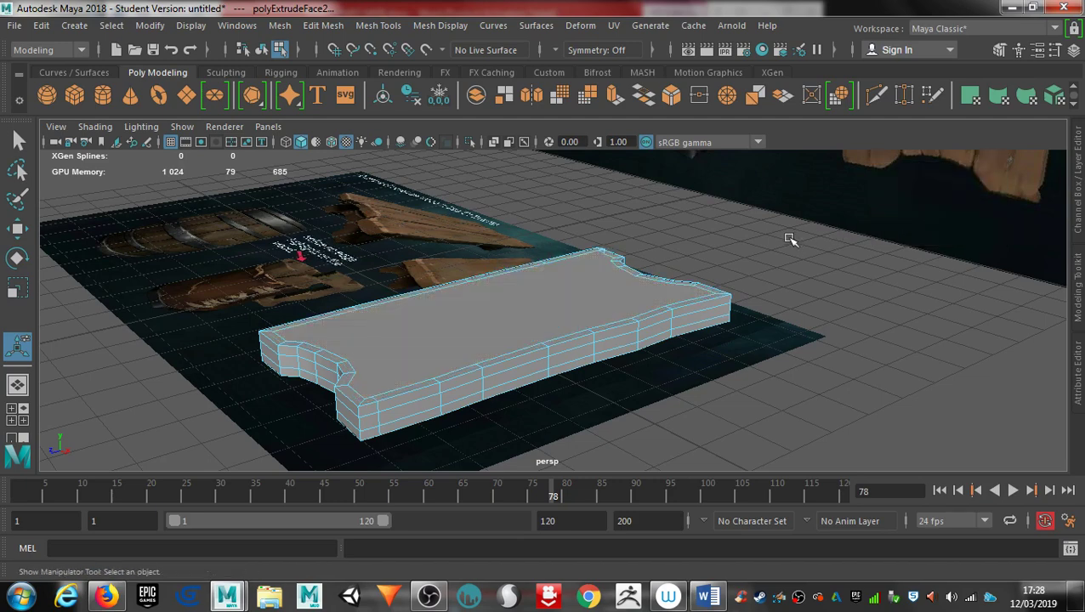
# Extrude the inset top face again with an offset of 0.1 to add a second narrow border.
pyautogui.click(568, 308)
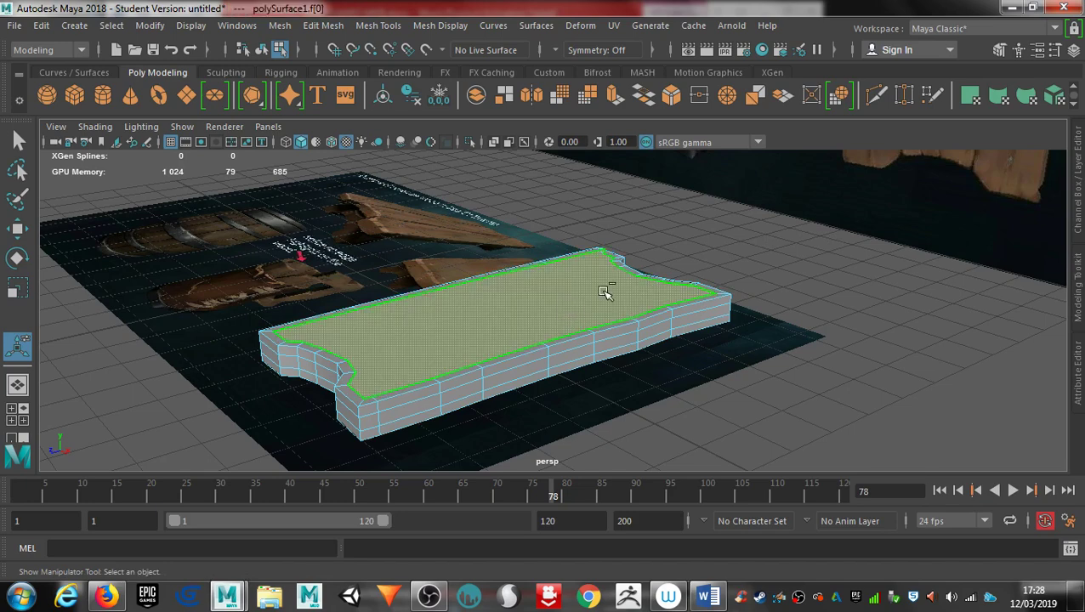
pyautogui.hotkey('ctrl', 'e')
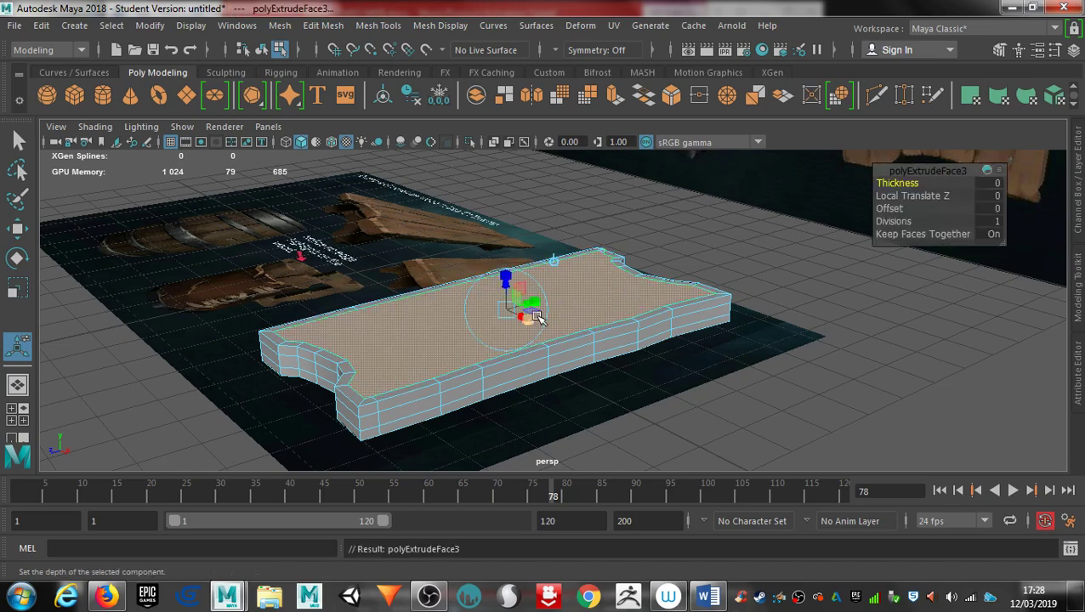
pyautogui.moveTo(902, 208); pyautogui.dragTo(884, 208)
pyautogui.keyDown('alt'); pyautogui.moveTo(422, 295); pyautogui.dragTo(491, 339); pyautogui.keyUp('alt')
pyautogui.keyDown('alt'); pyautogui.moveTo(491, 339); pyautogui.dragTo(493, 252, button='middle'); pyautogui.keyUp('alt')
pyautogui.keyDown('alt'); pyautogui.moveTo(492, 252); pyautogui.dragTo(566, 335); pyautogui.keyUp('alt')
pyautogui.keyDown('alt'); pyautogui.moveTo(566, 335); pyautogui.dragTo(808, 343, button='right'); pyautogui.keyUp('alt')
pyautogui.keyDown('alt'); pyautogui.moveTo(807, 343); pyautogui.dragTo(791, 322, button='middle'); pyautogui.keyUp('alt')
pyautogui.keyDown('alt'); pyautogui.moveTo(791, 321); pyautogui.dragTo(693, 260); pyautogui.keyUp('alt')
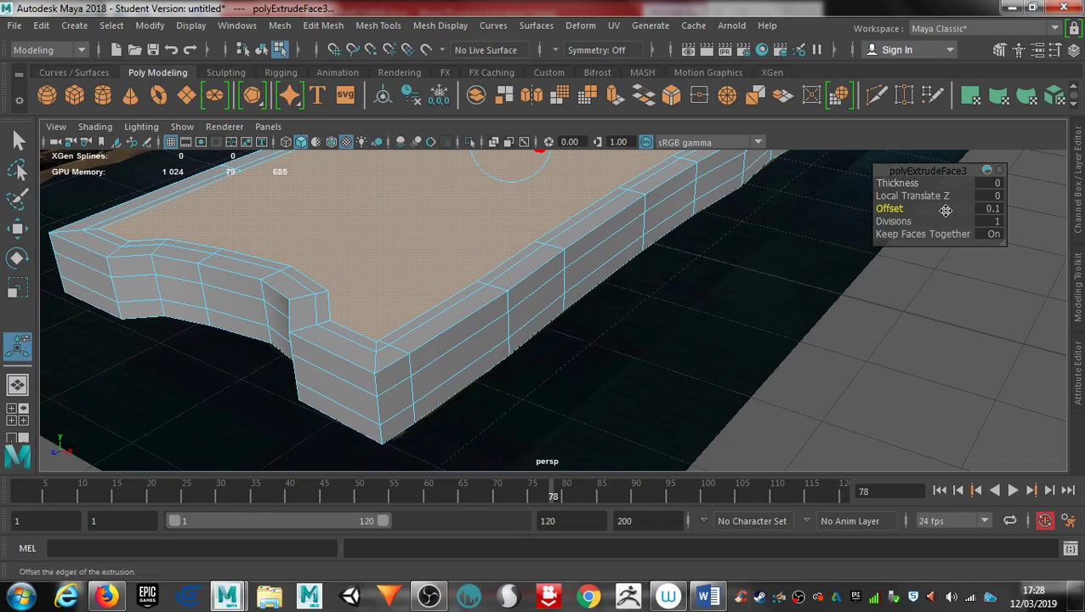
pyautogui.keyDown('alt'); pyautogui.moveTo(537, 177); pyautogui.dragTo(646, 298); pyautogui.keyUp('alt')
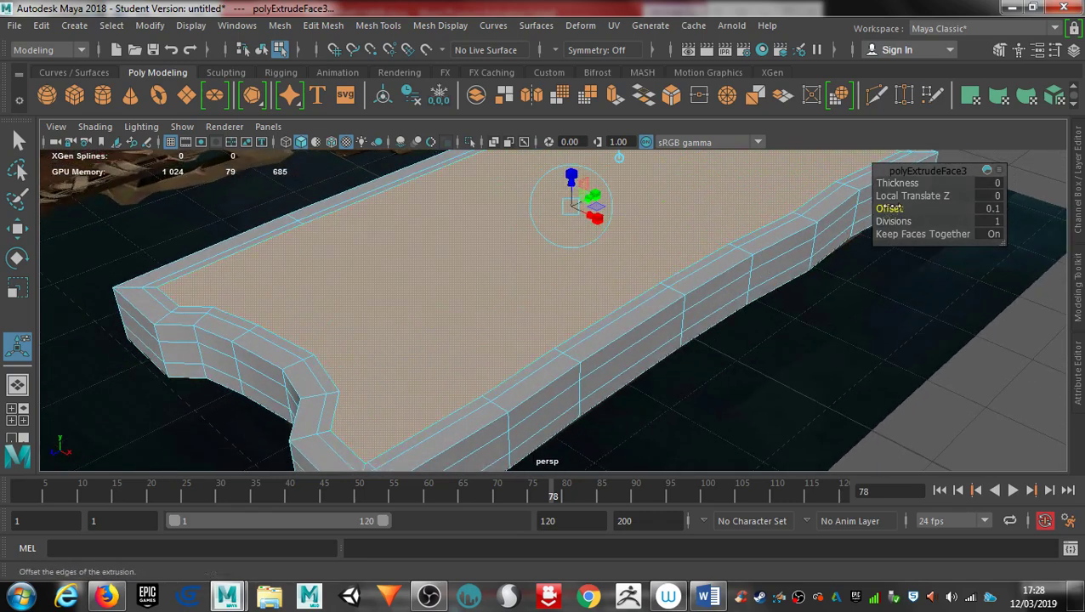
pyautogui.moveTo(891, 207); pyautogui.dragTo(893, 207)
pyautogui.keyDown('alt'); pyautogui.moveTo(660, 286); pyautogui.dragTo(480, 328); pyautogui.keyUp('alt')
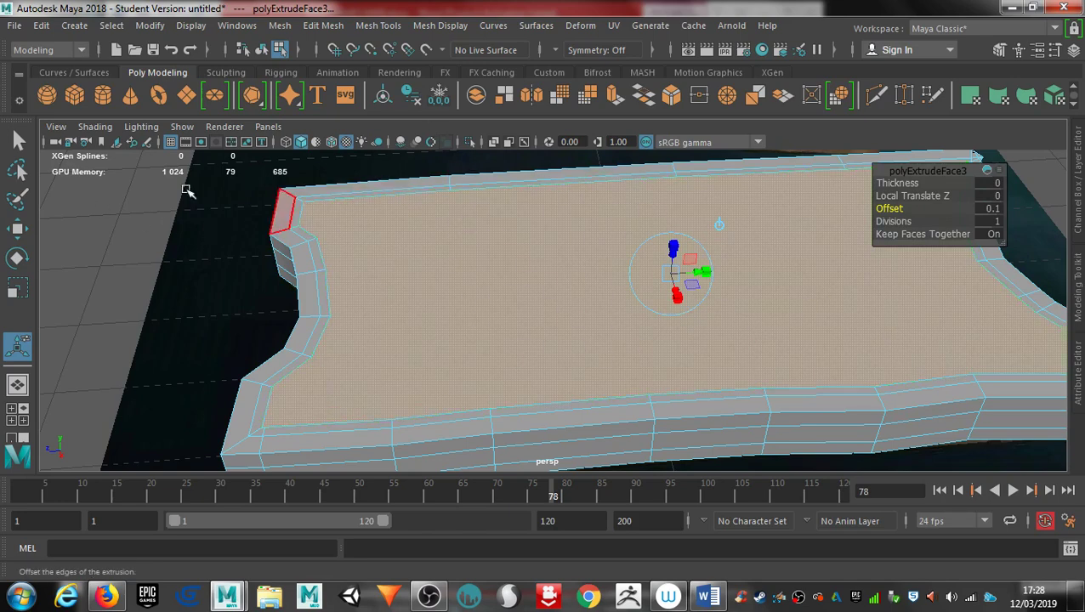
# Cut three crosswise edges over the plank's top face with the Multi-Cut tool, joining vertices on its opposite long sides.
pyautogui.click(19, 140)
pyautogui.click(875, 96)
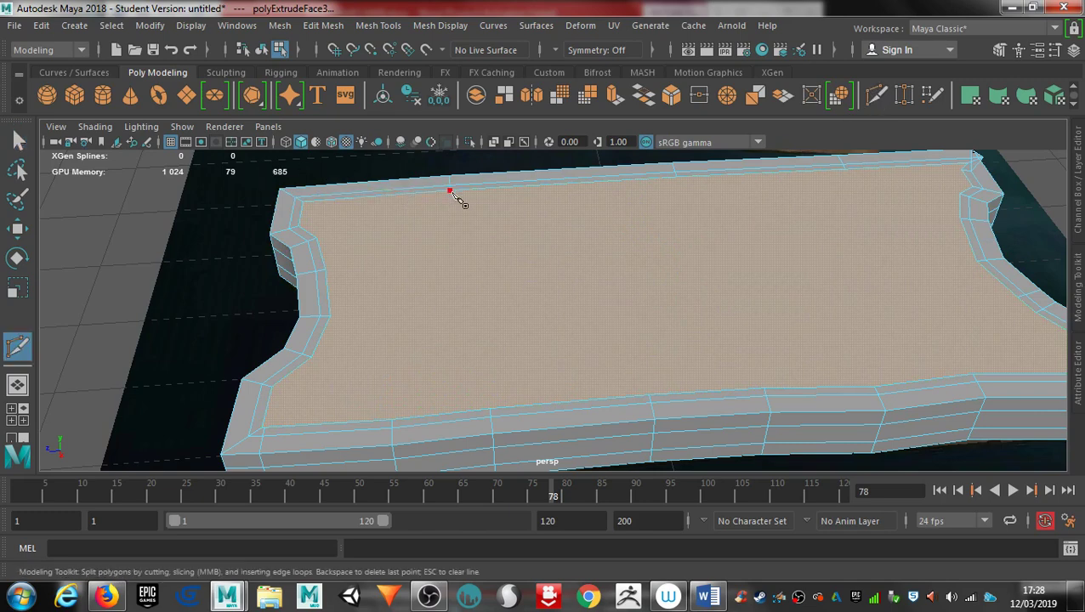
pyautogui.click(393, 417)
pyautogui.press('Return')
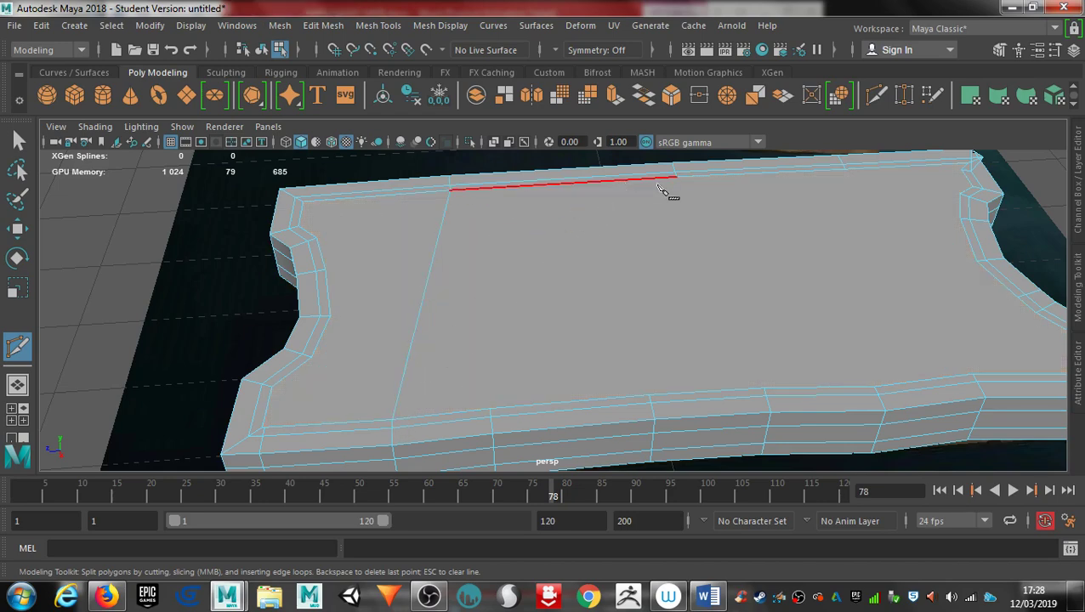
pyautogui.click(677, 178)
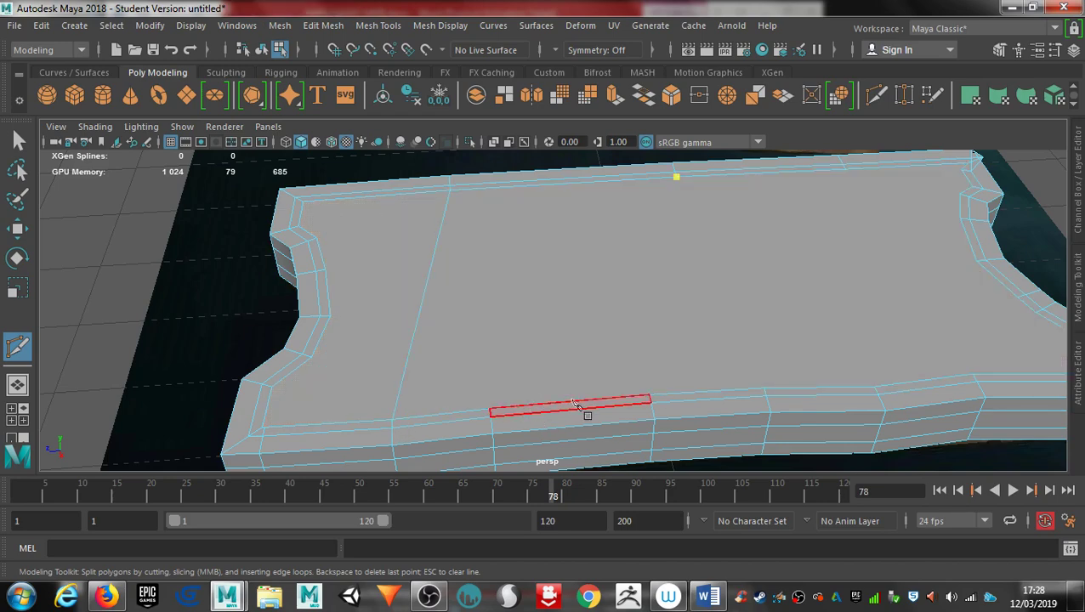
pyautogui.click(648, 397)
pyautogui.press('Return')
pyautogui.keyDown('alt'); pyautogui.moveTo(789, 262); pyautogui.dragTo(659, 204, button='middle'); pyautogui.keyUp('alt')
pyautogui.click(674, 188)
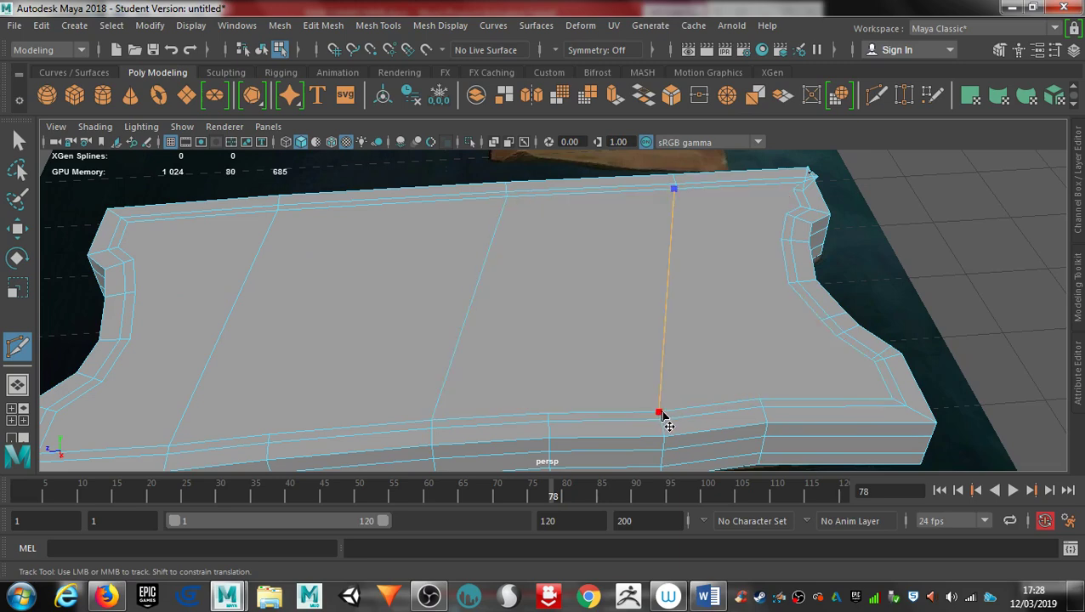
pyautogui.click(658, 414)
# Cut two lengthwise edges over the top face between the notched ends, one through the middle and one near the front side.
pyautogui.keyDown('alt'); pyautogui.moveTo(633, 349); pyautogui.dragTo(680, 364); pyautogui.keyUp('alt')
pyautogui.keyDown('alt'); pyautogui.moveTo(681, 364); pyautogui.dragTo(787, 317, button='middle'); pyautogui.keyUp('alt')
pyautogui.click(317, 414)
pyautogui.keyDown('alt'); pyautogui.moveTo(473, 374); pyautogui.dragTo(338, 358); pyautogui.keyUp('alt')
pyautogui.click(278, 348)
pyautogui.click(951, 281)
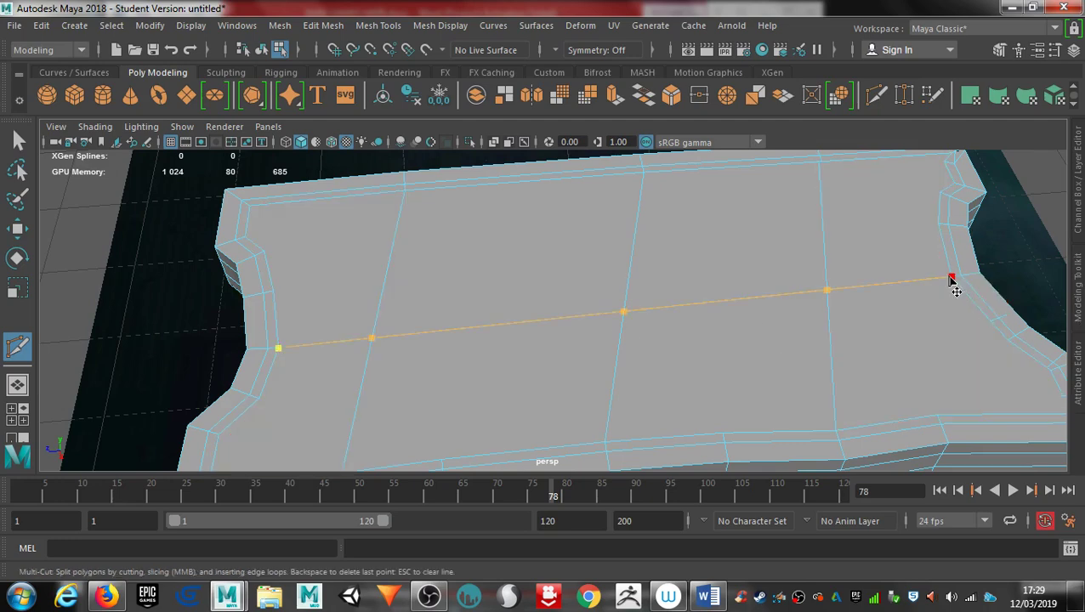
pyautogui.keyDown('alt'); pyautogui.moveTo(496, 394); pyautogui.dragTo(474, 322, button='middle'); pyautogui.keyUp('alt')
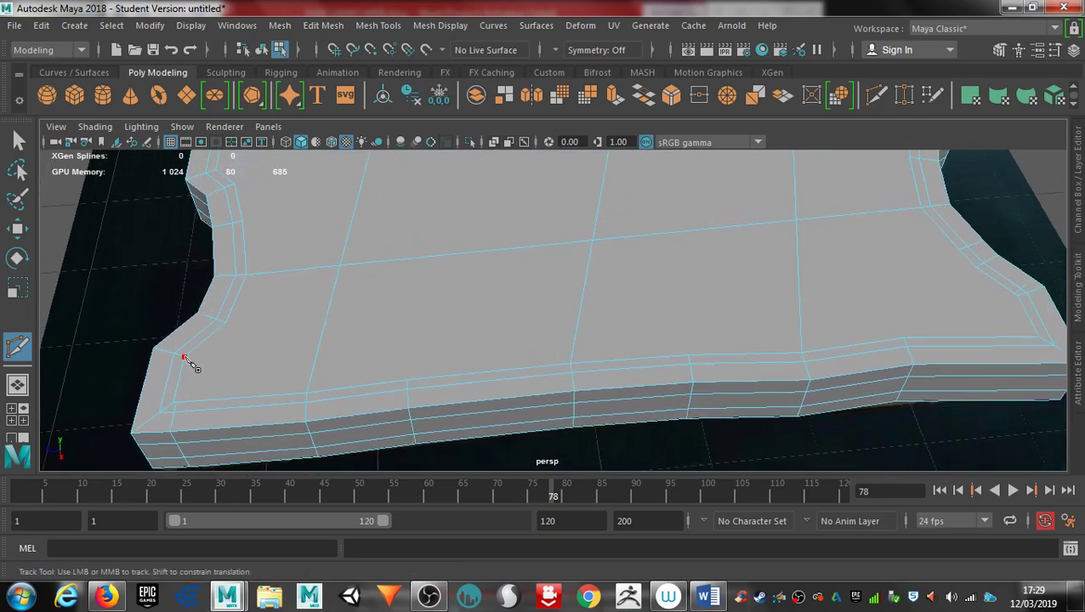
pyautogui.click(1018, 298)
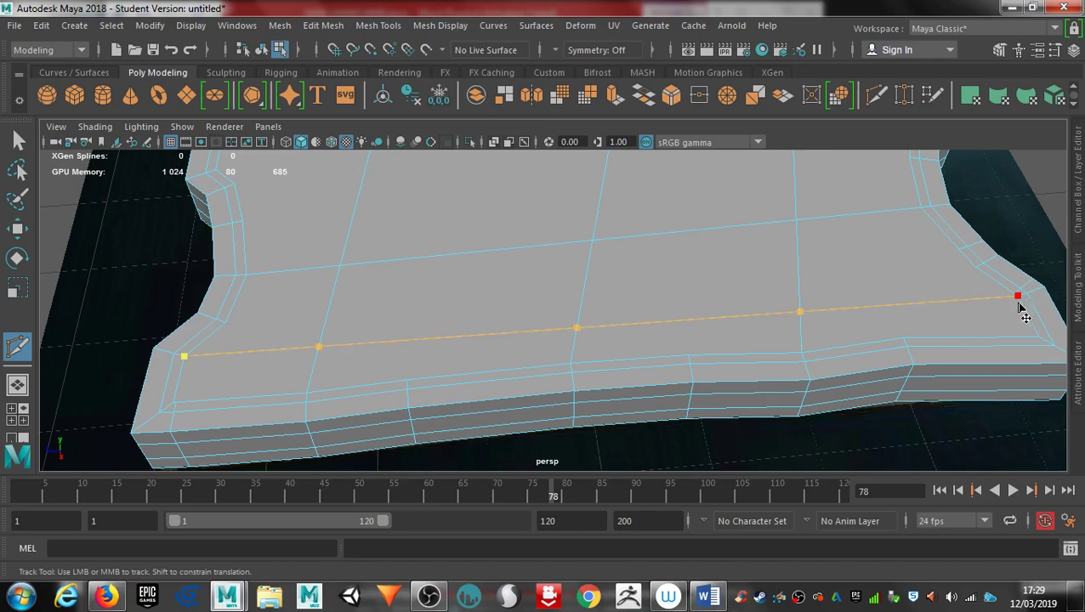
pyautogui.keyDown('alt'); pyautogui.moveTo(642, 284); pyautogui.dragTo(453, 285); pyautogui.keyUp('alt')
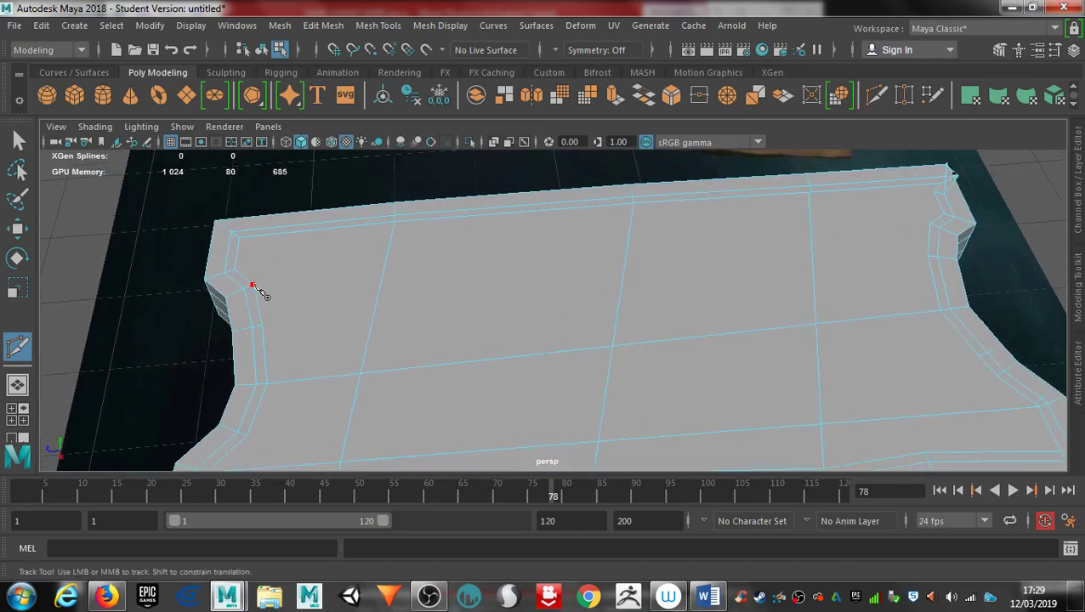
# Cut another lengthwise edge across the plank's top face near its far side, joining the inset borders of the notched ends.
pyautogui.click(930, 225)
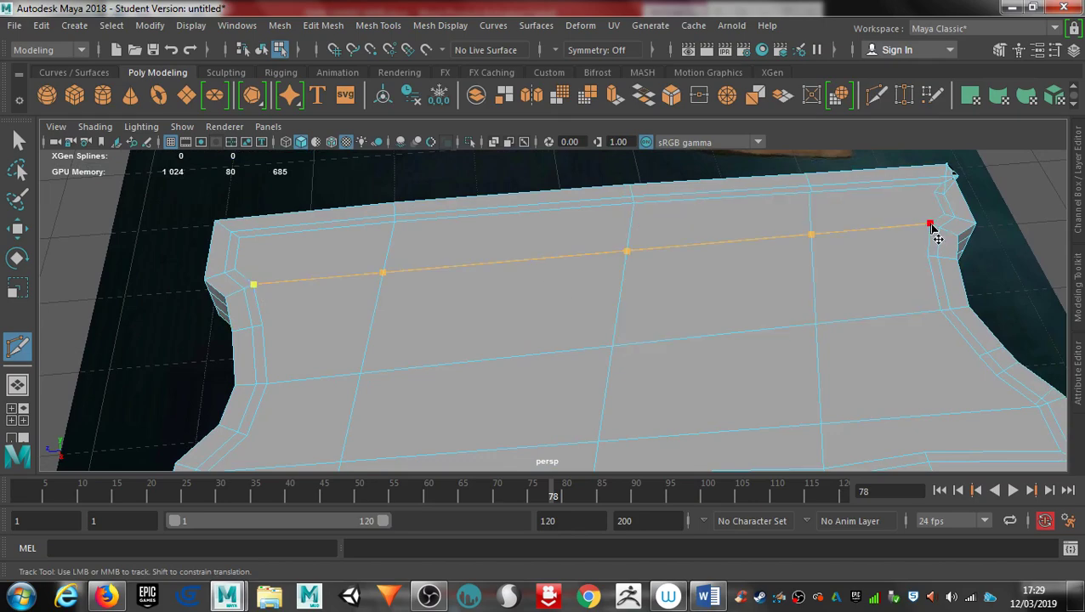
pyautogui.rightClick(930, 226)
pyautogui.click(815, 323)
pyautogui.moveTo(736, 355)
pyautogui.keyDown('alt'); pyautogui.mouseDown()
pyautogui.moveTo(738, 249)
pyautogui.moveTo(765, 317)
pyautogui.moveTo(743, 336)
pyautogui.mouseUp(); pyautogui.keyUp('alt')
# In vertex mode with soft selection, select the top vertices at the plank's front end corner and raise them slightly.
pyautogui.rightClick(578, 321)
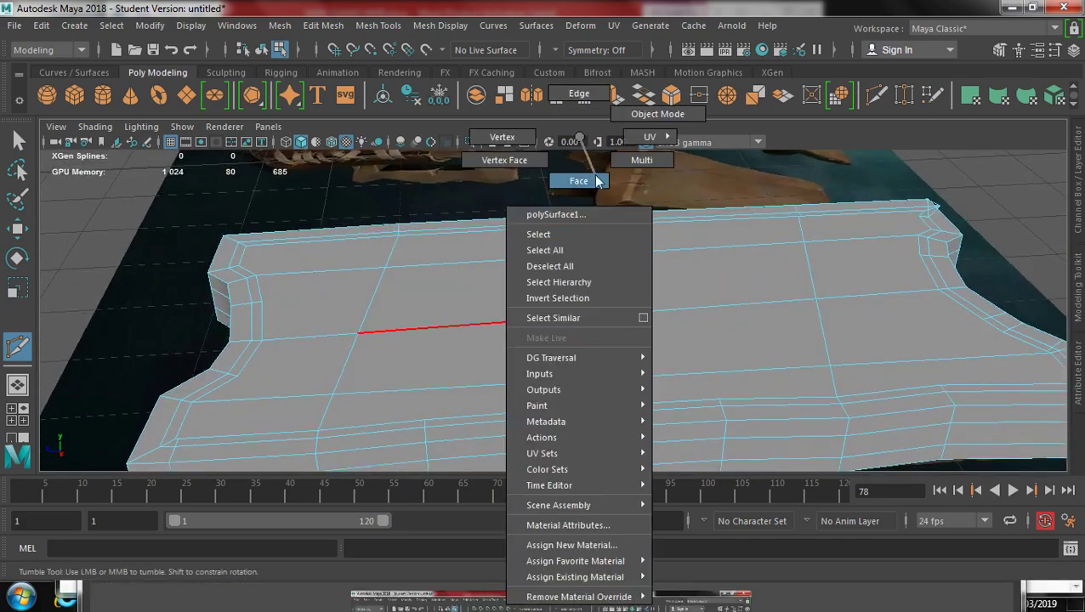
pyautogui.moveTo(513, 129); pyautogui.dragTo(515, 140, button='right')
pyautogui.keyDown('alt'); pyautogui.moveTo(518, 373); pyautogui.dragTo(617, 295, button='middle'); pyautogui.keyUp('alt')
pyautogui.click(19, 141)
pyautogui.keyDown('alt'); pyautogui.moveTo(165, 303); pyautogui.dragTo(334, 304); pyautogui.keyUp('alt')
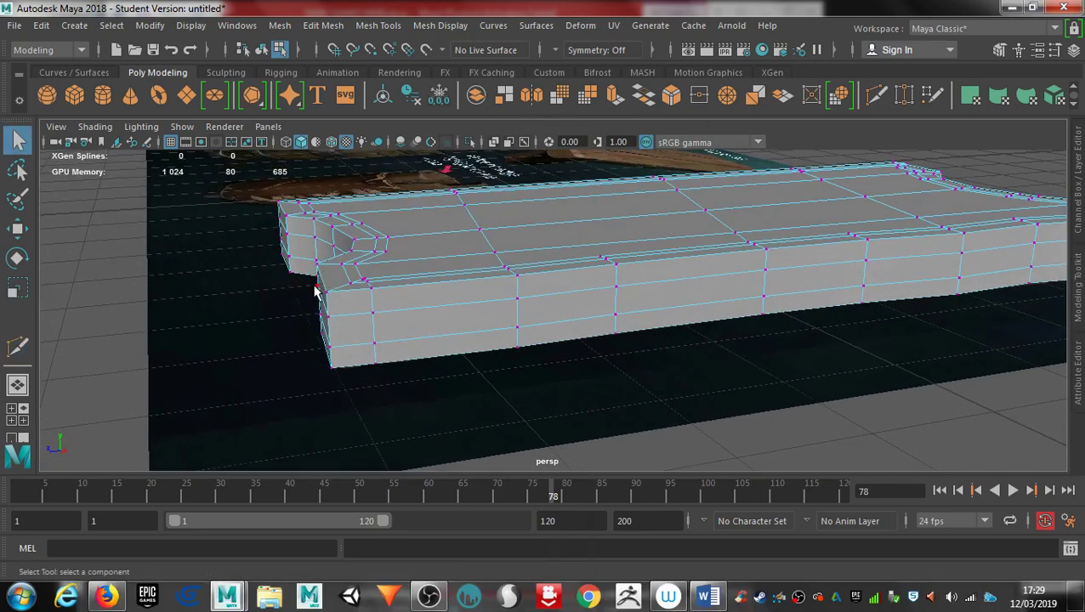
pyautogui.press('b')
pyautogui.click(323, 287)
pyautogui.moveTo(355, 299); pyautogui.dragTo(334, 288)
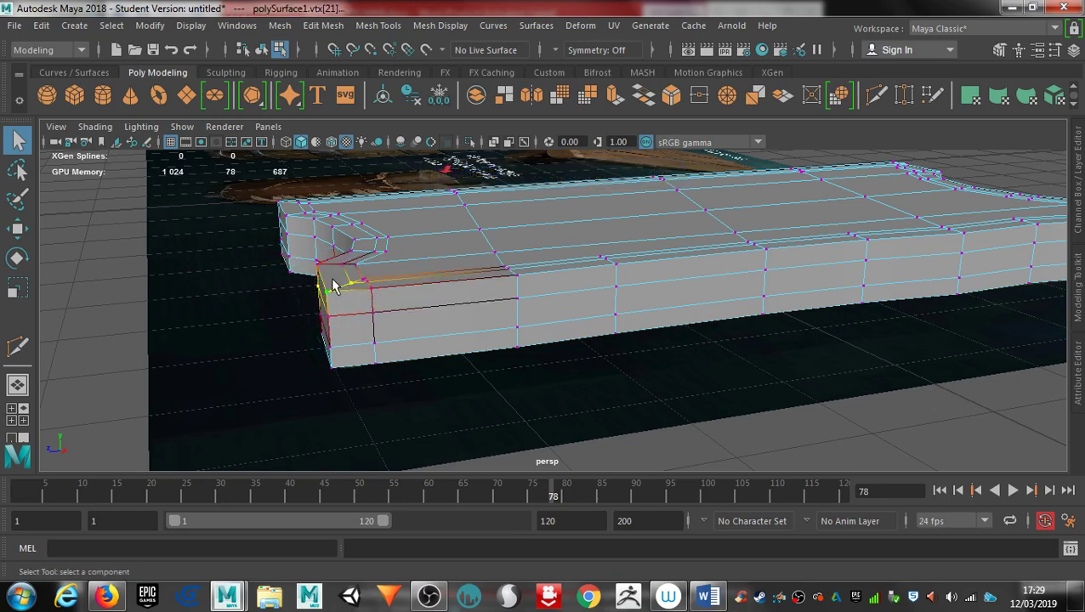
pyautogui.press('w')
pyautogui.moveTo(331, 285); pyautogui.dragTo(335, 247)
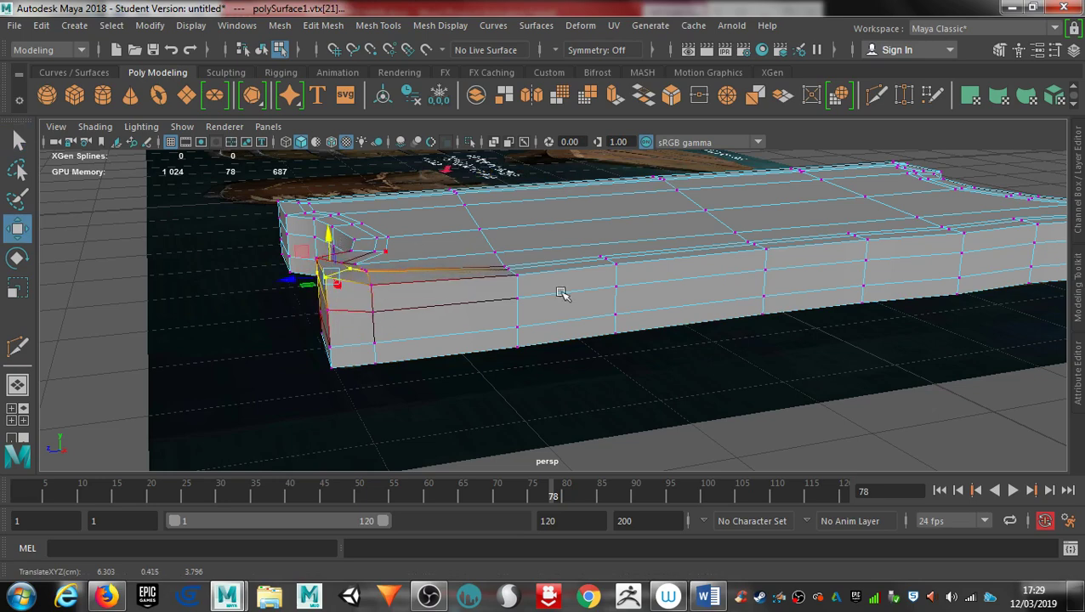
# Lower a top-edge vertex on the plank's long front side slightly with soft selection to make a dent.
pyautogui.keyDown('alt'); pyautogui.moveTo(655, 347); pyautogui.dragTo(577, 412); pyautogui.keyUp('alt')
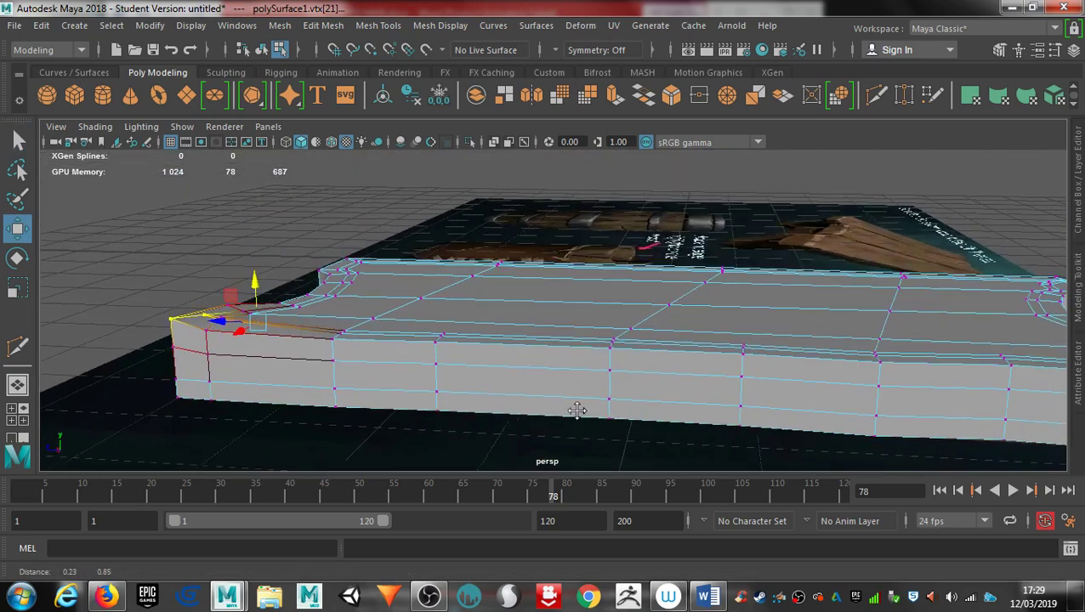
pyautogui.click(436, 338)
pyautogui.moveTo(440, 311); pyautogui.dragTo(442, 326)
# Examine the reshaped plank's corner and edges from several angles.
pyautogui.keyDown('alt'); pyautogui.moveTo(656, 336); pyautogui.dragTo(602, 352); pyautogui.keyUp('alt')
pyautogui.keyDown('alt'); pyautogui.moveTo(536, 330); pyautogui.dragTo(572, 337); pyautogui.keyUp('alt')
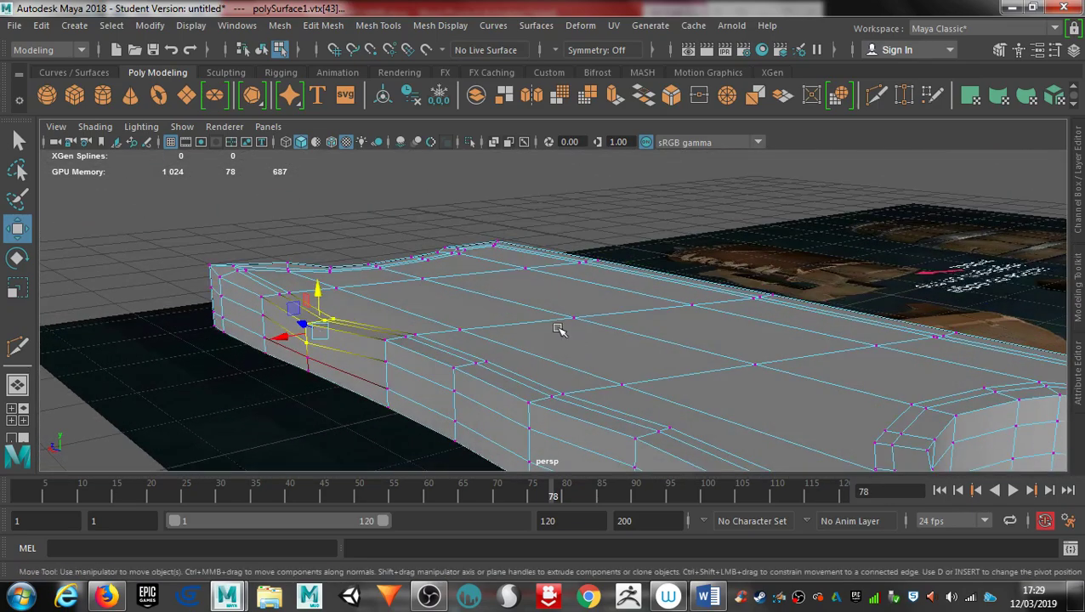
pyautogui.keyDown('alt'); pyautogui.moveTo(407, 308); pyautogui.dragTo(382, 310); pyautogui.keyUp('alt')
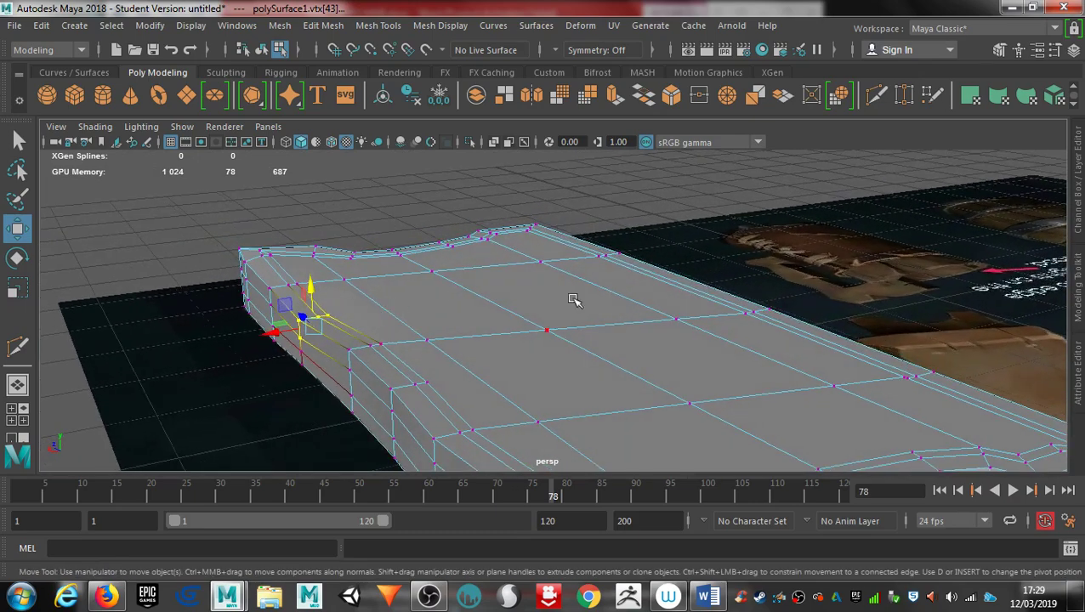
pyautogui.keyDown('alt'); pyautogui.moveTo(509, 263); pyautogui.dragTo(571, 316); pyautogui.keyUp('alt')
pyautogui.keyDown('alt'); pyautogui.moveTo(481, 350); pyautogui.dragTo(609, 357); pyautogui.keyUp('alt')
pyautogui.keyDown('alt'); pyautogui.moveTo(736, 385); pyautogui.dragTo(655, 383); pyautogui.keyUp('alt')
pyautogui.keyDown('alt'); pyautogui.moveTo(691, 375); pyautogui.dragTo(433, 341, button='right'); pyautogui.keyUp('alt')
pyautogui.keyDown('alt'); pyautogui.moveTo(434, 342); pyautogui.dragTo(623, 351); pyautogui.keyUp('alt')
# Return the plank to object mode, center its pivot and move it off the reference image to the empty grid beside it.
pyautogui.moveTo(623, 351); pyautogui.dragTo(674, 112, button='right')
pyautogui.keyDown('alt'); pyautogui.moveTo(620, 429); pyautogui.dragTo(625, 375); pyautogui.keyUp('alt')
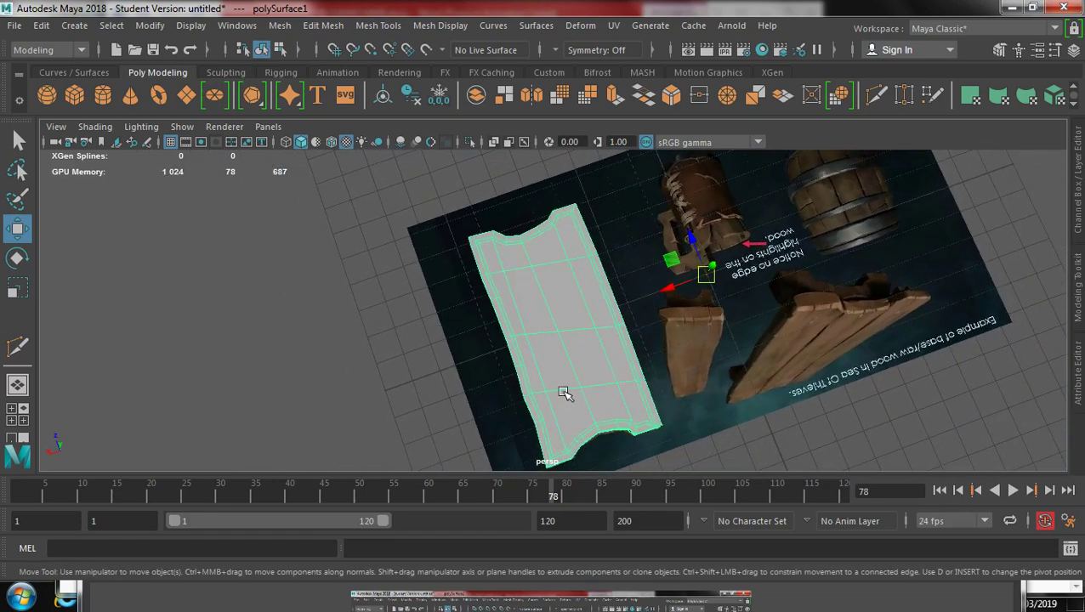
pyautogui.click(150, 26)
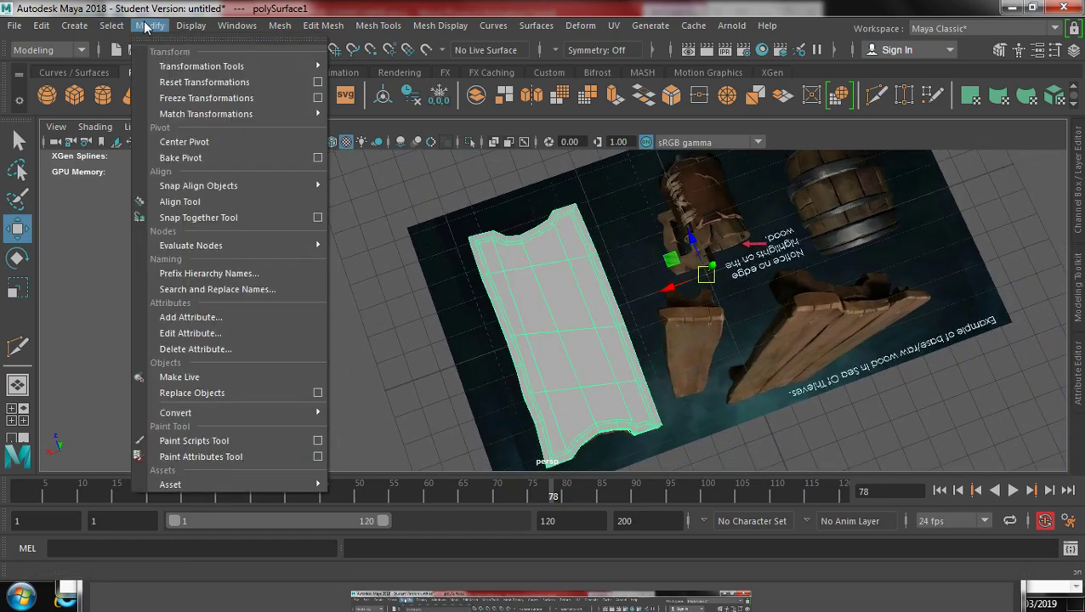
pyautogui.click(201, 145)
pyautogui.moveTo(535, 343); pyautogui.dragTo(254, 399)
pyautogui.keyDown('alt'); pyautogui.moveTo(444, 257); pyautogui.dragTo(664, 330); pyautogui.keyUp('alt')
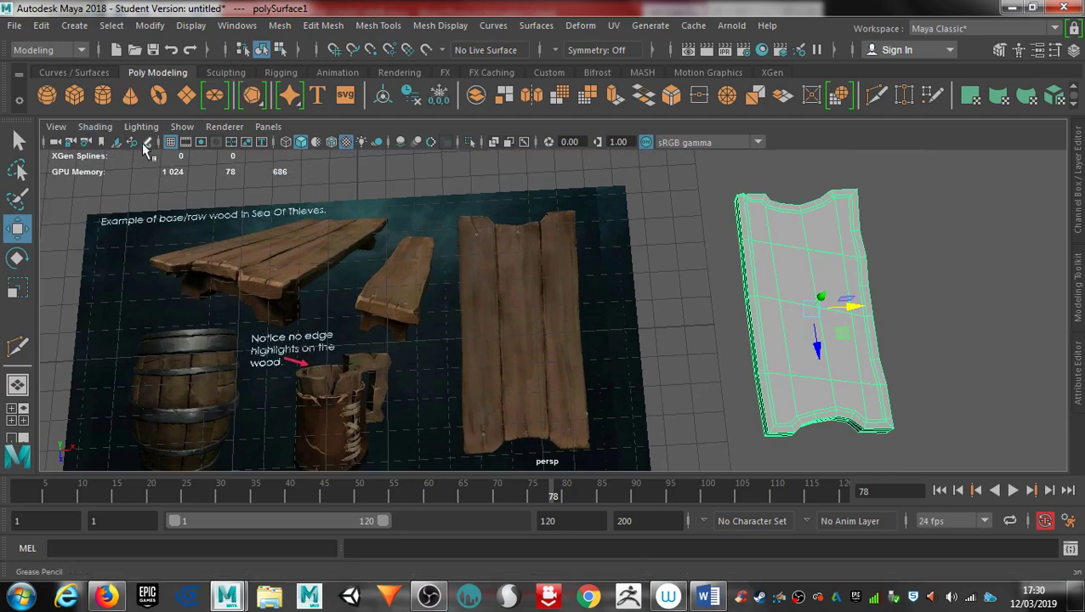
# Create a polygon cube and move it about 5.54 along X onto the plank panel in the reference image.
pyautogui.click(74, 95)
pyautogui.moveTo(391, 340); pyautogui.dragTo(559, 335)
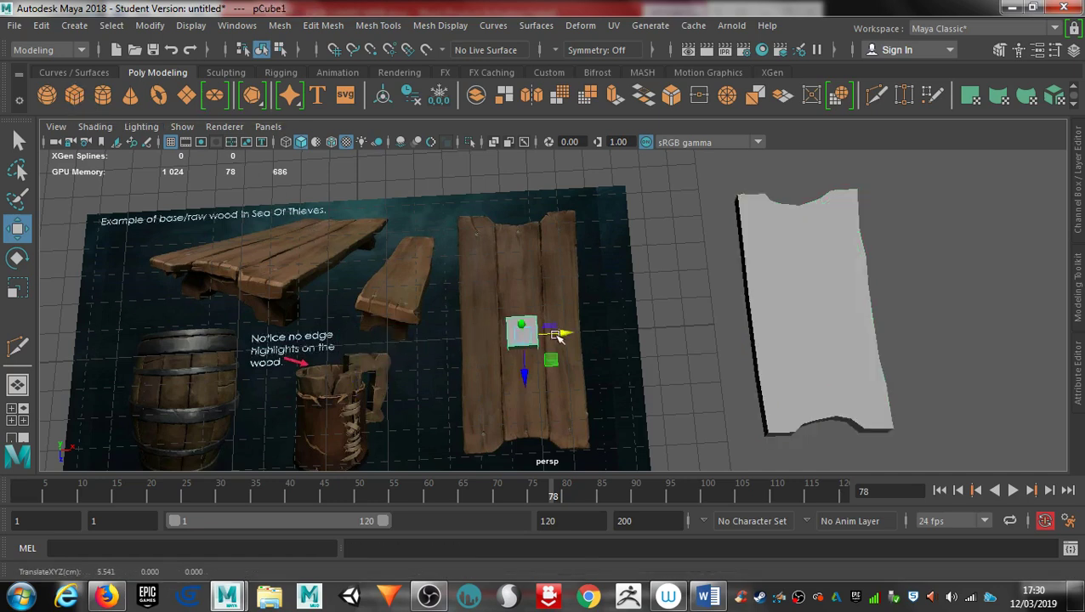
pyautogui.press('space')
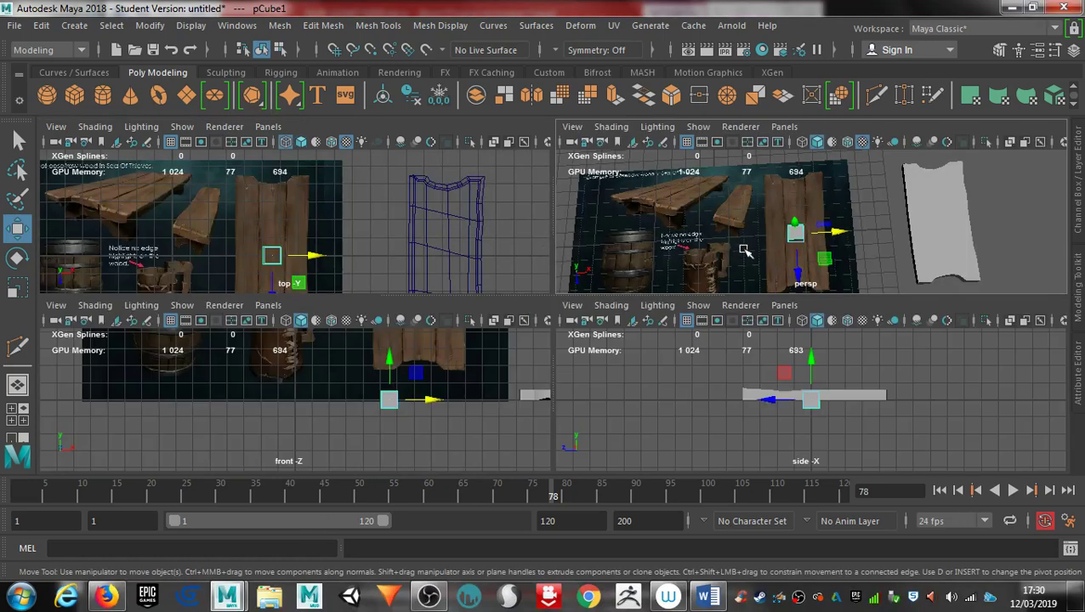
pyautogui.press('space')
pyautogui.keyDown('alt'); pyautogui.moveTo(473, 364); pyautogui.dragTo(454, 308, button='middle'); pyautogui.keyUp('alt')
# In the top view, scale the cube to about 3.93 in X and Y and 8.31 in Z, and shift it to fit the reference panel.
pyautogui.press('e')
pyautogui.press('r')
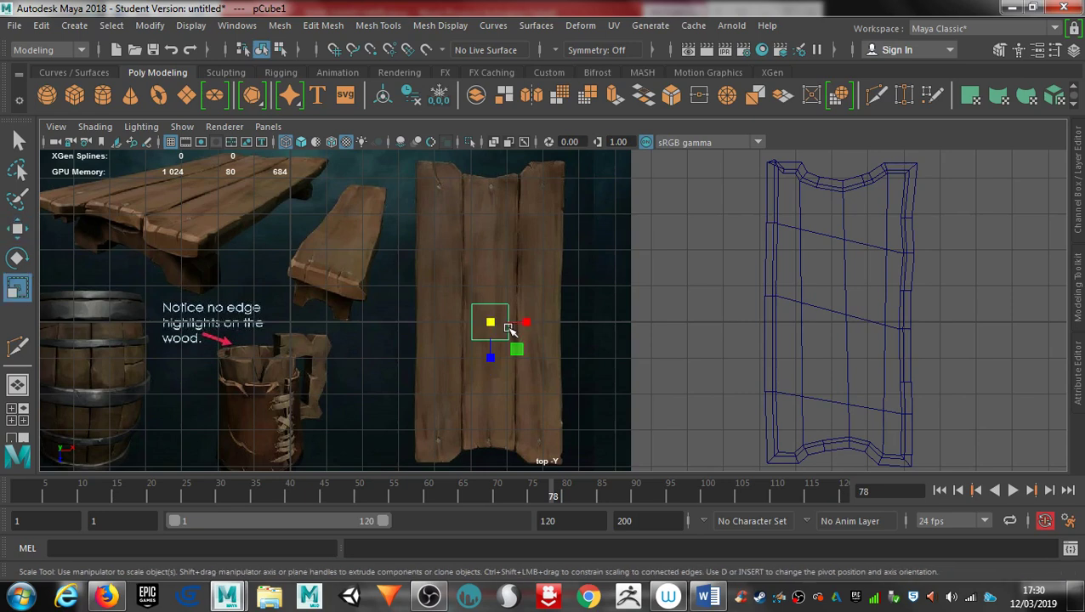
pyautogui.moveTo(491, 323); pyautogui.dragTo(584, 335)
pyautogui.moveTo(491, 360); pyautogui.dragTo(504, 393)
pyautogui.press('e')
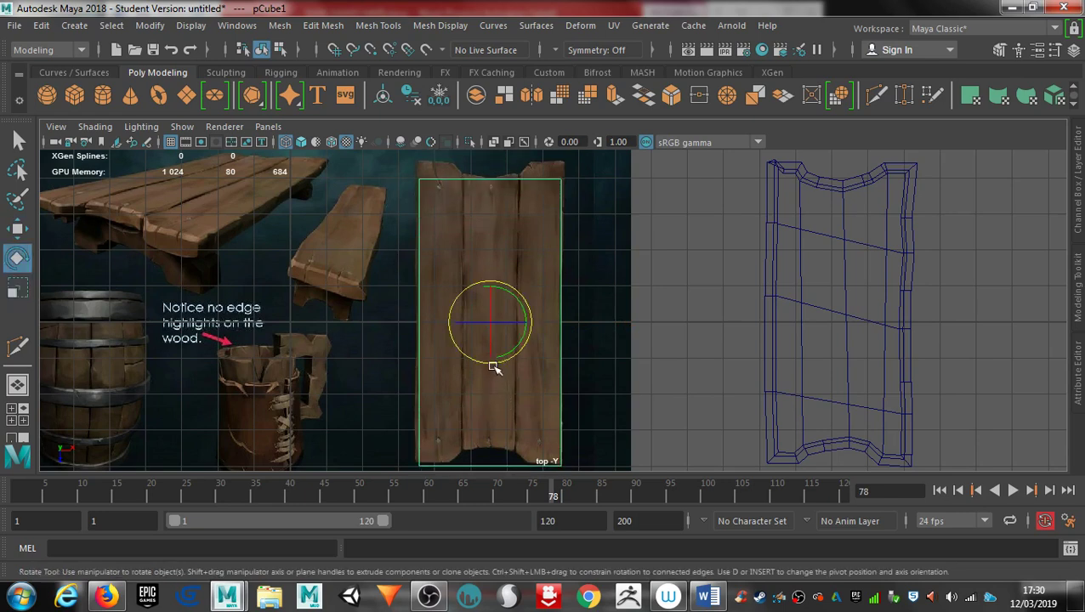
pyautogui.press('w')
pyautogui.moveTo(491, 364); pyautogui.dragTo(491, 353)
pyautogui.press('r')
pyautogui.press('w')
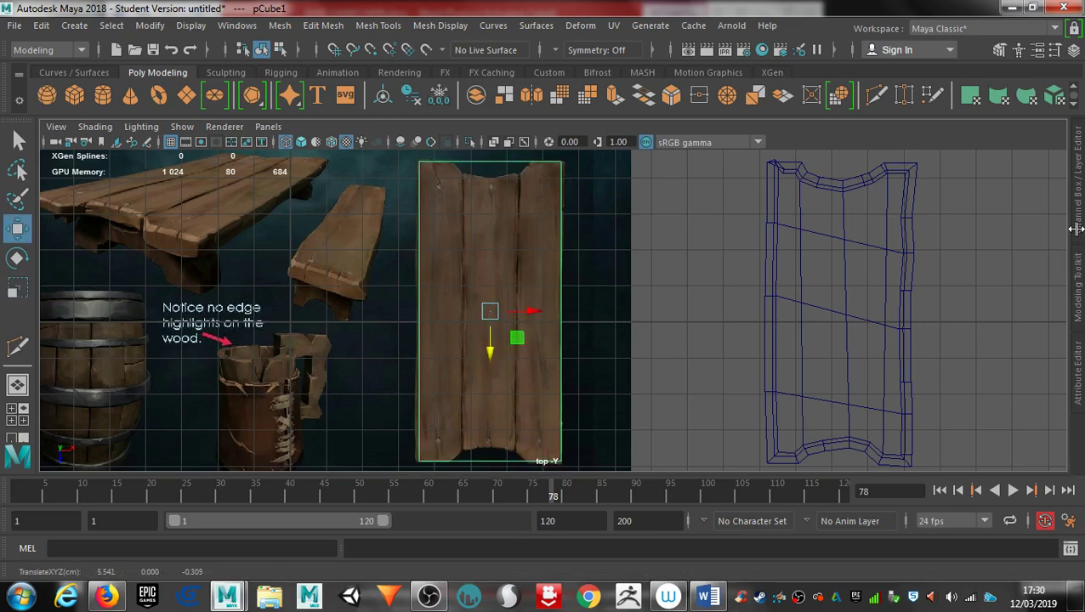
# Rename the cube's polyCube input node as Tabletop.
pyautogui.click(1078, 229)
pyautogui.click(914, 338)
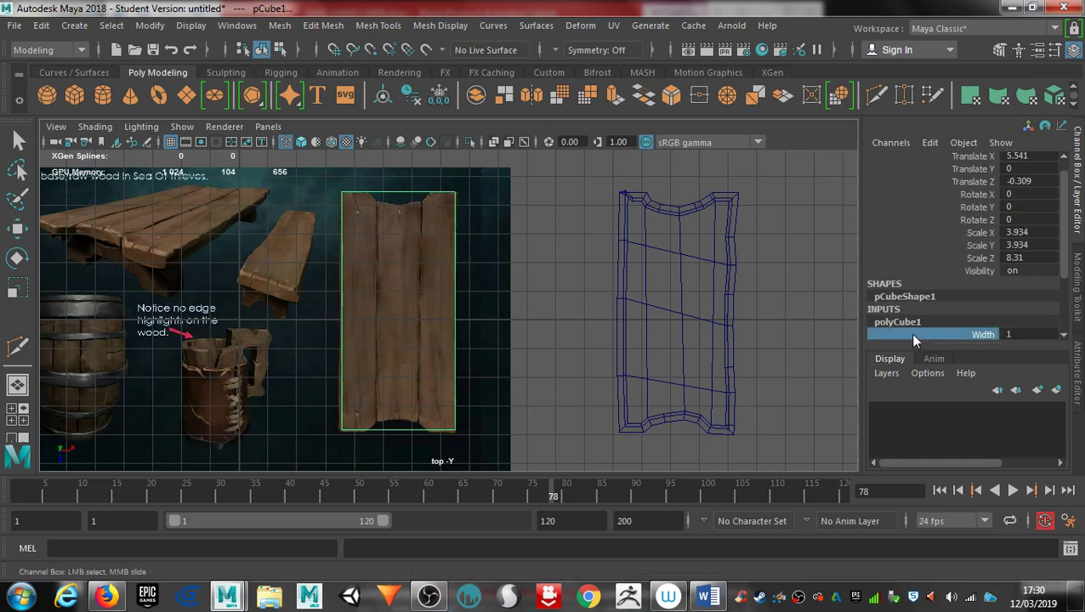
pyautogui.doubleClick(913, 323)
pyautogui.write('t')
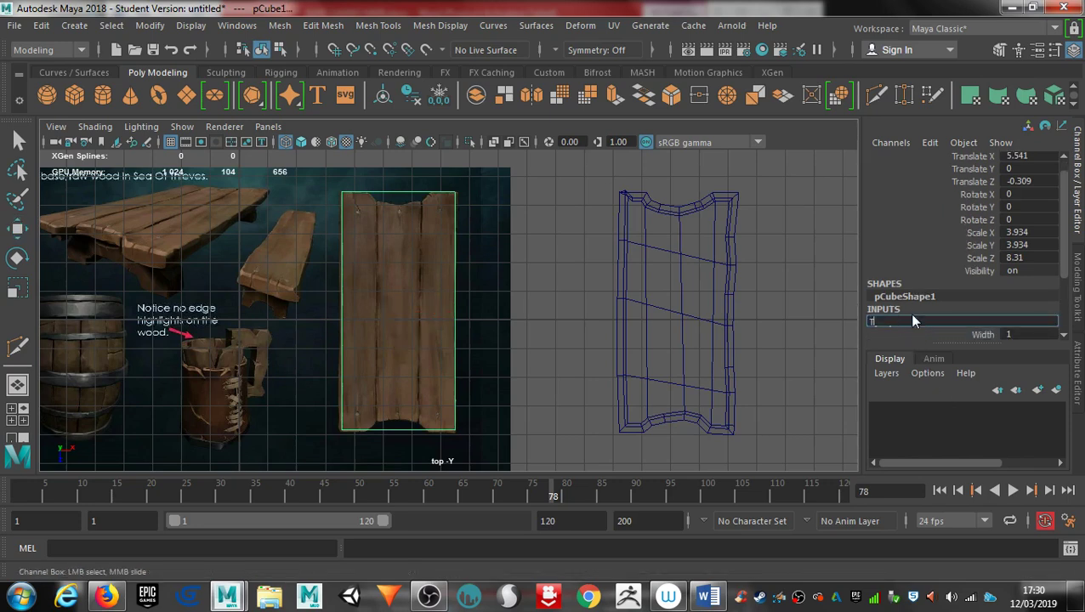
pyautogui.write('abletop')
pyautogui.press('Return')
# Set the cube's width, height and depth subdivisions to 10 each.
pyautogui.scroll(-2, 1031, 293)
pyautogui.scroll(-1, 1030, 289)
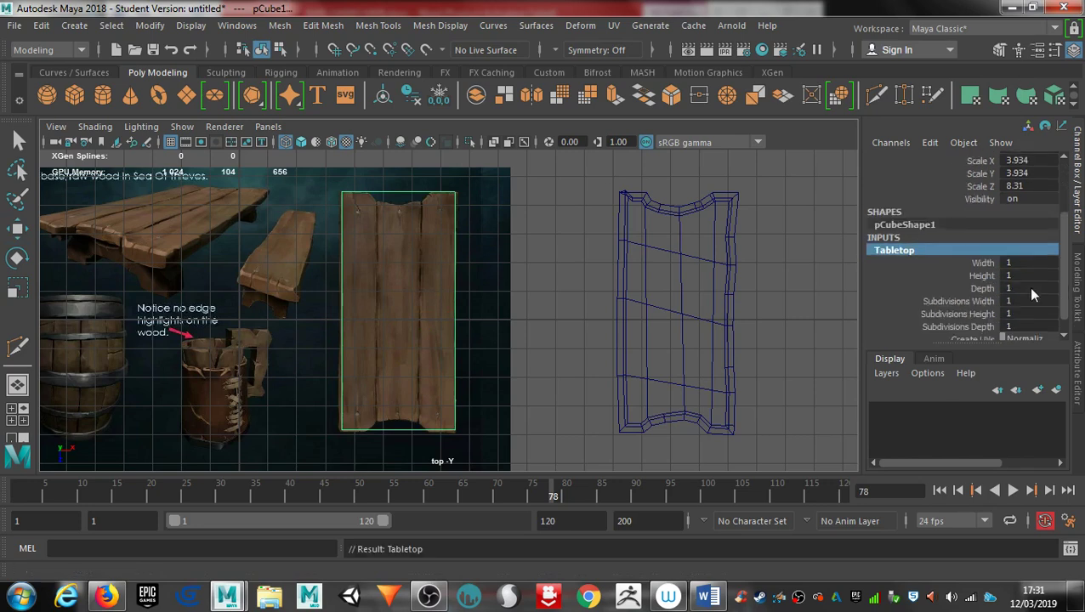
pyautogui.click(1027, 302)
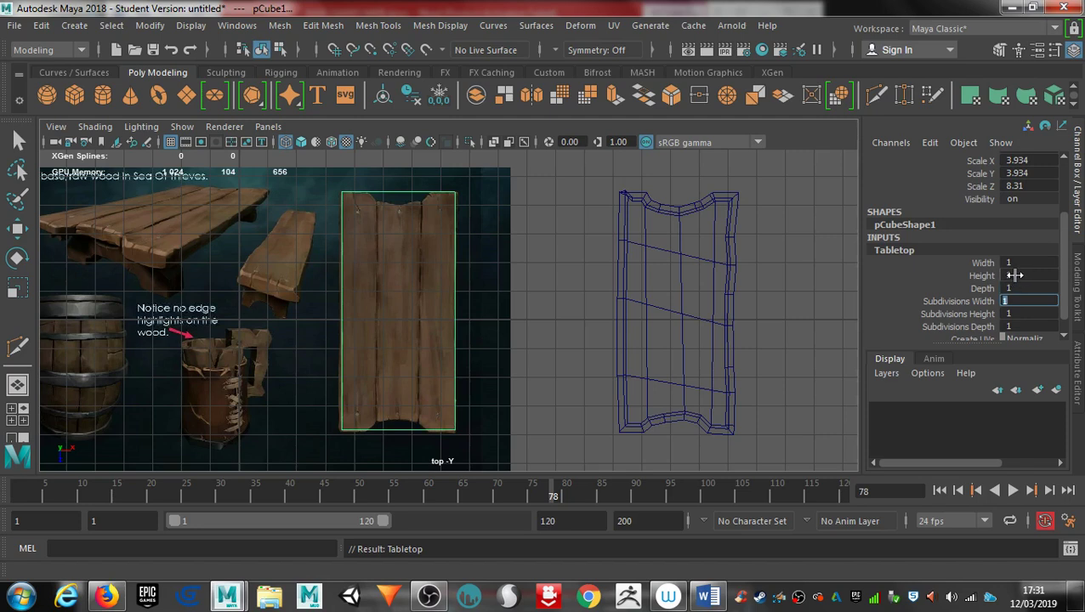
pyautogui.click(1029, 313)
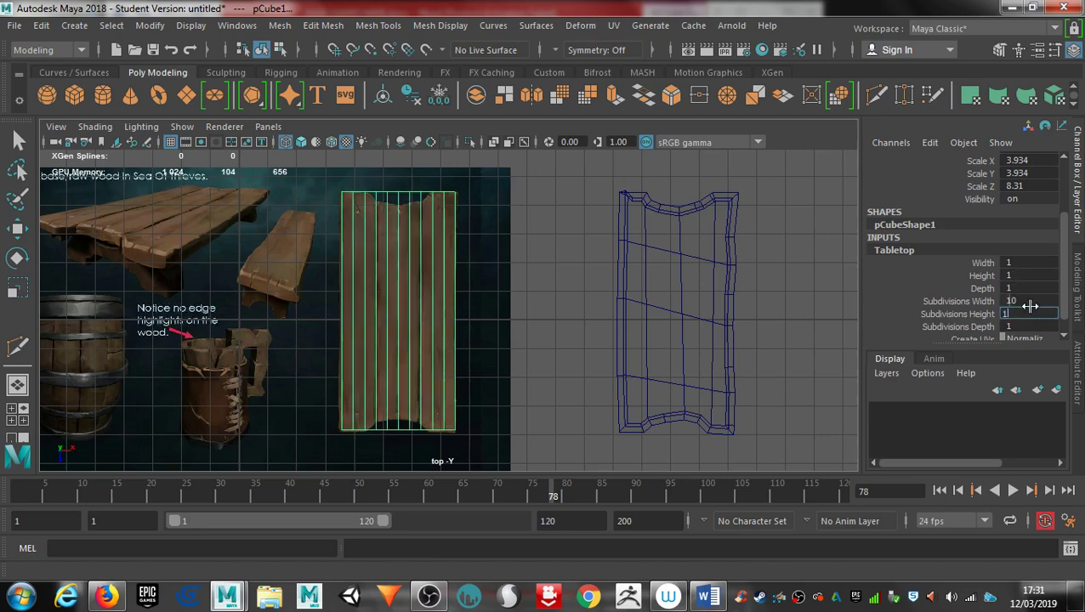
pyautogui.press('Tab')
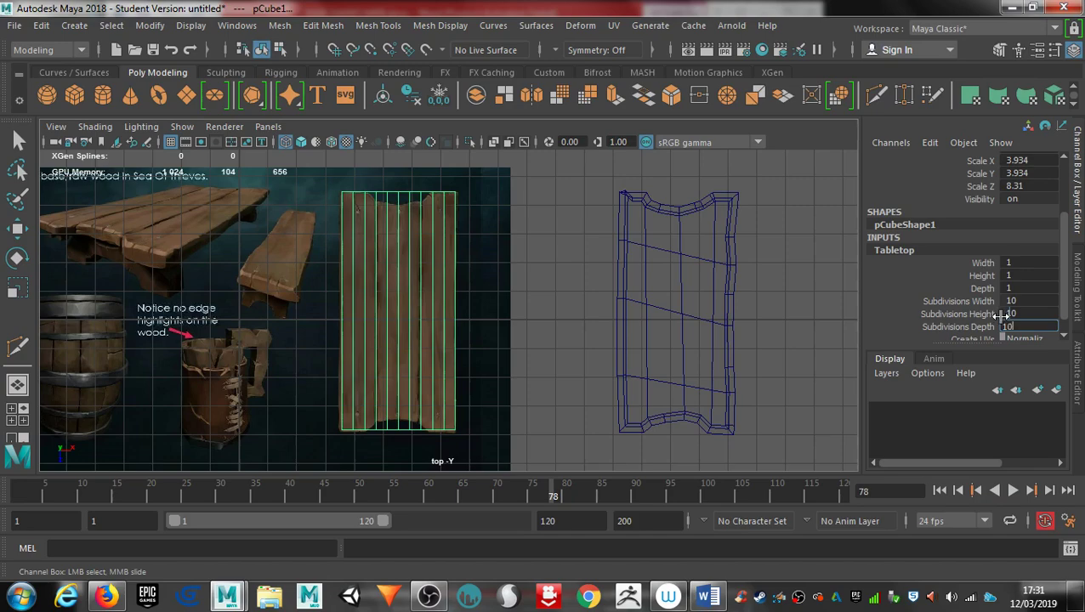
pyautogui.write('10')
pyautogui.press('Return')
# In the perspective view, try 2 height subdivisions on the cube and change the value to 4.
pyautogui.press('space')
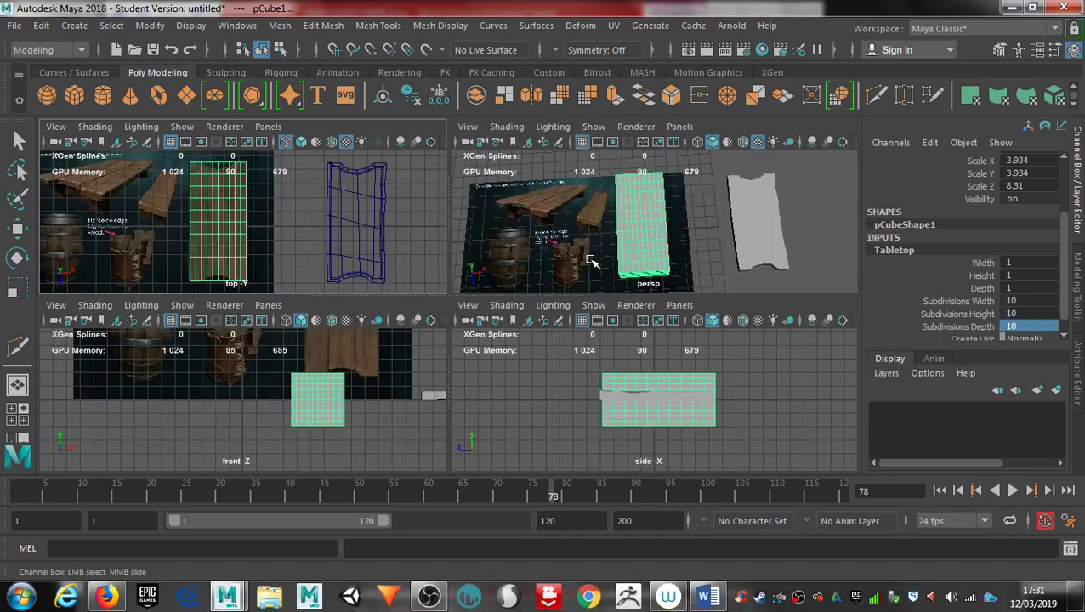
pyautogui.press('space')
pyautogui.keyDown('alt'); pyautogui.moveTo(451, 289); pyautogui.dragTo(639, 255); pyautogui.keyUp('alt')
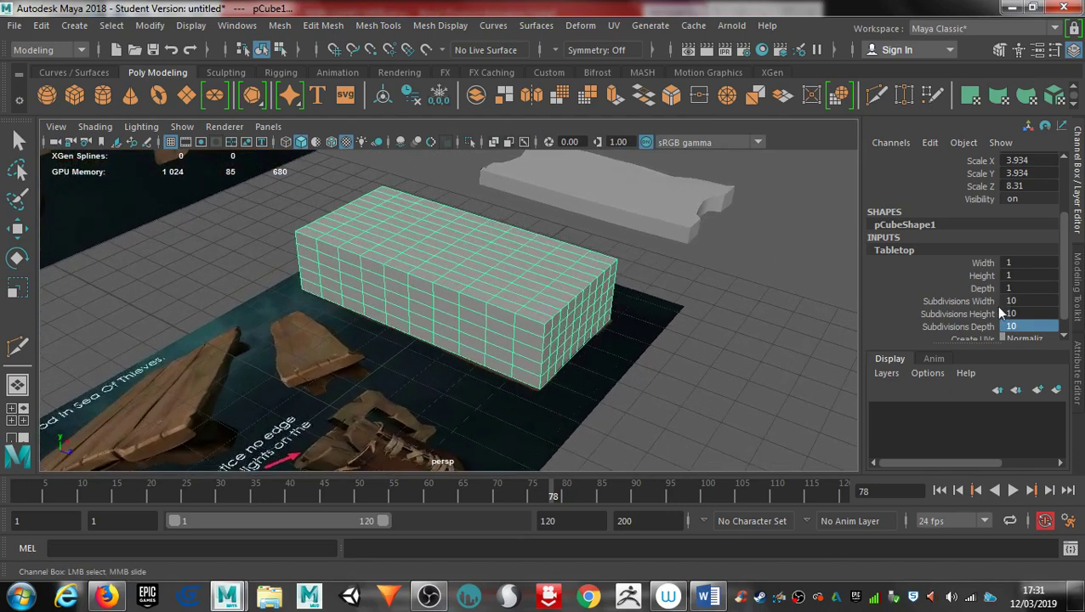
pyautogui.doubleClick(1026, 314)
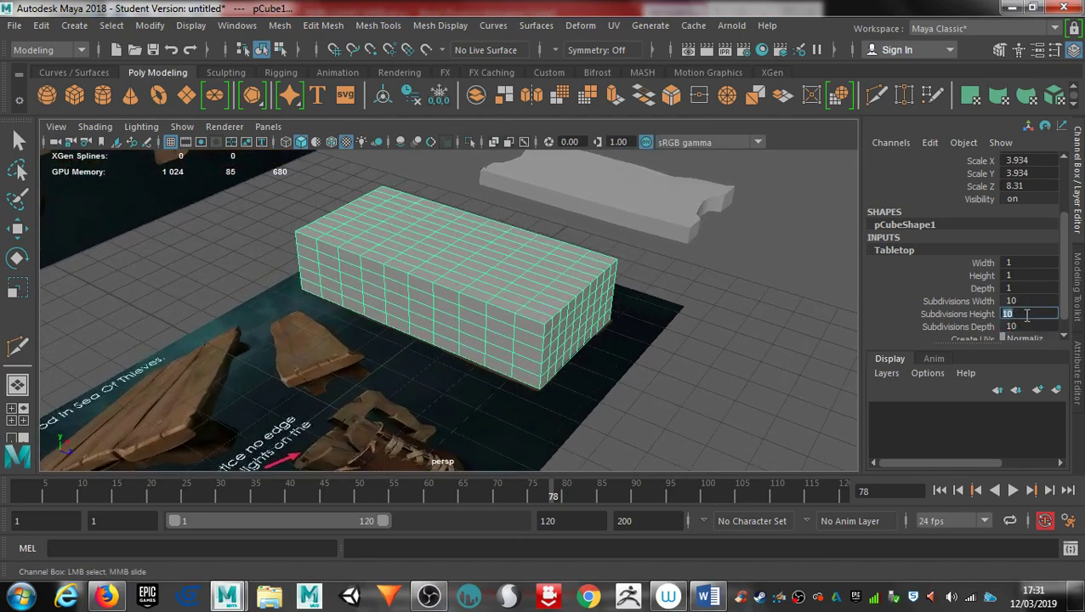
pyautogui.write('2')
pyautogui.press('Return')
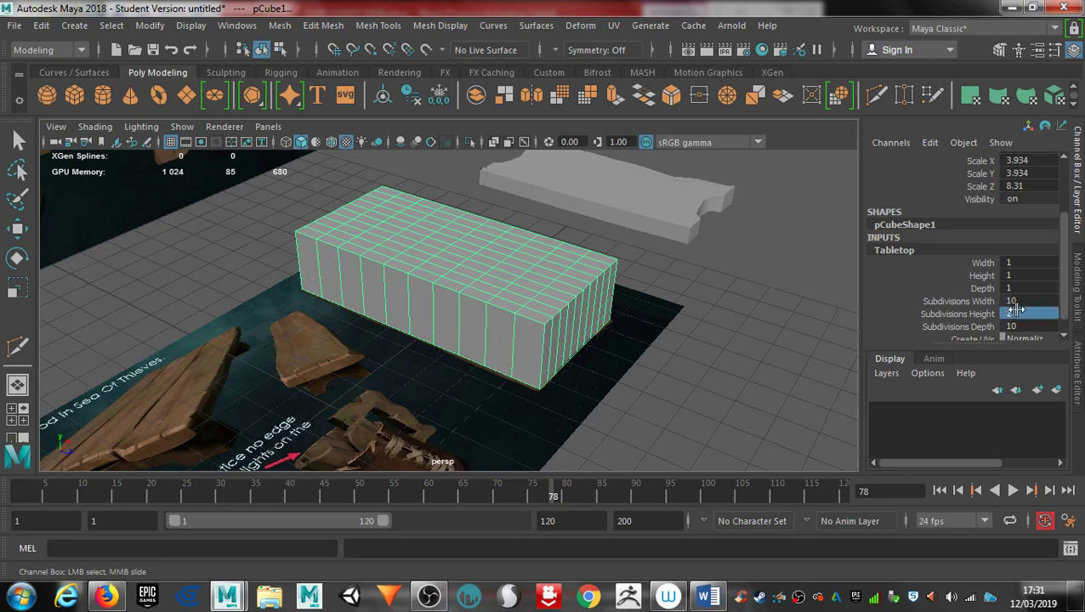
pyautogui.doubleClick(1019, 313)
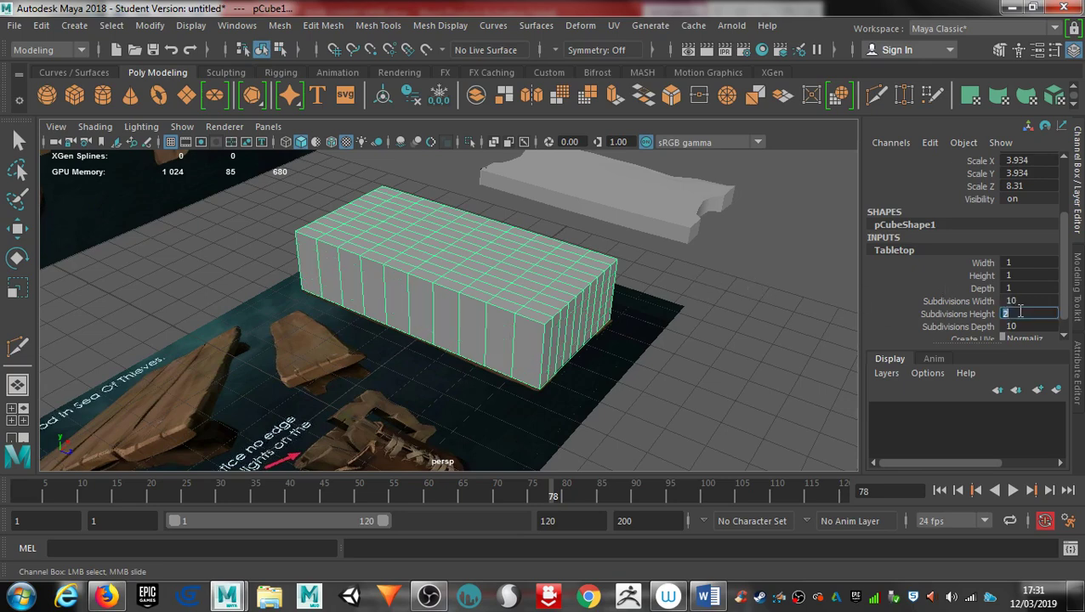
pyautogui.press('Return')
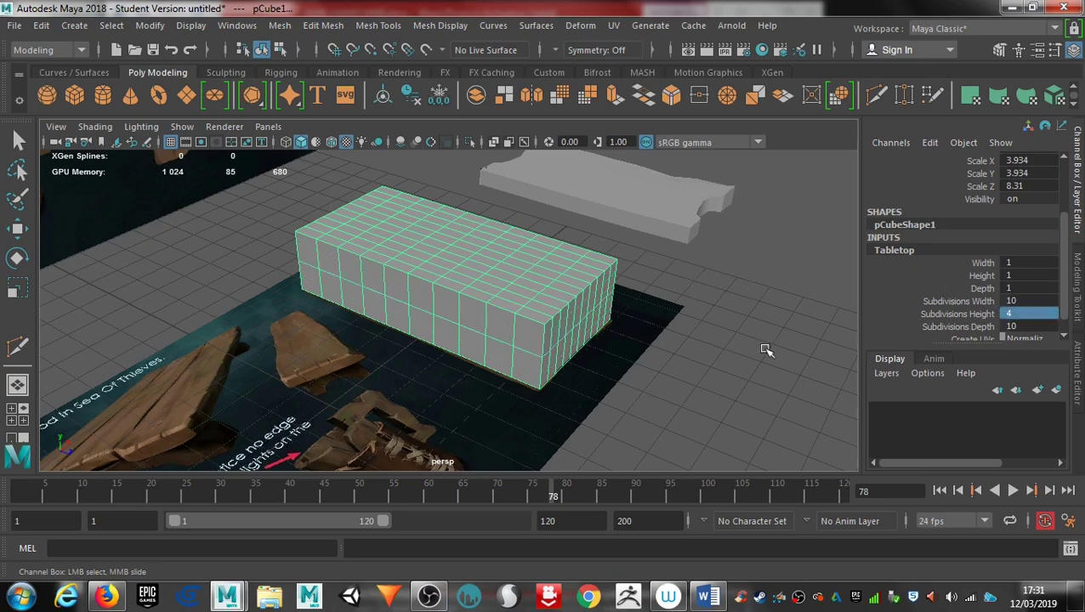
# Flatten the cube to a Y scale of about 0.69 and raise it to rest on the reference plane.
pyautogui.keyDown('alt'); pyautogui.moveTo(598, 293); pyautogui.dragTo(414, 281); pyautogui.keyUp('alt')
pyautogui.press('r')
pyautogui.keyDown('alt'); pyautogui.moveTo(408, 352); pyautogui.dragTo(454, 337); pyautogui.keyUp('alt')
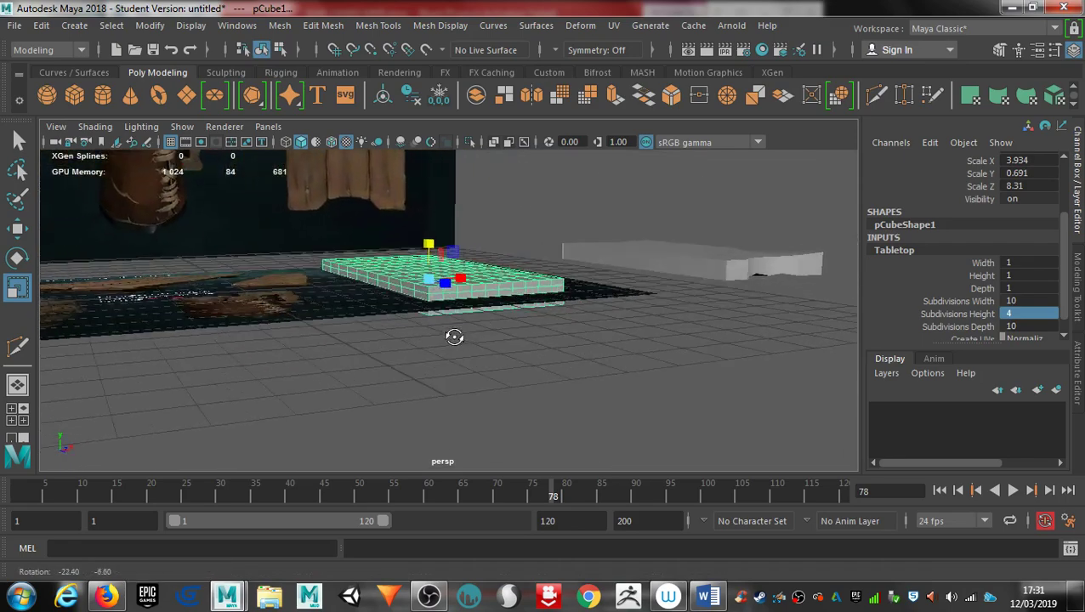
pyautogui.press('w')
pyautogui.moveTo(431, 239)
pyautogui.mouseDown()
pyautogui.moveTo(427, 215)
pyautogui.moveTo(441, 242)
pyautogui.mouseUp()
pyautogui.keyDown('alt'); pyautogui.moveTo(574, 332); pyautogui.dragTo(468, 356); pyautogui.keyUp('alt')
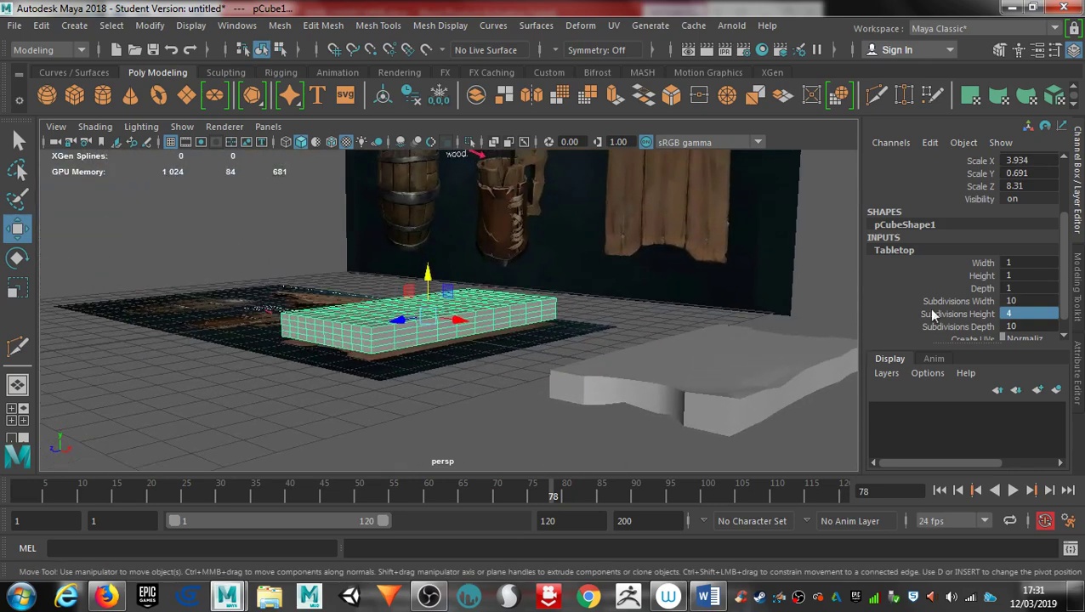
# Set the slab's subdivisions to 6 in width, 4 in height and 6 in depth.
pyautogui.click(1044, 301)
pyautogui.write('6')
pyautogui.click(1045, 313)
pyautogui.write('6')
pyautogui.click(1023, 326)
pyautogui.write('6')
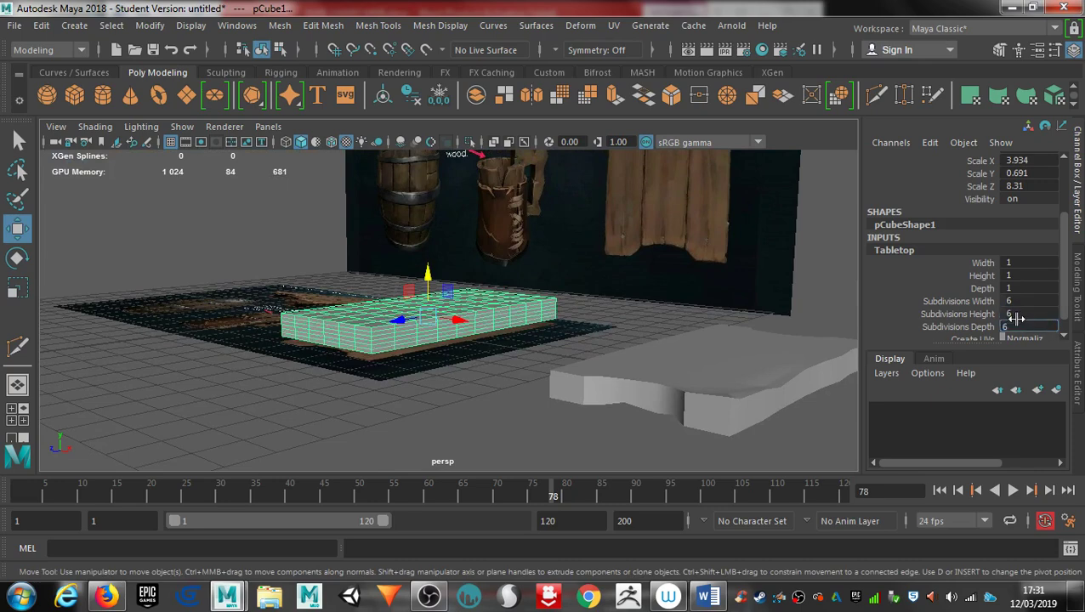
pyautogui.click(1028, 315)
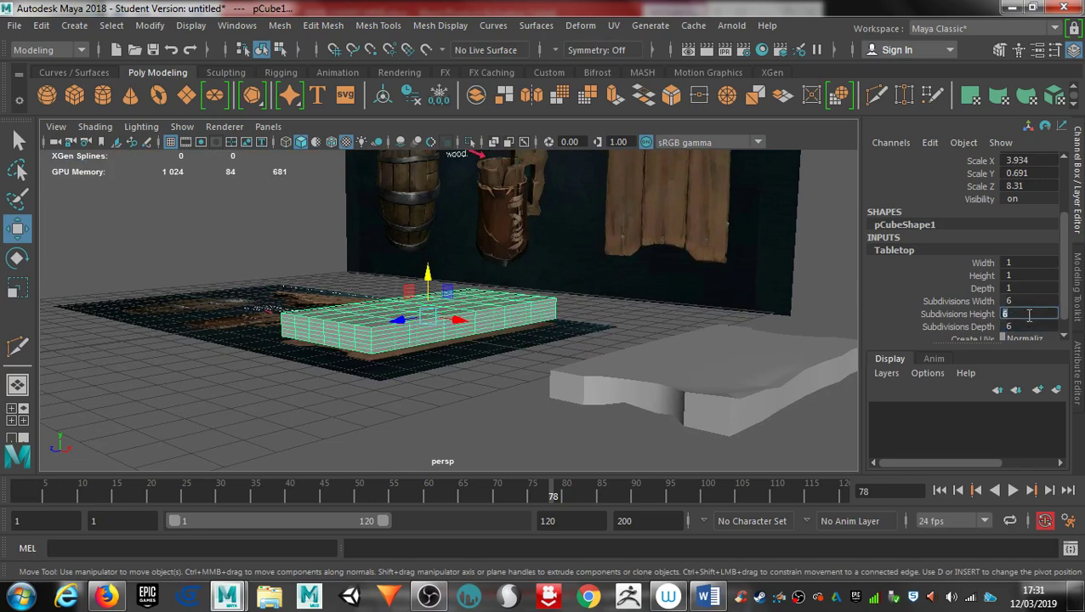
pyautogui.press('Return')
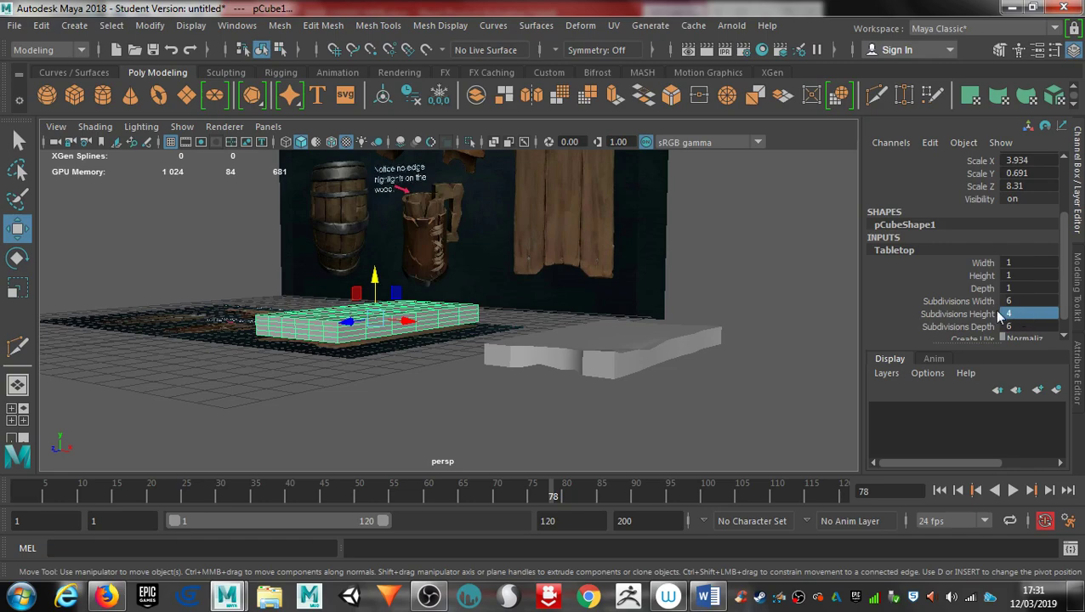
# Inspect the slab's subdivisions in perspective and compare them with the reference panel in the top view.
pyautogui.keyDown('alt'); pyautogui.moveTo(240, 297); pyautogui.dragTo(408, 309); pyautogui.keyUp('alt')
pyautogui.keyDown('alt'); pyautogui.moveTo(529, 355); pyautogui.dragTo(816, 345, button='right'); pyautogui.keyUp('alt')
pyautogui.keyDown('alt'); pyautogui.moveTo(625, 391); pyautogui.dragTo(523, 356); pyautogui.keyUp('alt')
pyautogui.press('space')
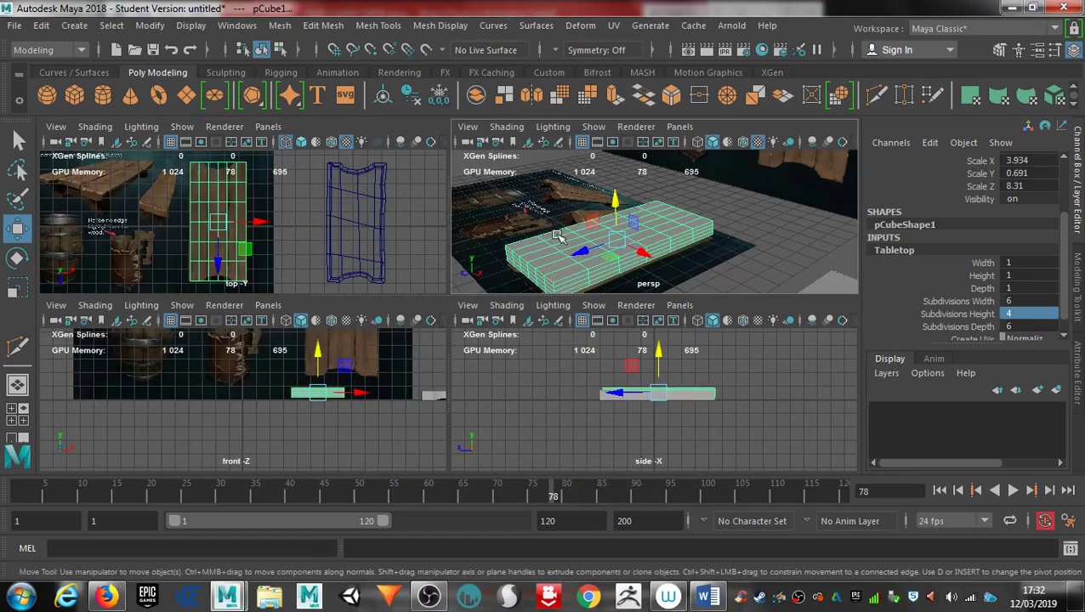
pyautogui.press('space')
pyautogui.press('space')
pyautogui.press('space')
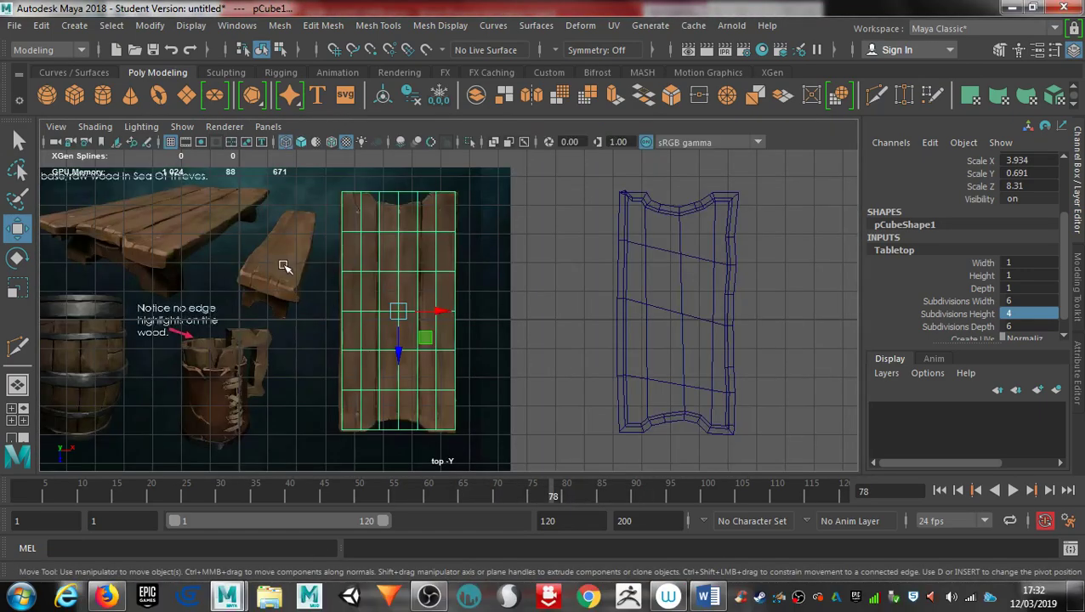
# In the top view, move the vertices along the slab's upper end to follow the reference panel's notched edge and outer corner.
pyautogui.keyDown('alt'); pyautogui.moveTo(357, 268); pyautogui.dragTo(538, 244, button='right'); pyautogui.keyUp('alt')
pyautogui.keyDown('alt'); pyautogui.moveTo(522, 247); pyautogui.dragTo(601, 388, button='middle'); pyautogui.keyUp('alt')
pyautogui.scroll(1, 421, 259)
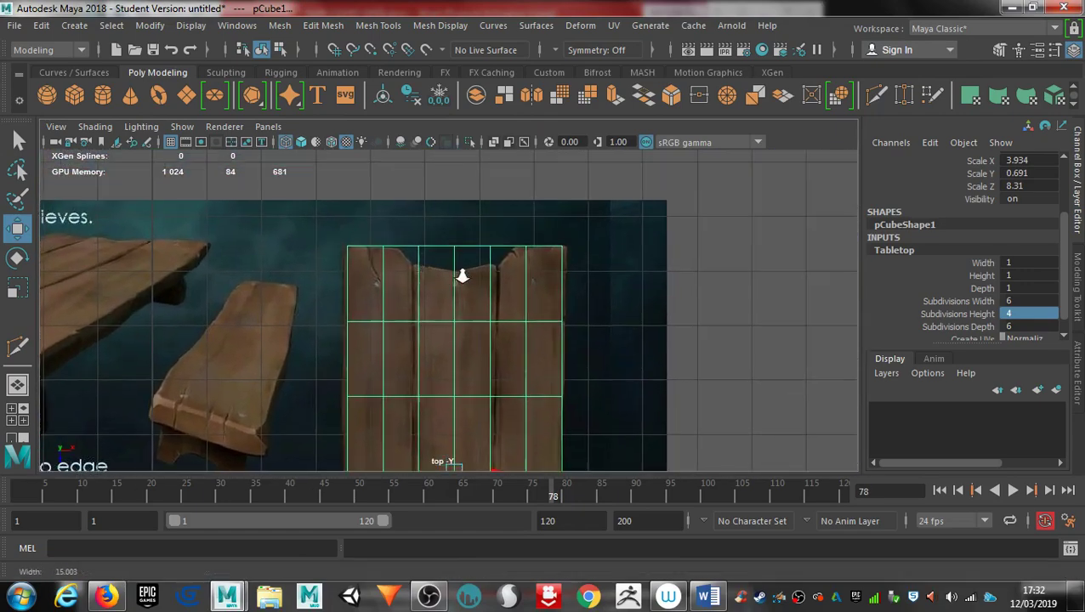
pyautogui.scroll(2, 544, 275)
pyautogui.moveTo(384, 157); pyautogui.dragTo(335, 143, button='right')
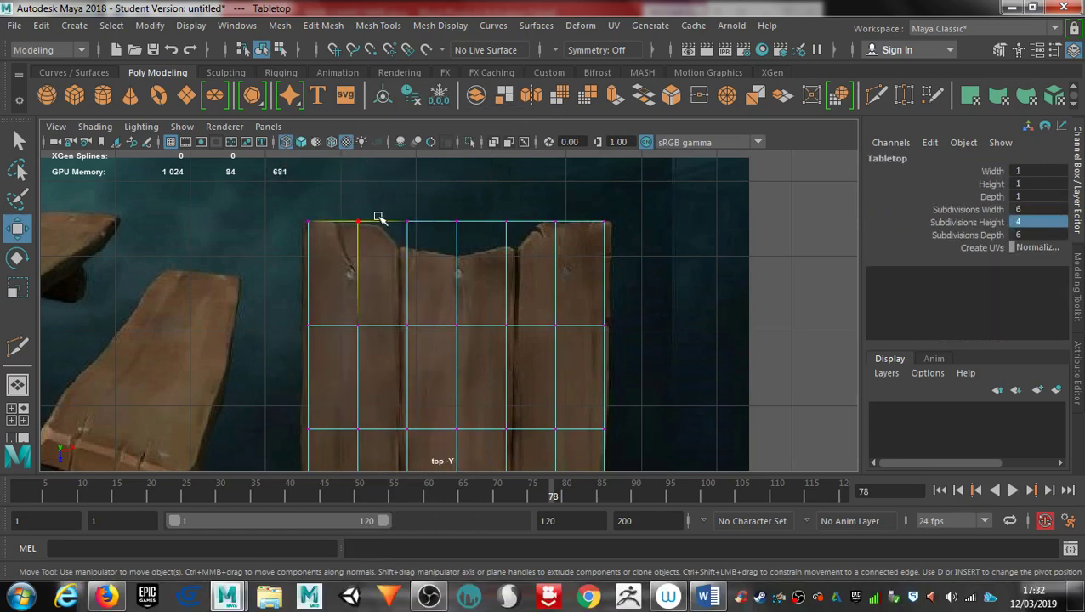
pyautogui.click(354, 220)
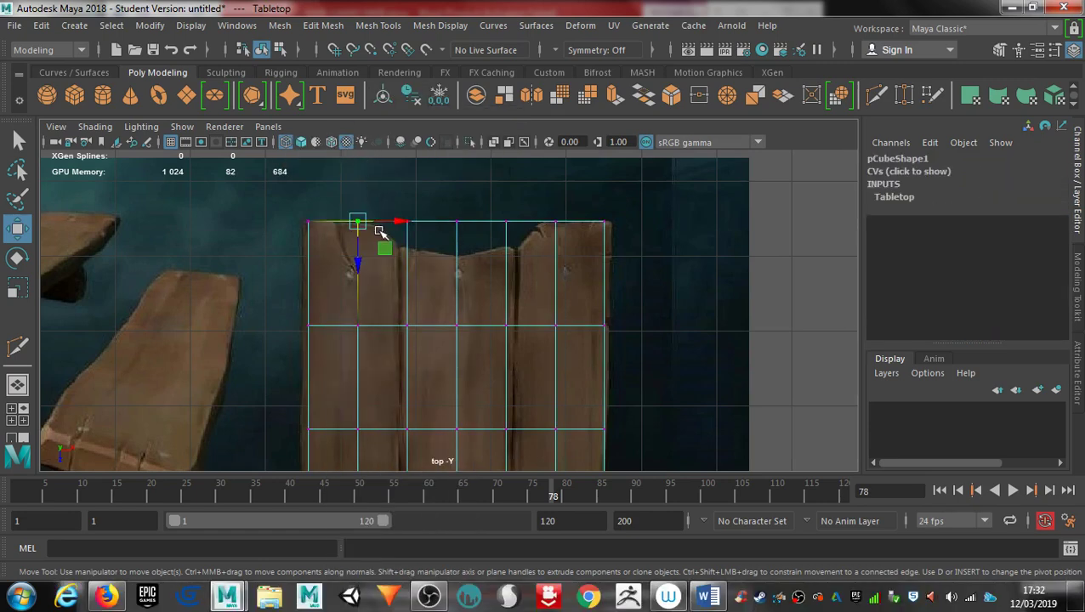
pyautogui.moveTo(358, 222); pyautogui.dragTo(457, 255)
pyautogui.click(410, 222)
pyautogui.click(456, 223)
pyautogui.moveTo(490, 206); pyautogui.dragTo(539, 236)
pyautogui.click(555, 222)
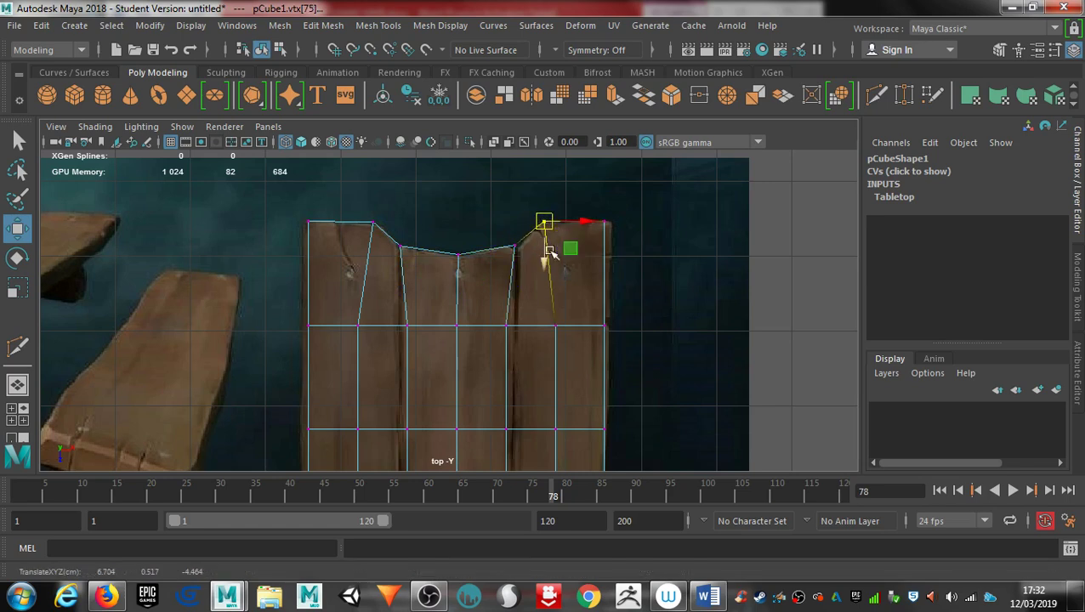
pyautogui.click(606, 222)
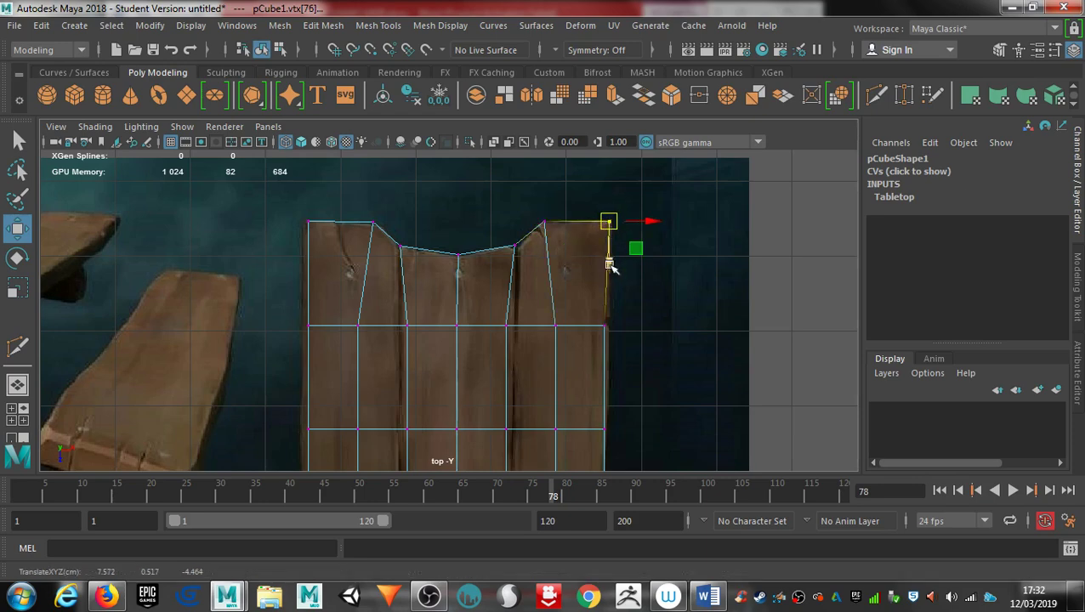
# Align the middle vertices of the slab's right long side with the edge of the reference panel.
pyautogui.keyDown('alt'); pyautogui.moveTo(614, 242); pyautogui.dragTo(590, 195, button='middle'); pyautogui.keyUp('alt')
pyautogui.click(580, 280)
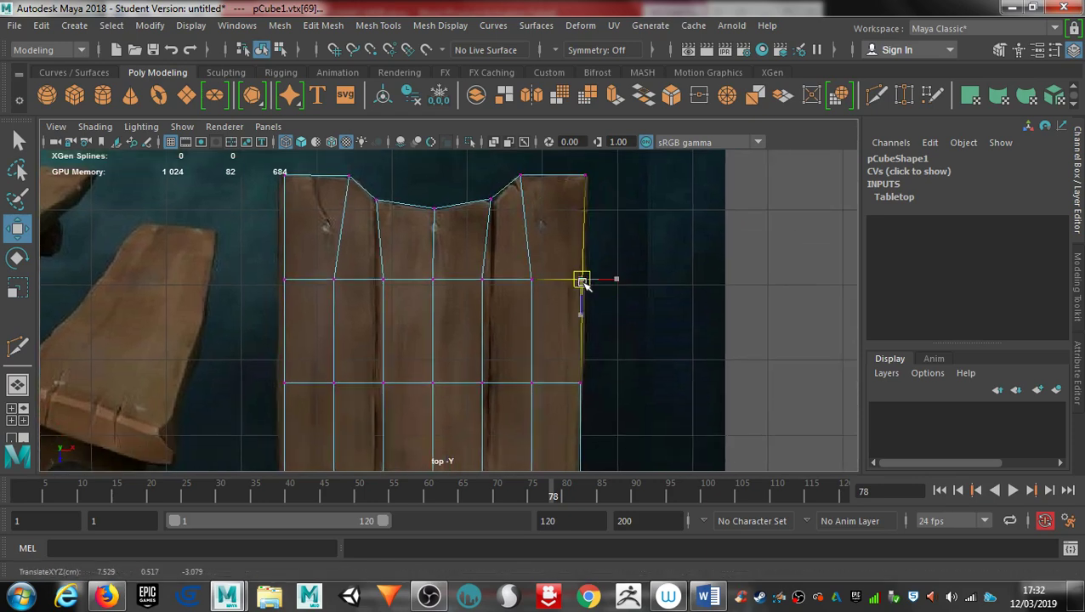
pyautogui.keyDown('alt'); pyautogui.moveTo(580, 358); pyautogui.dragTo(569, 225, button='middle'); pyautogui.keyUp('alt')
pyautogui.click(573, 346)
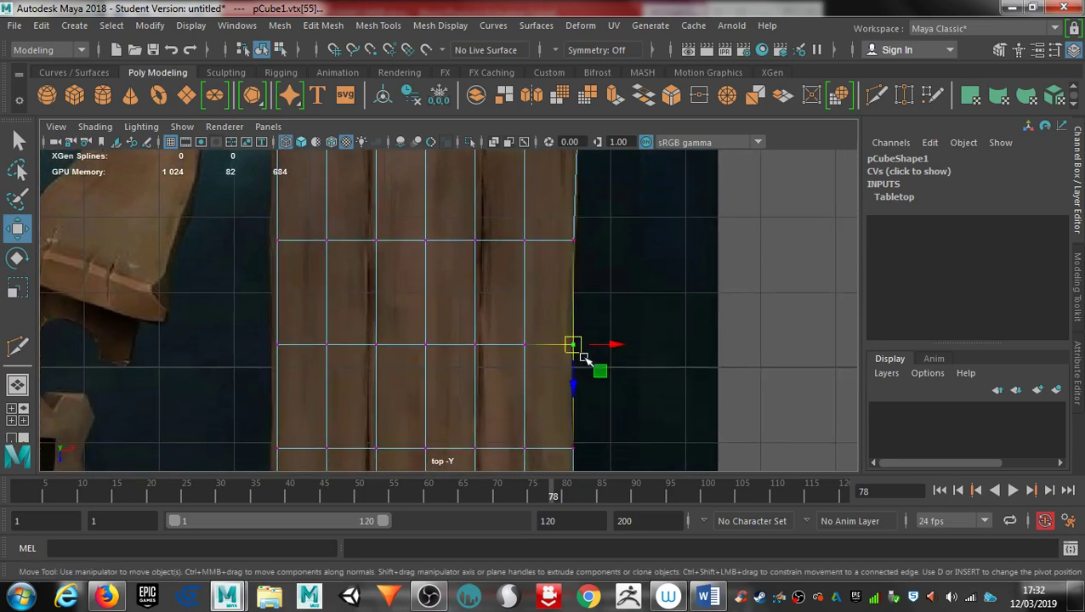
# Reposition the vertices along the slab's lower end, corners included, to match the curved cut-out of the reference panel.
pyautogui.keyDown('alt'); pyautogui.moveTo(571, 404); pyautogui.dragTo(597, 245, button='middle'); pyautogui.keyUp('alt')
pyautogui.click(607, 362)
pyautogui.moveTo(599, 396); pyautogui.dragTo(600, 403)
pyautogui.moveTo(540, 383); pyautogui.dragTo(551, 402)
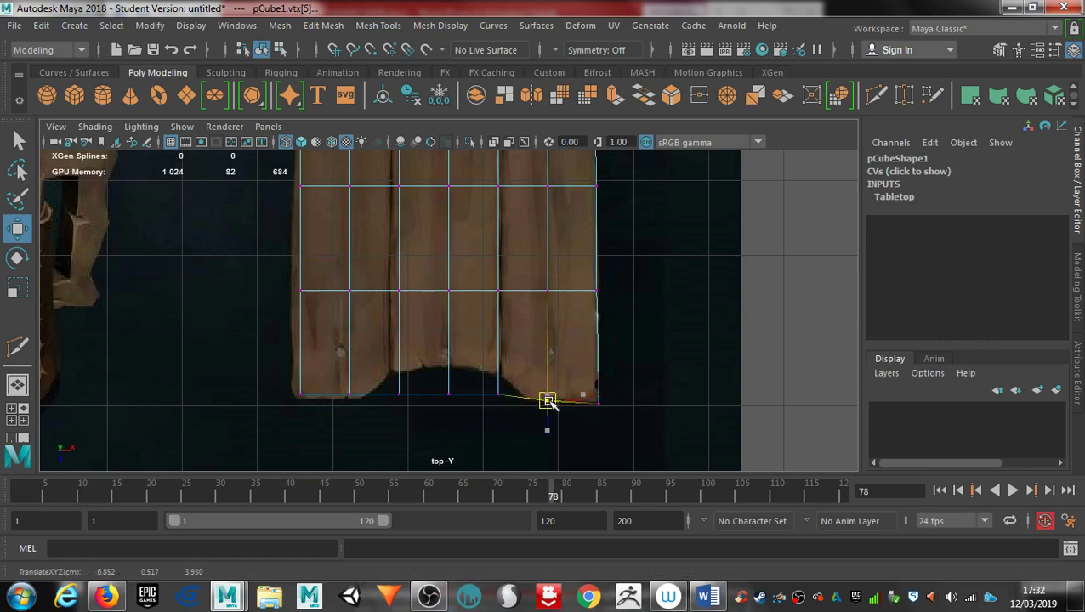
pyautogui.moveTo(497, 380); pyautogui.dragTo(564, 410)
pyautogui.moveTo(551, 402); pyautogui.dragTo(500, 376)
pyautogui.click(498, 389)
pyautogui.keyDown('alt'); pyautogui.moveTo(475, 369); pyautogui.dragTo(497, 365, button='middle'); pyautogui.keyUp('alt')
pyautogui.moveTo(480, 400); pyautogui.dragTo(438, 405)
pyautogui.moveTo(425, 394); pyautogui.dragTo(383, 394)
pyautogui.moveTo(308, 374)
pyautogui.mouseDown()
pyautogui.moveTo(340, 408)
pyautogui.moveTo(312, 394)
pyautogui.mouseUp()
# Move the vertices up the slab's left long side, ending with the upper corner, onto the reference panel's edge.
pyautogui.keyDown('alt'); pyautogui.moveTo(348, 340); pyautogui.dragTo(364, 372, button='middle'); pyautogui.keyUp('alt')
pyautogui.moveTo(331, 328)
pyautogui.mouseDown()
pyautogui.moveTo(364, 357)
pyautogui.moveTo(343, 344)
pyautogui.mouseUp()
pyautogui.keyDown('alt'); pyautogui.moveTo(375, 306); pyautogui.dragTo(375, 317, button='middle'); pyautogui.keyUp('alt')
pyautogui.keyDown('alt'); pyautogui.moveTo(352, 252); pyautogui.dragTo(367, 321, button='middle'); pyautogui.keyUp('alt')
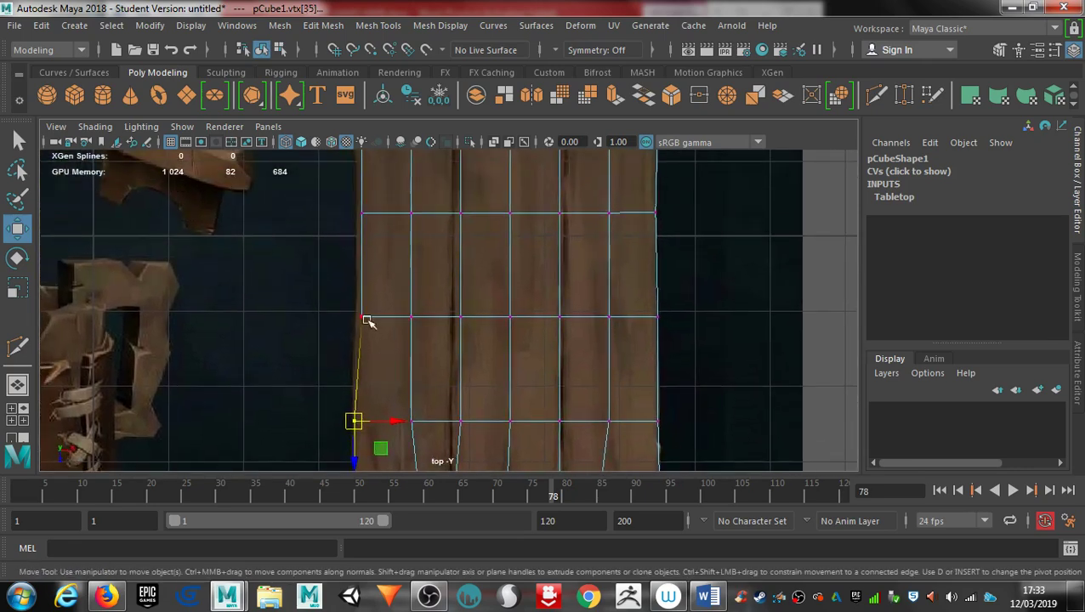
pyautogui.moveTo(378, 330); pyautogui.dragTo(379, 330)
pyautogui.moveTo(368, 319); pyautogui.dragTo(362, 319)
pyautogui.keyDown('alt'); pyautogui.moveTo(372, 276); pyautogui.dragTo(385, 370, button='middle'); pyautogui.keyUp('alt')
pyautogui.moveTo(362, 299)
pyautogui.mouseDown()
pyautogui.moveTo(381, 308)
pyautogui.moveTo(368, 320)
pyautogui.mouseUp()
pyautogui.click(375, 308)
pyautogui.keyDown('alt'); pyautogui.moveTo(374, 323); pyautogui.dragTo(394, 411, button='middle'); pyautogui.keyUp('alt')
pyautogui.click(385, 290)
pyautogui.moveTo(393, 295); pyautogui.dragTo(387, 295)
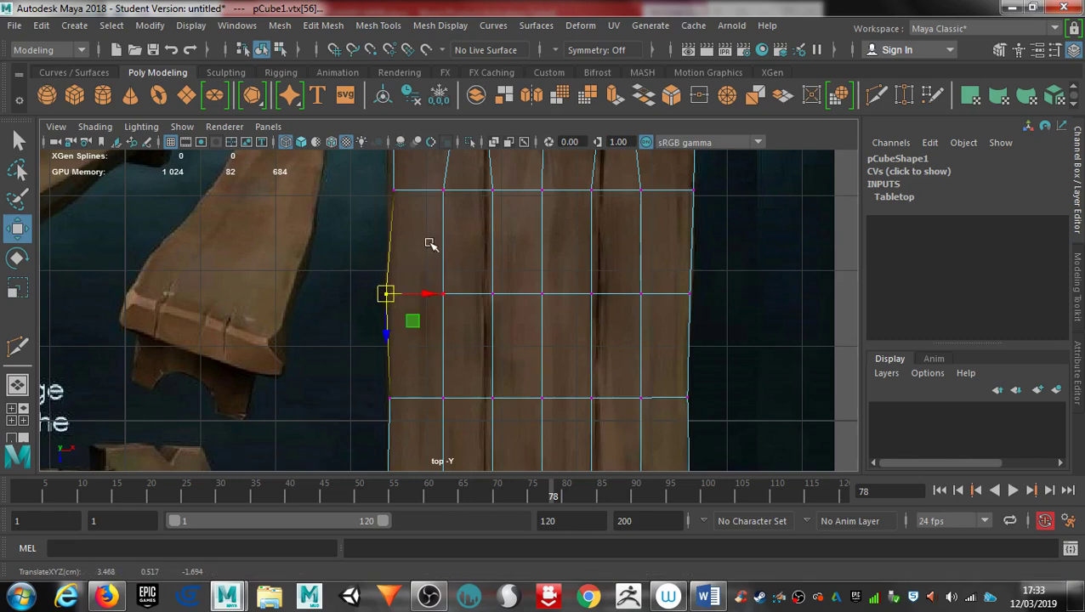
pyautogui.keyDown('alt'); pyautogui.moveTo(426, 257); pyautogui.dragTo(434, 352, button='middle'); pyautogui.keyUp('alt')
pyautogui.moveTo(405, 290); pyautogui.dragTo(401, 289)
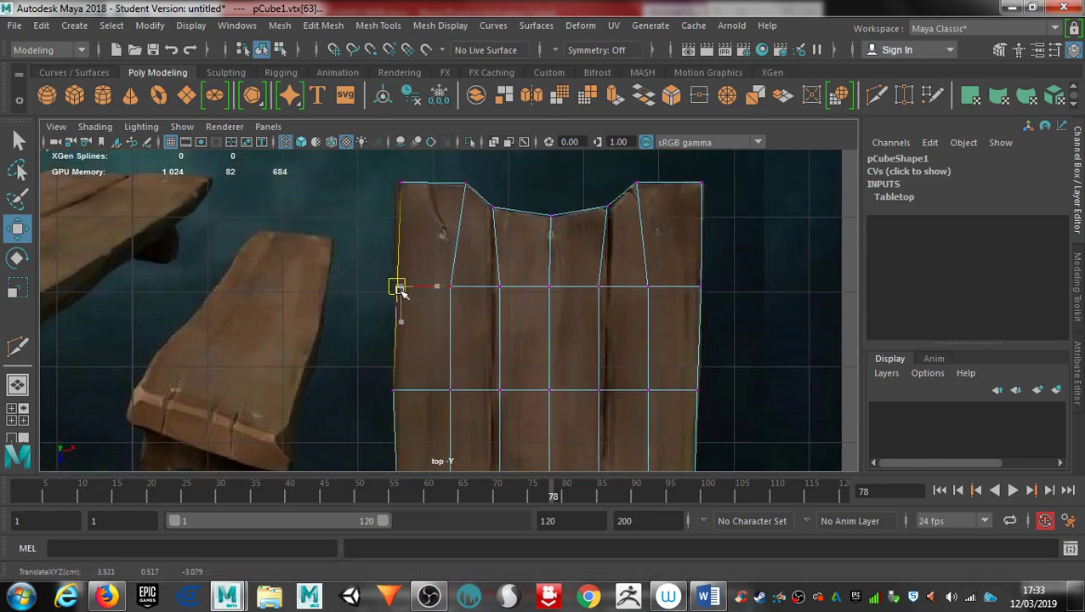
pyautogui.click(403, 186)
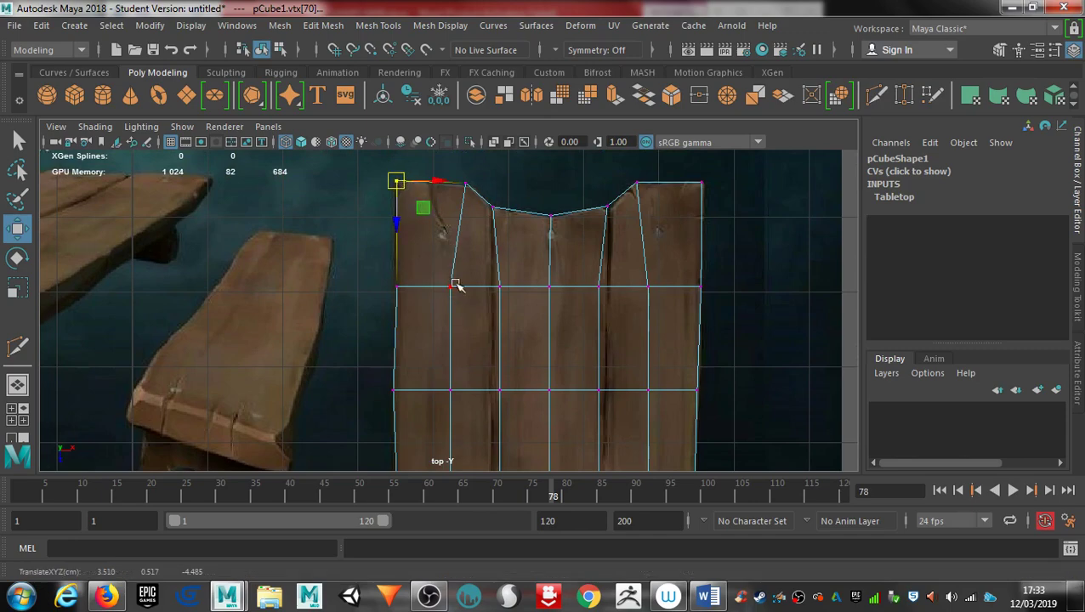
# Examine the table and bench edges in the reference image in perspective and compare them with the shaped slab.
pyautogui.press('space')
pyautogui.press('space')
pyautogui.keyDown('alt'); pyautogui.moveTo(393, 355); pyautogui.dragTo(421, 317); pyautogui.keyUp('alt')
pyautogui.keyDown('alt'); pyautogui.moveTo(421, 317); pyautogui.dragTo(467, 409, button='middle'); pyautogui.keyUp('alt')
pyautogui.keyDown('alt'); pyautogui.moveTo(497, 317); pyautogui.dragTo(283, 248, button='right'); pyautogui.keyUp('alt')
pyautogui.keyDown('alt'); pyautogui.moveTo(395, 257); pyautogui.dragTo(411, 388, button='middle'); pyautogui.keyUp('alt')
pyautogui.keyDown('alt'); pyautogui.moveTo(433, 361); pyautogui.dragTo(582, 291); pyautogui.keyUp('alt')
pyautogui.scroll(5, 358, 261)
pyautogui.scroll(3, 561, 357)
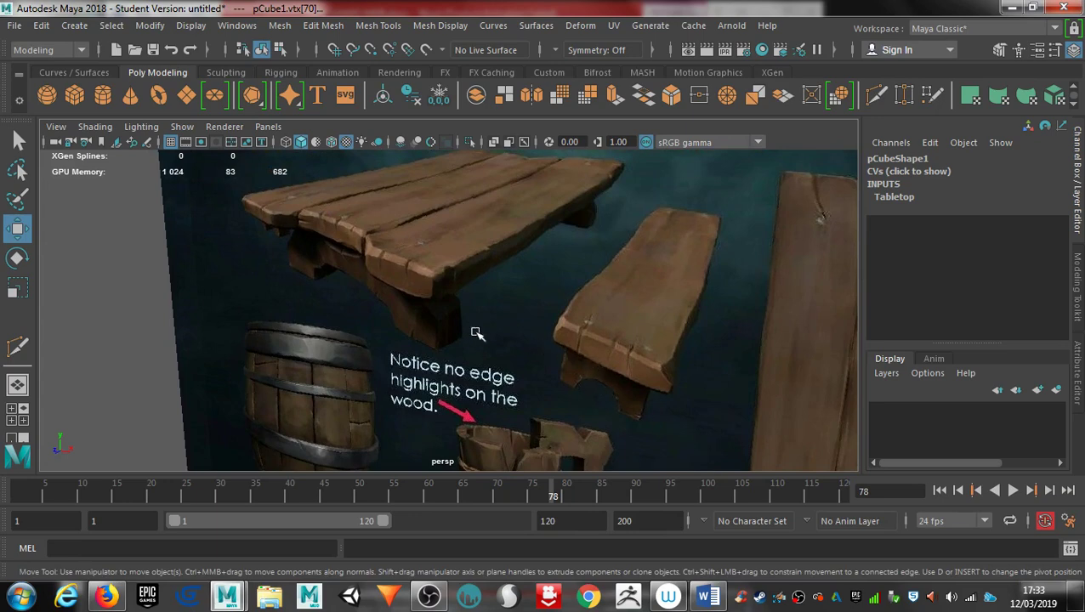
pyautogui.keyDown('alt'); pyautogui.moveTo(477, 333); pyautogui.dragTo(570, 363, button='middle'); pyautogui.keyUp('alt')
pyautogui.keyDown('alt'); pyautogui.moveTo(733, 373); pyautogui.dragTo(362, 387, button='right'); pyautogui.keyUp('alt')
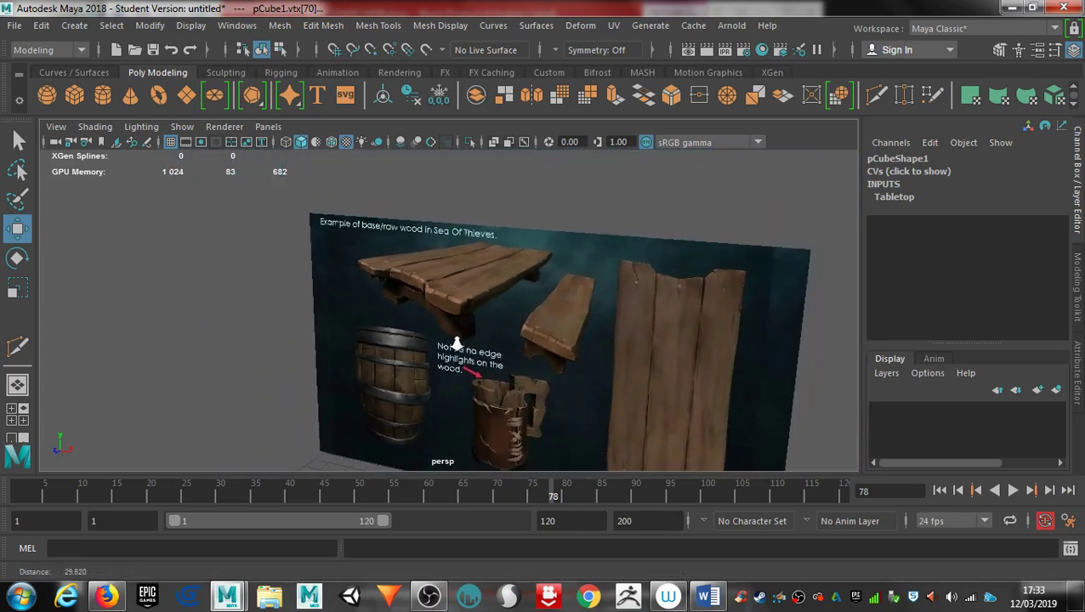
pyautogui.keyDown('alt'); pyautogui.moveTo(460, 375); pyautogui.dragTo(588, 463); pyautogui.keyUp('alt')
pyautogui.keyDown('alt'); pyautogui.moveTo(589, 464); pyautogui.dragTo(566, 401, button='middle'); pyautogui.keyUp('alt')
pyautogui.keyDown('alt'); pyautogui.moveTo(566, 402); pyautogui.dragTo(791, 394, button='right'); pyautogui.keyUp('alt')
pyautogui.keyDown('alt'); pyautogui.moveTo(697, 373); pyautogui.dragTo(672, 298, button='middle'); pyautogui.keyUp('alt')
pyautogui.keyDown('alt'); pyautogui.moveTo(671, 298); pyautogui.dragTo(546, 295); pyautogui.keyUp('alt')
pyautogui.scroll(3, 547, 295)
# Bevel the full loop of edges around the slab's top face with a fraction of 0.4.
pyautogui.moveTo(509, 334); pyautogui.dragTo(500, 102, button='right')
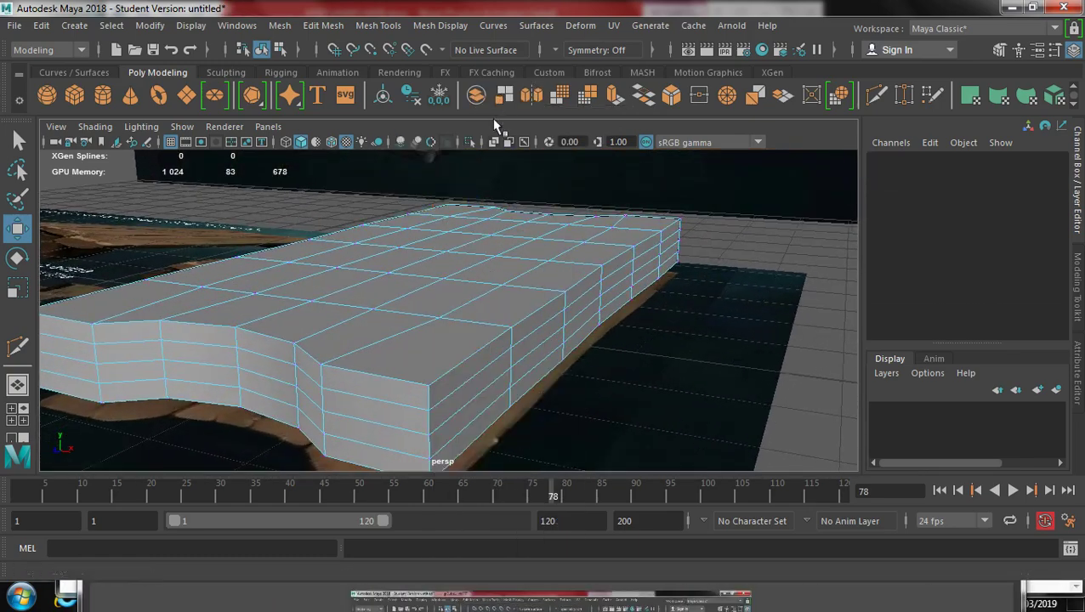
pyautogui.click(478, 351)
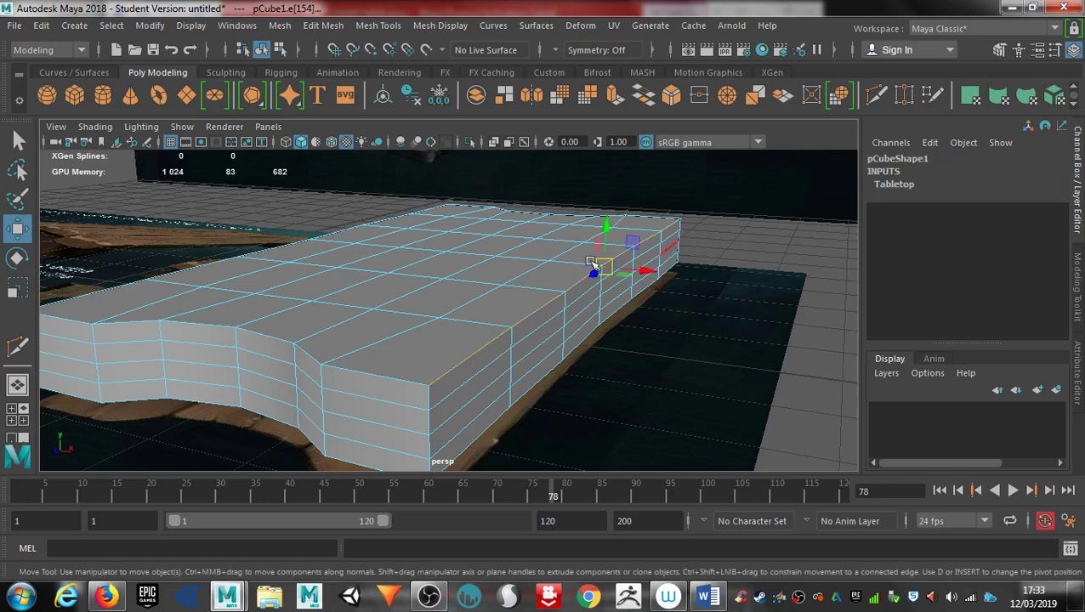
pyautogui.keyDown('ctrl'); pyautogui.keyDown('shift'); pyautogui.click(408, 380); pyautogui.keyUp('shift'); pyautogui.keyUp('ctrl')
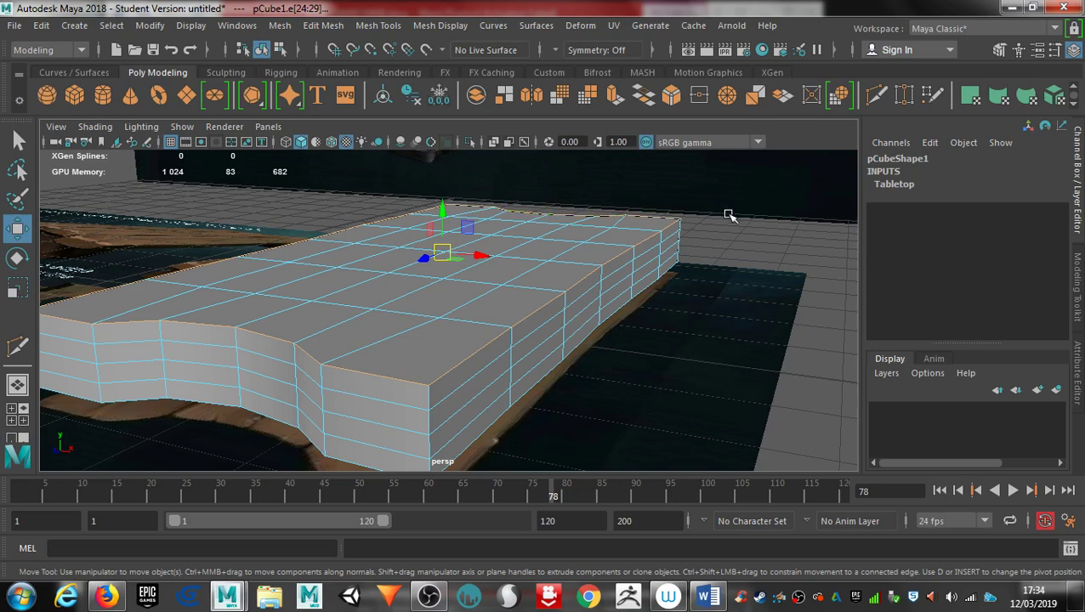
pyautogui.click(999, 51)
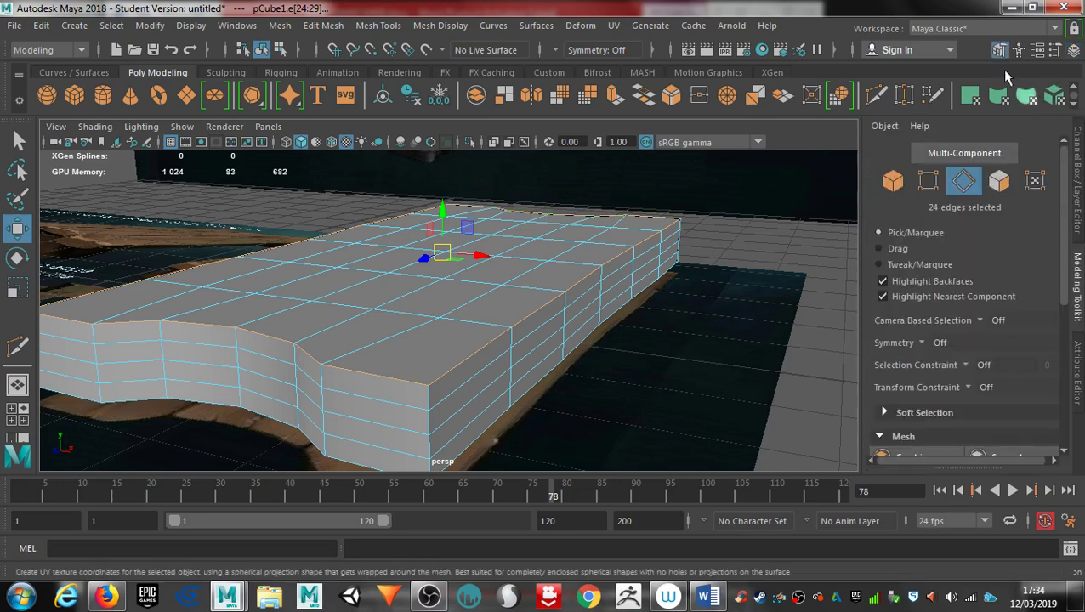
pyautogui.scroll(-3, 943, 313)
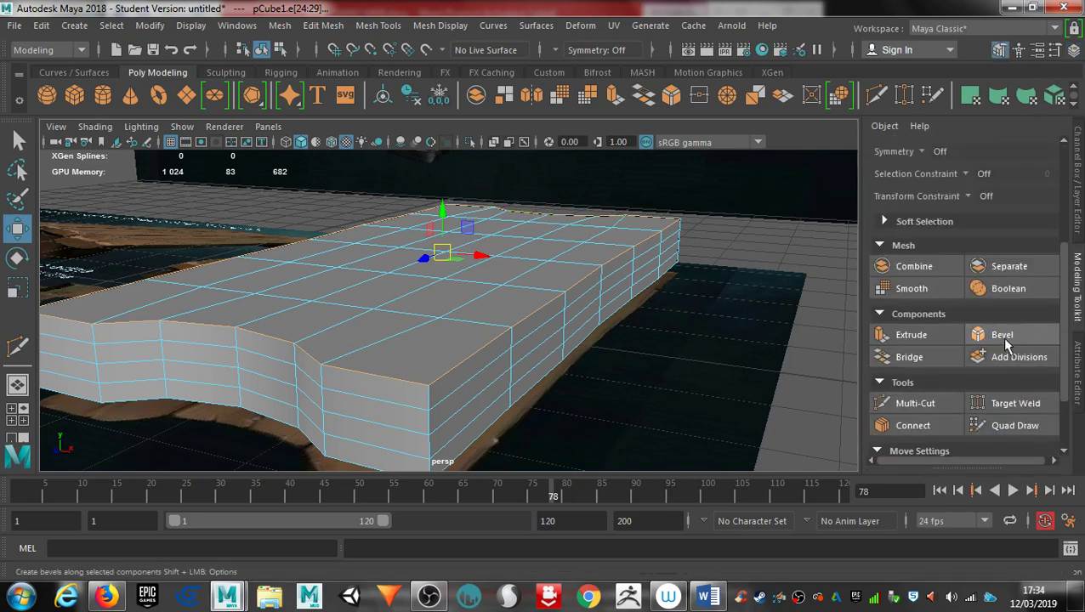
pyautogui.click(1001, 336)
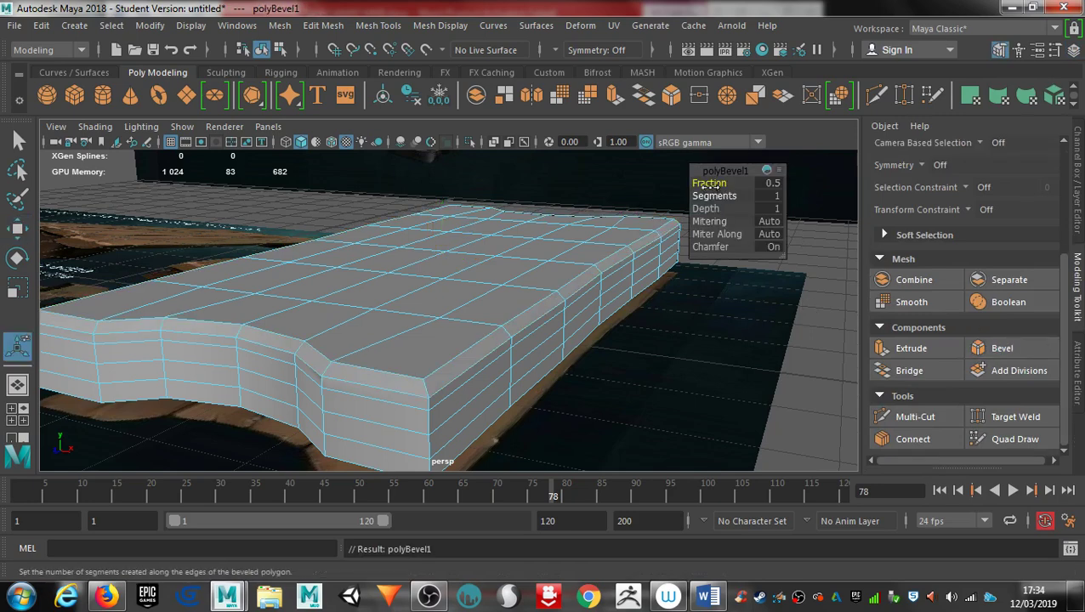
pyautogui.moveTo(716, 183); pyautogui.dragTo(723, 183)
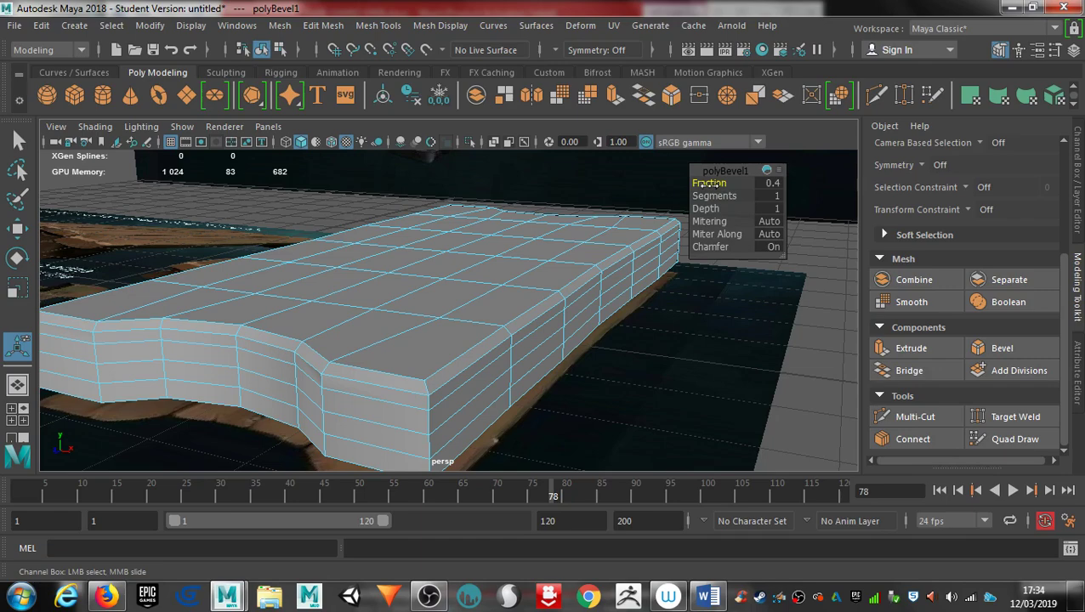
# Raise the whole slab above the reference plane to a Y position of about 1.83.
pyautogui.keyDown('alt'); pyautogui.moveTo(500, 357); pyautogui.dragTo(535, 357); pyautogui.keyUp('alt')
pyautogui.moveTo(531, 137); pyautogui.dragTo(605, 115, button='right')
pyautogui.press('w')
pyautogui.moveTo(455, 251); pyautogui.dragTo(481, 157)
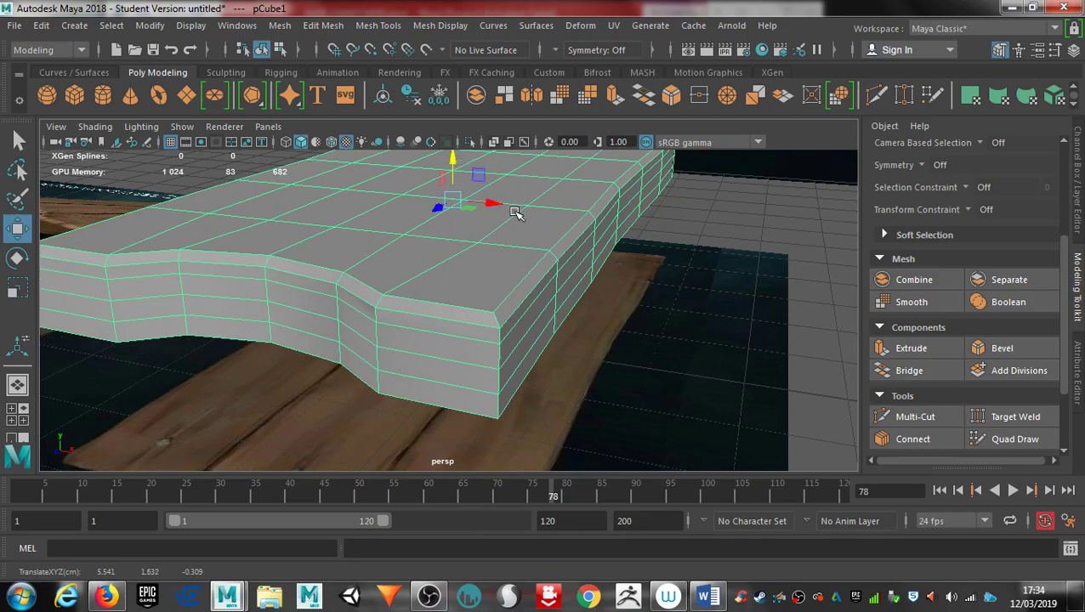
# Bevel the full loop of edges around the slab's underside, trying a larger fraction before settling on 0.5.
pyautogui.keyDown('alt'); pyautogui.moveTo(577, 247); pyautogui.dragTo(581, 305); pyautogui.keyUp('alt')
pyautogui.moveTo(531, 149); pyautogui.dragTo(525, 92, button='right')
pyautogui.click(543, 266)
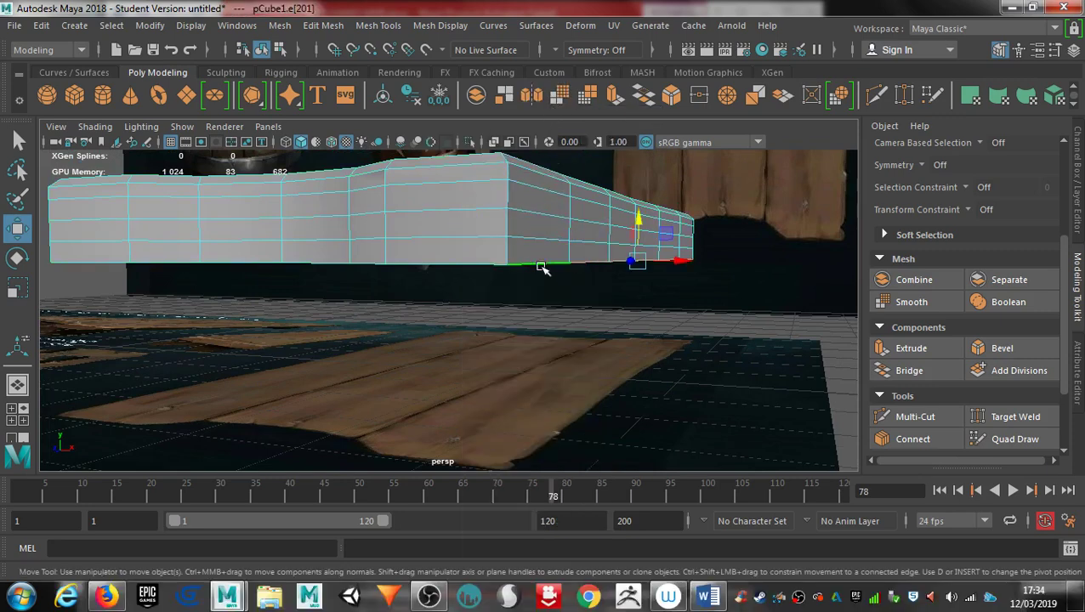
pyautogui.doubleClick(465, 265)
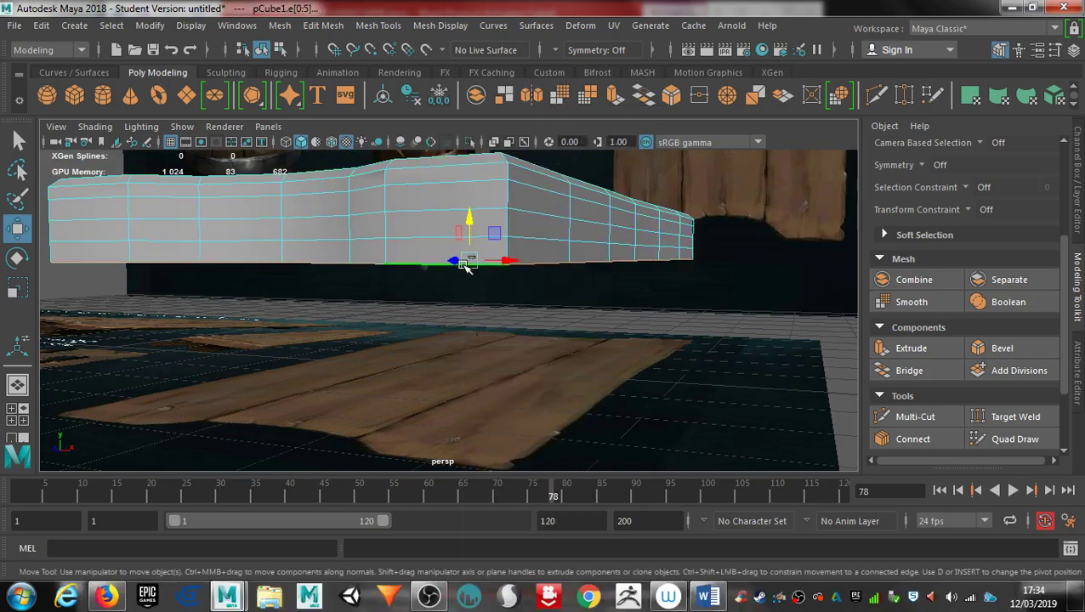
pyautogui.keyDown('alt'); pyautogui.moveTo(354, 283); pyautogui.dragTo(459, 276); pyautogui.keyUp('alt')
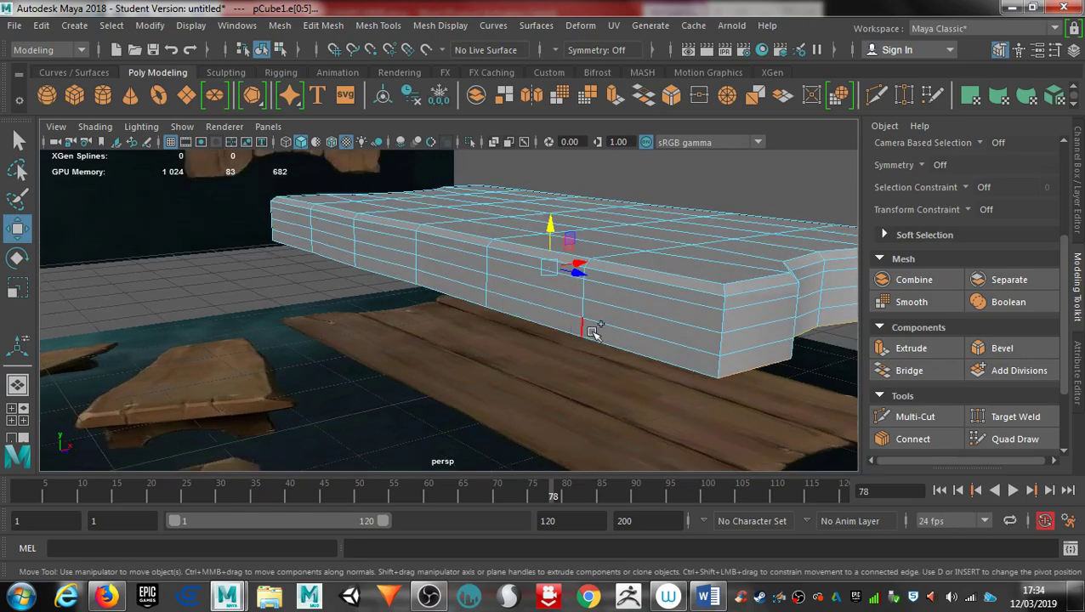
pyautogui.keyDown('alt'); pyautogui.moveTo(348, 298); pyautogui.dragTo(501, 280); pyautogui.keyUp('alt')
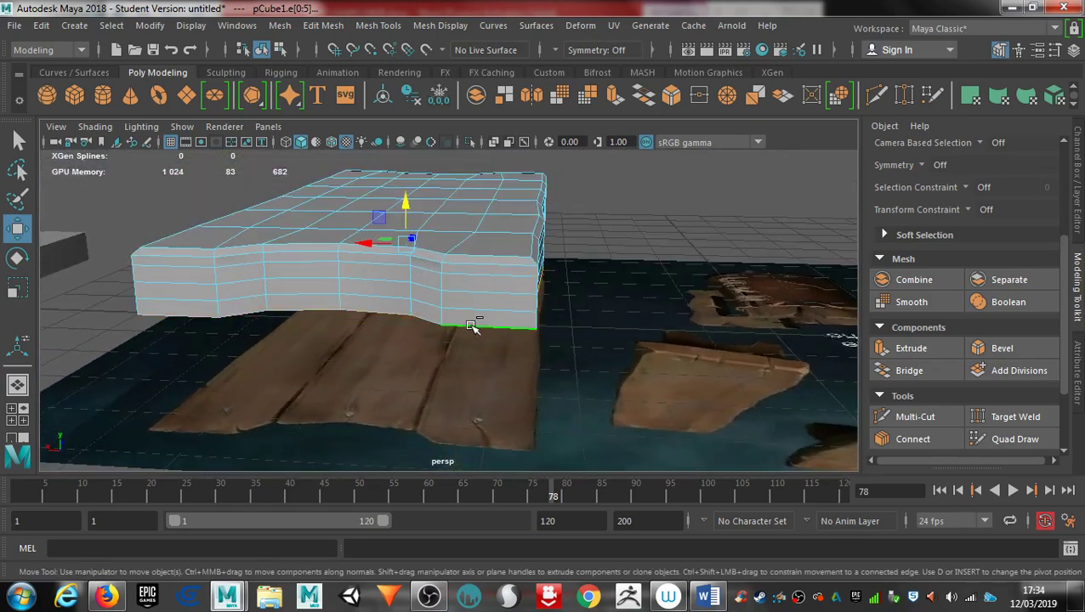
pyautogui.keyDown('alt'); pyautogui.moveTo(311, 310); pyautogui.dragTo(406, 332); pyautogui.keyUp('alt')
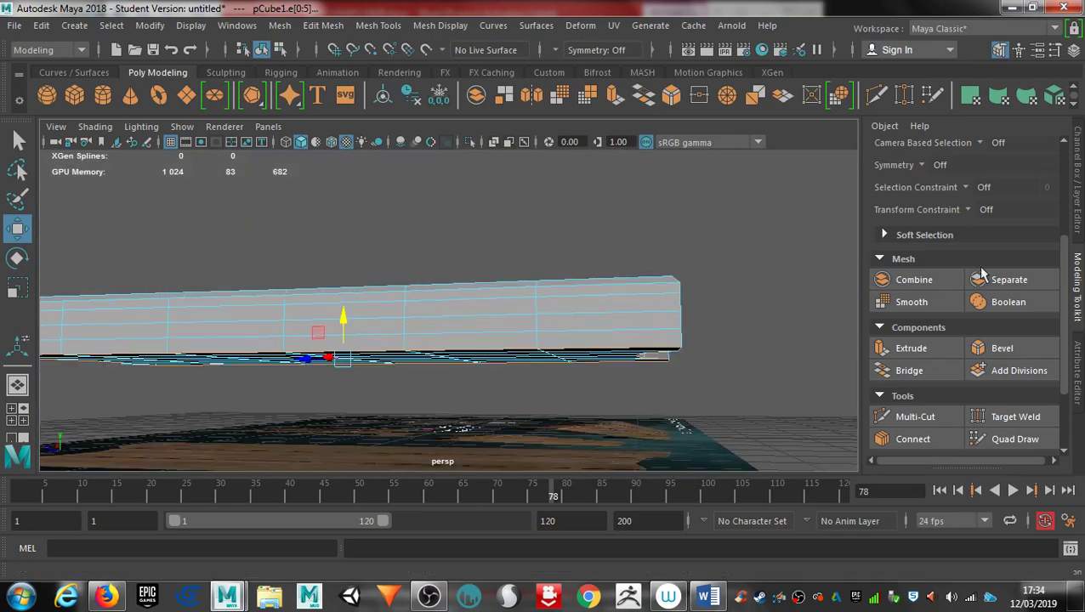
pyautogui.click(1003, 348)
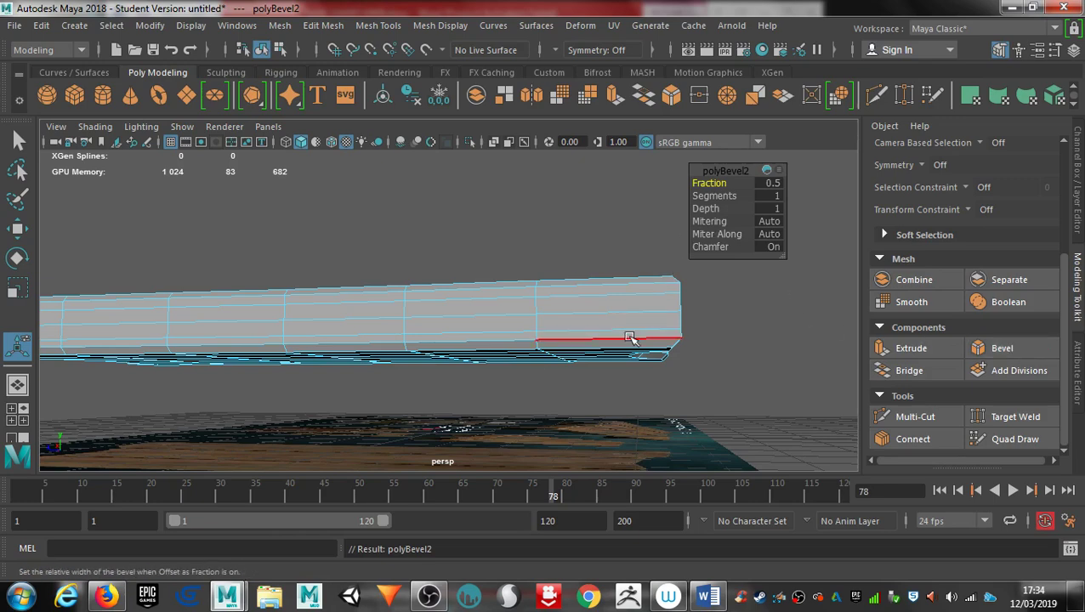
pyautogui.keyDown('alt'); pyautogui.moveTo(659, 332); pyautogui.dragTo(635, 273); pyautogui.keyUp('alt')
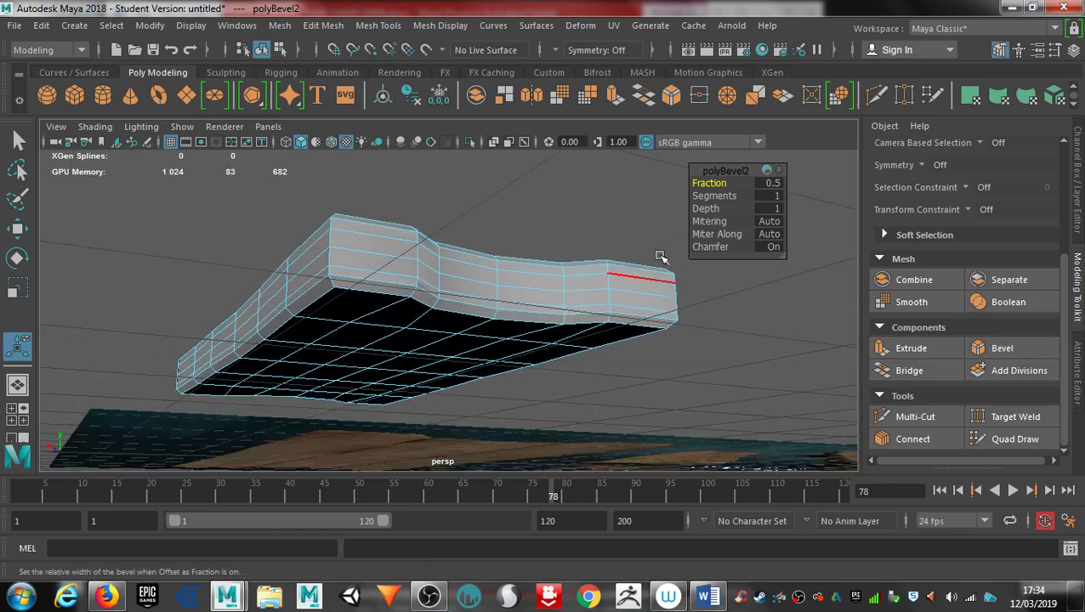
pyautogui.moveTo(708, 182); pyautogui.dragTo(711, 183)
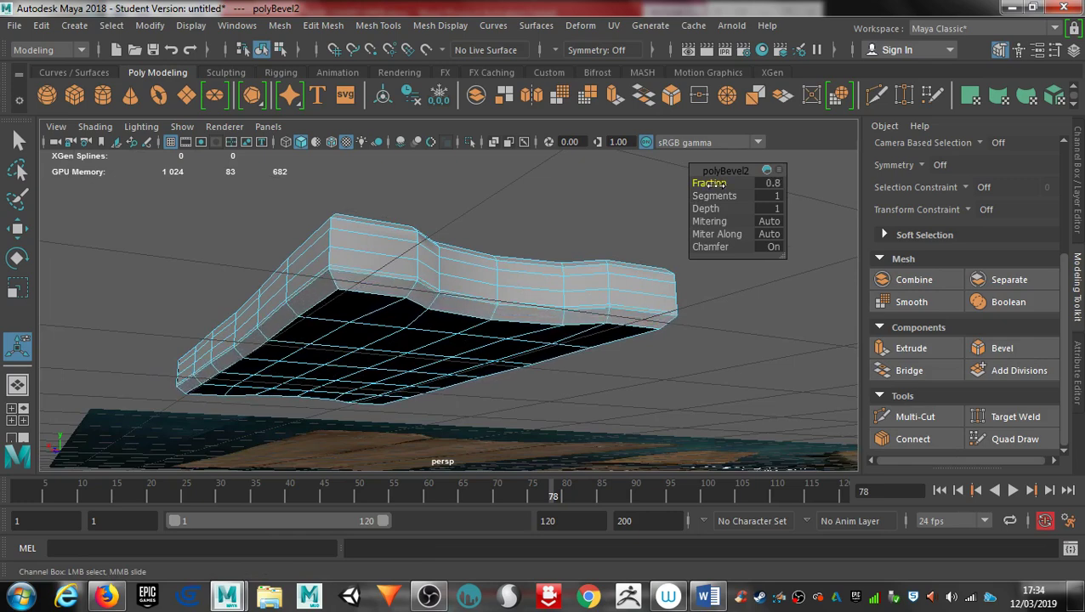
# Switch the bevelled slab to vertex editing and set the soft selection falloff radius to about 0.43.
pyautogui.keyDown('alt'); pyautogui.moveTo(553, 247); pyautogui.dragTo(535, 337); pyautogui.keyUp('alt')
pyautogui.keyDown('alt'); pyautogui.moveTo(535, 337); pyautogui.dragTo(508, 348, button='right'); pyautogui.keyUp('alt')
pyautogui.keyDown('alt'); pyautogui.moveTo(508, 349); pyautogui.dragTo(371, 363); pyautogui.keyUp('alt')
pyautogui.keyDown('alt'); pyautogui.moveTo(408, 359); pyautogui.dragTo(562, 367, button='right'); pyautogui.keyUp('alt')
pyautogui.keyDown('alt'); pyautogui.moveTo(536, 365); pyautogui.dragTo(581, 316, button='middle'); pyautogui.keyUp('alt')
pyautogui.keyDown('alt'); pyautogui.moveTo(581, 317); pyautogui.dragTo(591, 397); pyautogui.keyUp('alt')
pyautogui.keyDown('alt'); pyautogui.moveTo(591, 398); pyautogui.dragTo(604, 335, button='middle'); pyautogui.keyUp('alt')
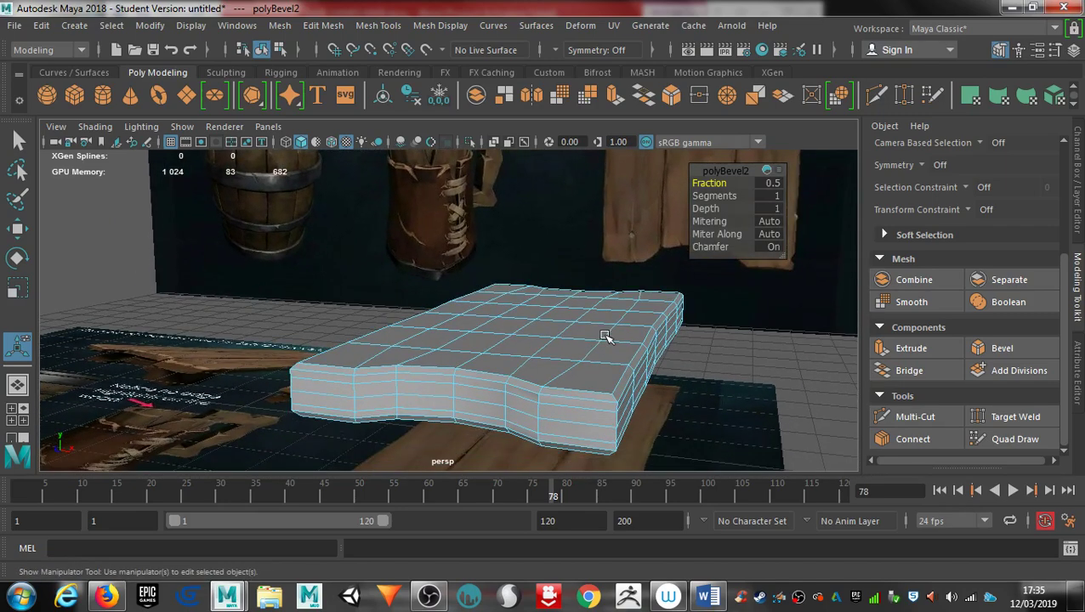
pyautogui.moveTo(373, 378); pyautogui.dragTo(310, 138, button='right')
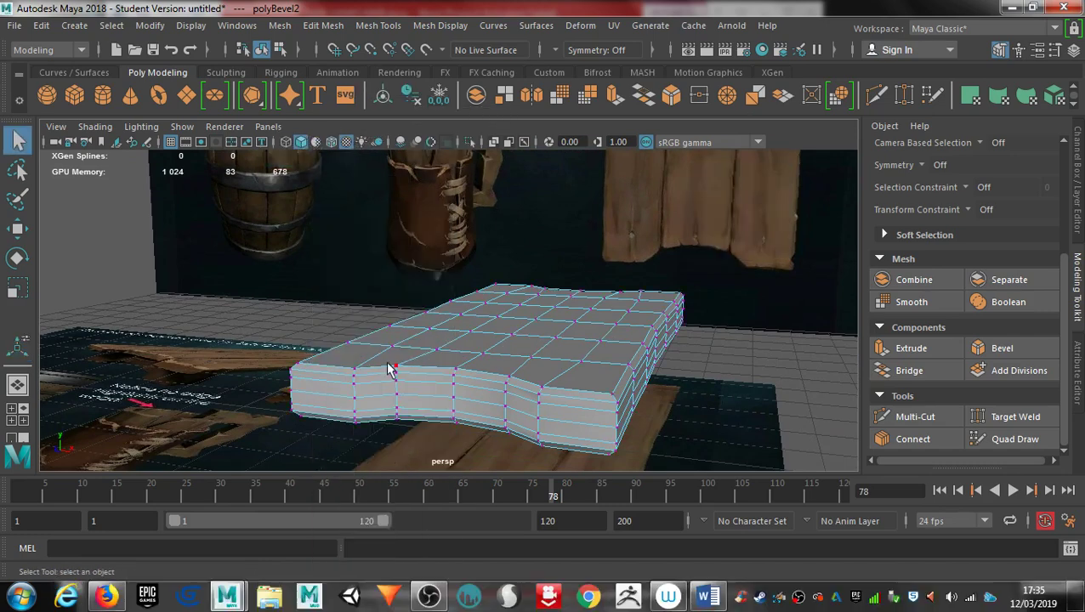
pyautogui.press('b')
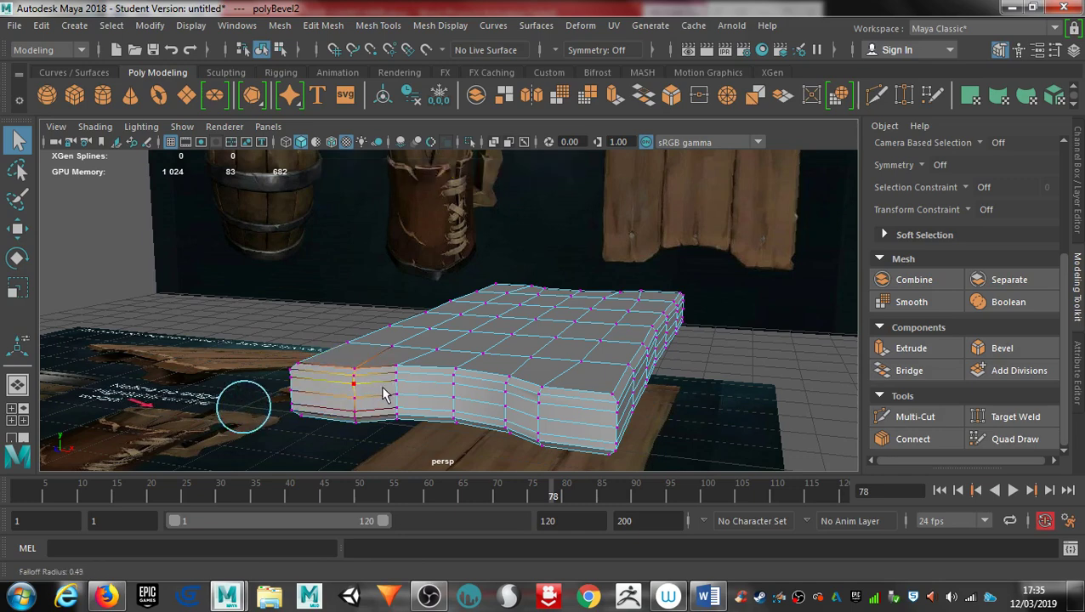
pyautogui.moveTo(459, 369); pyautogui.dragTo(457, 378)
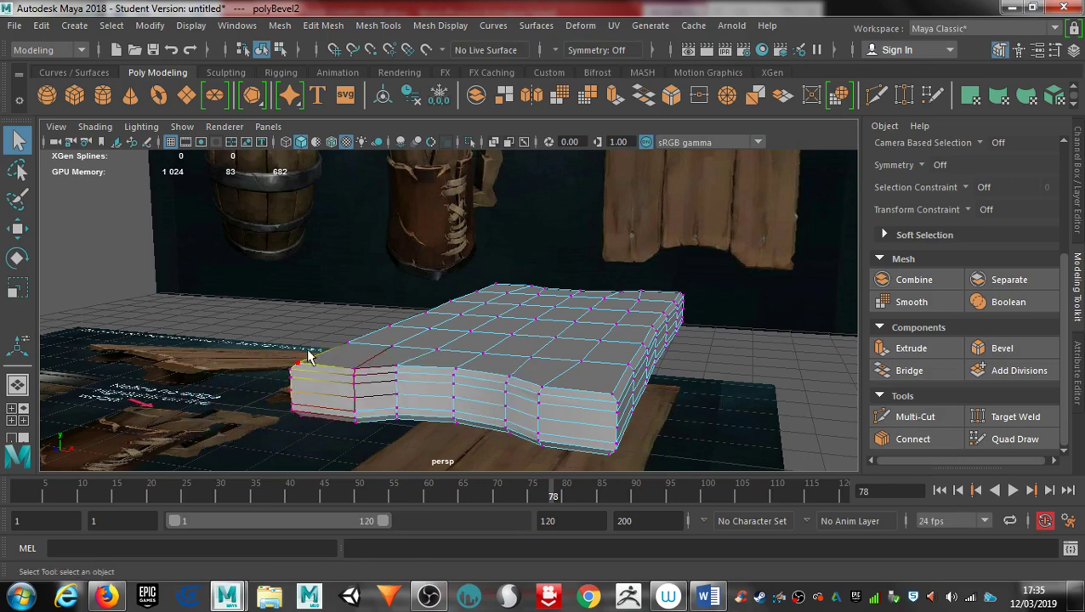
# Lower the slab's near corner with soft selection, and shift vertices on the adjoining side and top surface vertically.
pyautogui.moveTo(332, 382); pyautogui.dragTo(321, 349)
pyautogui.press('w')
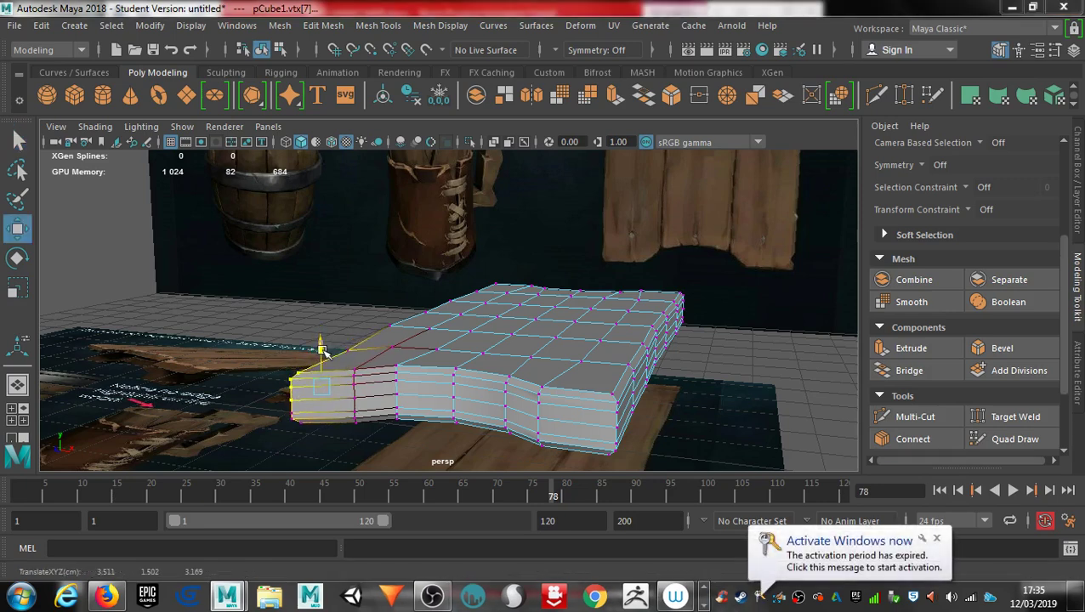
pyautogui.click(388, 323)
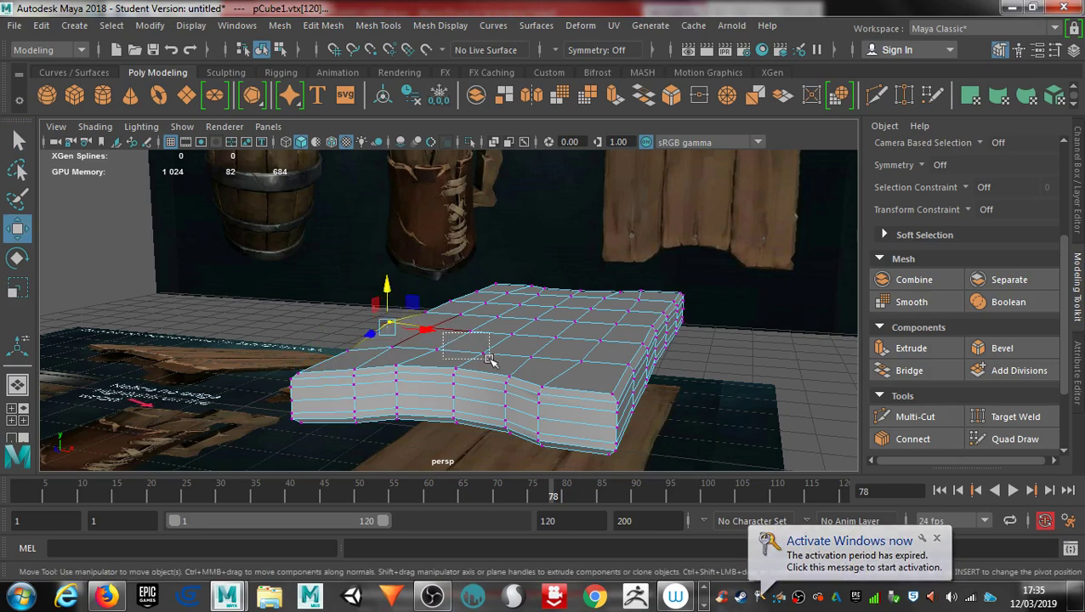
pyautogui.click(463, 342)
pyautogui.moveTo(464, 316); pyautogui.dragTo(465, 324)
pyautogui.click(516, 482)
pyautogui.moveTo(515, 482); pyautogui.dragTo(504, 482)
# Move vertex columns at the corner and middle of the slab's long side up and down to make it wavy.
pyautogui.keyDown('alt'); pyautogui.moveTo(605, 407); pyautogui.dragTo(539, 401); pyautogui.keyUp('alt')
pyautogui.moveTo(357, 387); pyautogui.dragTo(558, 406)
pyautogui.moveTo(457, 396); pyautogui.dragTo(449, 377)
pyautogui.keyDown('alt'); pyautogui.moveTo(558, 414); pyautogui.dragTo(478, 320); pyautogui.keyUp('alt')
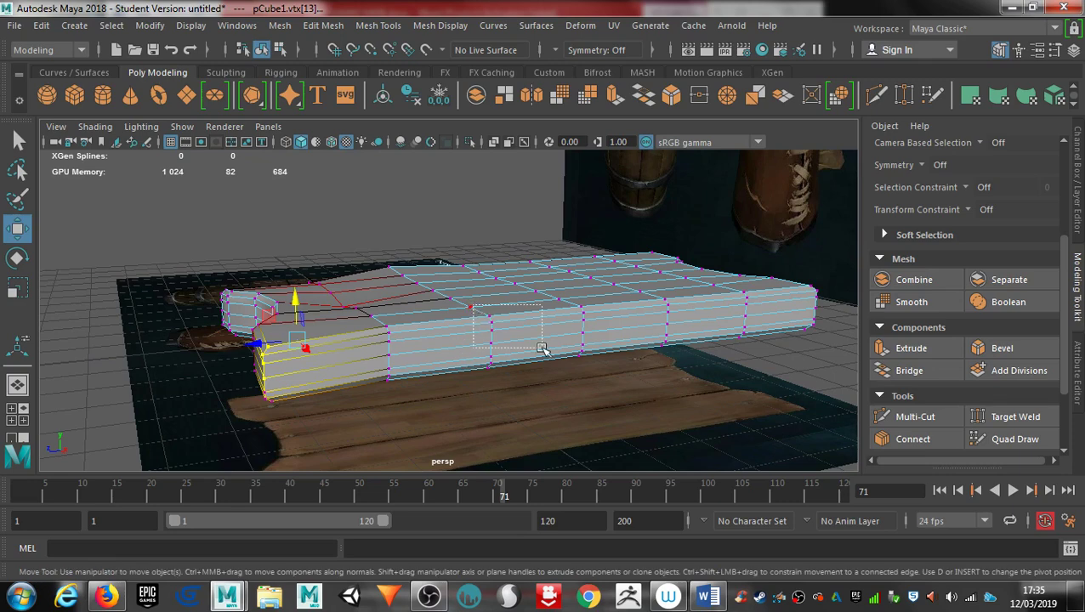
pyautogui.moveTo(540, 347); pyautogui.dragTo(540, 347)
pyautogui.moveTo(486, 285); pyautogui.dragTo(461, 338)
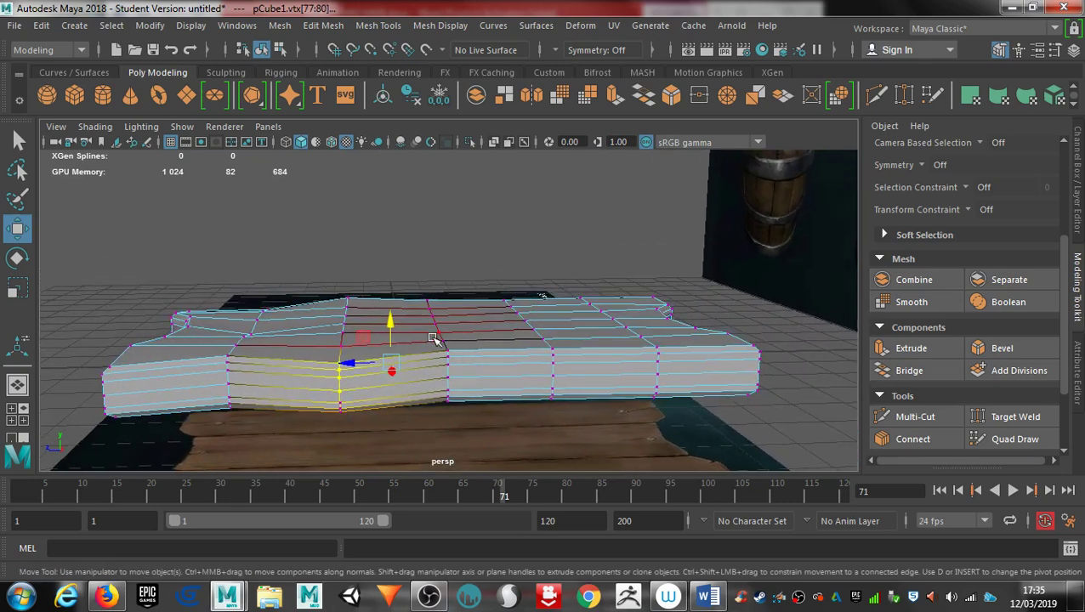
pyautogui.moveTo(495, 379); pyautogui.dragTo(496, 379)
pyautogui.moveTo(441, 324); pyautogui.dragTo(440, 314)
# Adjust the height of the vertices at the far end of the long side and along the slab's short notched end.
pyautogui.moveTo(525, 332); pyautogui.dragTo(556, 363)
pyautogui.moveTo(546, 311); pyautogui.dragTo(599, 385)
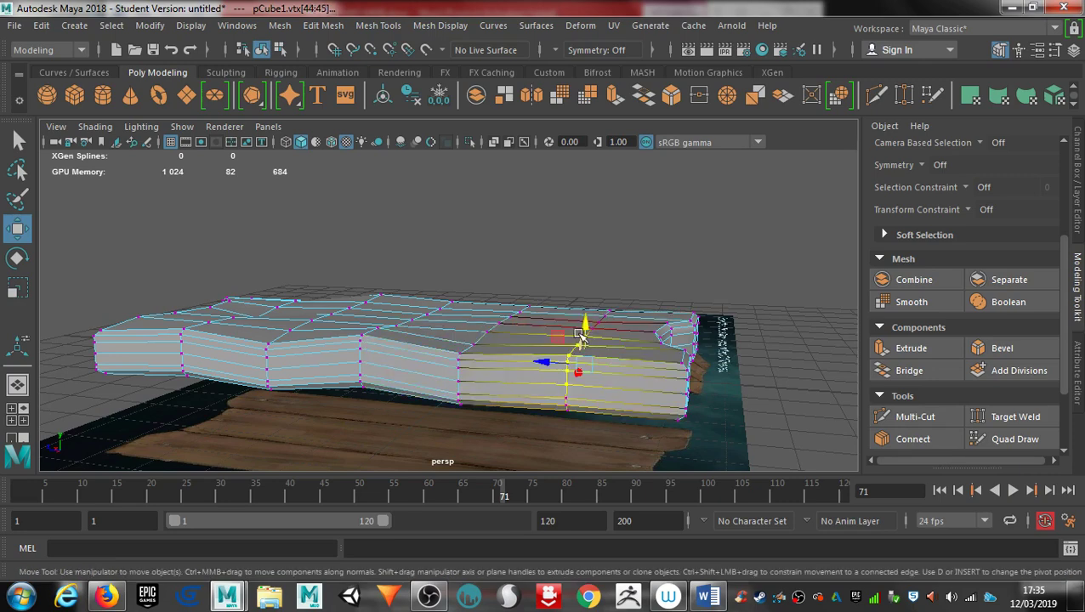
pyautogui.moveTo(586, 333); pyautogui.dragTo(589, 336)
pyautogui.keyDown('alt'); pyautogui.moveTo(655, 434); pyautogui.dragTo(685, 422); pyautogui.keyUp('alt')
pyautogui.moveTo(648, 351); pyautogui.dragTo(627, 384)
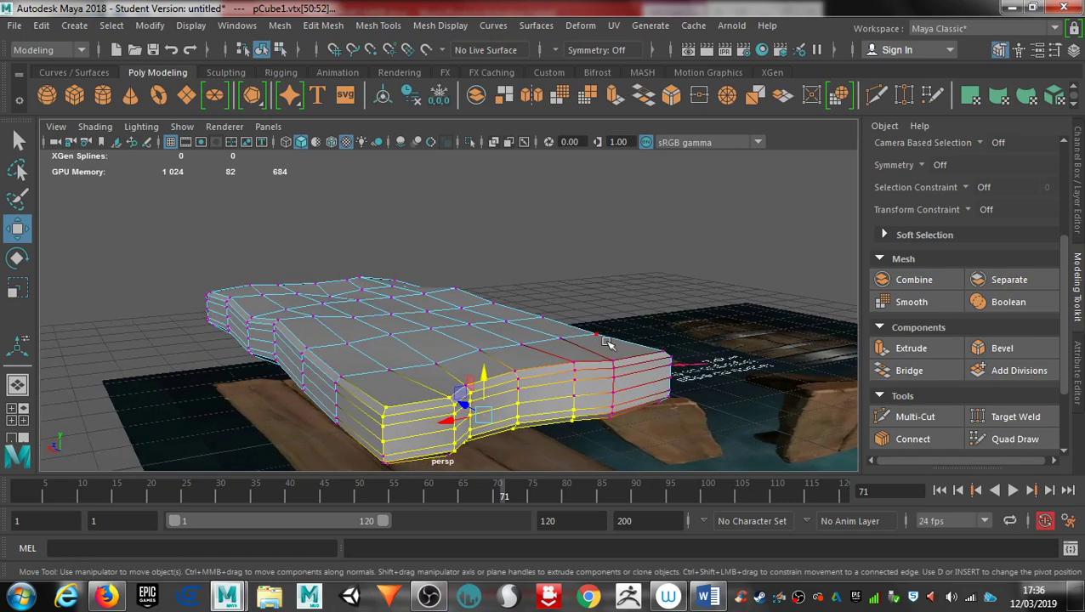
pyautogui.moveTo(722, 410); pyautogui.dragTo(722, 410)
pyautogui.moveTo(643, 342); pyautogui.dragTo(643, 397)
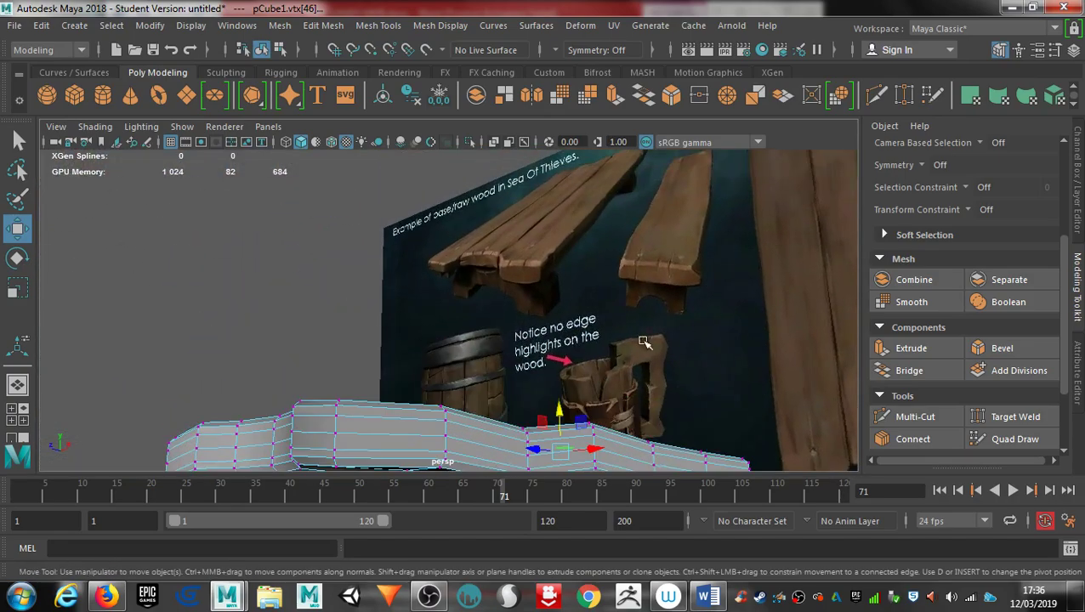
# Offset vertices on the slab's top surface and the opposite long side vertically with soft selection to make them uneven.
pyautogui.keyDown('alt'); pyautogui.moveTo(497, 272); pyautogui.dragTo(525, 321); pyautogui.keyUp('alt')
pyautogui.moveTo(402, 270); pyautogui.dragTo(400, 281)
pyautogui.keyDown('alt'); pyautogui.moveTo(513, 382); pyautogui.dragTo(514, 418); pyautogui.keyUp('alt')
pyautogui.keyDown('alt'); pyautogui.moveTo(464, 405); pyautogui.dragTo(370, 346); pyautogui.keyUp('alt')
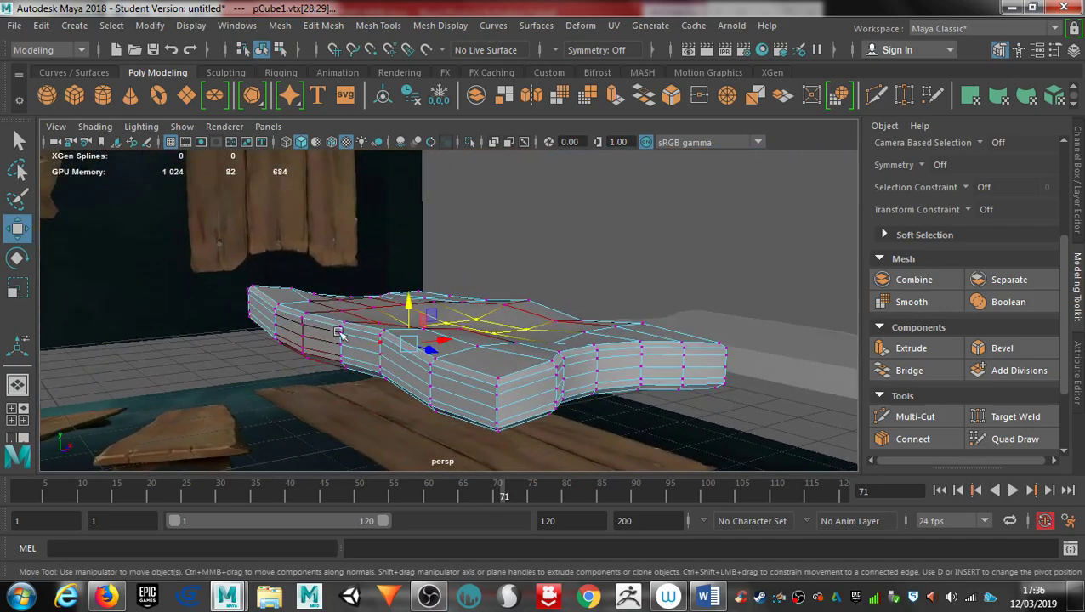
pyautogui.click(337, 327)
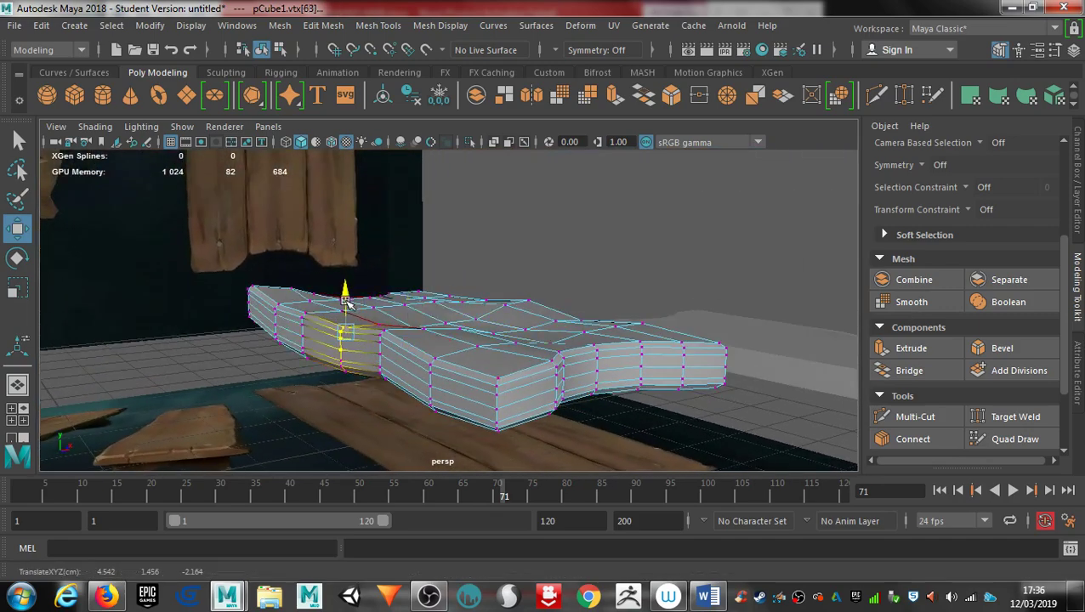
# Examine the uneven slab from above and the side, and compare it with the table, bench and barrel in the reference image.
pyautogui.keyDown('alt'); pyautogui.moveTo(356, 353); pyautogui.dragTo(432, 251); pyautogui.keyUp('alt')
pyautogui.keyDown('alt'); pyautogui.moveTo(533, 331); pyautogui.dragTo(565, 339); pyautogui.keyUp('alt')
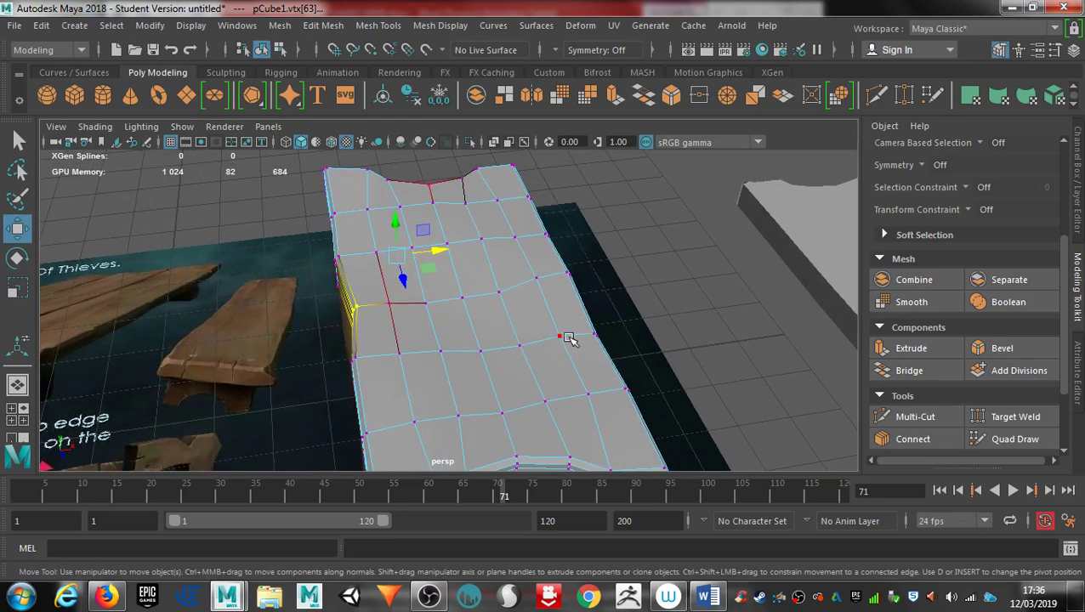
pyautogui.click(557, 337)
pyautogui.keyDown('alt'); pyautogui.moveTo(605, 375); pyautogui.dragTo(453, 321); pyautogui.keyUp('alt')
pyautogui.moveTo(453, 321)
pyautogui.keyDown('alt'); pyautogui.mouseDown(button='middle')
pyautogui.moveTo(460, 310)
pyautogui.moveTo(516, 342)
pyautogui.moveTo(429, 334)
pyautogui.moveTo(446, 316)
pyautogui.mouseUp(button='middle'); pyautogui.keyUp('alt')
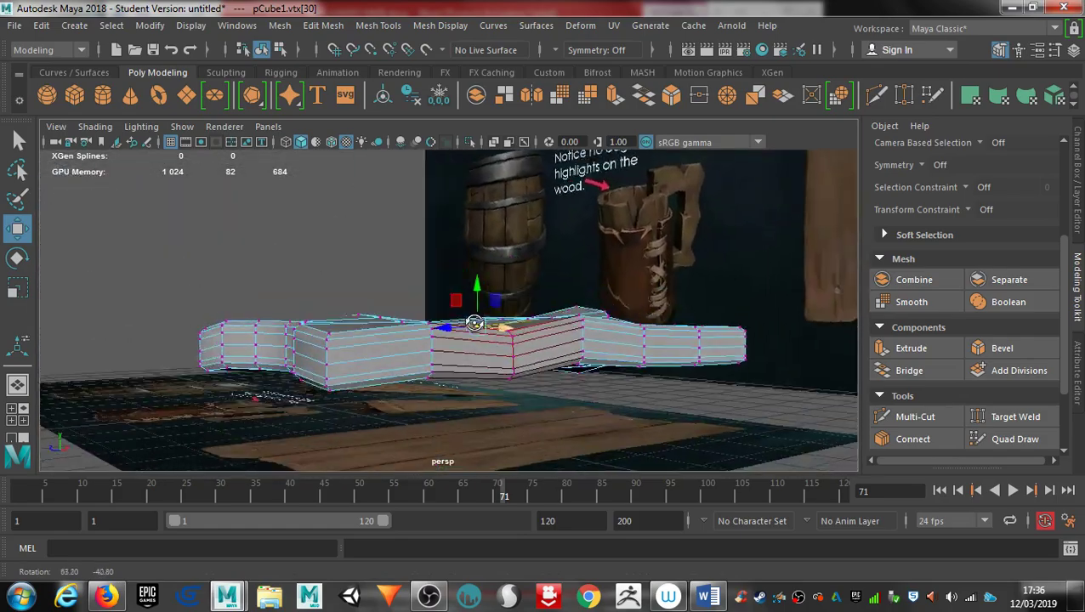
pyautogui.keyDown('alt'); pyautogui.moveTo(447, 317); pyautogui.dragTo(488, 323); pyautogui.keyUp('alt')
pyautogui.keyDown('alt'); pyautogui.moveTo(489, 323); pyautogui.dragTo(534, 446, button='middle'); pyautogui.keyUp('alt')
pyautogui.keyDown('alt'); pyautogui.moveTo(471, 313); pyautogui.dragTo(469, 182, button='middle'); pyautogui.keyUp('alt')
pyautogui.keyDown('alt'); pyautogui.moveTo(450, 409); pyautogui.dragTo(501, 404); pyautogui.keyUp('alt')
pyautogui.keyDown('alt'); pyautogui.moveTo(481, 309); pyautogui.dragTo(550, 490, button='middle'); pyautogui.keyUp('alt')
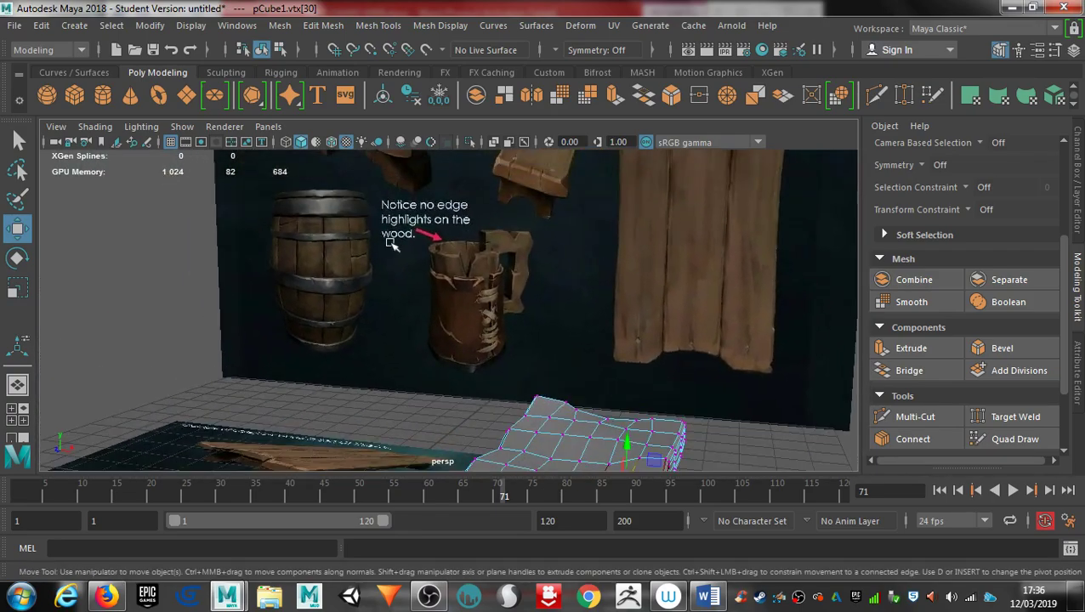
pyautogui.keyDown('alt'); pyautogui.moveTo(391, 245); pyautogui.dragTo(363, 229); pyautogui.keyUp('alt')
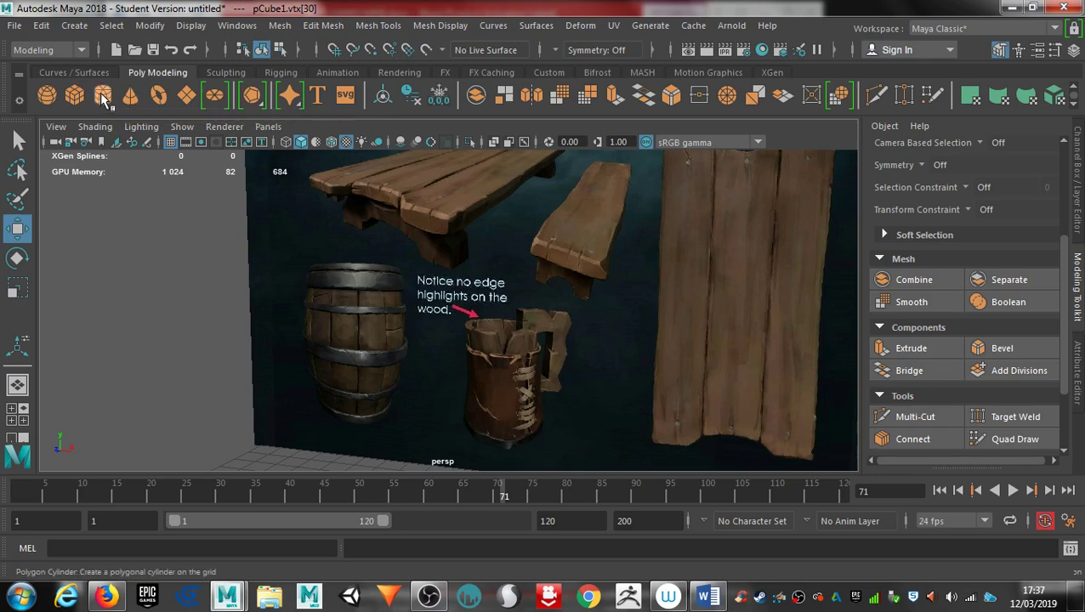
pyautogui.keyDown('alt'); pyautogui.moveTo(514, 262); pyautogui.dragTo(274, 222, button='right'); pyautogui.keyUp('alt')
pyautogui.keyDown('alt'); pyautogui.moveTo(496, 304); pyautogui.dragTo(480, 302); pyautogui.keyUp('alt')
pyautogui.keyDown('alt'); pyautogui.moveTo(481, 301); pyautogui.dragTo(399, 180, button='middle'); pyautogui.keyUp('alt')
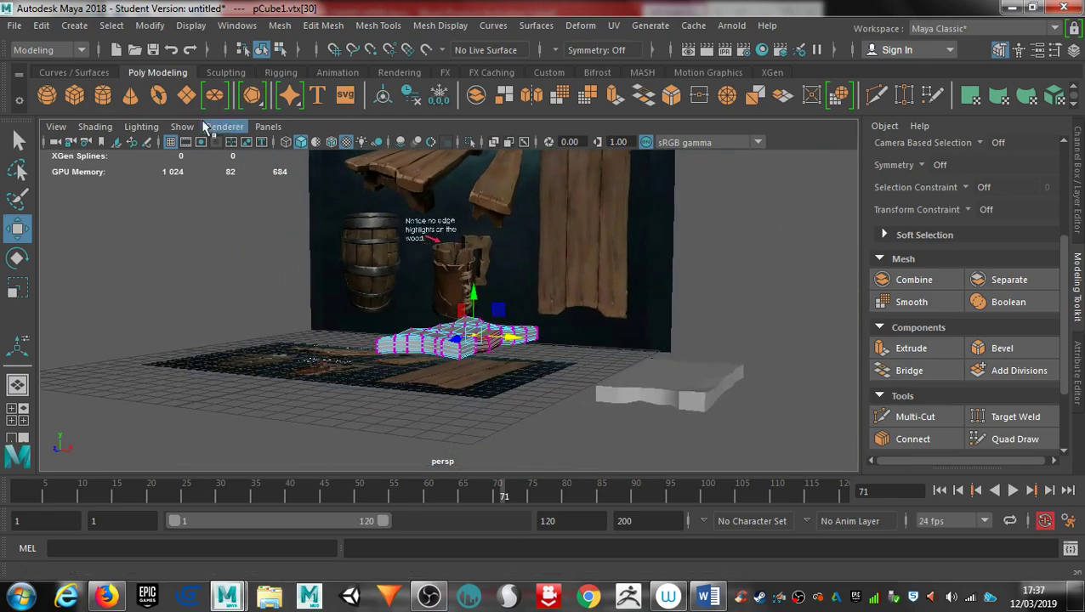
# Create a polygon cylinder at the origin and display its attributes in the Channel Box.
pyautogui.click(102, 97)
pyautogui.keyDown('alt'); pyautogui.moveTo(382, 362); pyautogui.dragTo(416, 331); pyautogui.keyUp('alt')
pyautogui.keyDown('alt'); pyautogui.moveTo(416, 331); pyautogui.dragTo(432, 358, button='middle'); pyautogui.keyUp('alt')
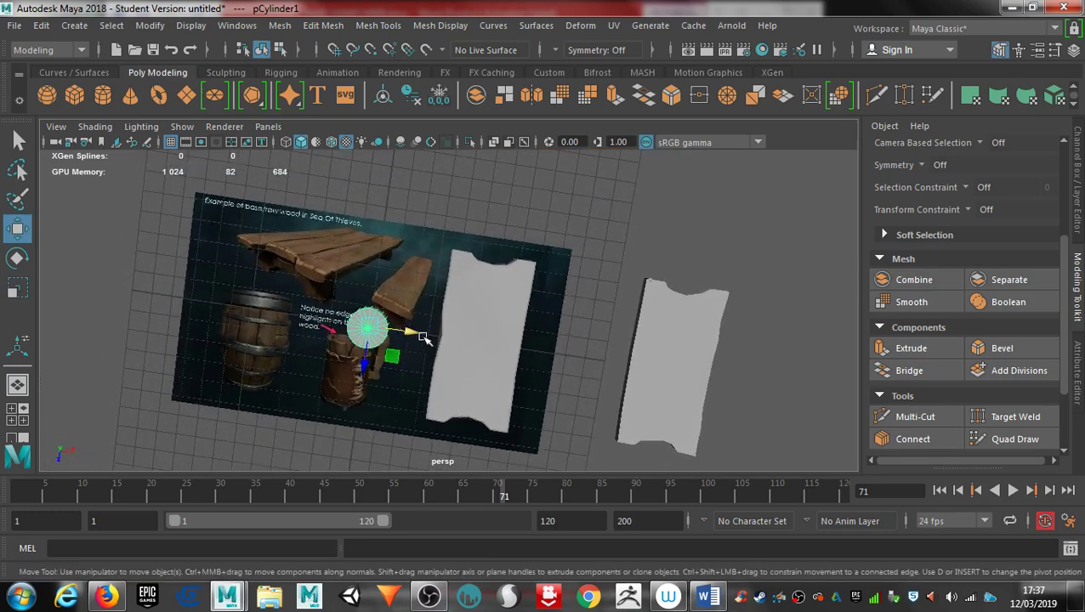
pyautogui.click(1079, 216)
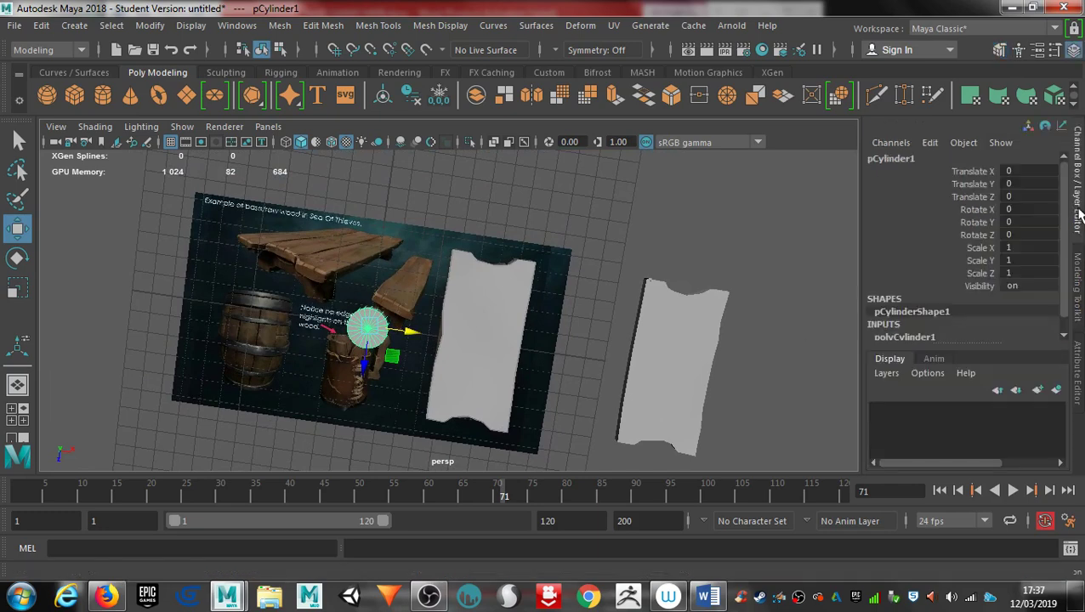
pyautogui.click(942, 338)
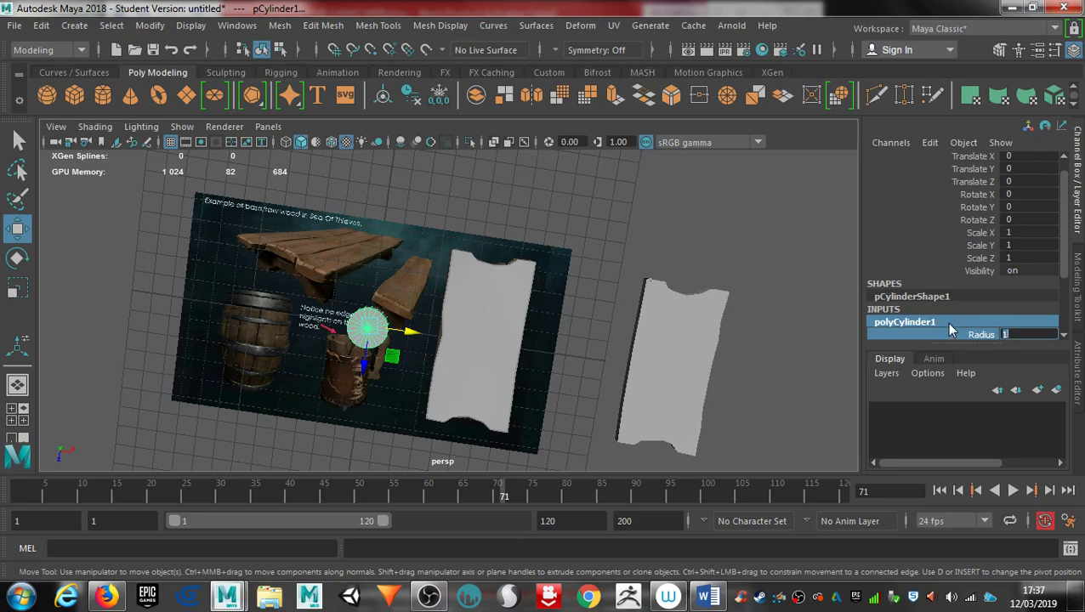
pyautogui.click(757, 300)
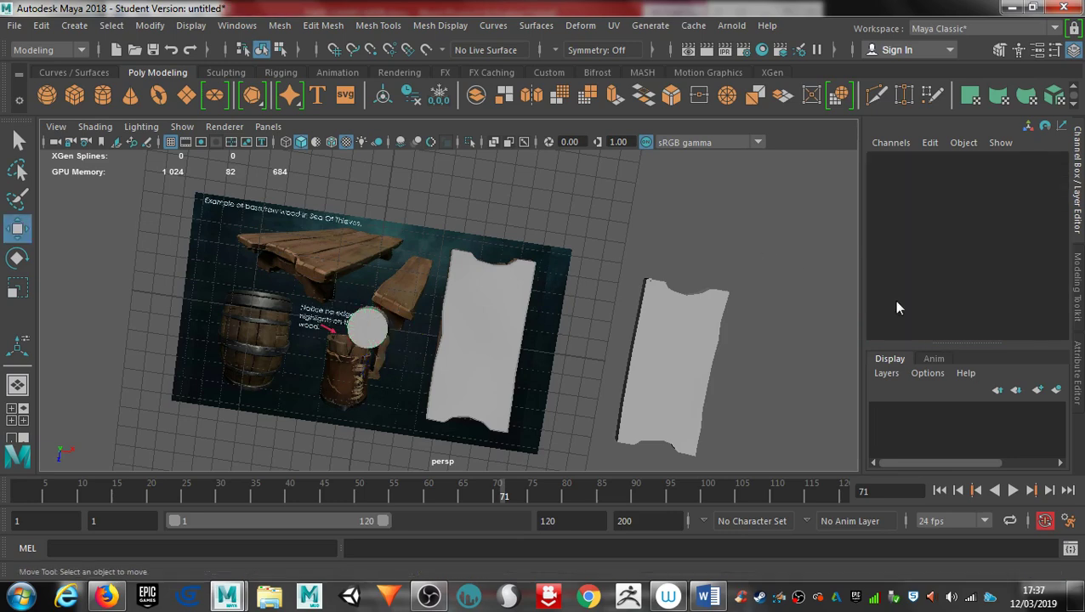
pyautogui.click(1078, 200)
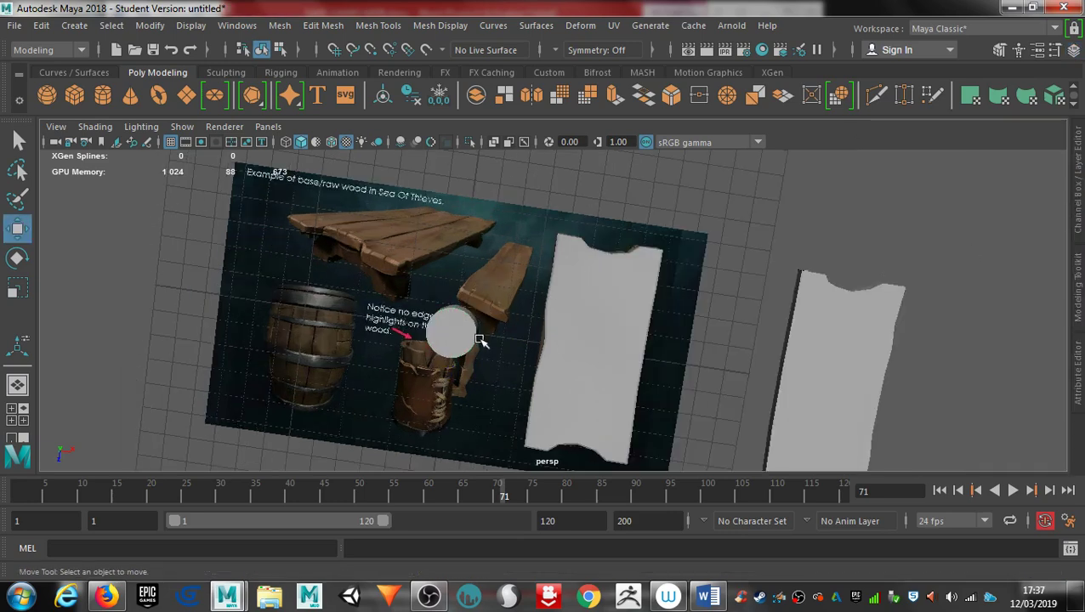
pyautogui.click(457, 336)
pyautogui.click(1078, 175)
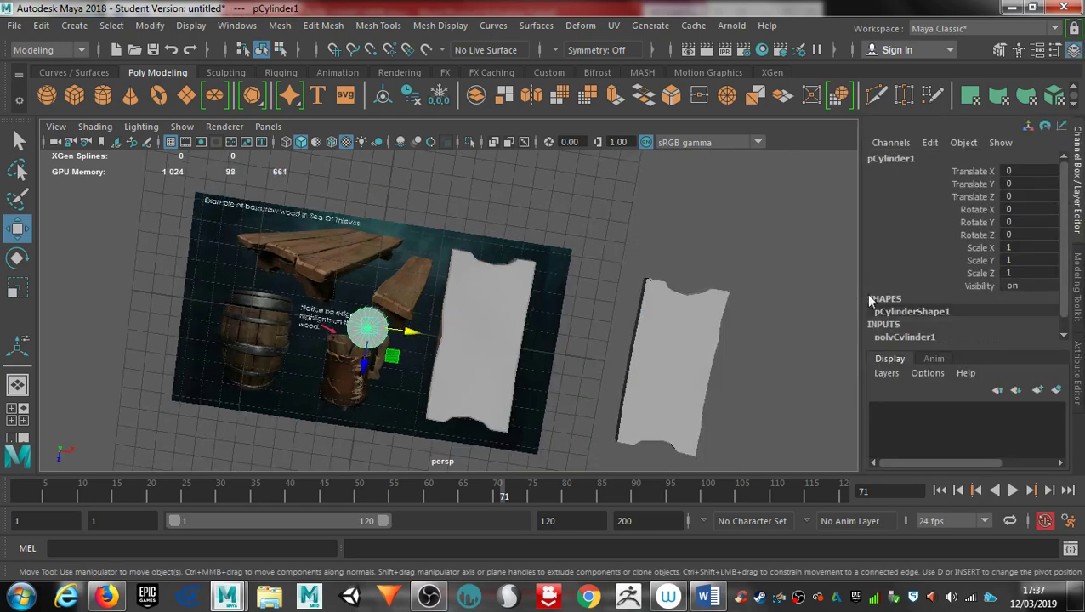
# Rename the cylinder's shape node and its input node as Legs.
pyautogui.doubleClick(893, 313)
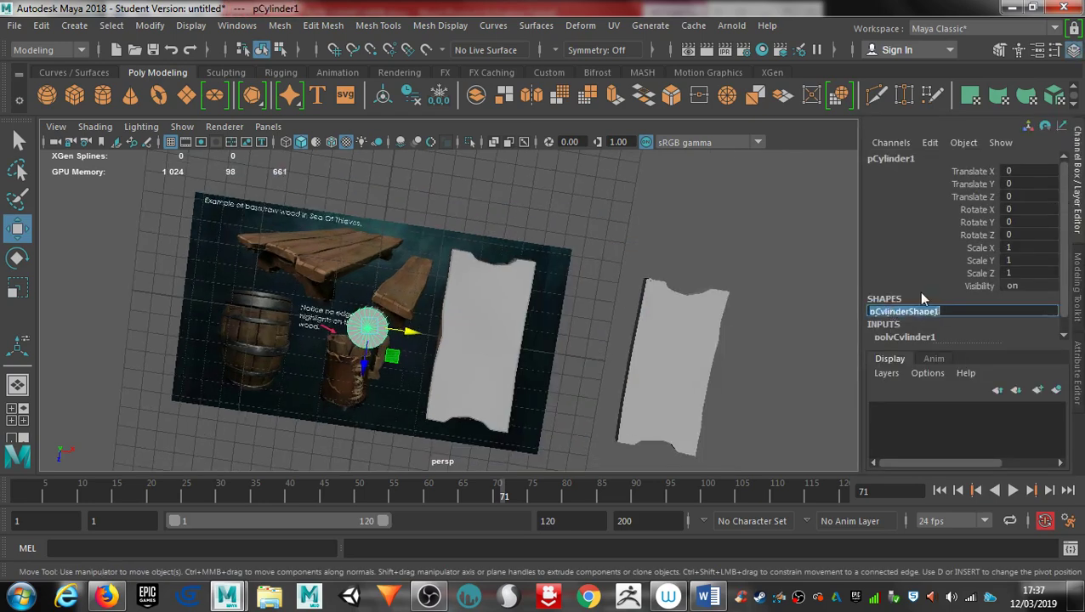
pyautogui.write('Legs')
pyautogui.press('Return')
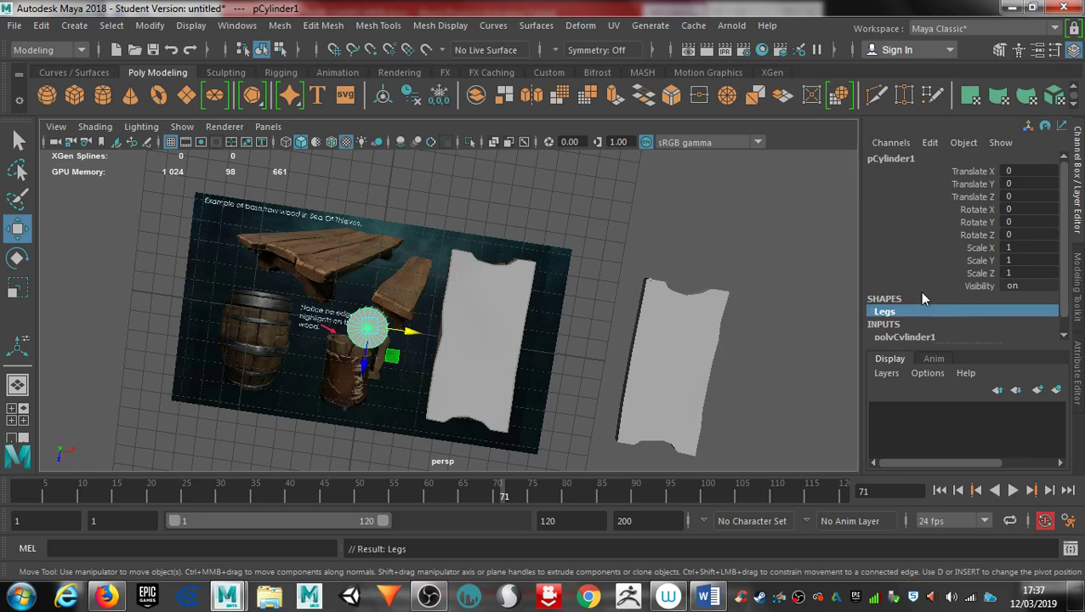
pyautogui.scroll(-1, 965, 288)
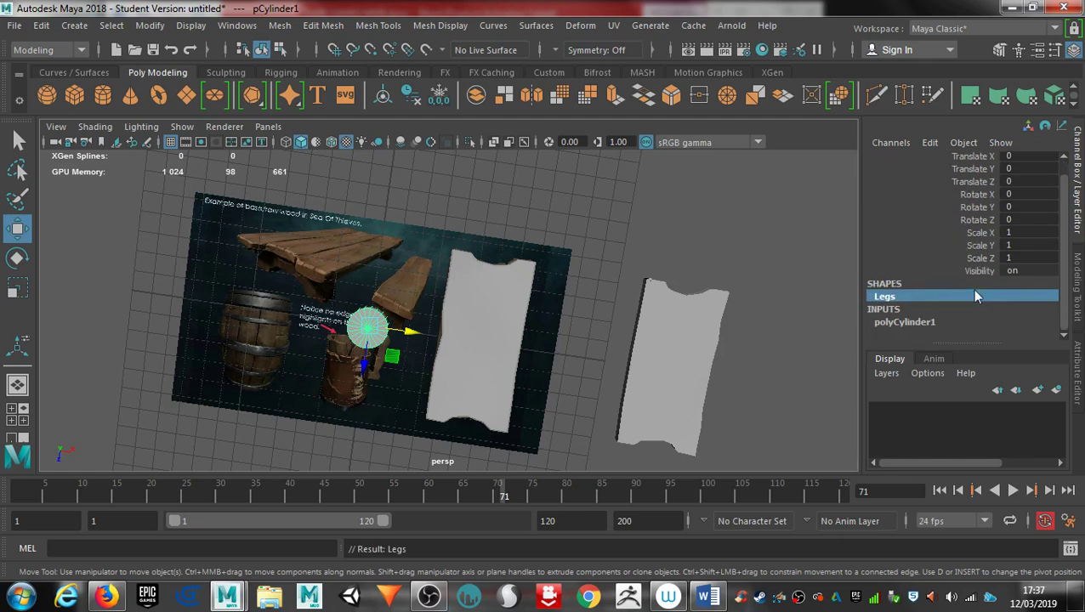
pyautogui.doubleClick(930, 323)
pyautogui.write('Legs')
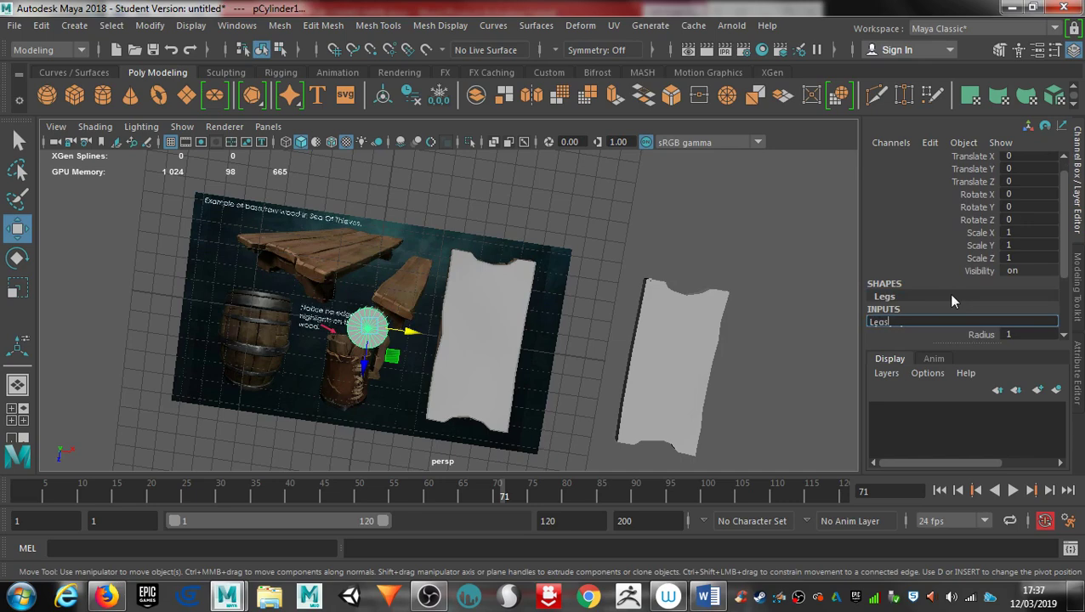
pyautogui.press('Return')
# Set the cylinder's Subdivisions Axis to 10.
pyautogui.scroll(-3, 918, 289)
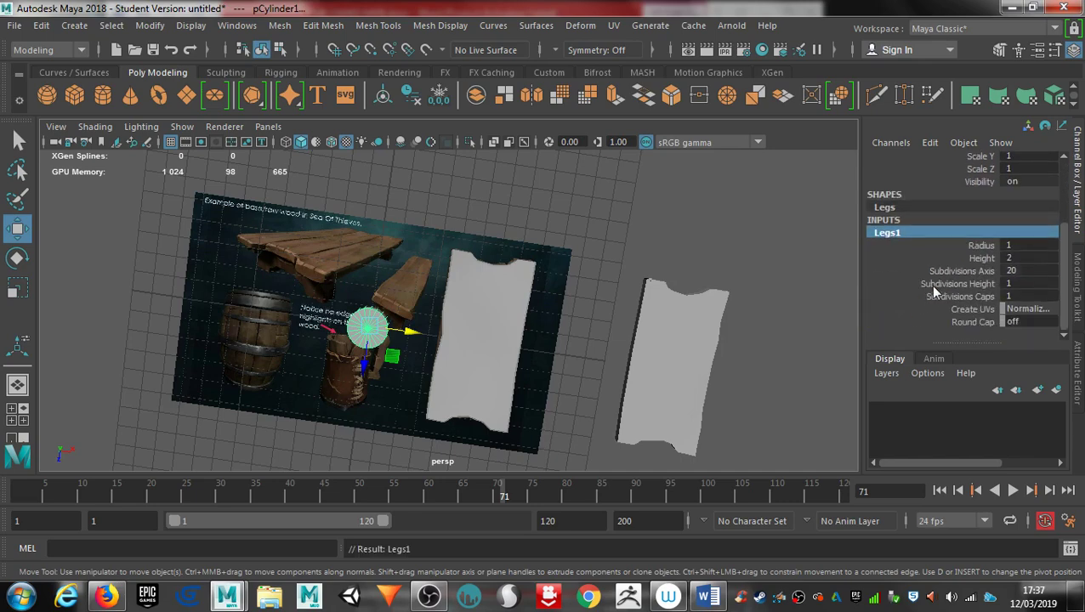
pyautogui.click(1029, 270)
pyautogui.write('1')
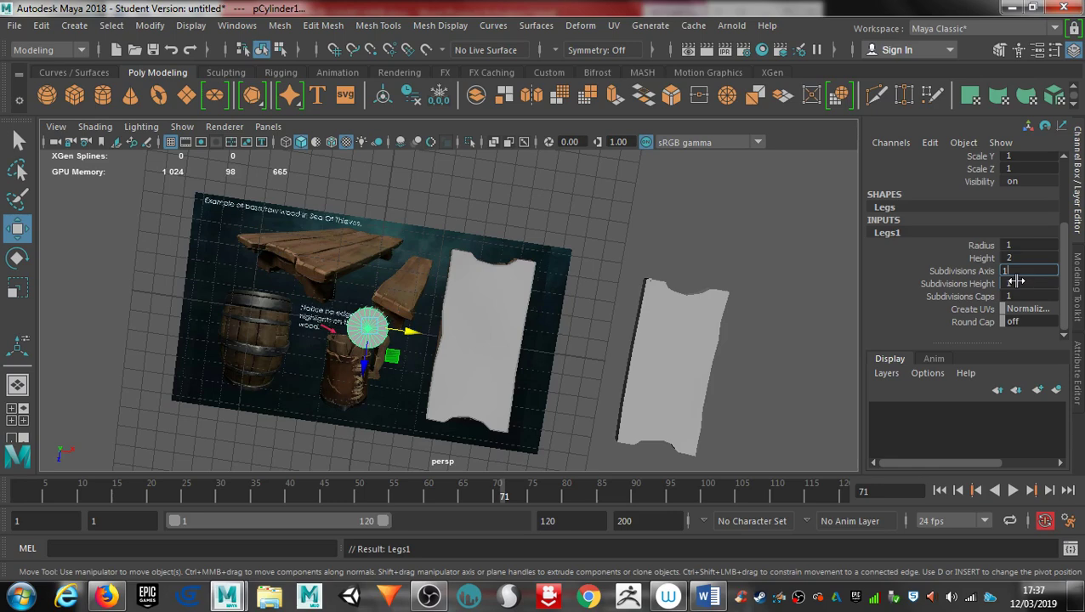
pyautogui.write('0')
pyautogui.press('Return')
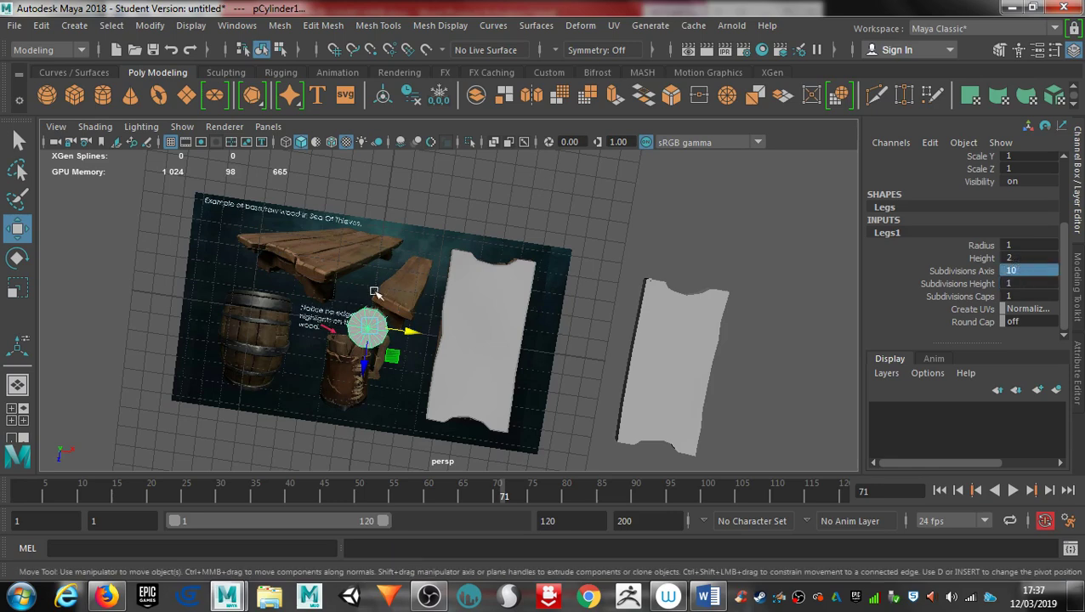
# Switch the Legs cylinder to face selection and select one triangular face of its top cap.
pyautogui.moveTo(362, 320)
pyautogui.keyDown('alt'); pyautogui.mouseDown()
pyautogui.moveTo(387, 319)
pyautogui.moveTo(356, 311)
pyautogui.mouseUp(); pyautogui.keyUp('alt')
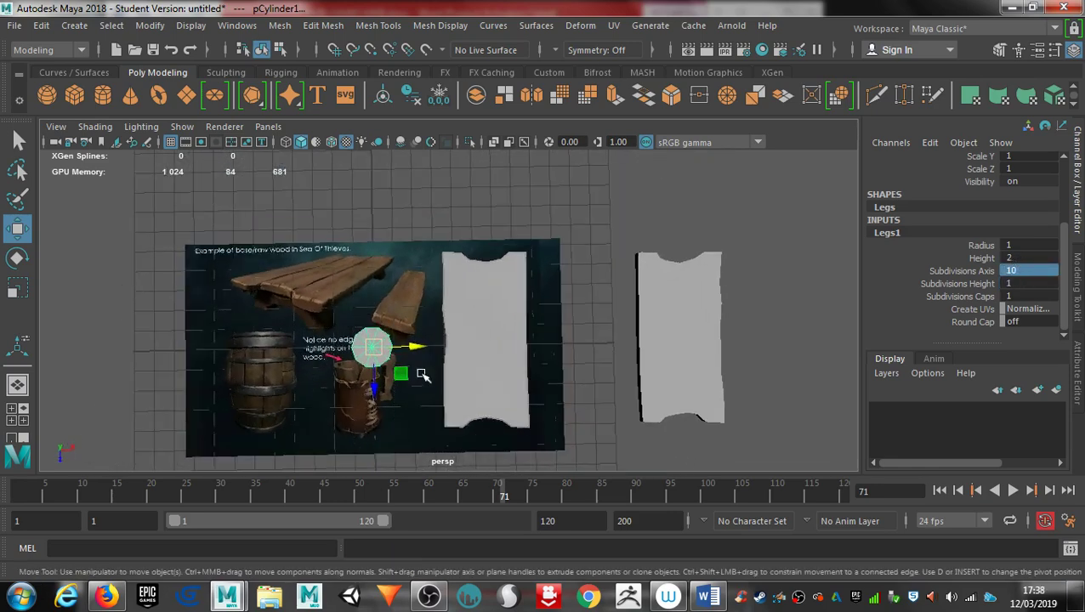
pyautogui.keyDown('alt'); pyautogui.moveTo(422, 370); pyautogui.dragTo(435, 338, button='middle'); pyautogui.keyUp('alt')
pyautogui.keyDown('alt'); pyautogui.moveTo(435, 339); pyautogui.dragTo(856, 341, button='right'); pyautogui.keyUp('alt')
pyautogui.keyDown('alt'); pyautogui.moveTo(340, 307); pyautogui.dragTo(465, 314, button='middle'); pyautogui.keyUp('alt')
pyautogui.keyDown('alt'); pyautogui.moveTo(407, 356); pyautogui.dragTo(564, 301, button='middle'); pyautogui.keyUp('alt')
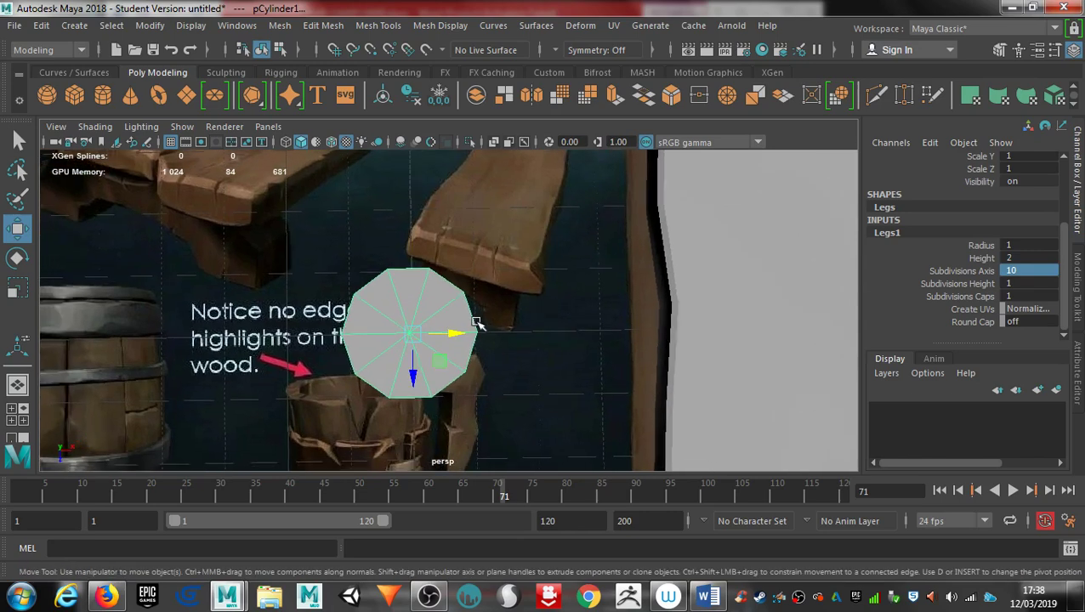
pyautogui.moveTo(415, 291); pyautogui.dragTo(397, 179, button='right')
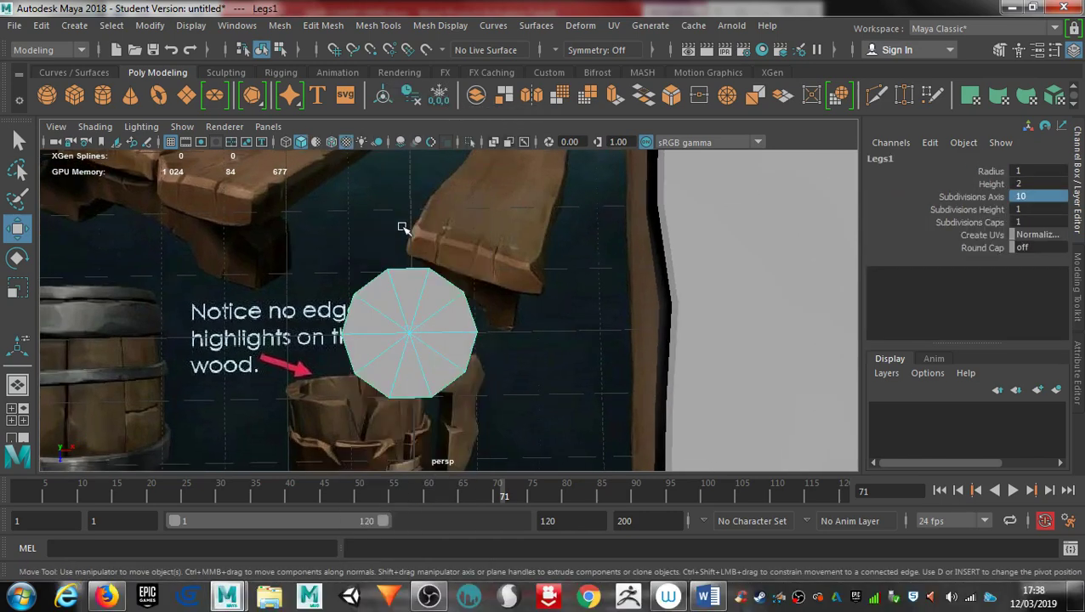
pyautogui.click(393, 311)
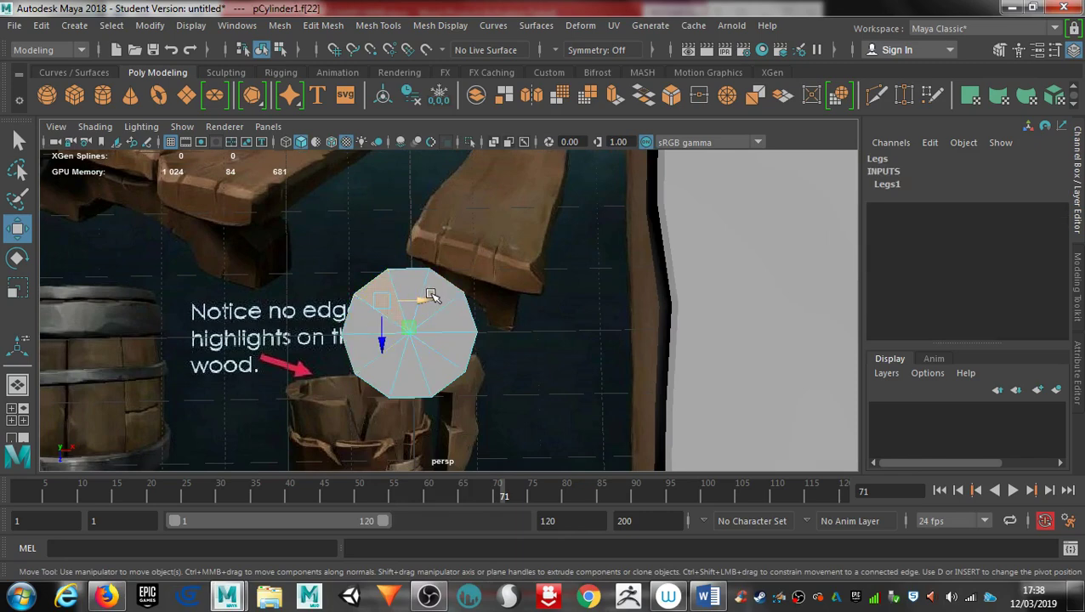
# Try to extrude the single cap face and gather all the top-cap faces of the cylinder into one selection.
pyautogui.hotkey('ctrl', 'e')
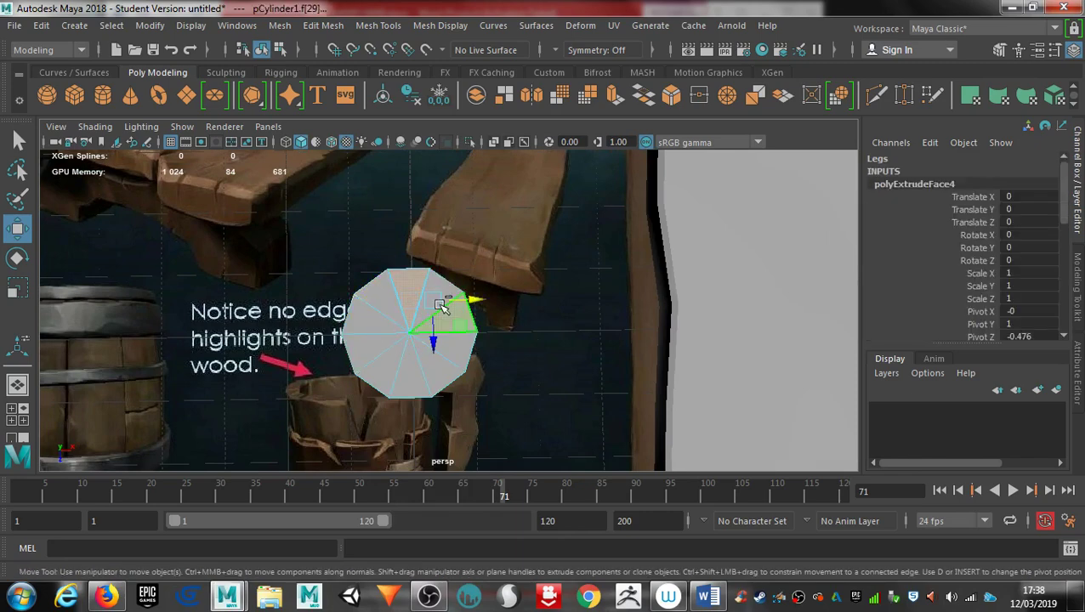
pyautogui.click(382, 308)
pyautogui.click(374, 342)
pyautogui.keyDown('shift'); pyautogui.click(374, 347); pyautogui.keyUp('shift')
pyautogui.keyDown('shift'); pyautogui.click(383, 364); pyautogui.keyUp('shift')
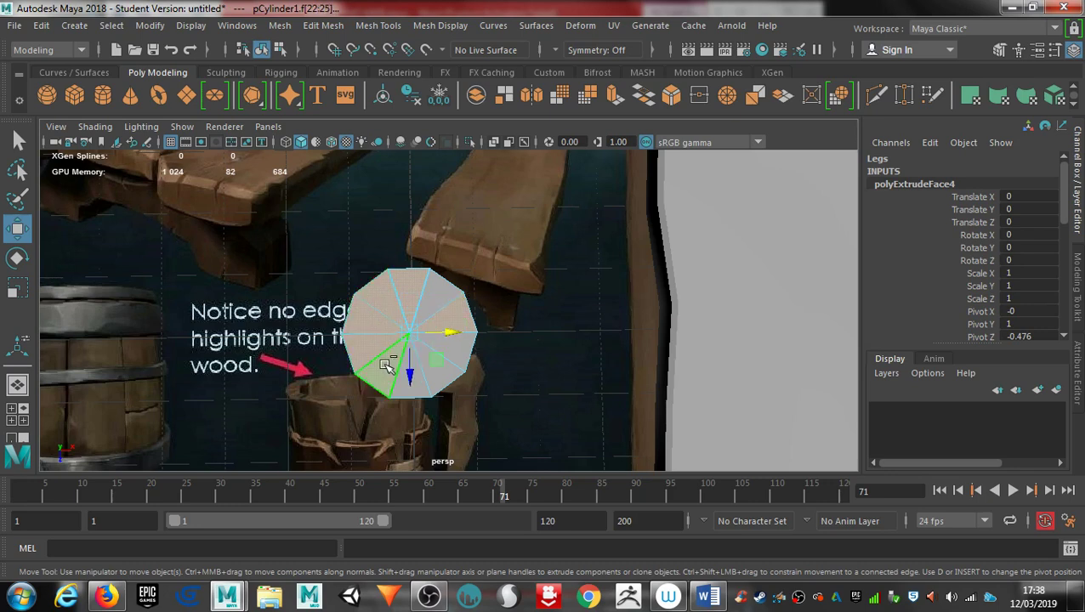
pyautogui.keyDown('shift'); pyautogui.click(419, 382); pyautogui.keyUp('shift')
pyautogui.keyDown('shift'); pyautogui.click(446, 371); pyautogui.keyUp('shift')
pyautogui.keyDown('shift'); pyautogui.click(460, 354); pyautogui.keyUp('shift')
pyautogui.keyDown('shift'); pyautogui.click(442, 292); pyautogui.keyUp('shift')
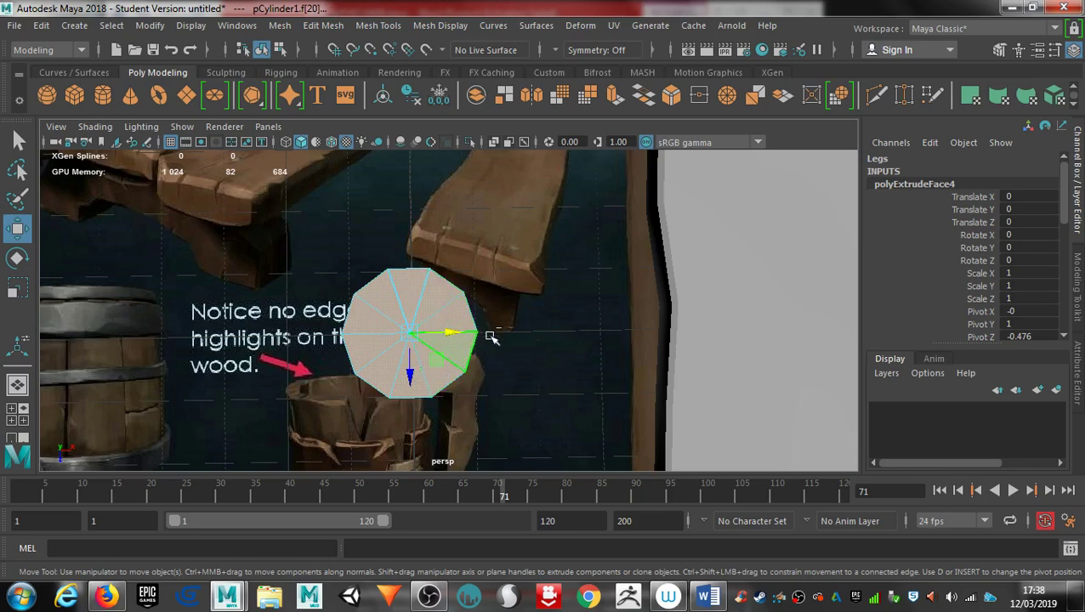
pyautogui.click(448, 363)
pyautogui.moveTo(487, 399)
pyautogui.keyDown('alt'); pyautogui.mouseDown()
pyautogui.moveTo(477, 353)
pyautogui.moveTo(499, 280)
pyautogui.moveTo(496, 239)
pyautogui.moveTo(503, 383)
pyautogui.moveTo(503, 354)
pyautogui.moveTo(492, 346)
pyautogui.mouseUp(); pyautogui.keyUp('alt')
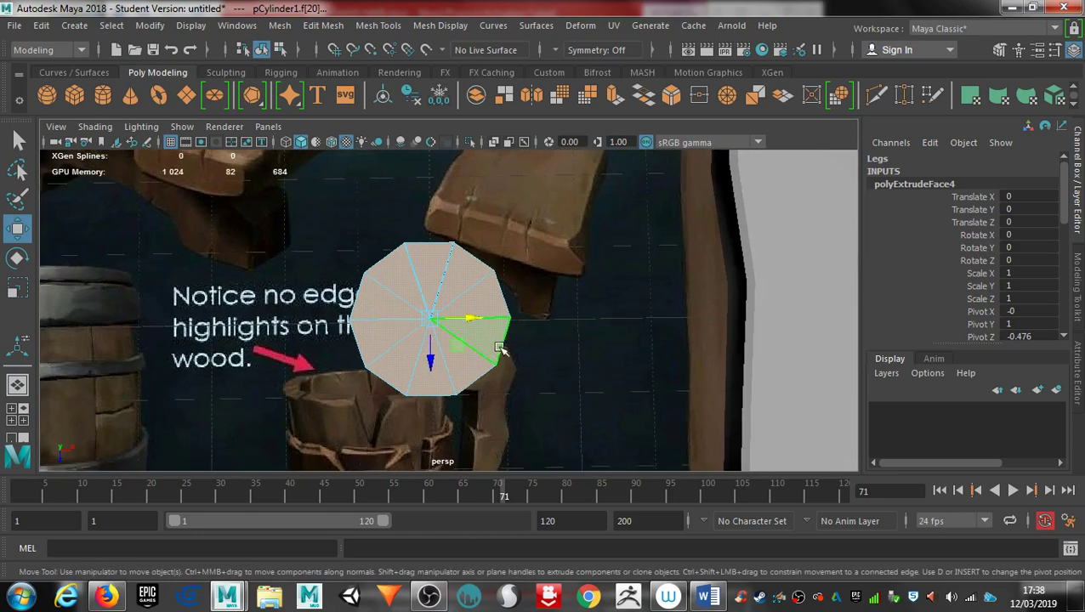
# Try to extrude the gathered top-cap faces with an offset.
pyautogui.hotkey('ctrl', 'e')
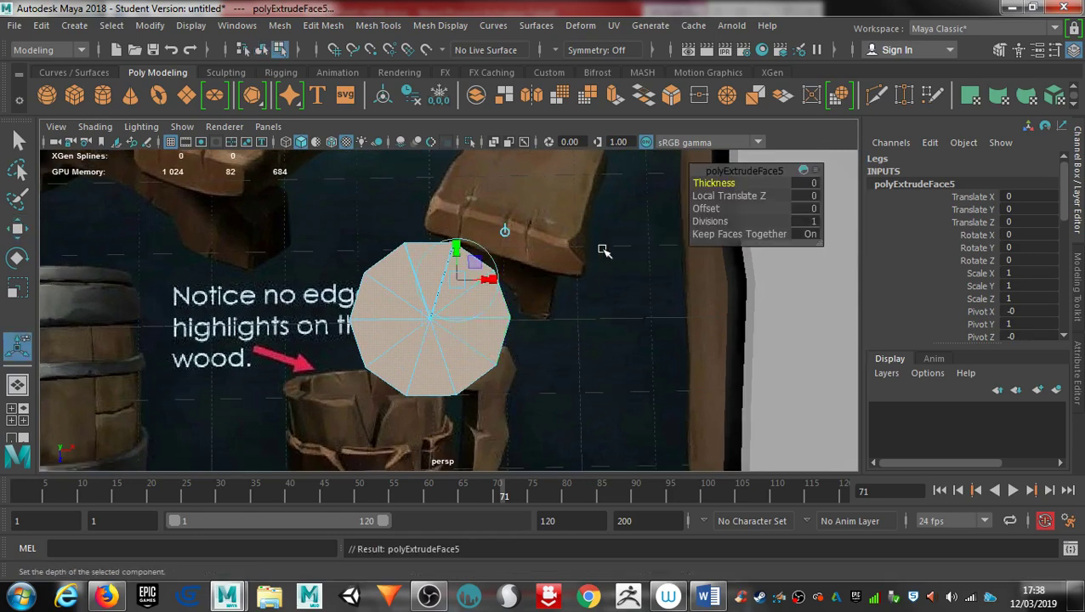
pyautogui.moveTo(695, 209); pyautogui.dragTo(705, 209)
pyautogui.hotkey('ctrl', 'z')
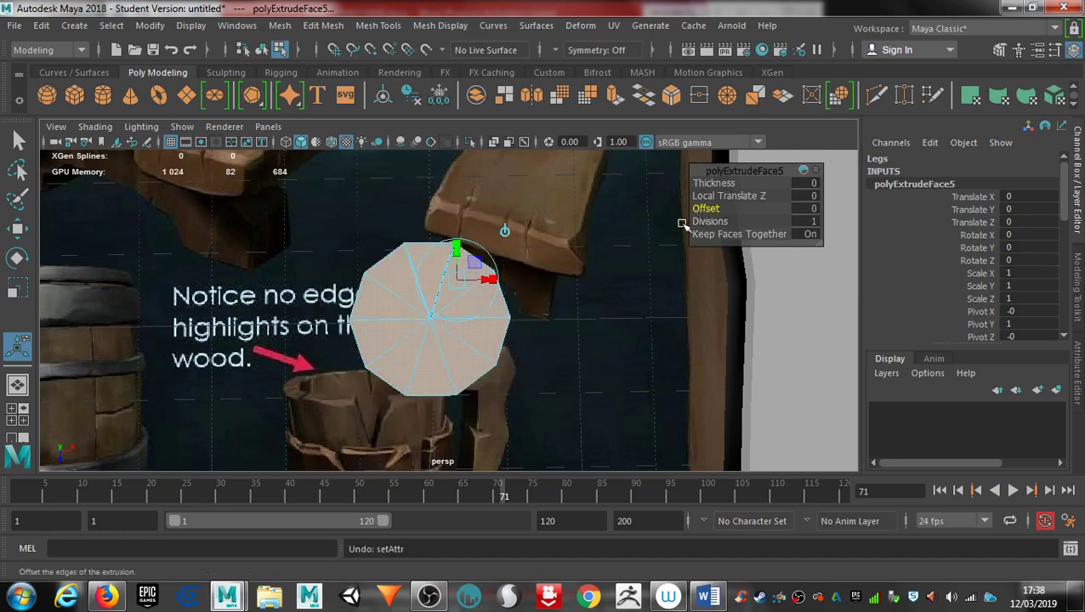
# Clear the selection, reselect the cylinder's top-cap faces one by one and examine the cap up close.
pyautogui.click(617, 364)
pyautogui.keyDown('alt'); pyautogui.moveTo(417, 340); pyautogui.dragTo(426, 278); pyautogui.keyUp('alt')
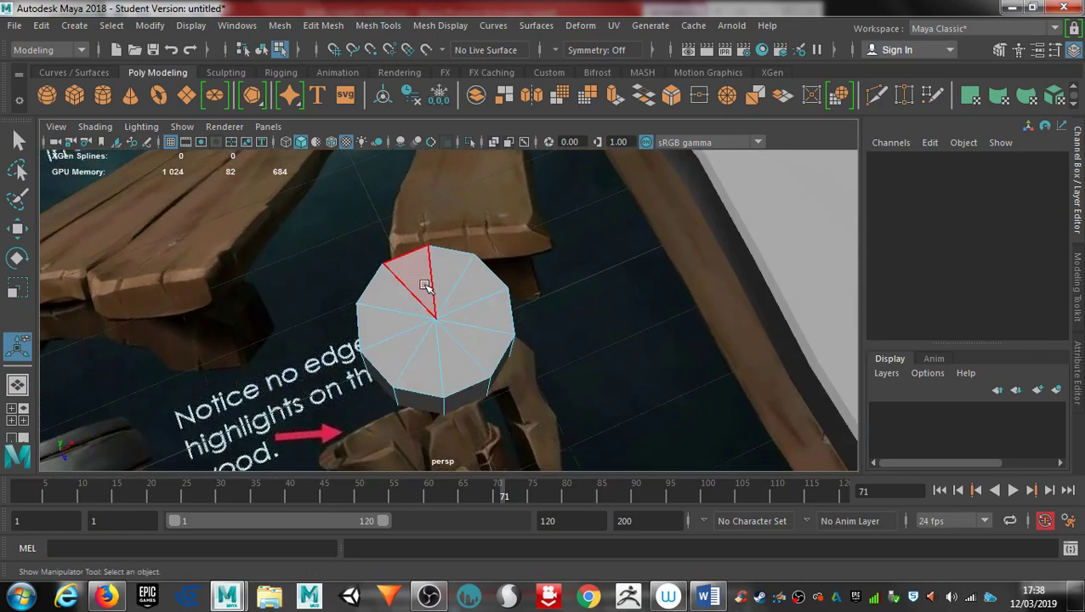
pyautogui.click(429, 287)
pyautogui.keyDown('shift'); pyautogui.click(453, 278); pyautogui.keyUp('shift')
pyautogui.keyDown('shift'); pyautogui.click(472, 297); pyautogui.keyUp('shift')
pyautogui.keyDown('shift'); pyautogui.click(481, 314); pyautogui.keyUp('shift')
pyautogui.keyDown('shift'); pyautogui.click(471, 338); pyautogui.keyUp('shift')
pyautogui.keyDown('shift'); pyautogui.click(452, 357); pyautogui.keyUp('shift')
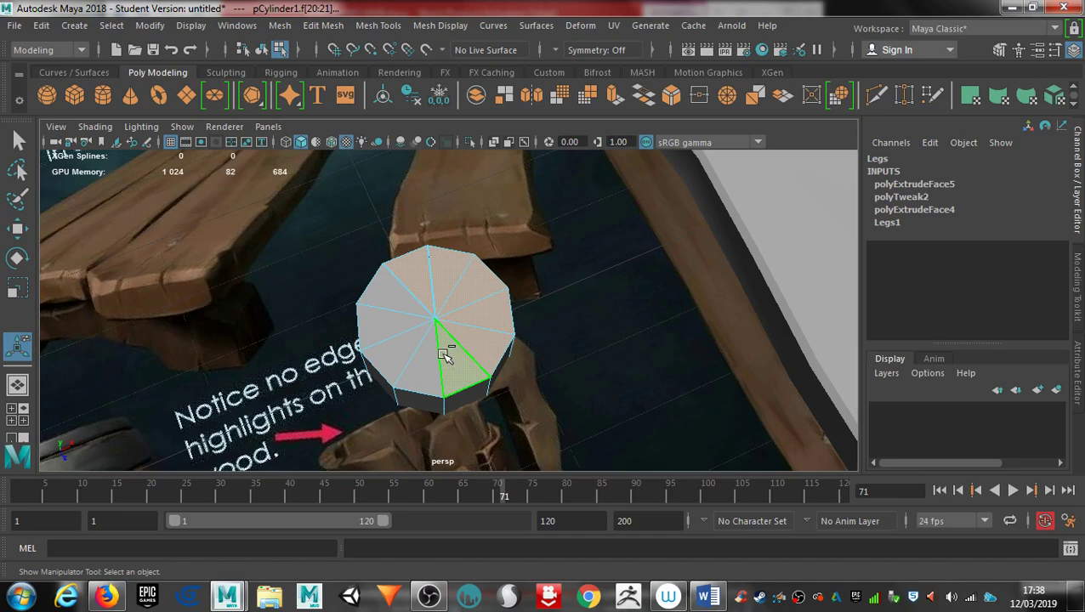
pyautogui.keyDown('shift'); pyautogui.click(421, 366); pyautogui.keyUp('shift')
pyautogui.keyDown('shift'); pyautogui.click(400, 344); pyautogui.keyUp('shift')
pyautogui.keyDown('shift'); pyautogui.click(393, 316); pyautogui.keyUp('shift')
pyautogui.keyDown('shift'); pyautogui.click(392, 294); pyautogui.keyUp('shift')
pyautogui.keyDown('alt'); pyautogui.moveTo(468, 344); pyautogui.dragTo(460, 371); pyautogui.keyUp('alt')
pyautogui.keyDown('alt'); pyautogui.moveTo(438, 329); pyautogui.dragTo(552, 334, button='right'); pyautogui.keyUp('alt')
pyautogui.keyDown('alt'); pyautogui.moveTo(486, 366); pyautogui.dragTo(319, 338); pyautogui.keyUp('alt')
# Undo the cap face selections and both face extrusions, back to the plain 10-sided cylinder.
pyautogui.hotkey('ctrl', 'z')
pyautogui.hotkey('ctrl', 'z')
pyautogui.hotkey('ctrl', 'z')
pyautogui.hotkey('ctrl', 'z')
pyautogui.hotkey('ctrl', 'z')
pyautogui.hotkey('ctrl', 'z')
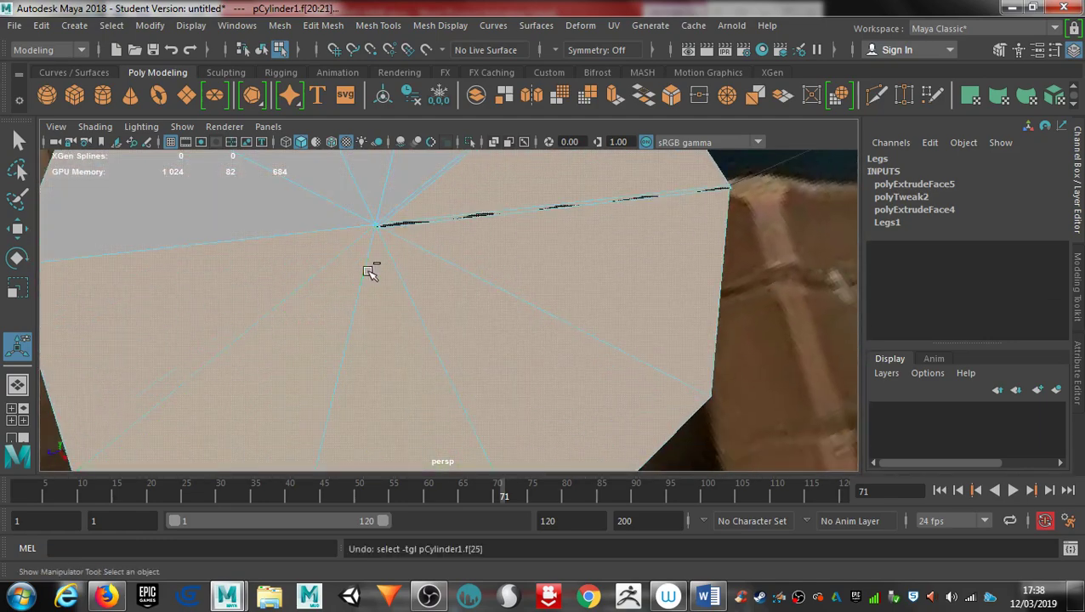
pyautogui.hotkey('ctrl', 'z')
pyautogui.hotkey('ctrl', 'z')
pyautogui.hotkey('ctrl', 'z')
pyautogui.hotkey('ctrl', 'z')
pyautogui.hotkey('ctrl', 'z')
pyautogui.hotkey('ctrl', 'z')
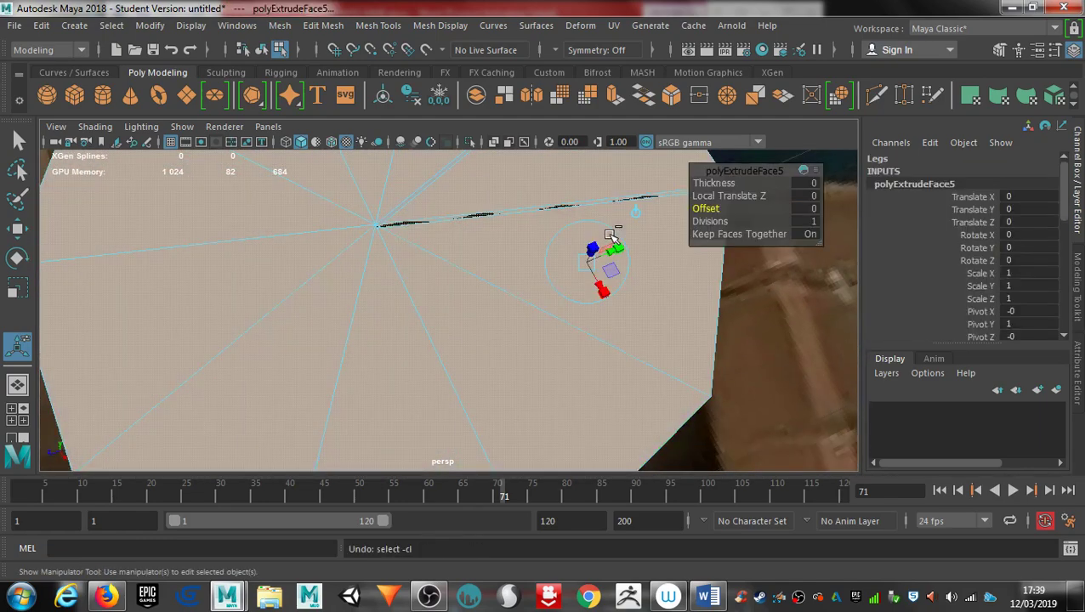
pyautogui.hotkey('ctrl', 'z')
pyautogui.hotkey('ctrl', 'z')
pyautogui.hotkey('ctrl', 'z')
pyautogui.hotkey('ctrl', 'z')
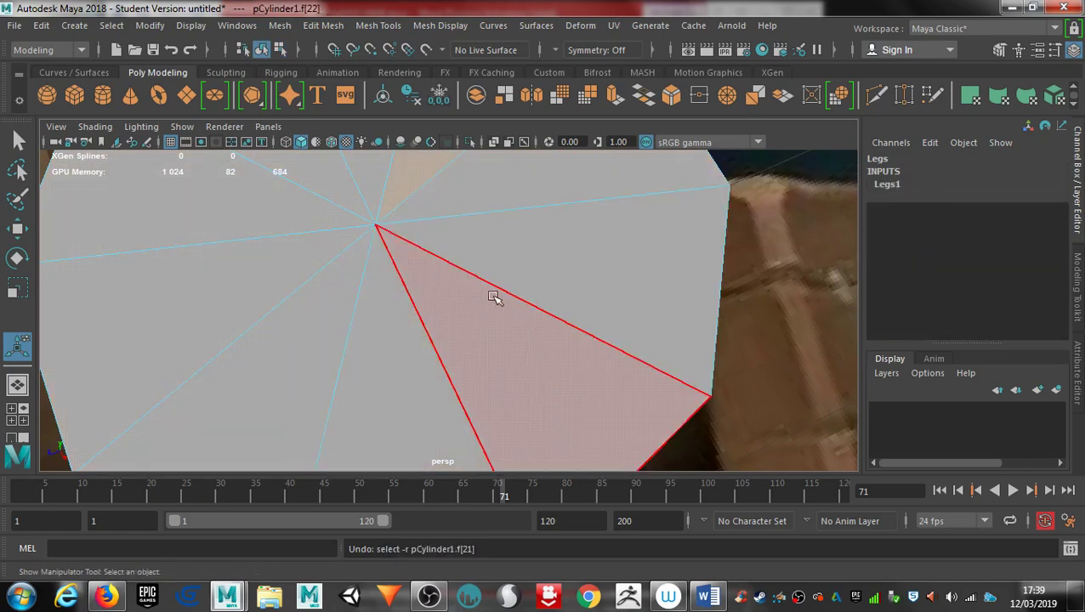
# Select all the faces of the cylinder's top cap together and extrude them with an Offset of 0.3.
pyautogui.moveTo(527, 182)
pyautogui.mouseDown()
pyautogui.moveTo(565, 249)
pyautogui.moveTo(346, 331)
pyautogui.moveTo(238, 268)
pyautogui.moveTo(225, 220)
pyautogui.moveTo(375, 169)
pyautogui.moveTo(449, 227)
pyautogui.moveTo(506, 334)
pyautogui.moveTo(342, 286)
pyautogui.moveTo(303, 291)
pyautogui.moveTo(374, 315)
pyautogui.mouseUp()
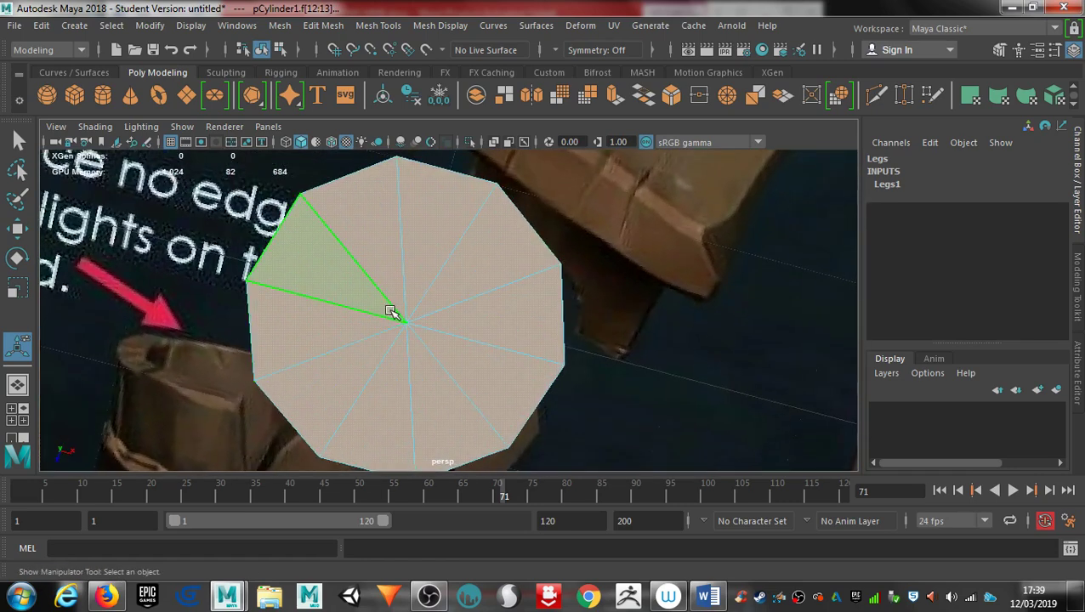
pyautogui.hotkey('ctrl', 'e')
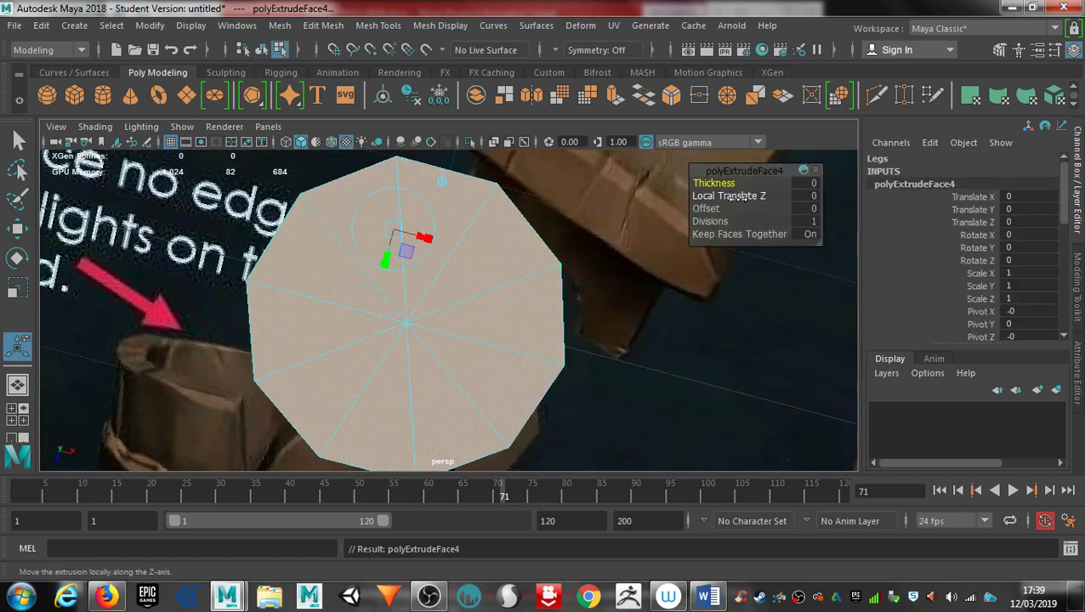
pyautogui.moveTo(711, 210); pyautogui.dragTo(714, 212)
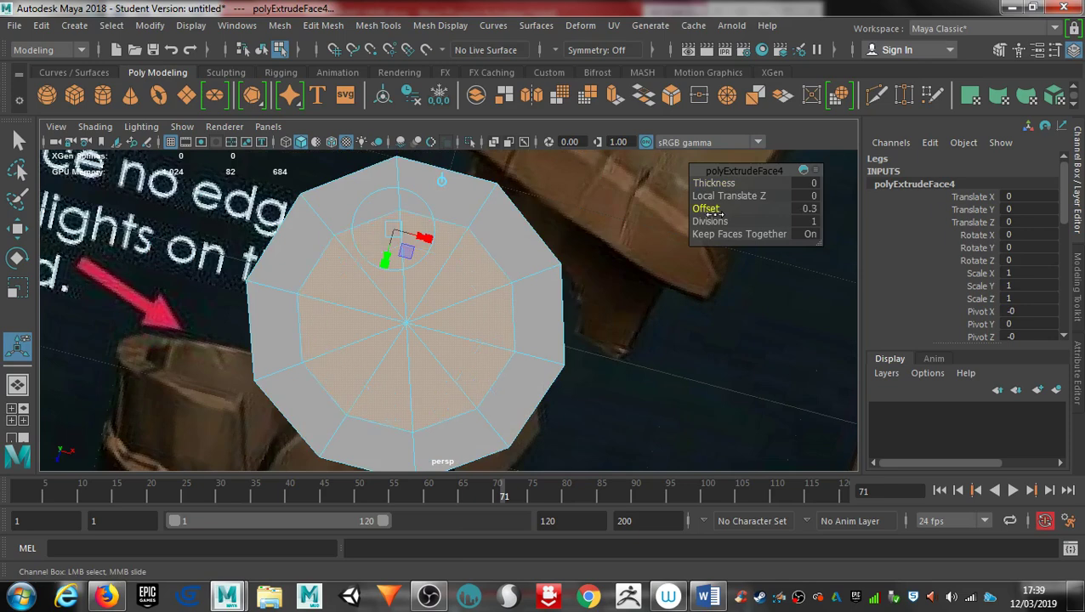
# Clear the selection and pick the inset triangular faces at the centre of the cylinder's top cap.
pyautogui.scroll(-6, 542, 185)
pyautogui.keyDown('alt'); pyautogui.moveTo(542, 192); pyautogui.dragTo(544, 221); pyautogui.keyUp('alt')
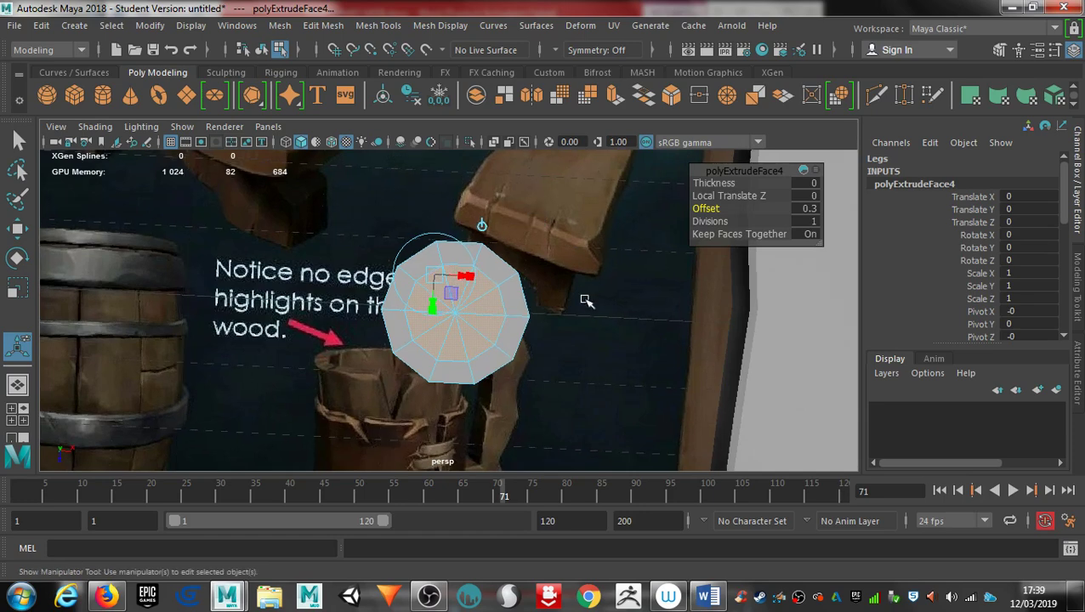
pyautogui.keyDown('alt'); pyautogui.moveTo(365, 236); pyautogui.dragTo(485, 310, button='middle'); pyautogui.keyUp('alt')
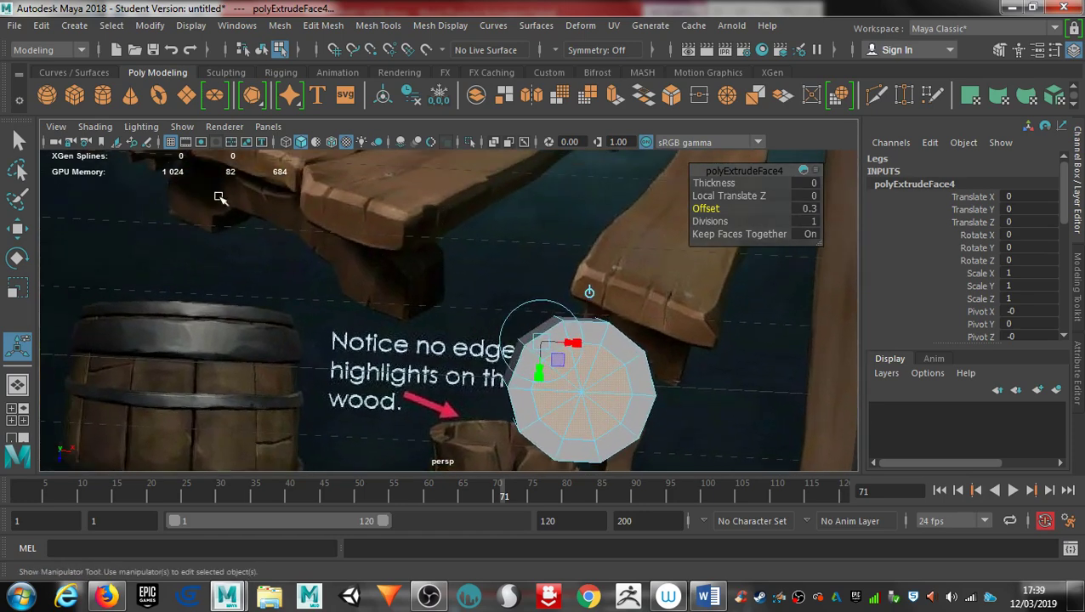
pyautogui.keyDown('alt'); pyautogui.moveTo(738, 367); pyautogui.dragTo(610, 318, button='middle'); pyautogui.keyUp('alt')
pyautogui.keyDown('alt'); pyautogui.moveTo(507, 365); pyautogui.dragTo(748, 367, button='right'); pyautogui.keyUp('alt')
pyautogui.keyDown('alt'); pyautogui.moveTo(748, 366); pyautogui.dragTo(649, 302); pyautogui.keyUp('alt')
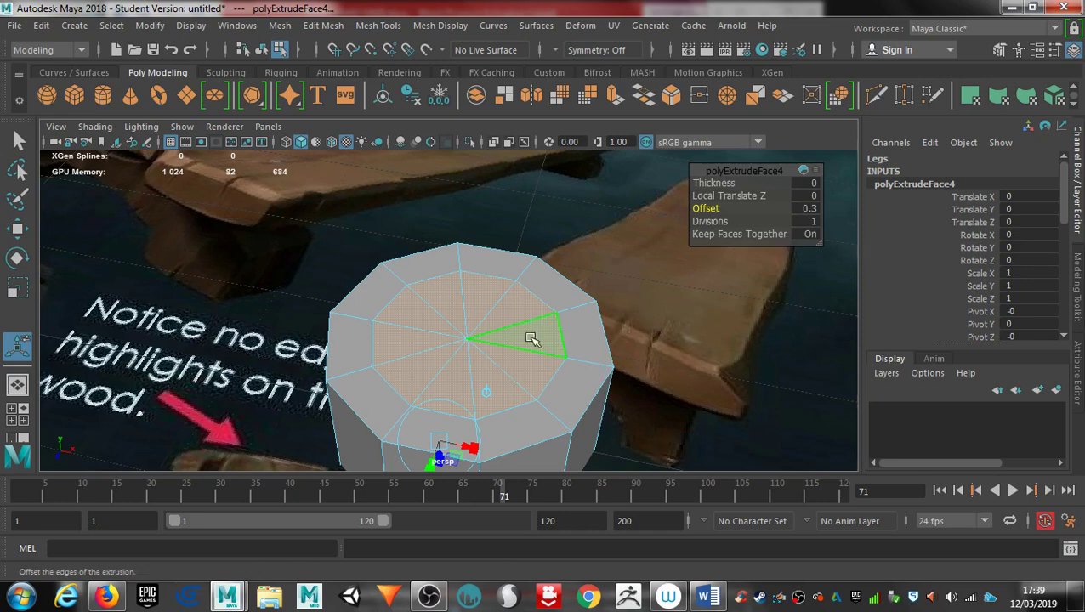
pyautogui.click(792, 393)
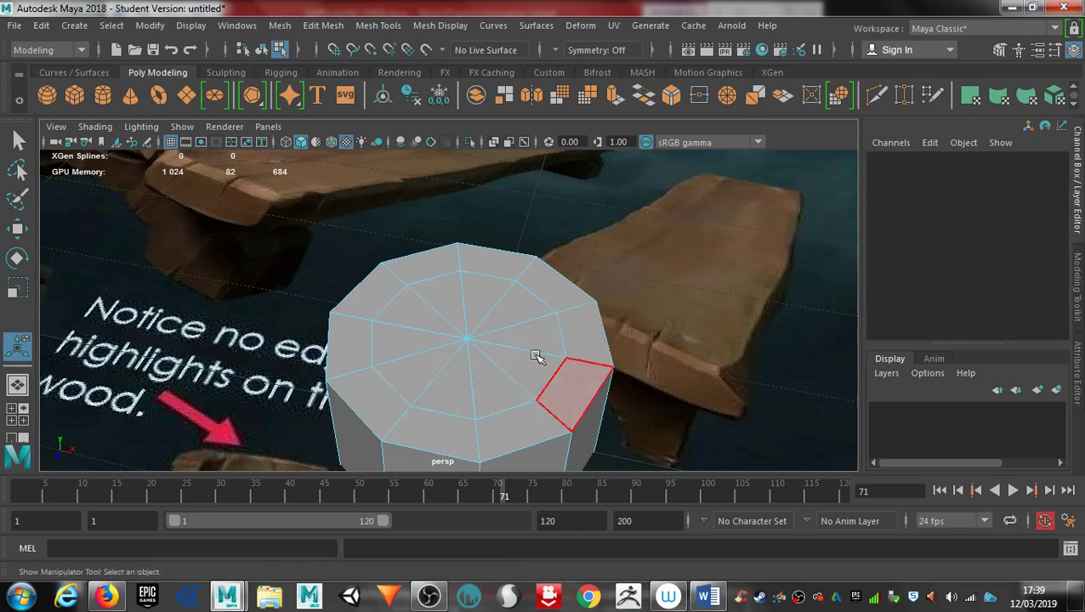
pyautogui.click(478, 311)
pyautogui.keyDown('shift'); pyautogui.click(508, 303); pyautogui.keyUp('shift')
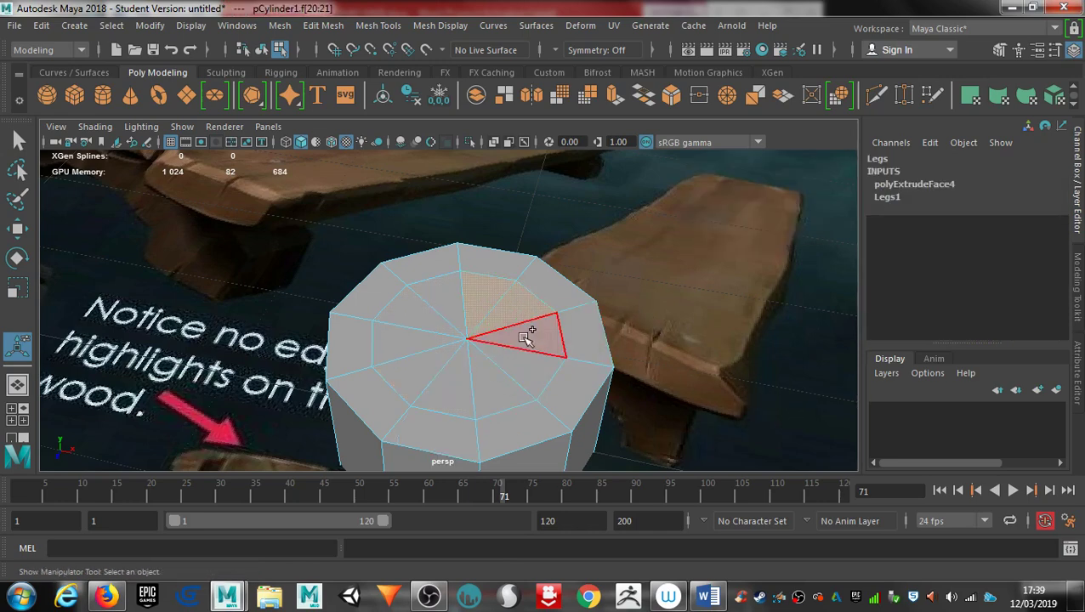
pyautogui.keyDown('shift'); pyautogui.click(518, 364); pyautogui.keyUp('shift')
pyautogui.keyDown('shift'); pyautogui.click(489, 385); pyautogui.keyUp('shift')
pyautogui.keyDown('shift'); pyautogui.click(452, 383); pyautogui.keyUp('shift')
pyautogui.keyDown('shift'); pyautogui.click(423, 366); pyautogui.keyUp('shift')
pyautogui.keyDown('shift'); pyautogui.click(415, 341); pyautogui.keyUp('shift')
pyautogui.keyDown('shift'); pyautogui.click(419, 311); pyautogui.keyUp('shift')
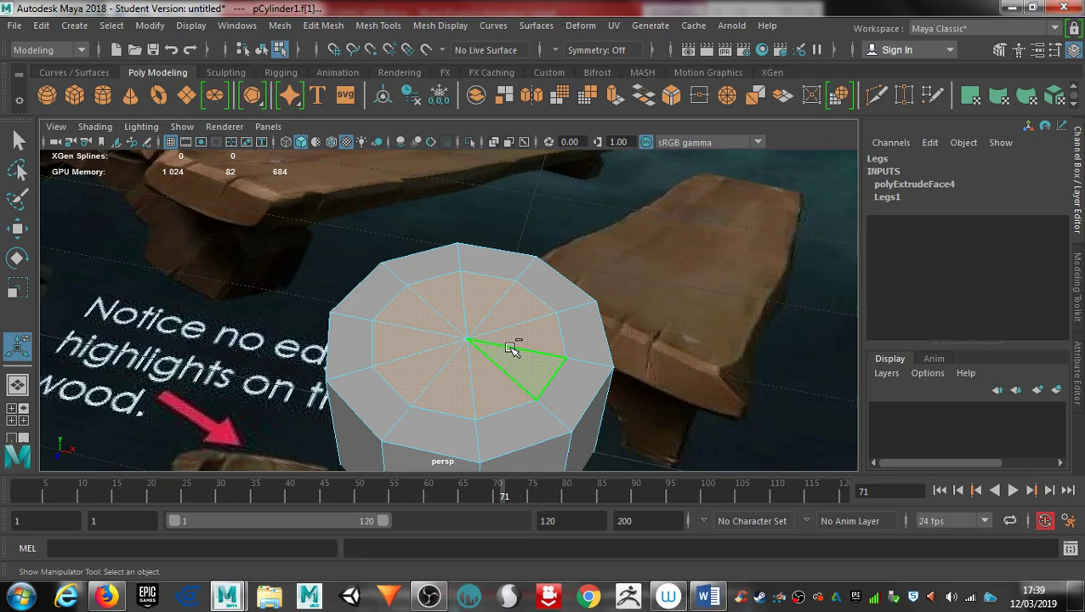
# Try to sink the cap's inner faces by extruding them with a Local Translate Z of -0.7.
pyautogui.hotkey('ctrl', 'e')
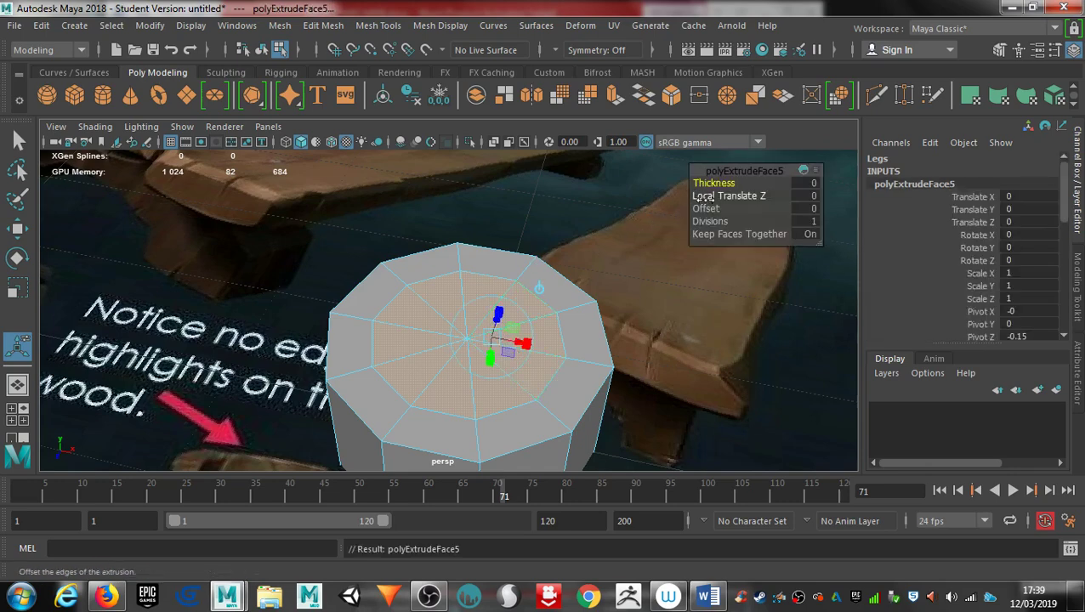
pyautogui.moveTo(714, 195); pyautogui.dragTo(701, 196)
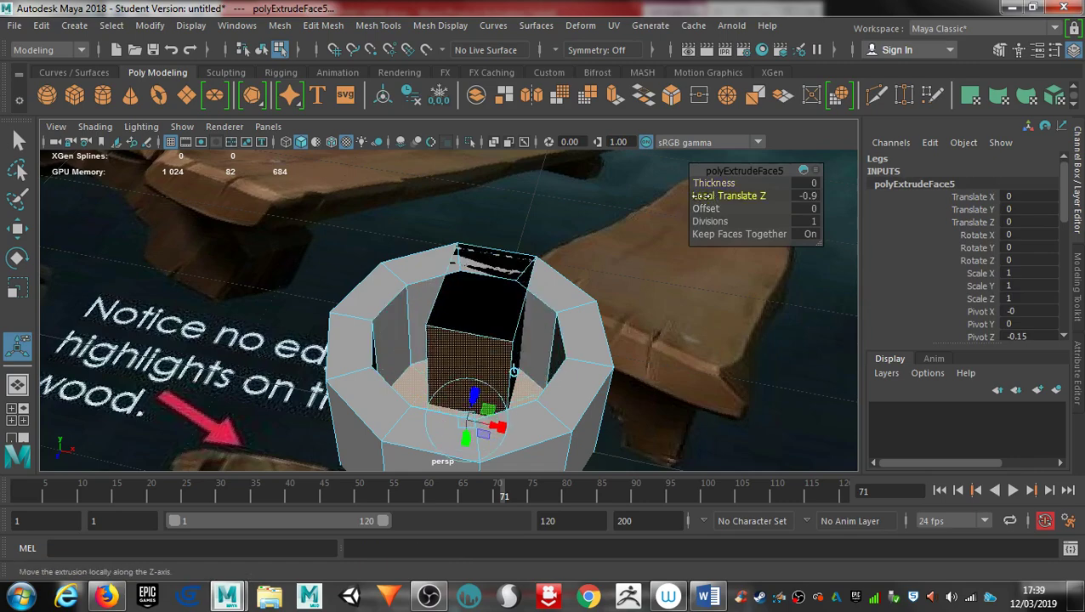
pyautogui.moveTo(702, 196); pyautogui.dragTo(680, 195, button='middle')
pyautogui.keyDown('alt'); pyautogui.moveTo(602, 332); pyautogui.dragTo(488, 362); pyautogui.keyUp('alt')
pyautogui.moveTo(728, 196); pyautogui.dragTo(720, 196)
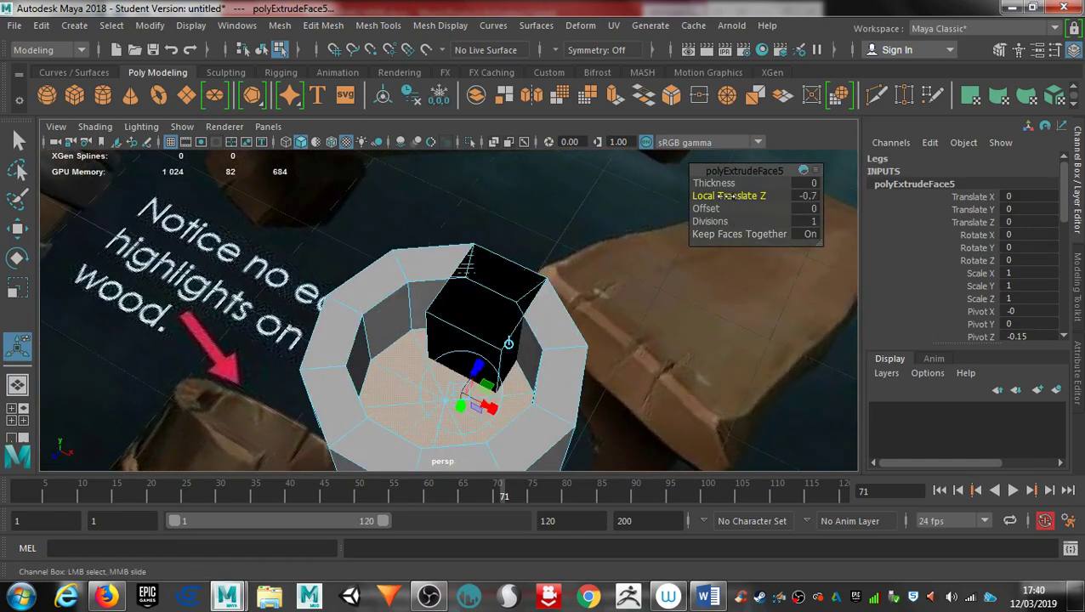
# Undo the recess extrusion, the inner face selection and the cap extrusion's offset, and check the cylinder's underside.
pyautogui.hotkey('ctrl', 'z')
pyautogui.keyDown('alt'); pyautogui.moveTo(739, 273); pyautogui.dragTo(397, 128); pyautogui.keyUp('alt')
pyautogui.keyDown('alt'); pyautogui.moveTo(440, 365); pyautogui.dragTo(459, 187, button='middle'); pyautogui.keyUp('alt')
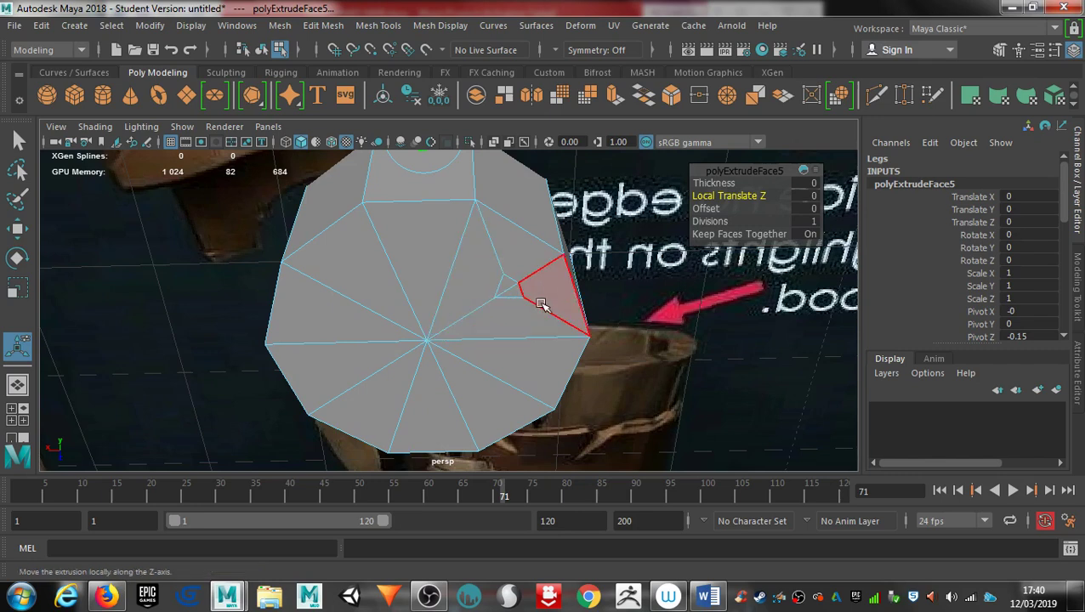
pyautogui.hotkey('ctrl', 'z')
pyautogui.hotkey('ctrl', 'z')
pyautogui.hotkey('ctrl', 'z')
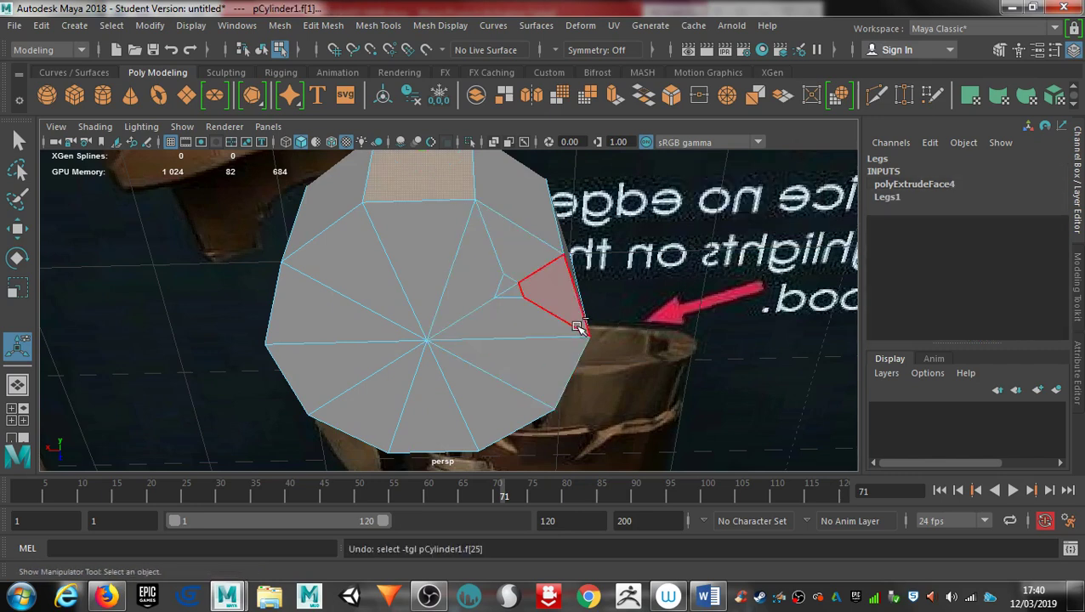
pyautogui.hotkey('ctrl', 'z')
pyautogui.hotkey('ctrl', 'z')
pyautogui.hotkey('ctrl', 'z')
pyautogui.hotkey('ctrl', 'z')
pyautogui.hotkey('ctrl', 'z')
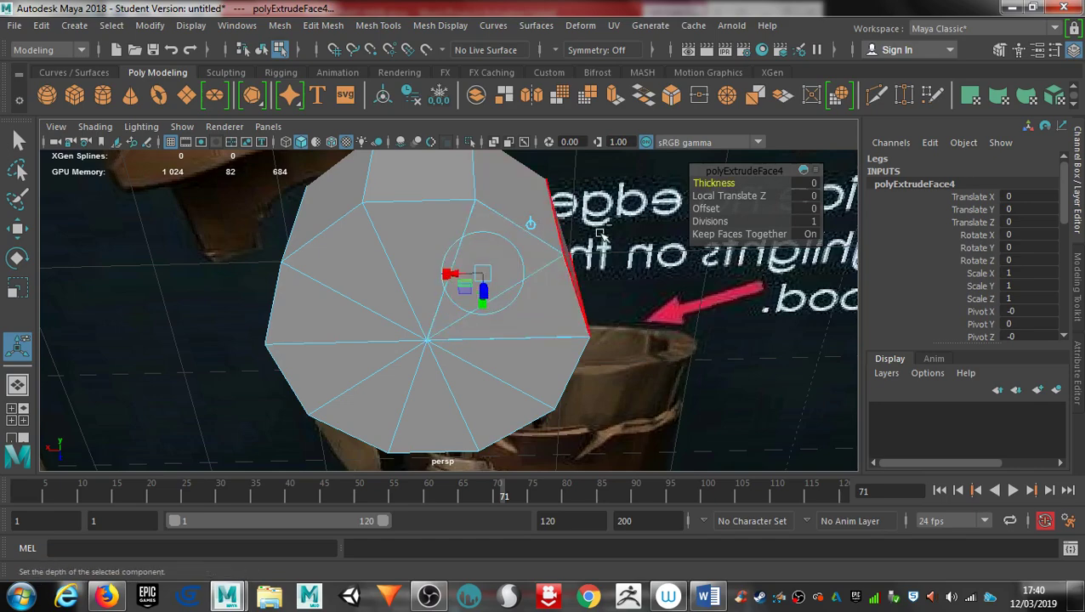
# Set the Offset of the top-cap extrusion to 0.3, leaving its Local Translate Z at 0.
pyautogui.keyDown('alt'); pyautogui.moveTo(530, 223); pyautogui.dragTo(617, 380); pyautogui.keyUp('alt')
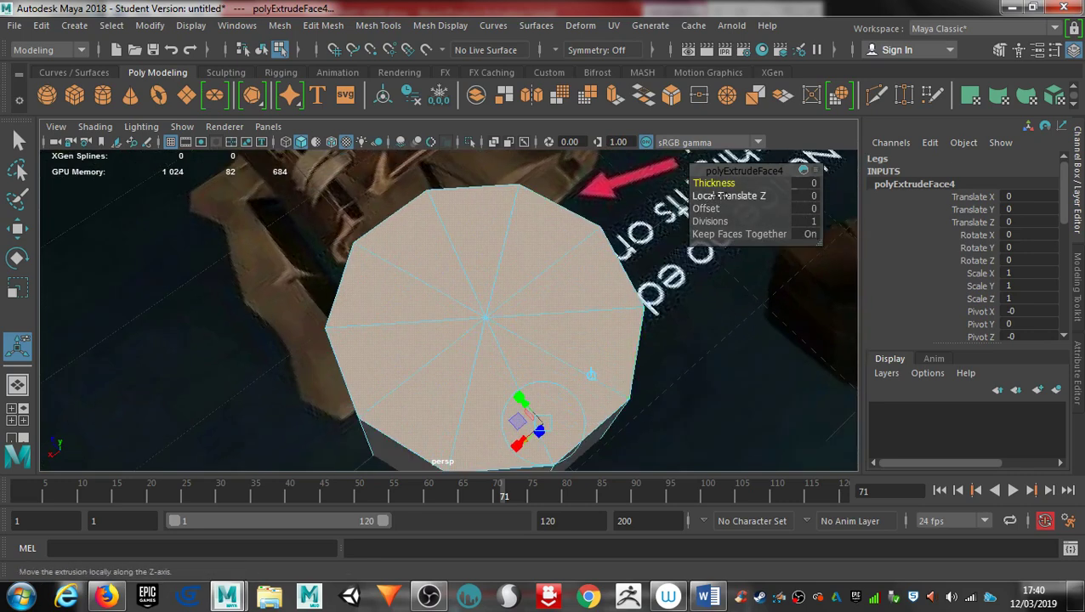
pyautogui.moveTo(720, 196); pyautogui.dragTo(720, 196)
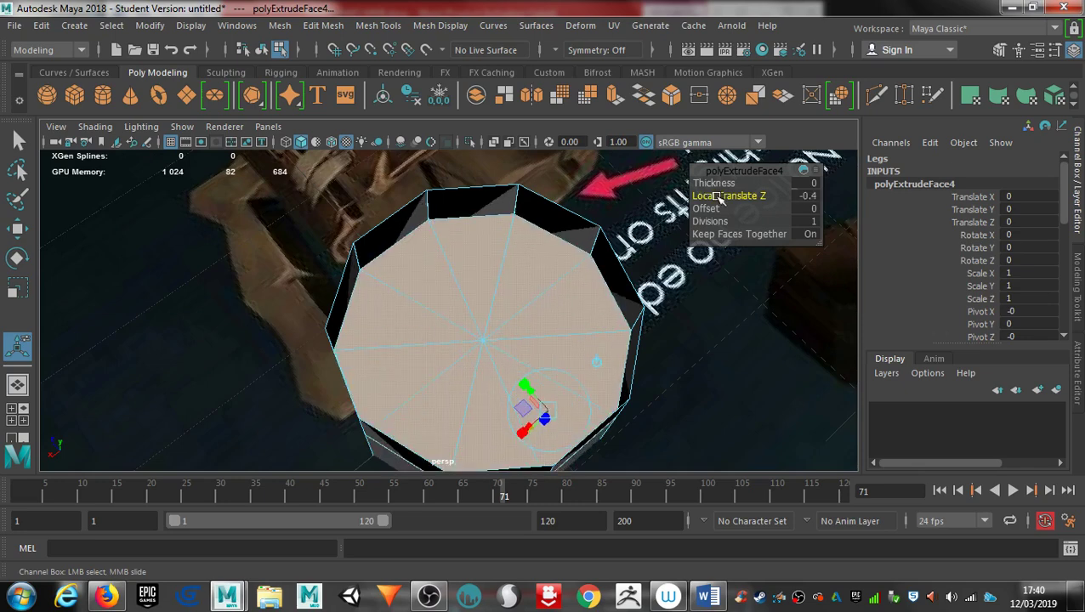
pyautogui.hotkey('ctrl', 'z')
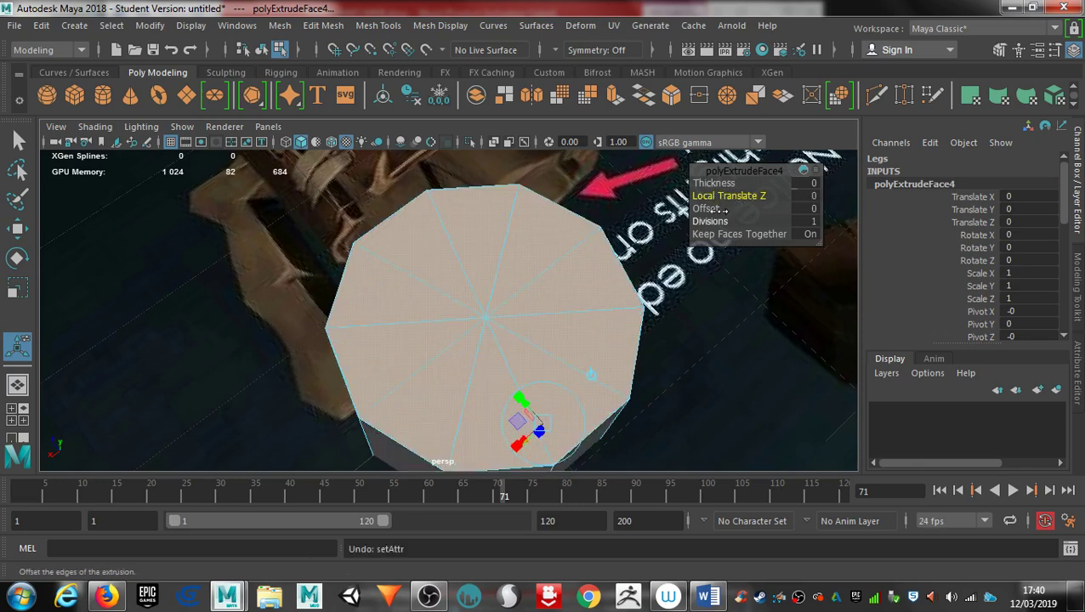
pyautogui.moveTo(721, 210)
pyautogui.mouseDown()
pyautogui.moveTo(738, 209)
pyautogui.moveTo(722, 209)
pyautogui.mouseUp()
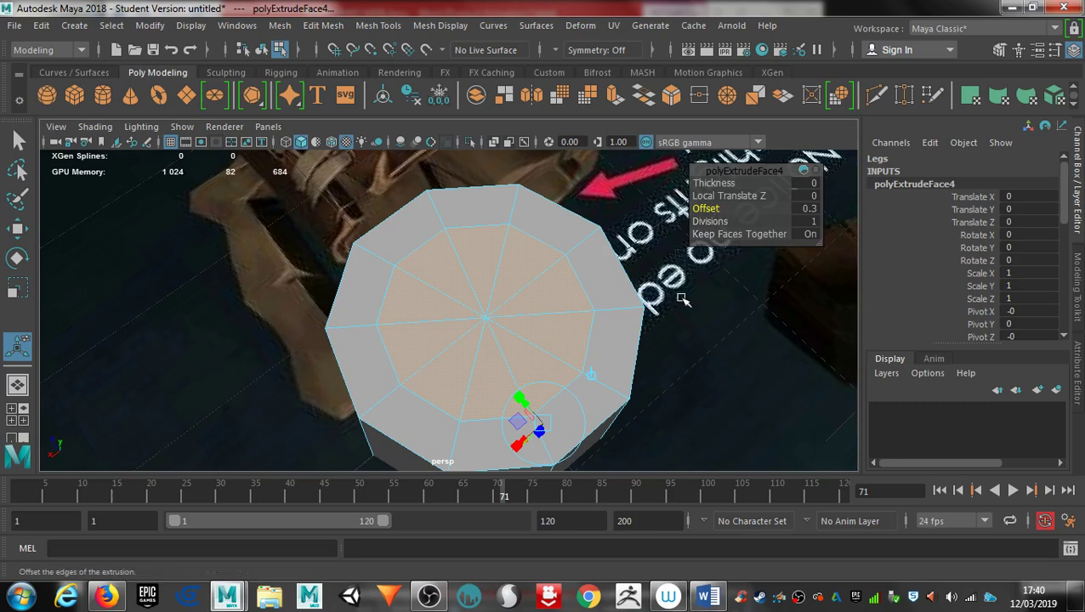
# Select the inset faces of the cylinder's top cap and extrude them downward with a Local Translate Z of -1.6.
pyautogui.click(733, 368)
pyautogui.click(560, 293)
pyautogui.moveTo(561, 293)
pyautogui.mouseDown()
pyautogui.moveTo(528, 259)
pyautogui.moveTo(484, 256)
pyautogui.moveTo(440, 269)
pyautogui.moveTo(427, 315)
pyautogui.moveTo(443, 358)
pyautogui.moveTo(482, 375)
pyautogui.moveTo(520, 370)
pyautogui.moveTo(567, 340)
pyautogui.mouseUp()
pyautogui.keyDown('alt'); pyautogui.moveTo(670, 425); pyautogui.dragTo(685, 371); pyautogui.keyUp('alt')
pyautogui.hotkey('ctrl', 'e')
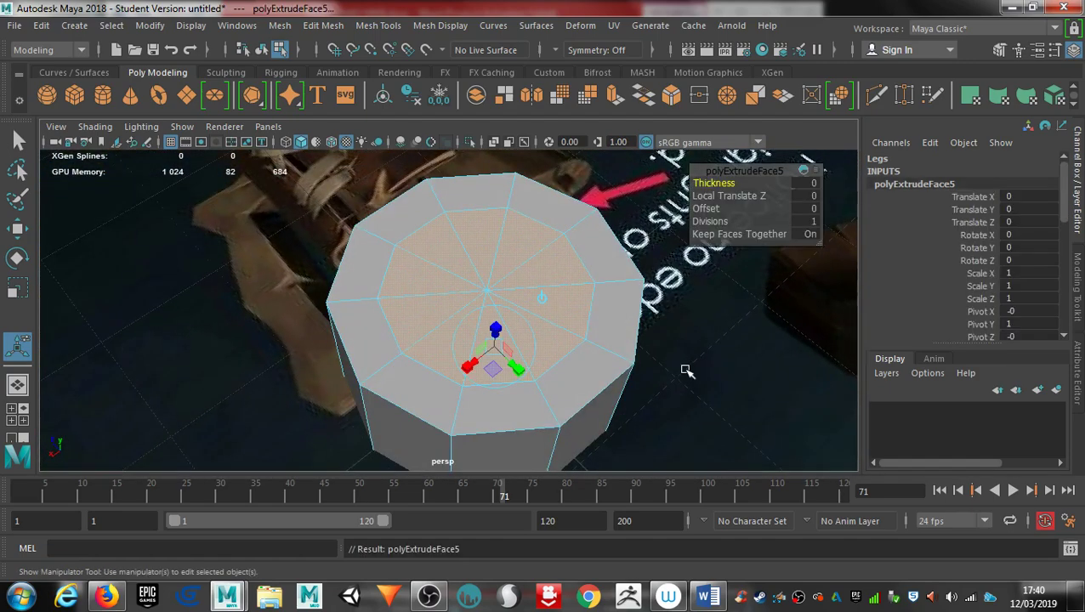
pyautogui.moveTo(753, 195); pyautogui.dragTo(744, 197)
pyautogui.keyDown('alt'); pyautogui.moveTo(653, 380); pyautogui.dragTo(541, 359); pyautogui.keyUp('alt')
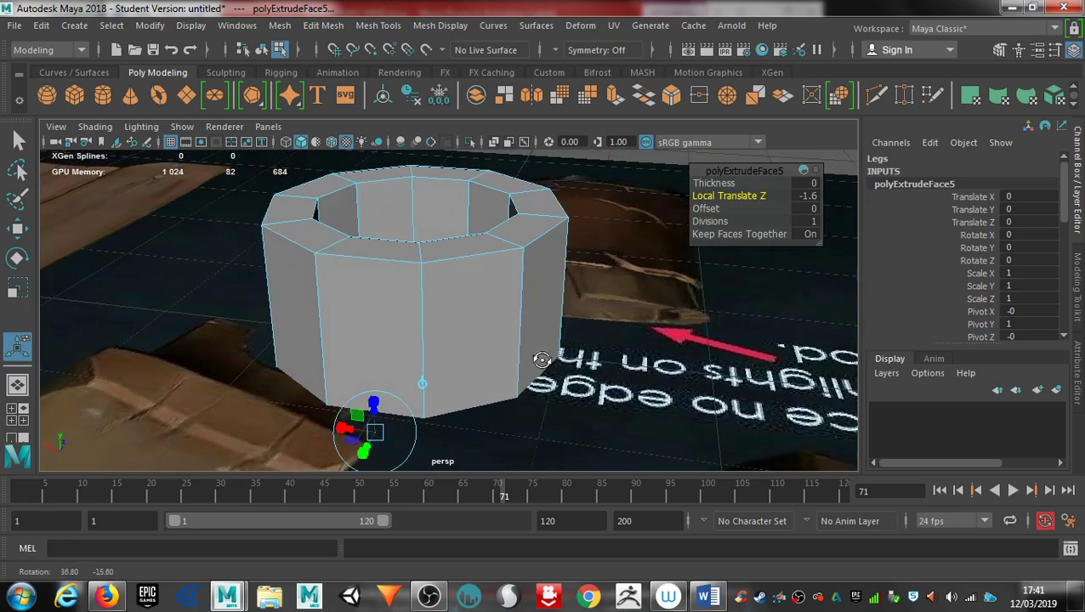
# Insert an edge loop around the middle of the hollowed cylinder's outer wall with Multi-Cut.
pyautogui.click(876, 95)
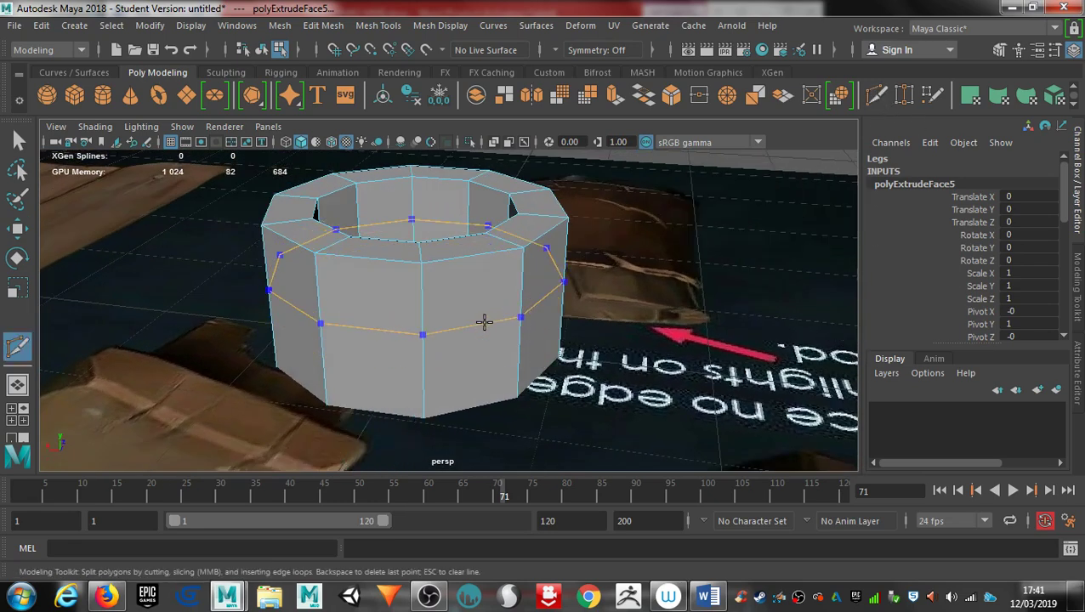
pyautogui.keyDown('alt'); pyautogui.moveTo(520, 333); pyautogui.dragTo(473, 303, button='right'); pyautogui.keyUp('alt')
pyautogui.keyDown('alt'); pyautogui.moveTo(472, 304); pyautogui.dragTo(380, 355); pyautogui.keyUp('alt')
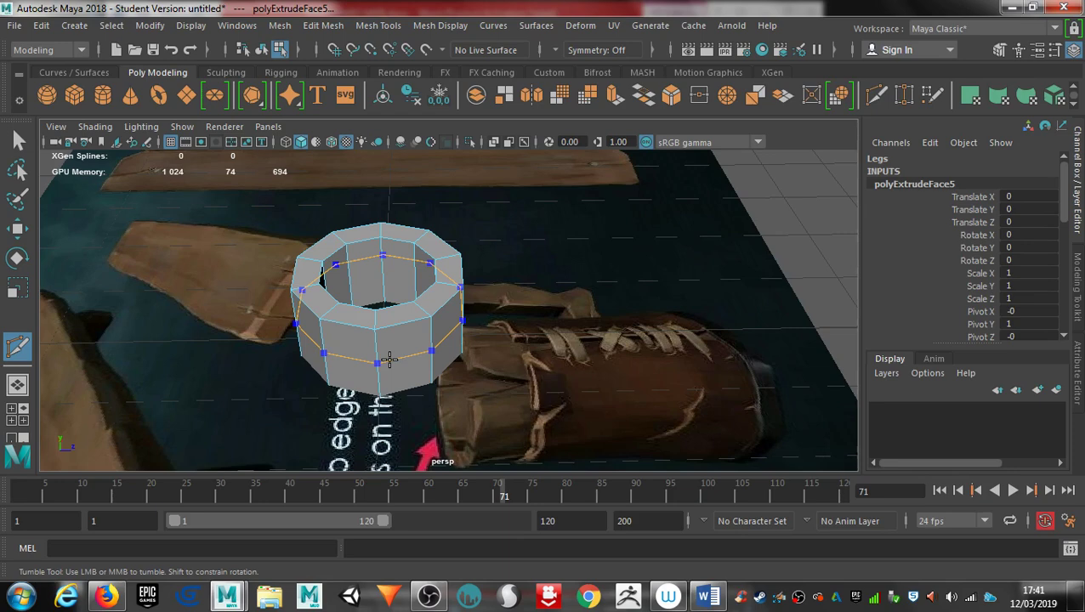
pyautogui.keyDown('ctrl'); pyautogui.click(389, 361); pyautogui.keyUp('ctrl')
pyautogui.keyDown('alt'); pyautogui.moveTo(455, 295); pyautogui.dragTo(450, 330); pyautogui.keyUp('alt')
pyautogui.moveTo(424, 294); pyautogui.dragTo(434, 194, button='right')
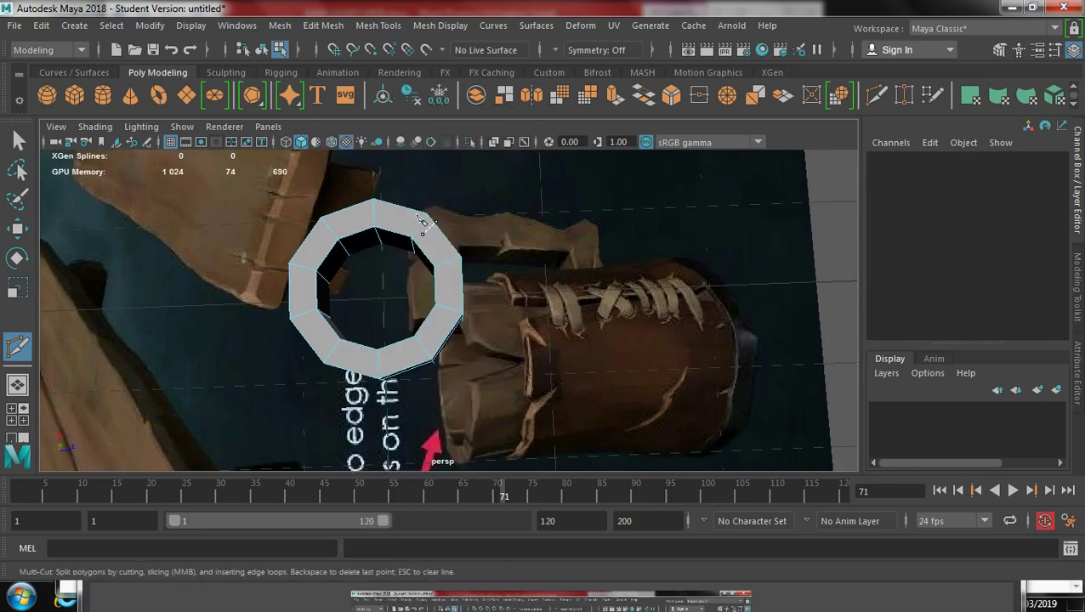
# Select all faces in the cylinder's lower half, below the new edge loop, and delete them.
pyautogui.click(18, 143)
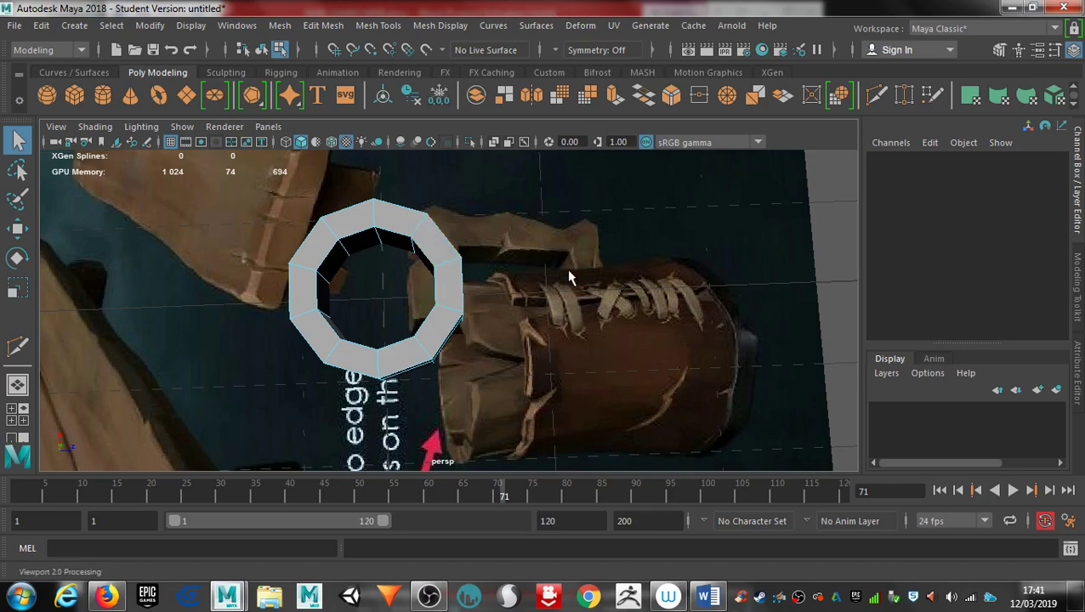
pyautogui.keyDown('alt'); pyautogui.moveTo(572, 300); pyautogui.dragTo(529, 271); pyautogui.keyUp('alt')
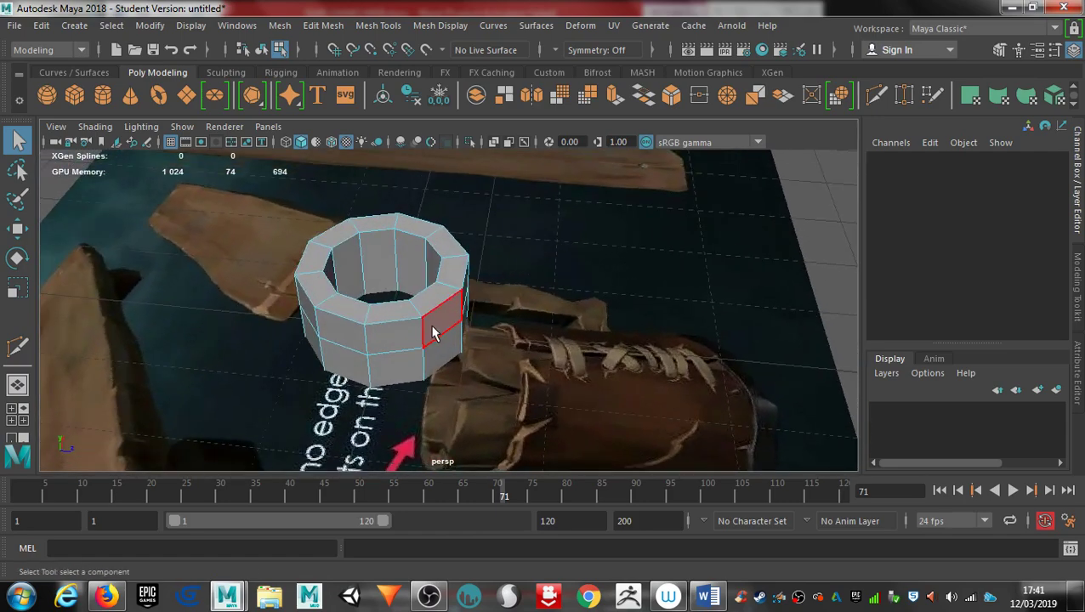
pyautogui.keyDown('alt'); pyautogui.moveTo(430, 334); pyautogui.dragTo(368, 300); pyautogui.keyUp('alt')
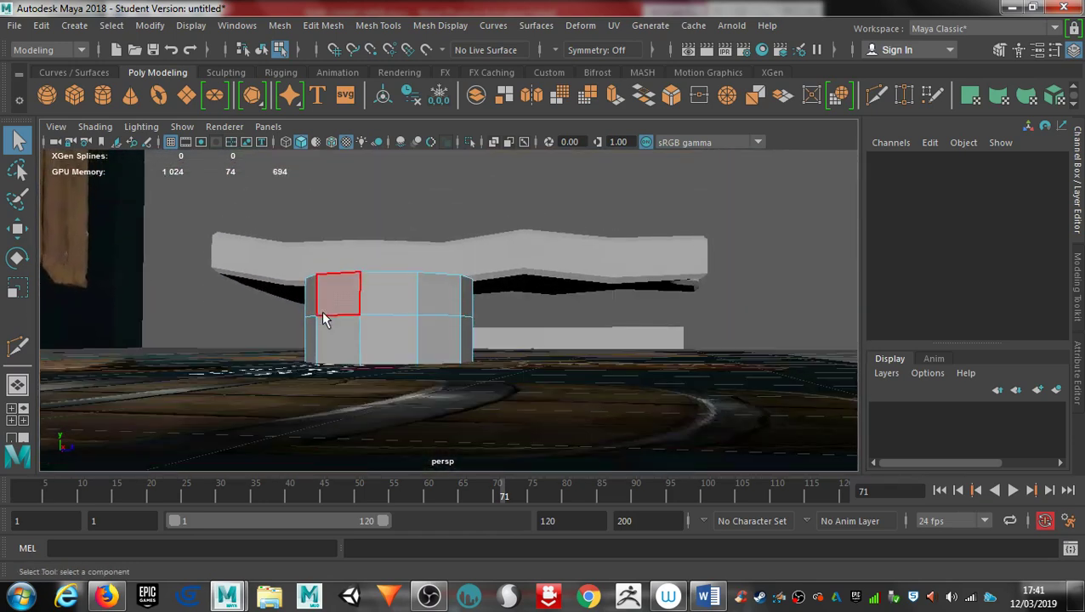
pyautogui.moveTo(283, 331); pyautogui.dragTo(499, 381)
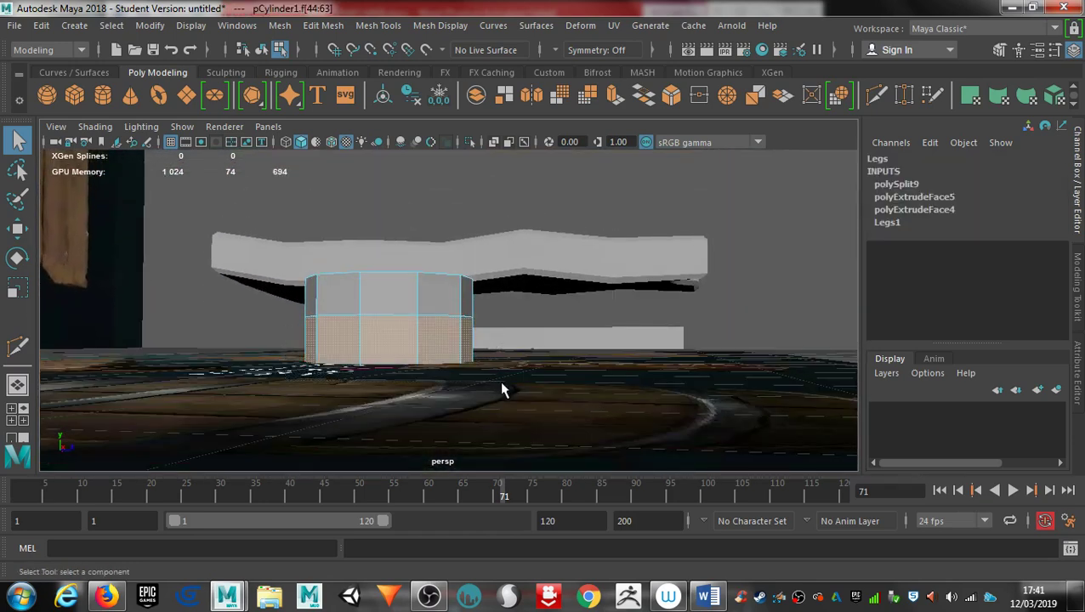
pyautogui.click(497, 387)
# Delete the leftover faces beneath the halved cylinder so that its underside is open.
pyautogui.keyDown('alt'); pyautogui.moveTo(426, 361); pyautogui.dragTo(476, 465); pyautogui.keyUp('alt')
pyautogui.moveTo(515, 416)
pyautogui.keyDown('alt'); pyautogui.mouseDown()
pyautogui.moveTo(517, 456)
pyautogui.moveTo(526, 406)
pyautogui.mouseUp(); pyautogui.keyUp('alt')
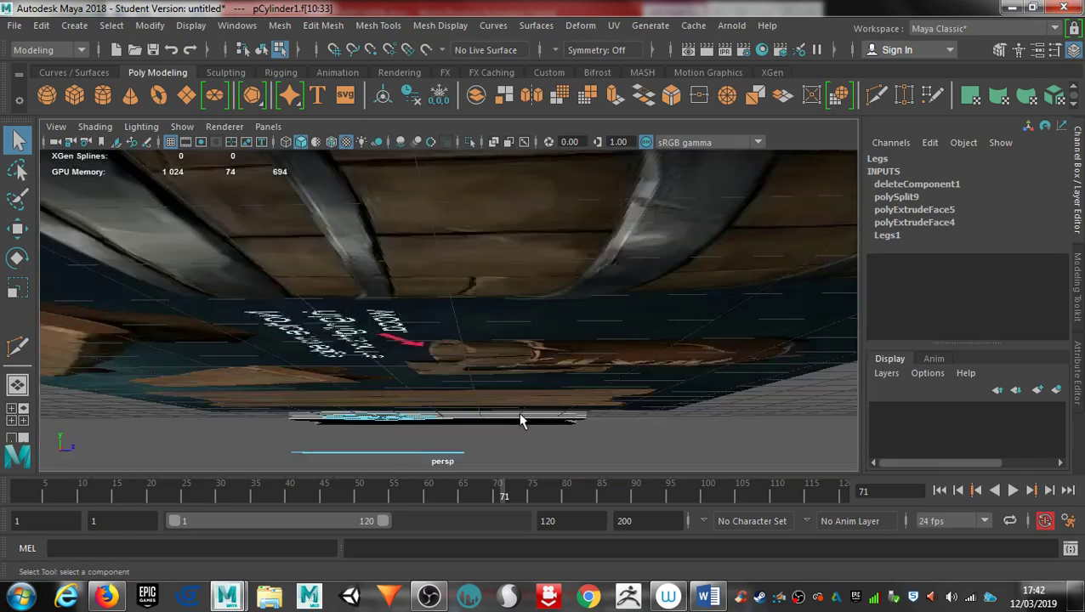
pyautogui.click(521, 418)
pyautogui.moveTo(457, 374)
pyautogui.keyDown('alt'); pyautogui.mouseDown()
pyautogui.moveTo(474, 370)
pyautogui.moveTo(477, 383)
pyautogui.moveTo(502, 327)
pyautogui.moveTo(471, 392)
pyautogui.moveTo(471, 363)
pyautogui.mouseUp(); pyautogui.keyUp('alt')
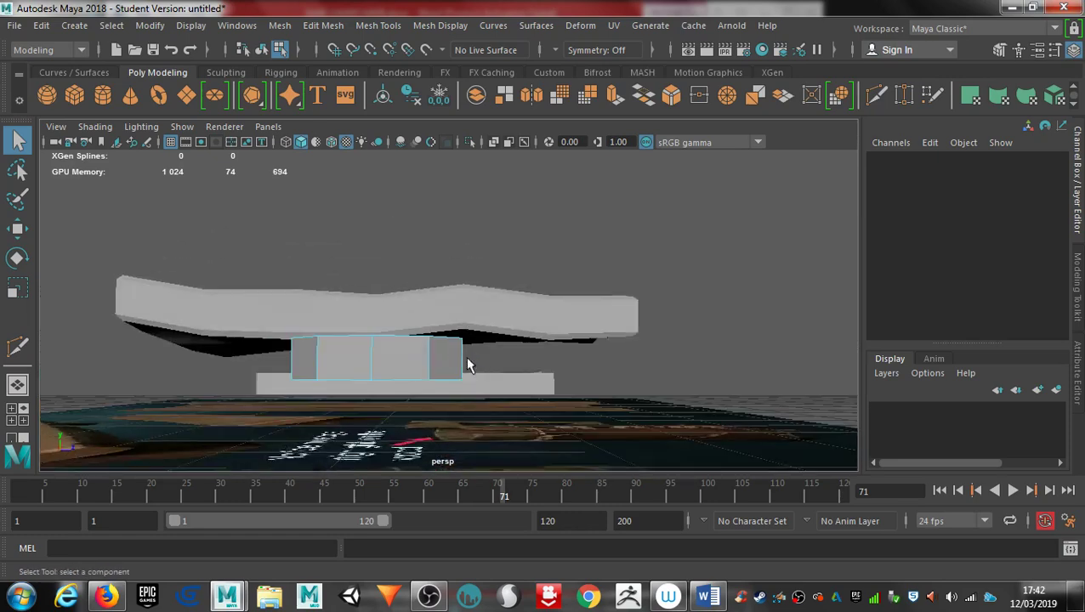
pyautogui.keyDown('alt'); pyautogui.moveTo(414, 406); pyautogui.dragTo(441, 399); pyautogui.keyUp('alt')
# Select the halved cylinder as a whole object and raise it to a Translate Y of 1.277.
pyautogui.moveTo(420, 385); pyautogui.dragTo(472, 51, button='right')
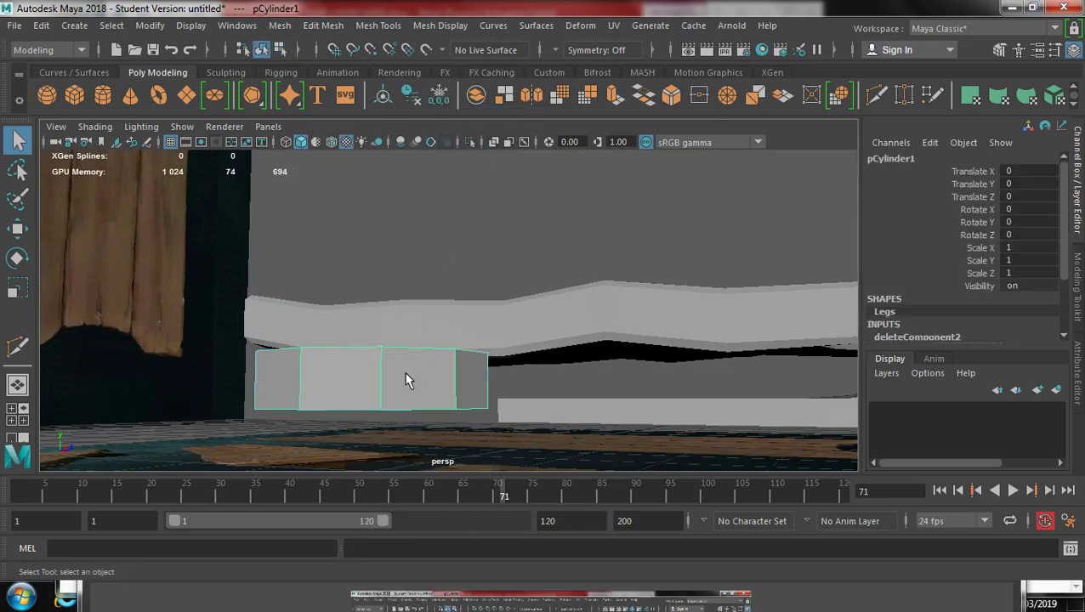
pyautogui.press('w')
pyautogui.moveTo(382, 394); pyautogui.dragTo(383, 281)
pyautogui.keyDown('alt'); pyautogui.moveTo(441, 435); pyautogui.dragTo(446, 401); pyautogui.keyUp('alt')
pyautogui.keyDown('alt'); pyautogui.moveTo(446, 401); pyautogui.dragTo(496, 581, button='middle'); pyautogui.keyUp('alt')
pyautogui.keyDown('alt'); pyautogui.moveTo(497, 581); pyautogui.dragTo(454, 346); pyautogui.keyUp('alt')
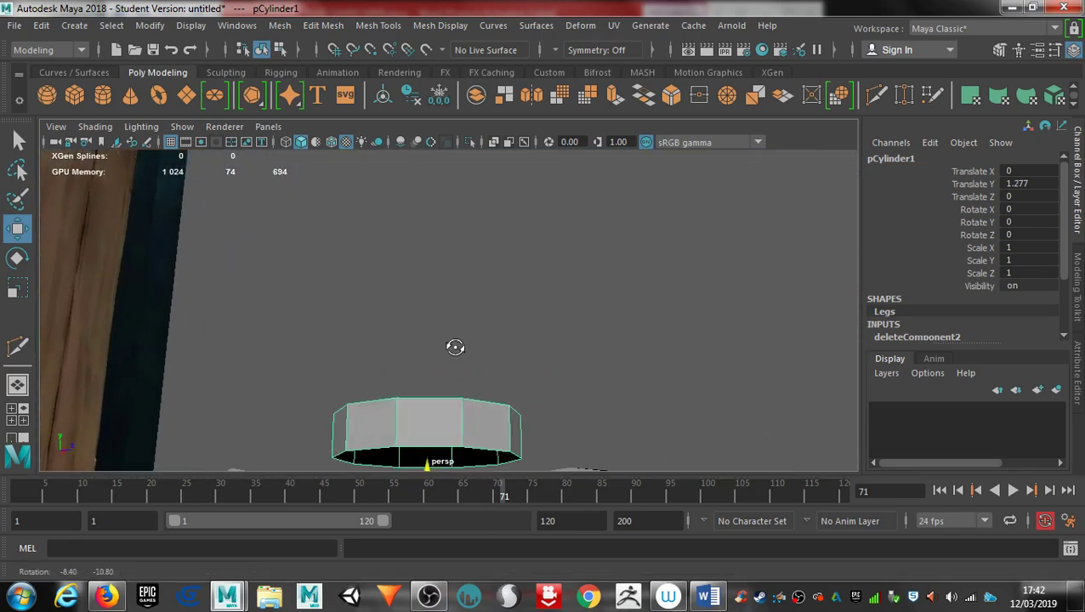
# Select the edge loop around the ring's outer bottom rim and check the ring from several angles.
pyautogui.moveTo(433, 455); pyautogui.dragTo(431, 92, button='right')
pyautogui.click(433, 446)
pyautogui.doubleClick(432, 447)
pyautogui.keyDown('alt'); pyautogui.moveTo(498, 400); pyautogui.dragTo(487, 303); pyautogui.keyUp('alt')
pyautogui.keyDown('alt'); pyautogui.moveTo(447, 293); pyautogui.dragTo(450, 349, button='middle'); pyautogui.keyUp('alt')
pyautogui.keyDown('alt'); pyautogui.moveTo(450, 349); pyautogui.dragTo(612, 395, button='right'); pyautogui.keyUp('alt')
pyautogui.keyDown('alt'); pyautogui.moveTo(331, 304); pyautogui.dragTo(330, 266, button='middle'); pyautogui.keyUp('alt')
pyautogui.keyDown('alt'); pyautogui.moveTo(330, 266); pyautogui.dragTo(465, 383); pyautogui.keyUp('alt')
pyautogui.keyDown('alt'); pyautogui.moveTo(329, 382); pyautogui.dragTo(581, 208); pyautogui.keyUp('alt')
pyautogui.keyDown('alt'); pyautogui.moveTo(448, 375); pyautogui.dragTo(521, 270); pyautogui.keyUp('alt')
pyautogui.scroll(-3, 479, 300)
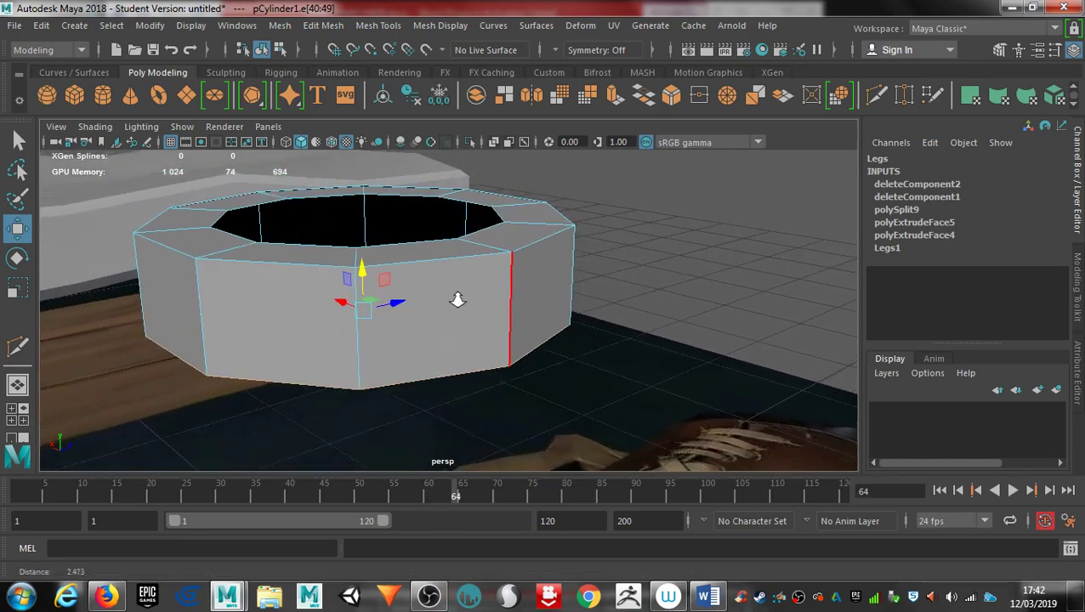
# Mirror the whole ring along the Y axis with an Offset of 1.6 to create its lower half.
pyautogui.keyDown('alt'); pyautogui.moveTo(471, 303); pyautogui.dragTo(472, 337); pyautogui.keyUp('alt')
pyautogui.moveTo(454, 319); pyautogui.dragTo(426, 141, button='right')
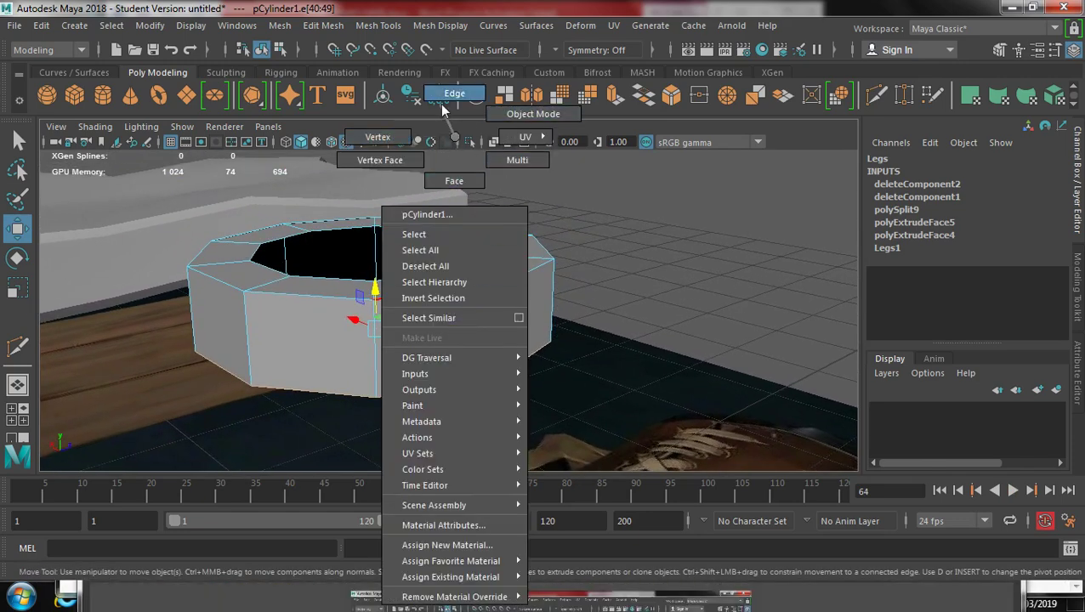
pyautogui.click(533, 113)
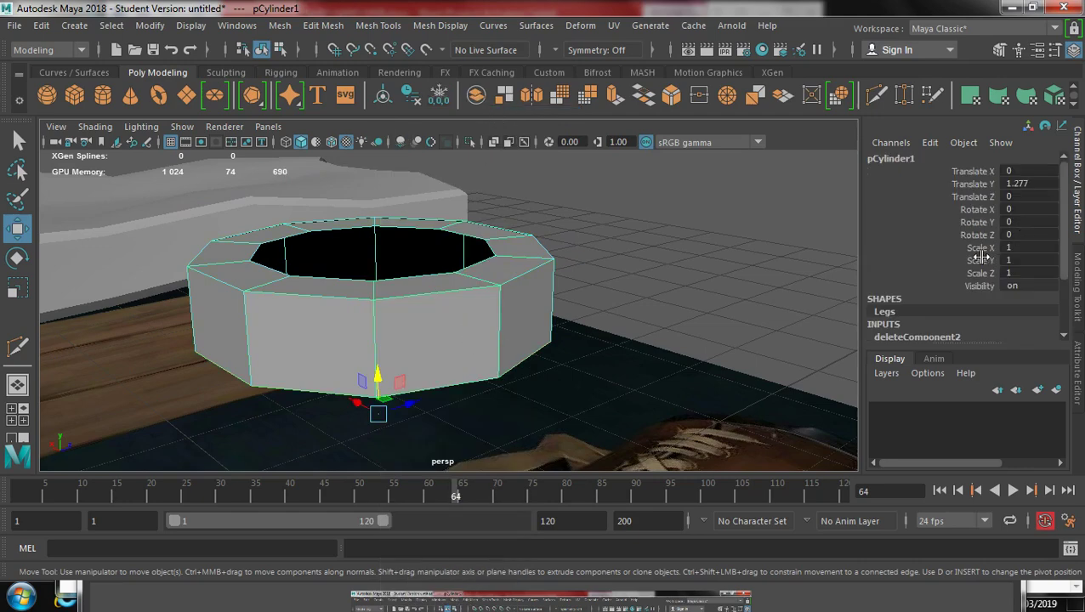
pyautogui.click(279, 26)
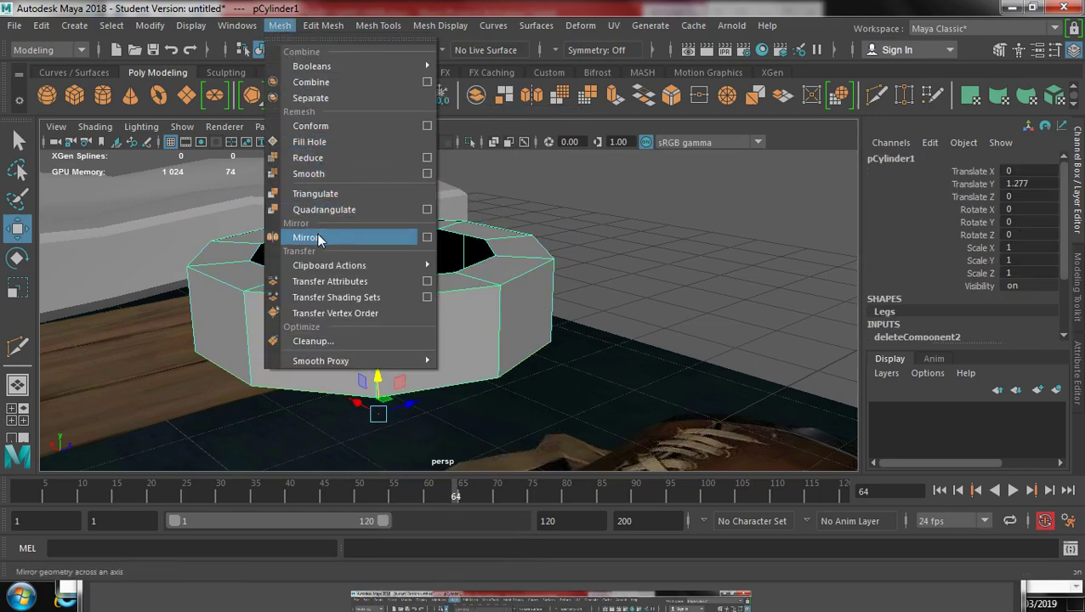
pyautogui.click(365, 239)
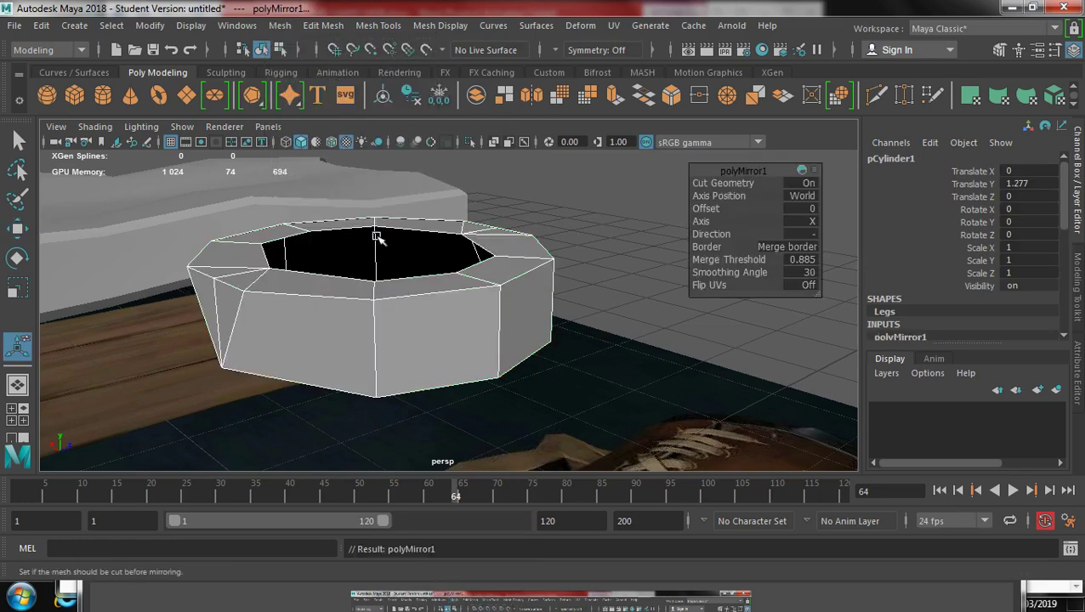
pyautogui.click(705, 221)
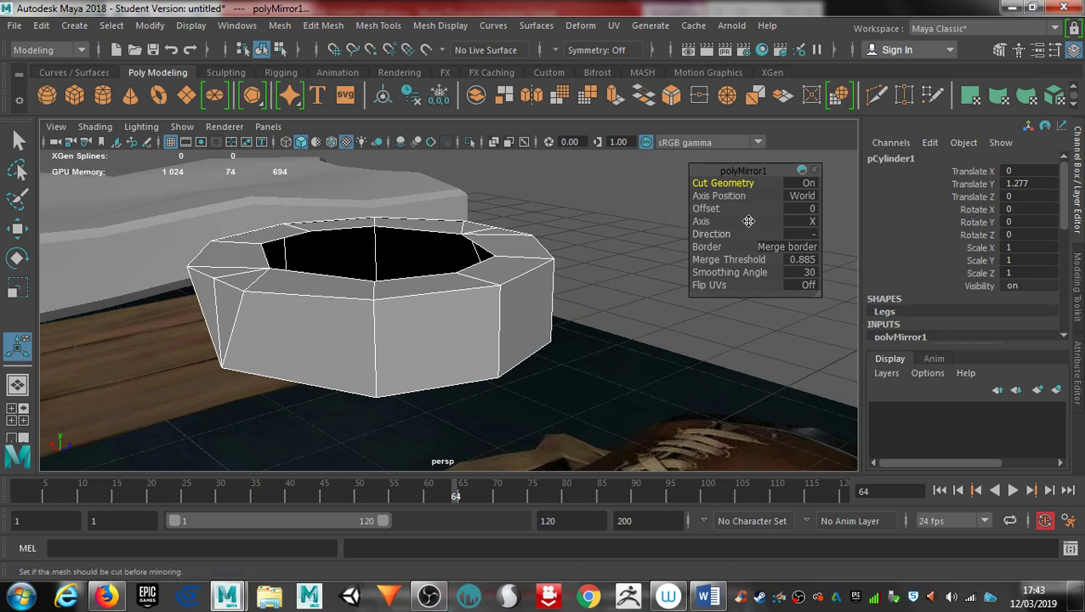
pyautogui.moveTo(697, 222); pyautogui.dragTo(812, 207)
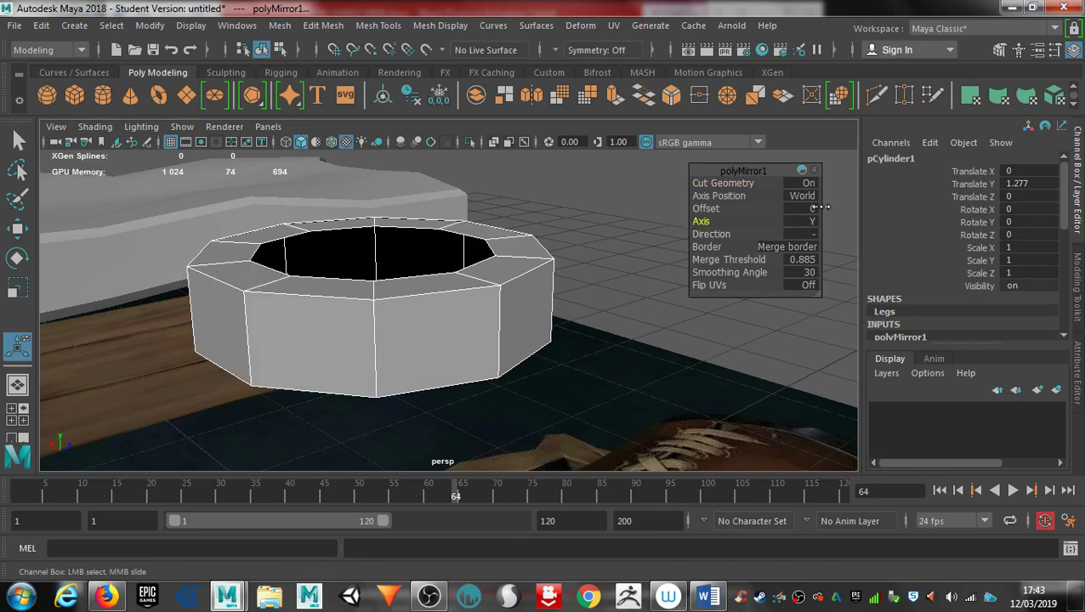
pyautogui.click(705, 209)
pyautogui.moveTo(707, 209); pyautogui.dragTo(723, 209, button='middle')
pyautogui.moveTo(721, 208); pyautogui.dragTo(724, 210)
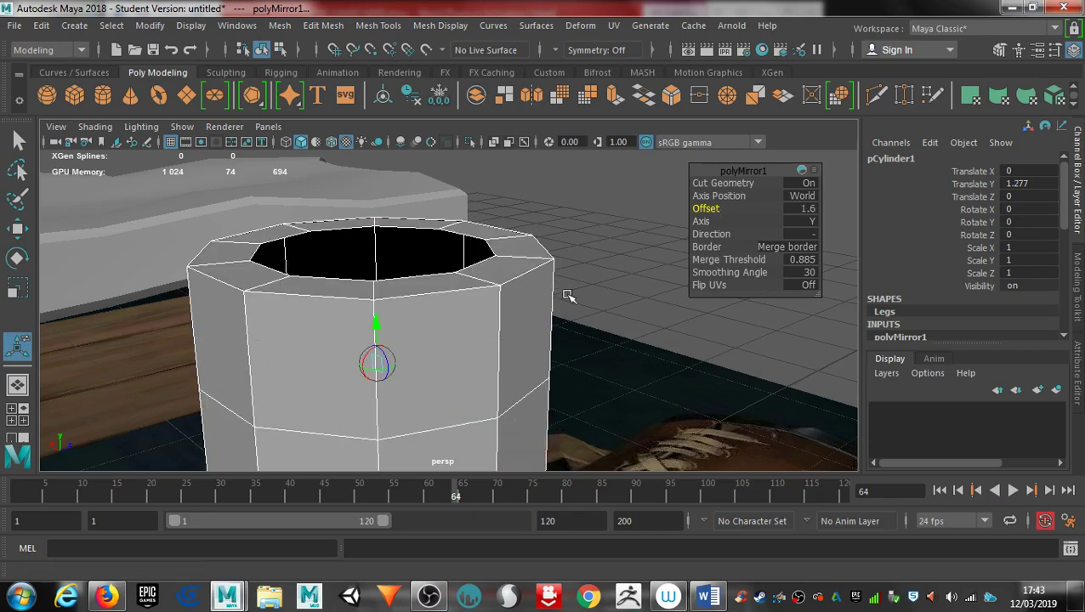
# Select the inner border edges at the top and bottom openings of the mirrored cylinder.
pyautogui.scroll(-5, 459, 297)
pyautogui.keyDown('alt'); pyautogui.moveTo(455, 351); pyautogui.dragTo(598, 371); pyautogui.keyUp('alt')
pyautogui.click(495, 288)
pyautogui.click(390, 375)
pyautogui.keyDown('alt'); pyautogui.moveTo(385, 374); pyautogui.dragTo(453, 309, button='middle'); pyautogui.keyUp('alt')
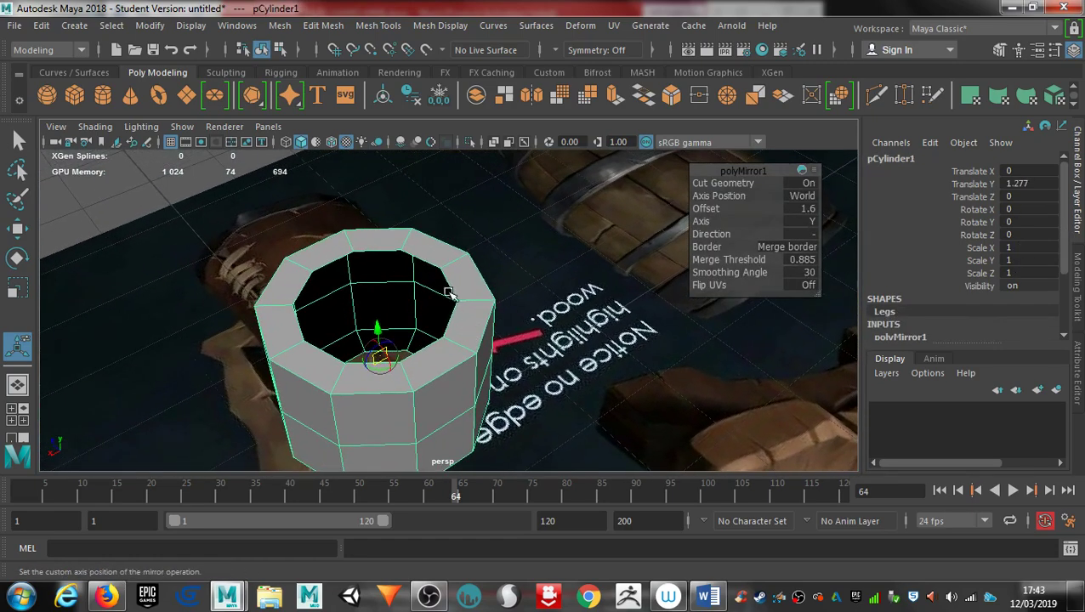
pyautogui.moveTo(443, 274); pyautogui.dragTo(418, 99, button='right')
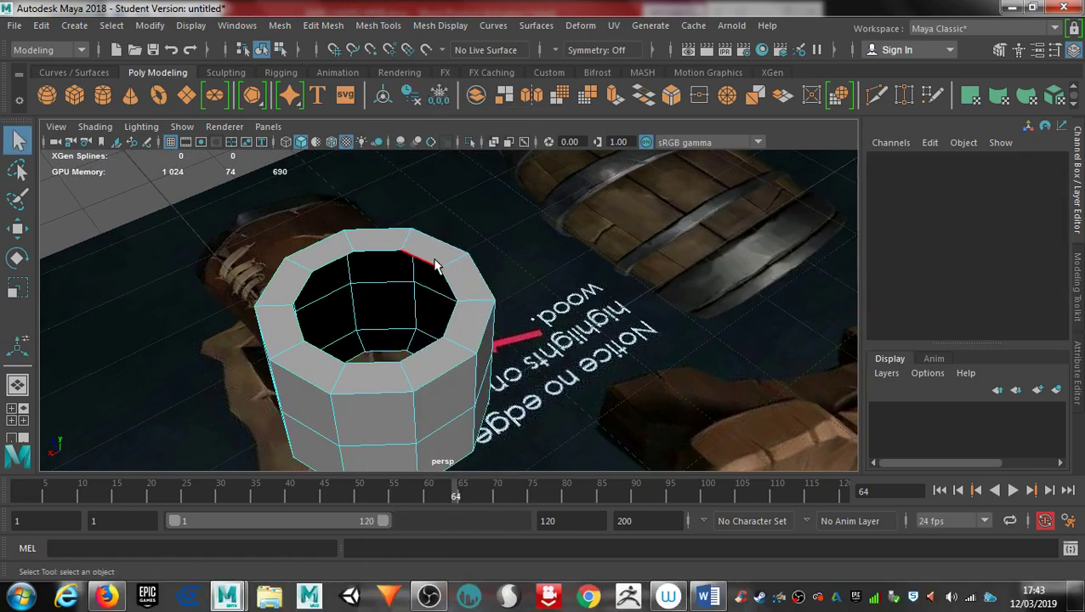
pyautogui.click(445, 284)
pyautogui.keyDown('alt'); pyautogui.moveTo(414, 384); pyautogui.dragTo(380, 321); pyautogui.keyUp('alt')
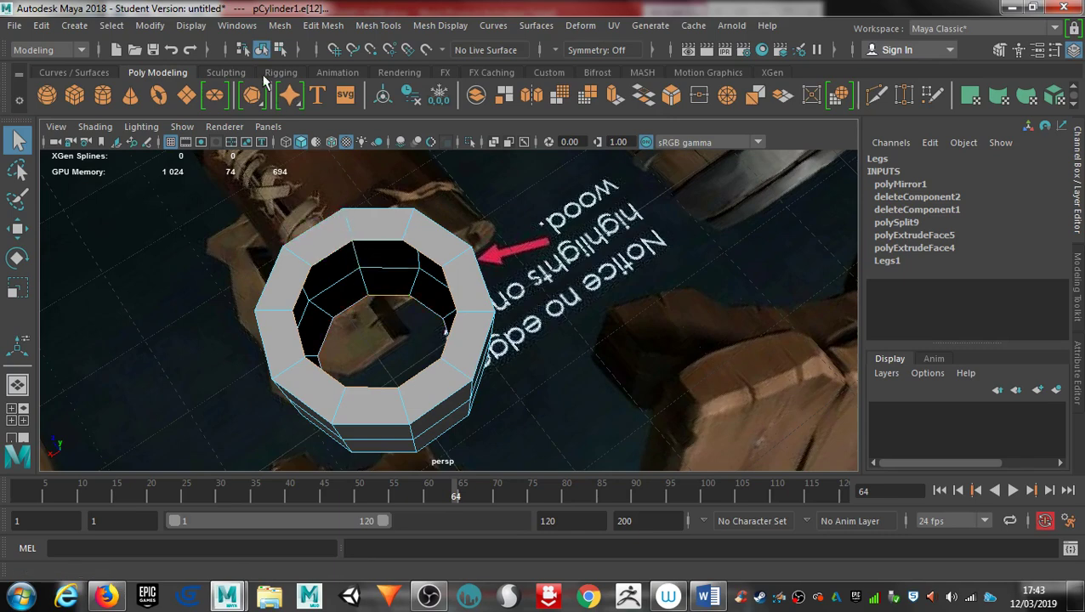
# Try to close the selected inner borders with Fill Hole, and undo it.
pyautogui.click(279, 26)
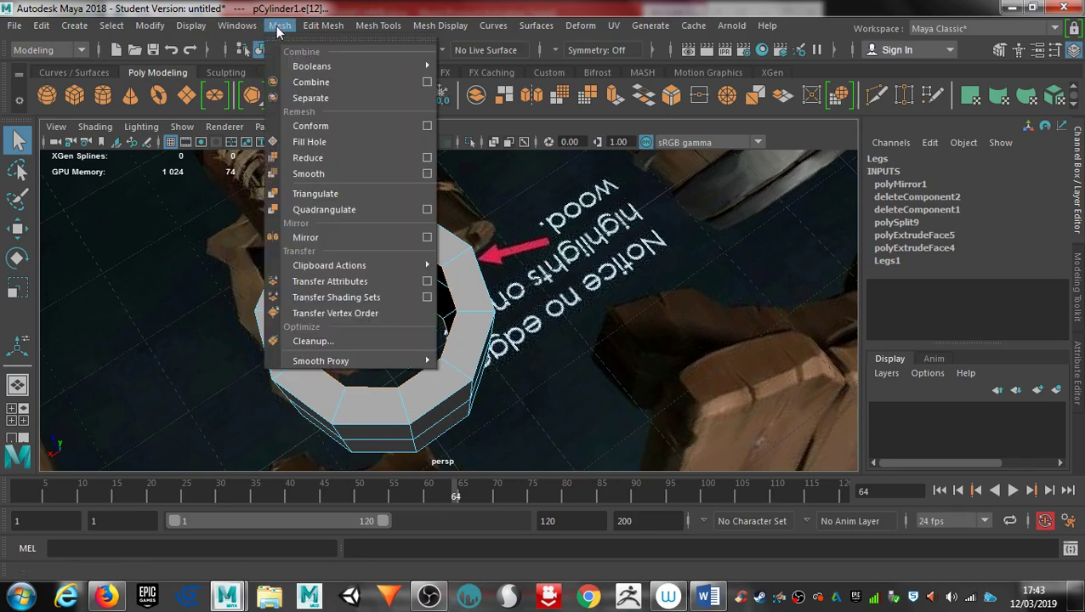
pyautogui.click(341, 142)
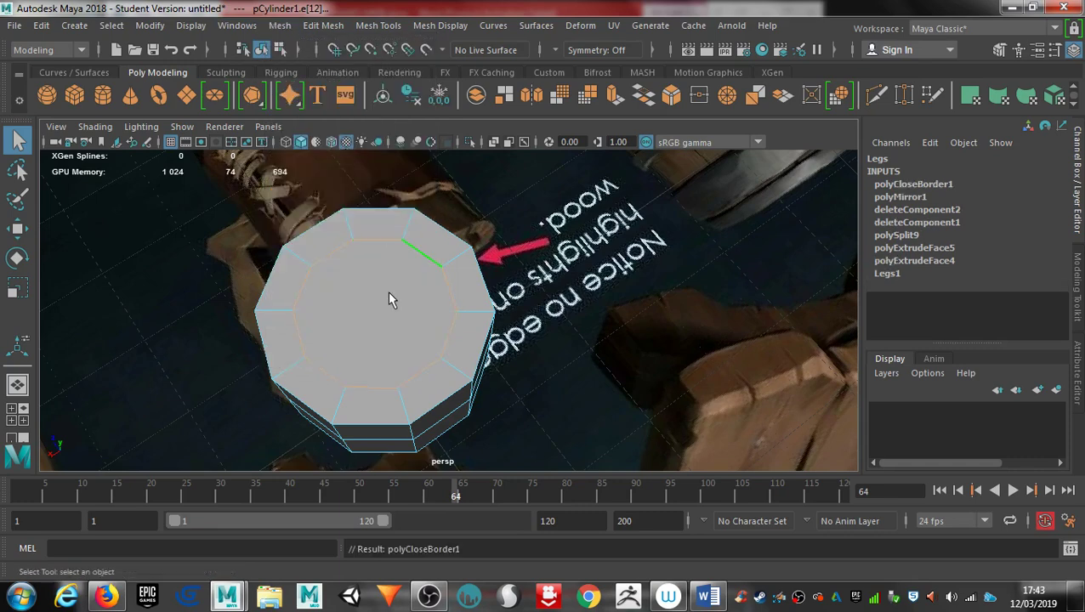
pyautogui.hotkey('ctrl', 'z')
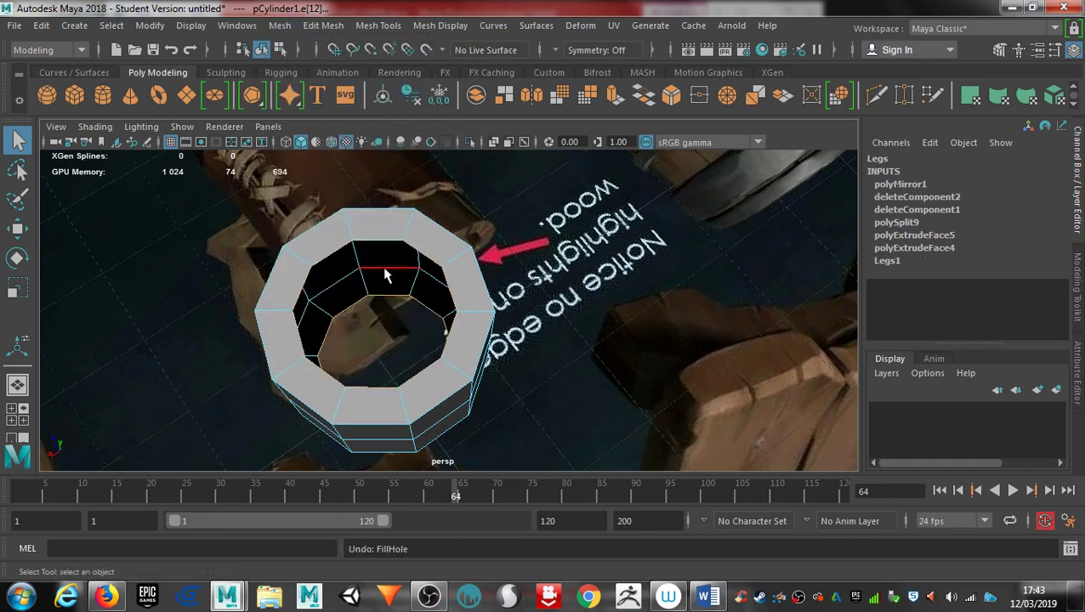
# Bridge the selected inner border edges to form the cylinder's inner wall.
pyautogui.click(1000, 50)
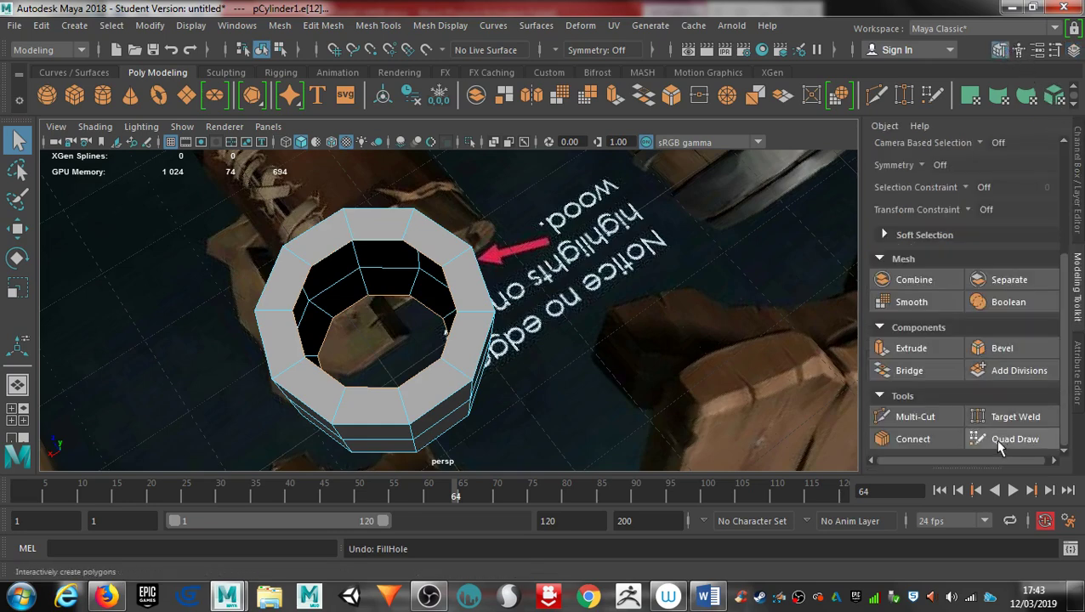
pyautogui.click(914, 370)
pyautogui.keyDown('alt'); pyautogui.moveTo(448, 357); pyautogui.dragTo(512, 337); pyautogui.keyUp('alt')
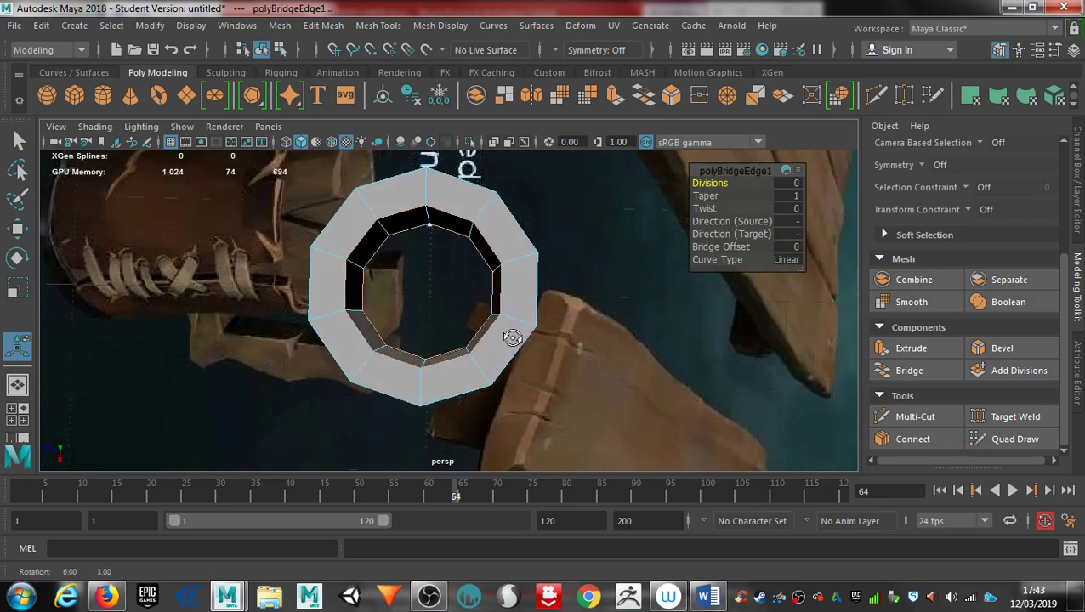
# Select all faces of four neighbouring segments on one side of the hollow cylinder and delete them.
pyautogui.moveTo(414, 137); pyautogui.dragTo(408, 178, button='right')
pyautogui.moveTo(311, 337); pyautogui.dragTo(572, 438)
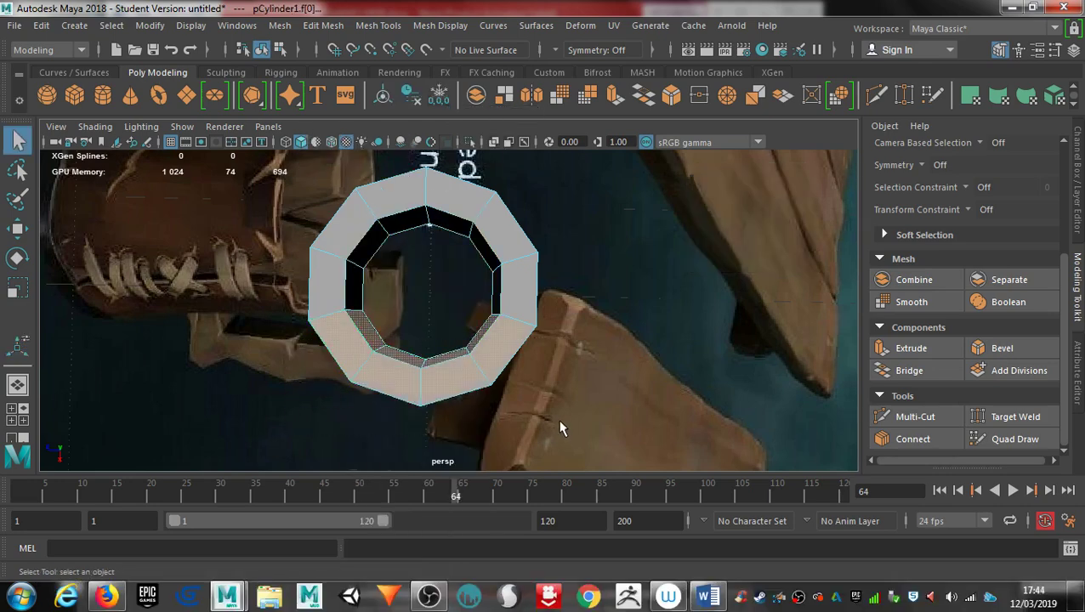
pyautogui.press('Delete')
# Select the border edges of one open end of the arc and close it with Fill Hole.
pyautogui.keyDown('alt'); pyautogui.moveTo(388, 366); pyautogui.dragTo(485, 377); pyautogui.keyUp('alt')
pyautogui.moveTo(313, 364); pyautogui.dragTo(308, 97, button='right')
pyautogui.click(243, 106)
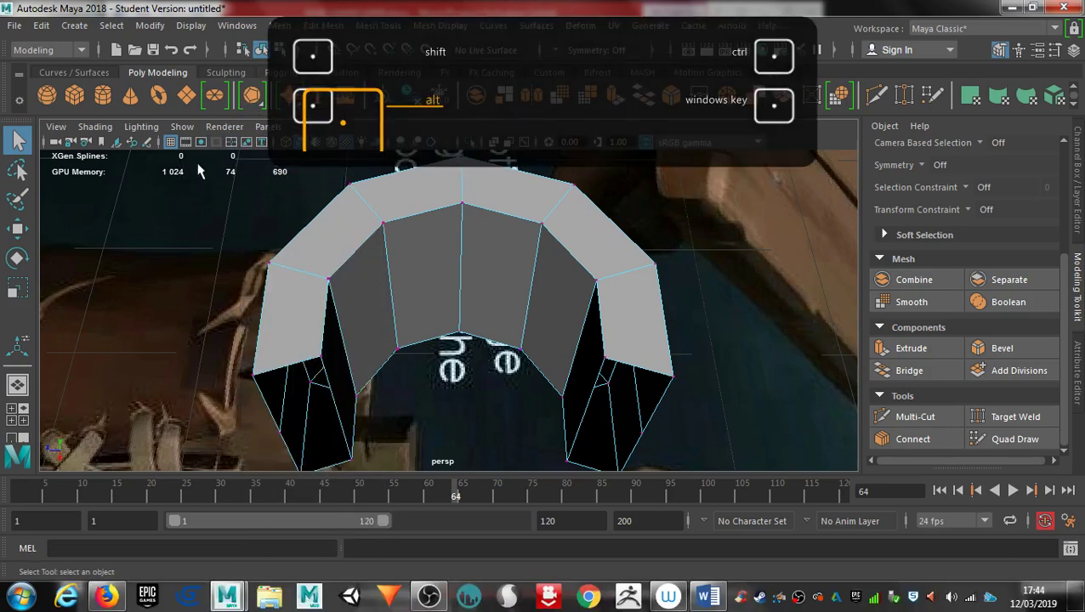
pyautogui.click(254, 302)
pyautogui.click(295, 387)
pyautogui.moveTo(298, 380); pyautogui.dragTo(297, 377, button='right')
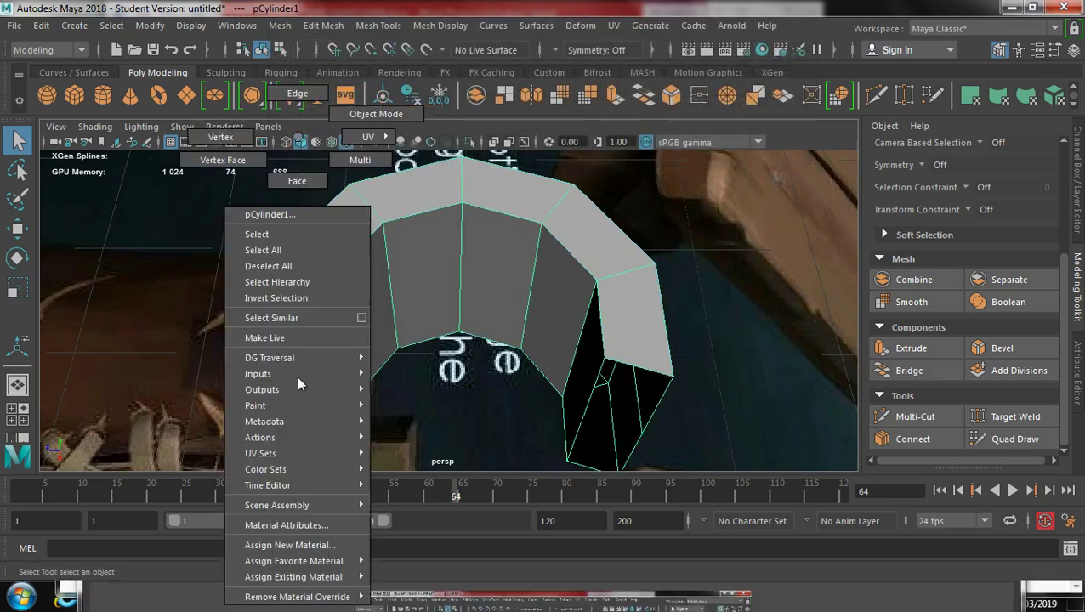
pyautogui.click(295, 95)
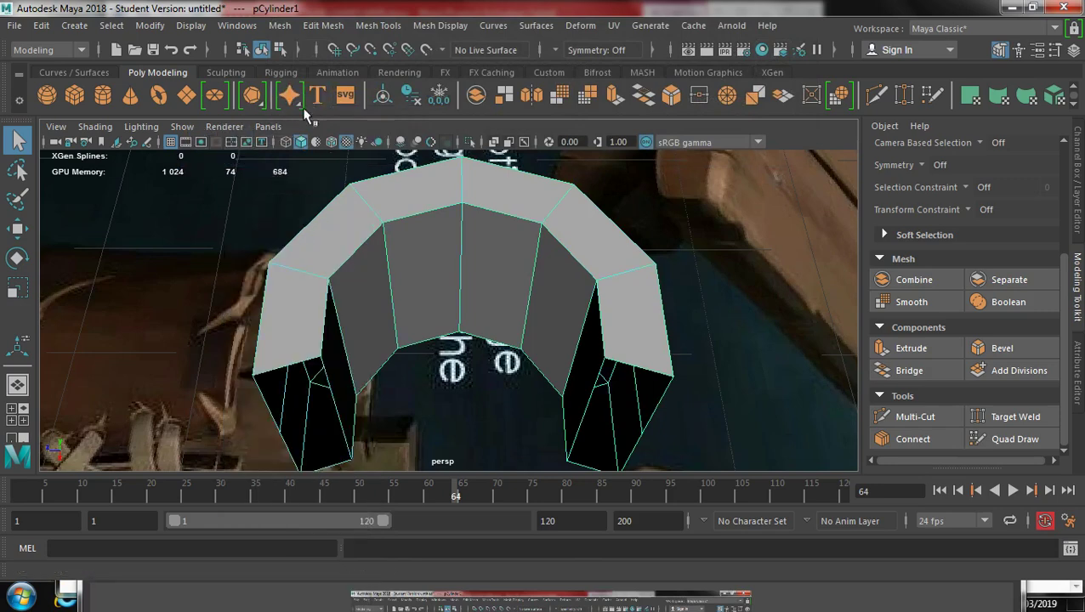
pyautogui.click(291, 368)
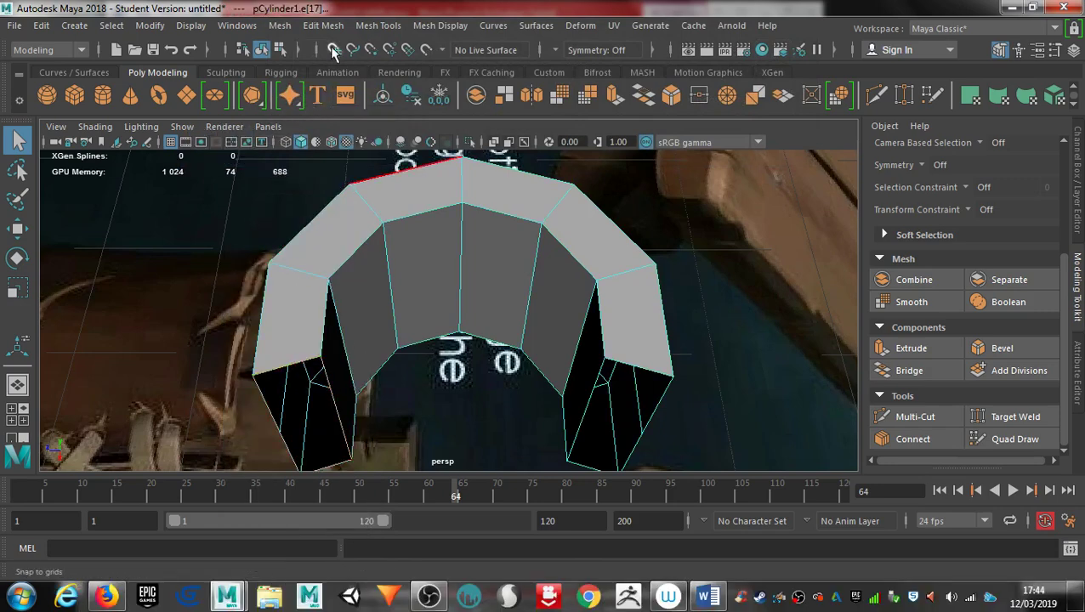
pyautogui.click(279, 25)
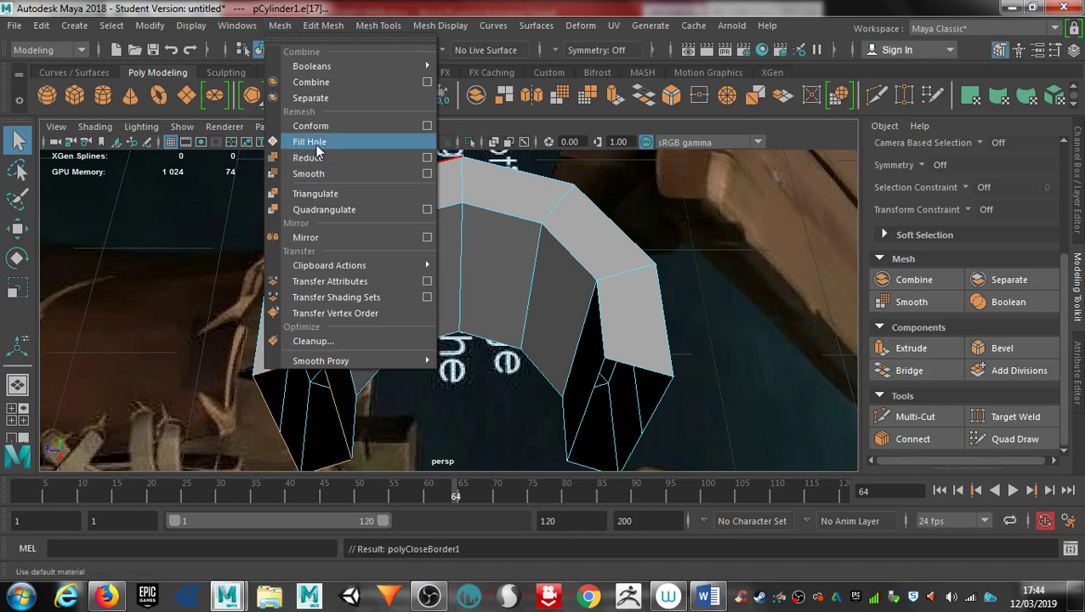
pyautogui.click(319, 142)
# Close the arc's opposite open end with Fill Hole on its border edges.
pyautogui.click(630, 371)
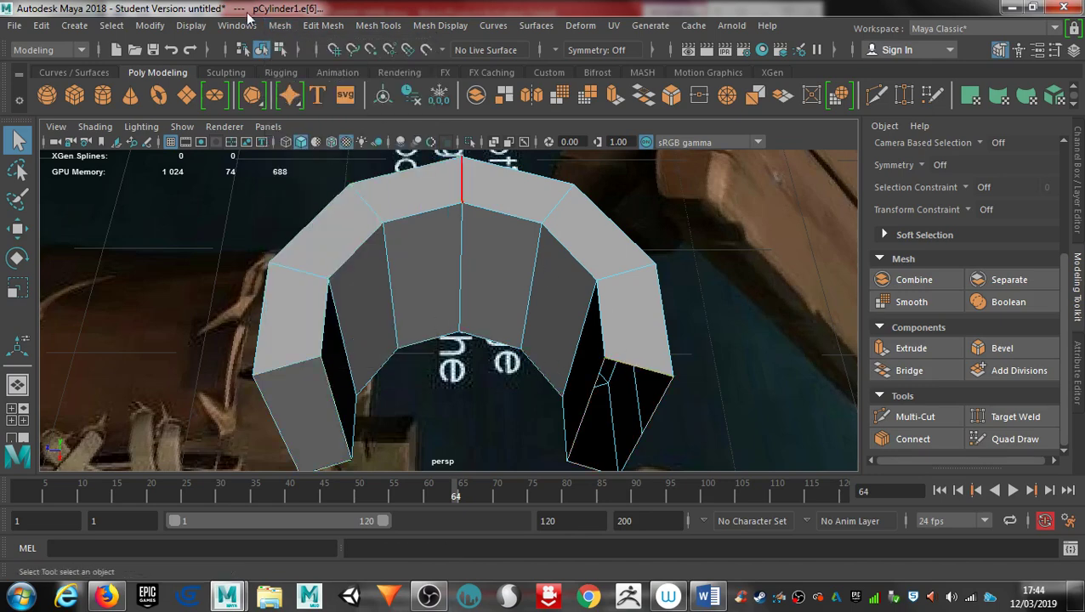
pyautogui.click(279, 24)
pyautogui.click(319, 143)
pyautogui.keyDown('alt'); pyautogui.moveTo(393, 226); pyautogui.dragTo(361, 224); pyautogui.keyUp('alt')
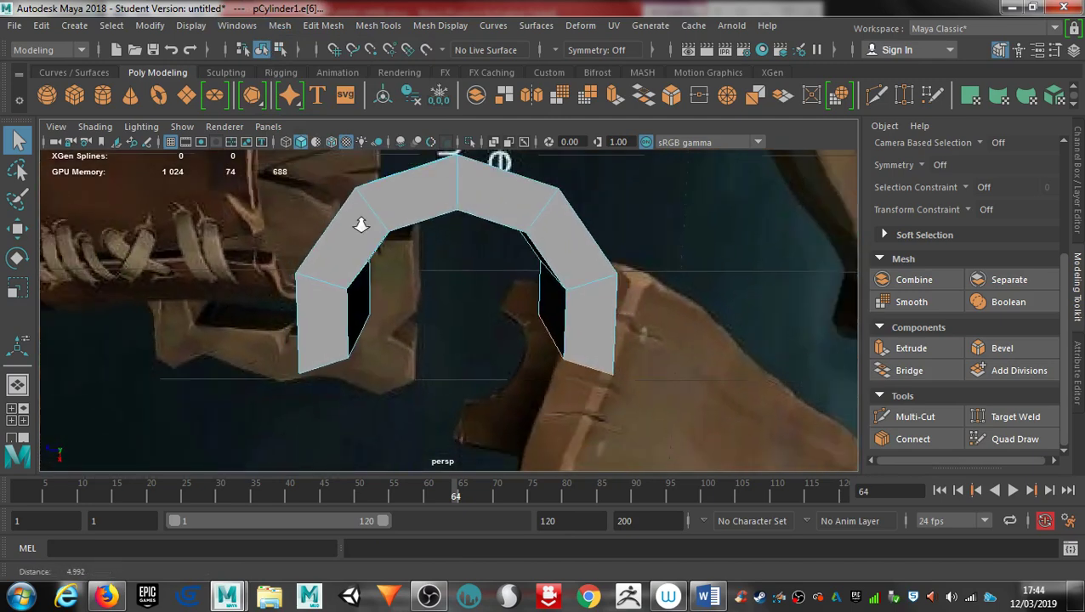
# Select the cap face at one end of the arc and rotate it in the top view until it is straight.
pyautogui.moveTo(613, 347)
pyautogui.keyDown('alt'); pyautogui.mouseDown()
pyautogui.moveTo(598, 314)
pyautogui.moveTo(605, 357)
pyautogui.mouseUp(); pyautogui.keyUp('alt')
pyautogui.rightClick(601, 356)
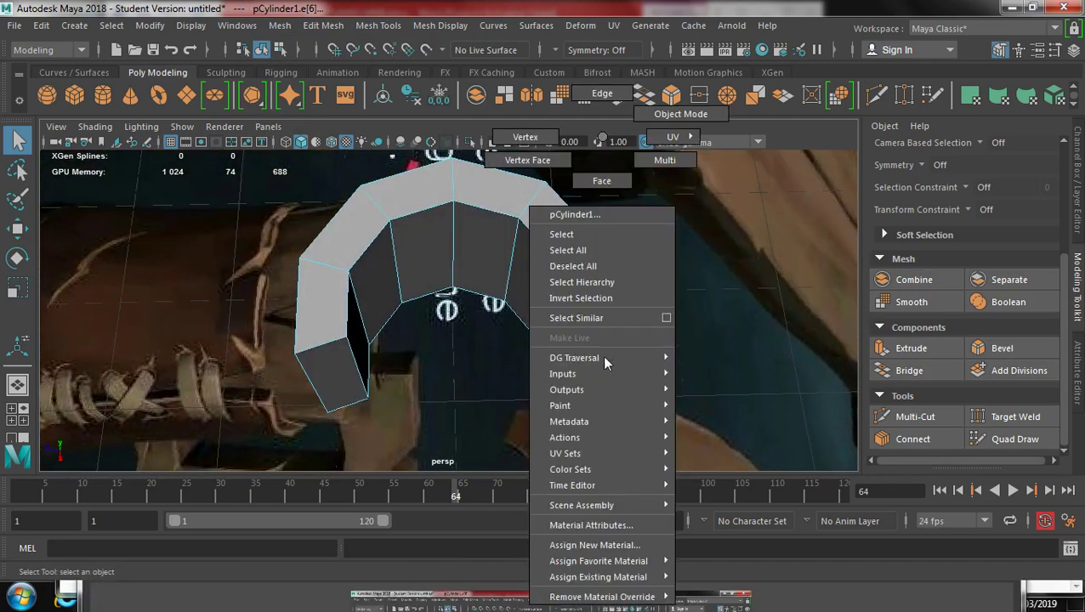
pyautogui.click(618, 180)
pyautogui.click(595, 355)
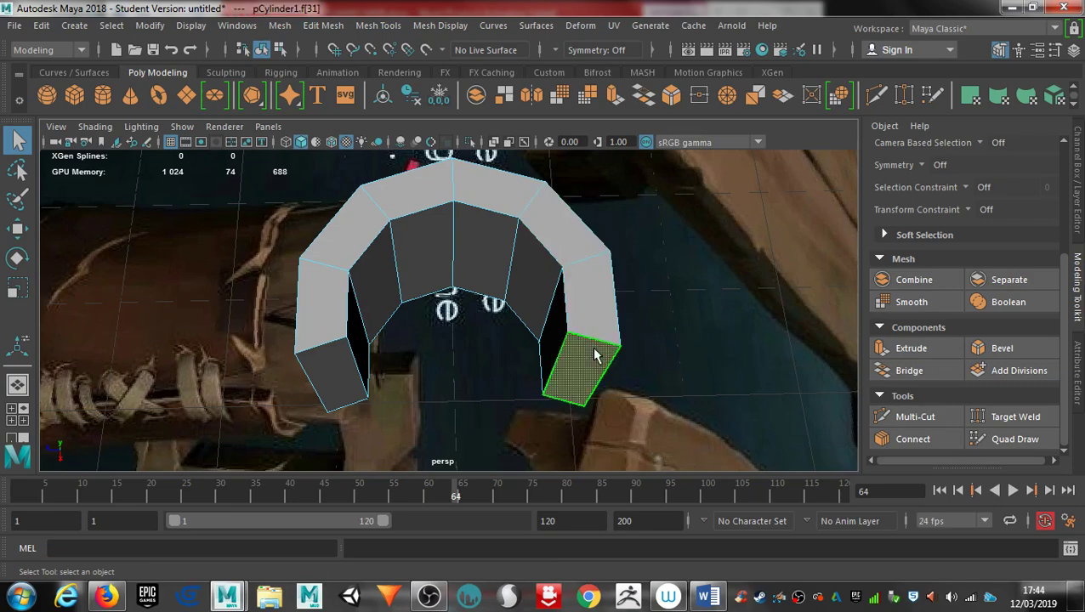
pyautogui.moveTo(583, 346)
pyautogui.keyDown('alt'); pyautogui.mouseDown()
pyautogui.moveTo(585, 380)
pyautogui.moveTo(576, 371)
pyautogui.moveTo(603, 317)
pyautogui.moveTo(595, 355)
pyautogui.mouseUp(); pyautogui.keyUp('alt')
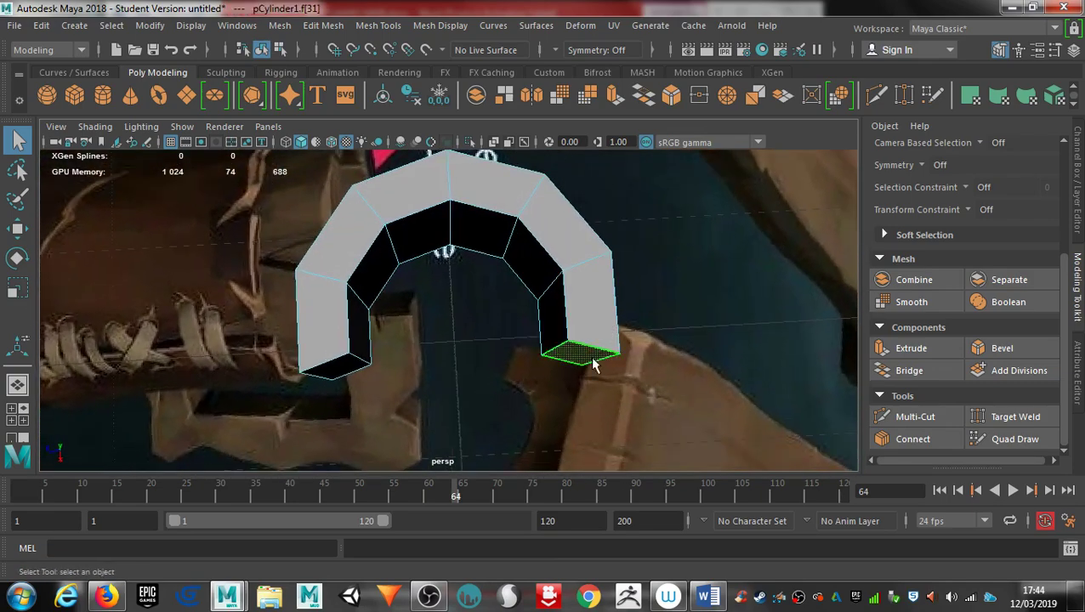
pyautogui.press('space')
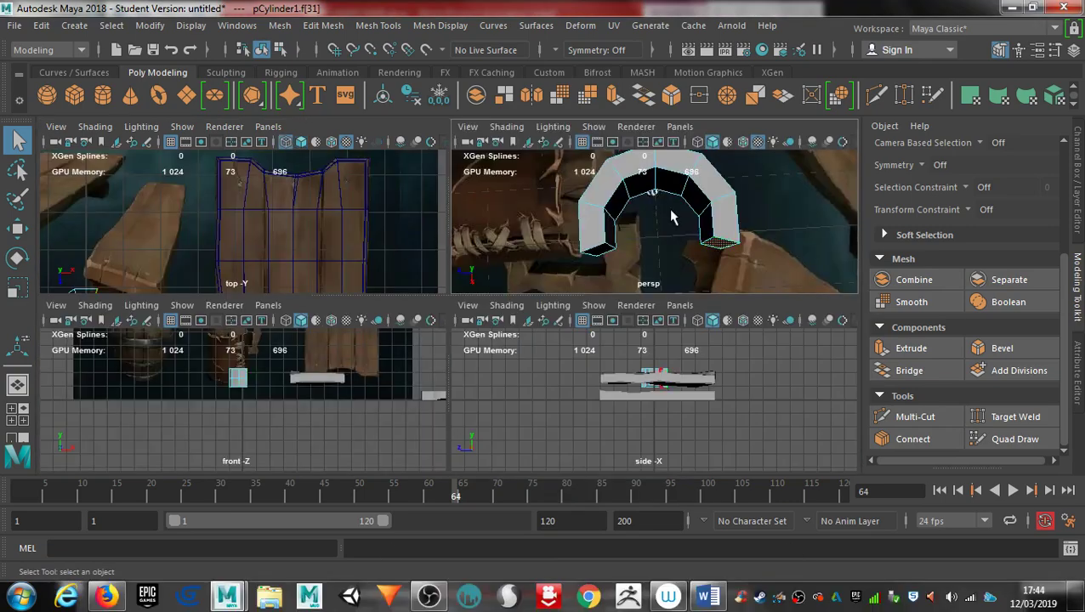
pyautogui.press('space')
pyautogui.click(496, 271)
pyautogui.press('space')
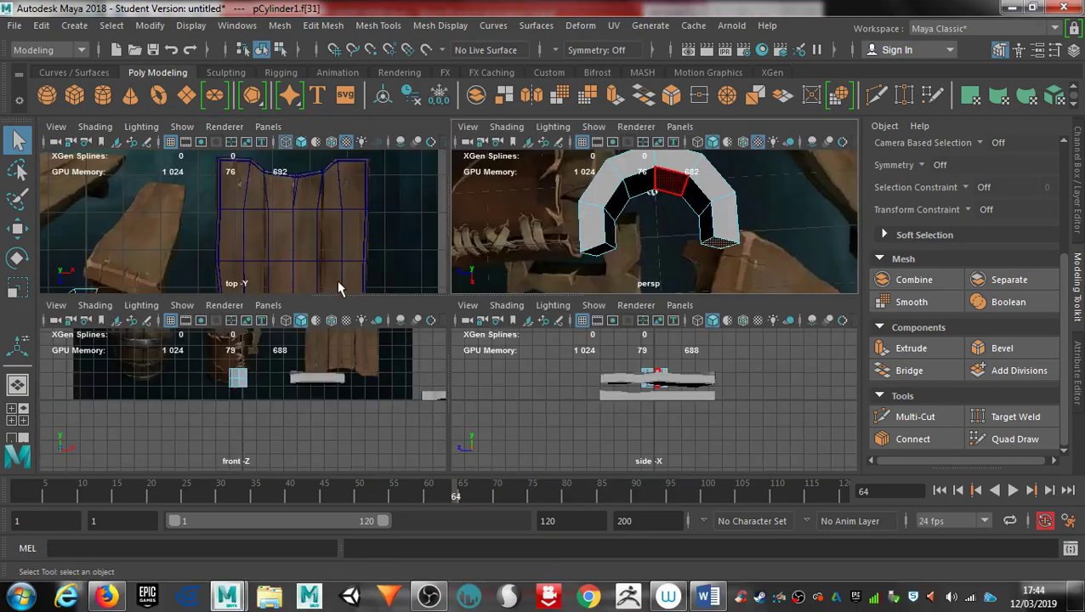
pyautogui.press('space')
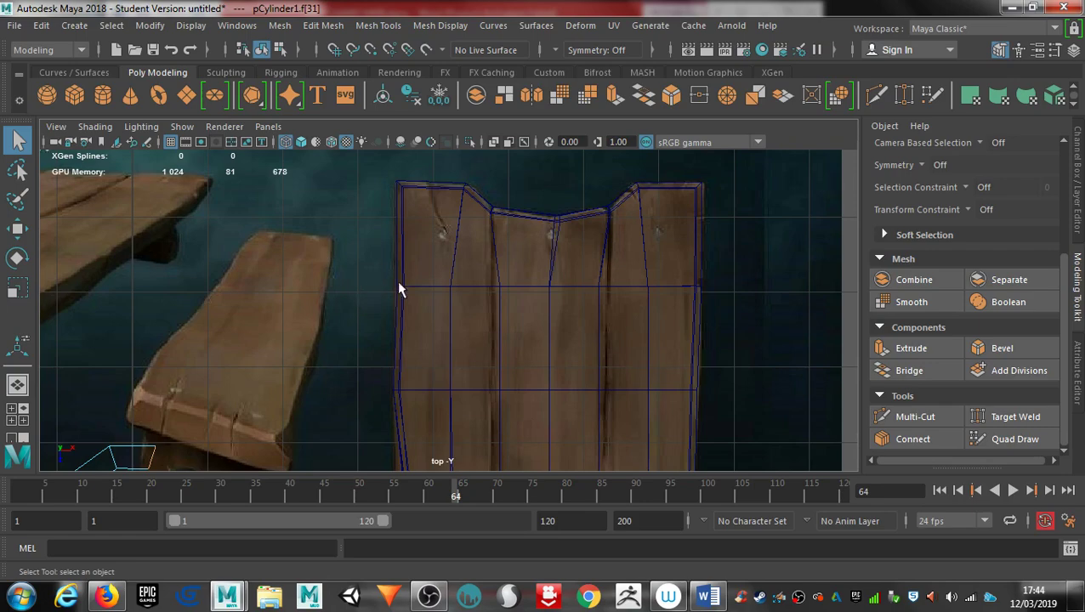
pyautogui.press('a')
pyautogui.scroll(10, 399, 383)
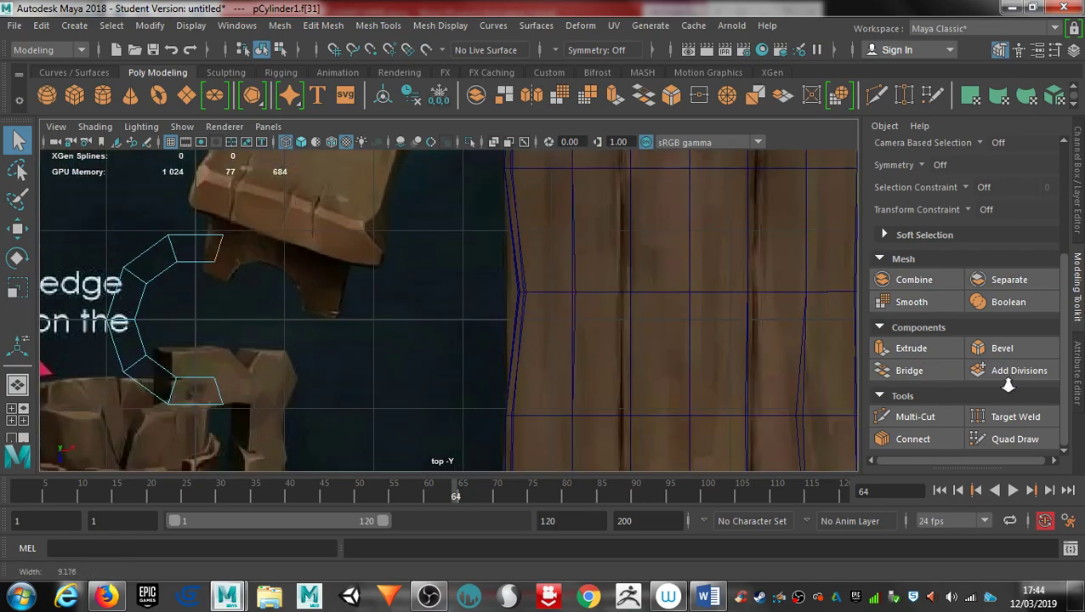
pyautogui.keyDown('alt'); pyautogui.moveTo(320, 319); pyautogui.dragTo(563, 284, button='middle'); pyautogui.keyUp('alt')
pyautogui.scroll(1, 622, 366)
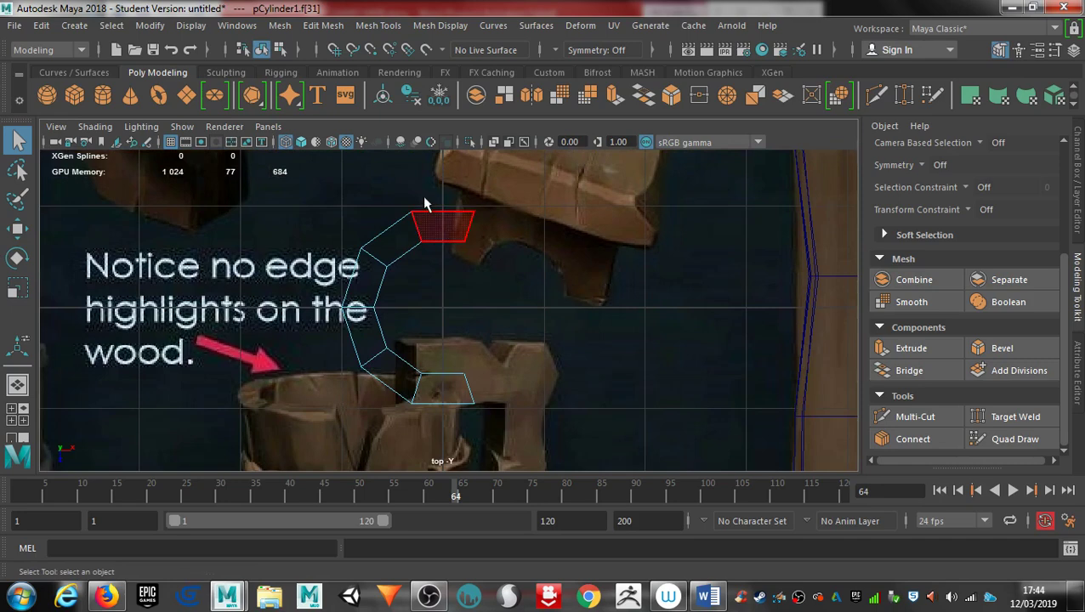
pyautogui.click(463, 247)
pyautogui.press('e')
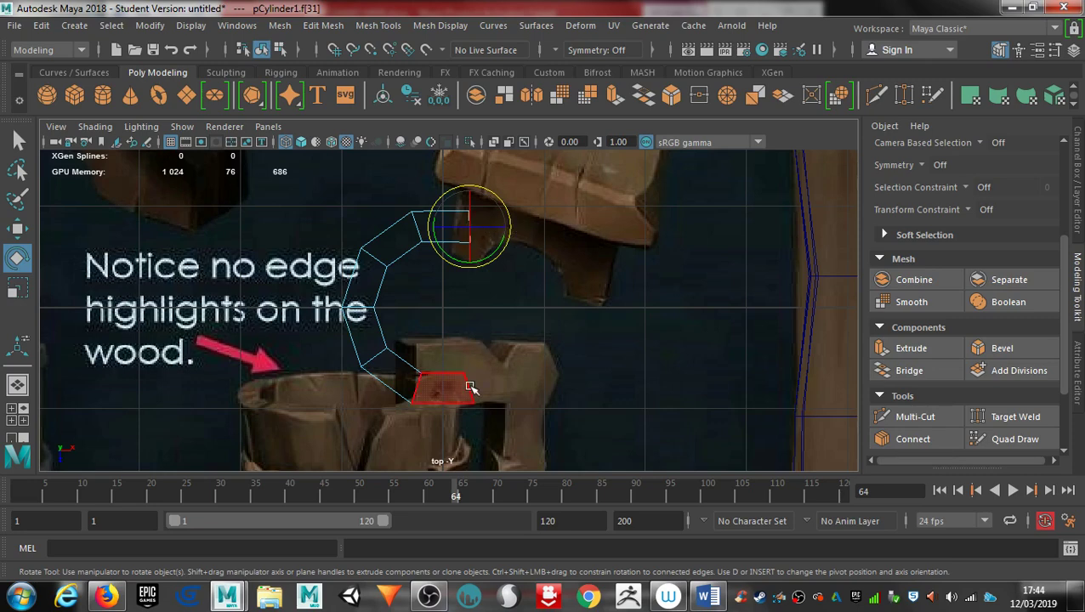
# Select the cap face at the arc's other end and rotate it straight in the top view to match.
pyautogui.press('space')
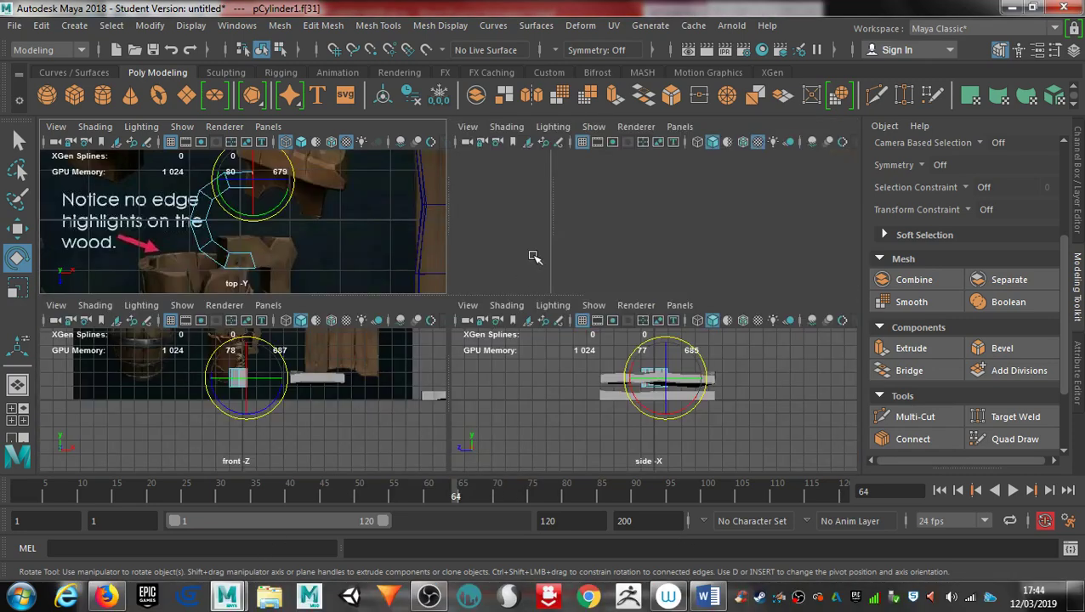
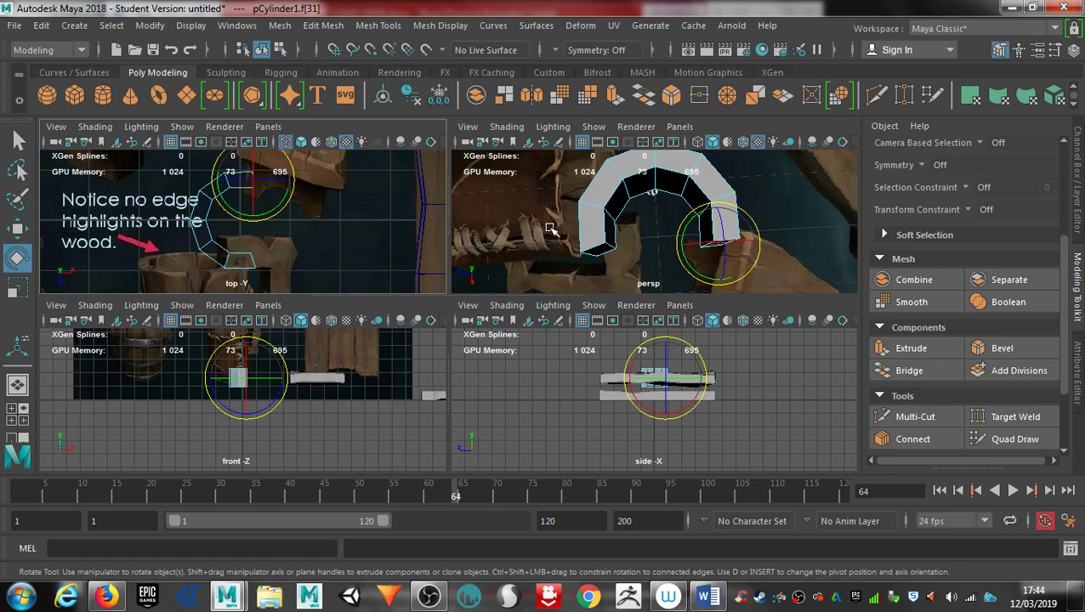
pyautogui.press('space')
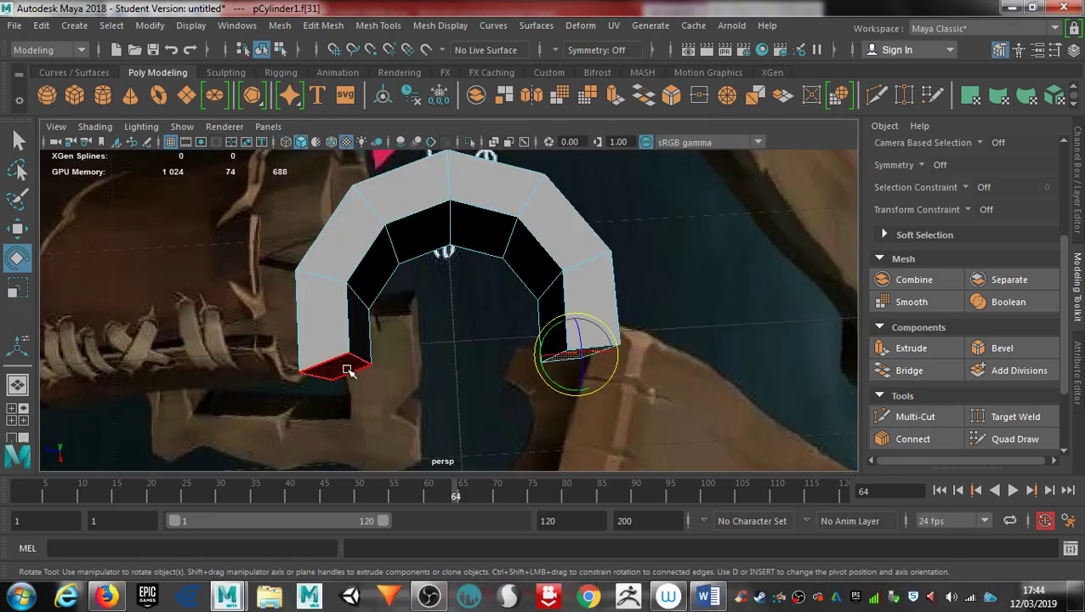
pyautogui.press('super')
pyautogui.click(411, 358)
pyautogui.keyDown('alt'); pyautogui.moveTo(385, 375); pyautogui.dragTo(335, 346); pyautogui.keyUp('alt')
pyautogui.rightClick(332, 343)
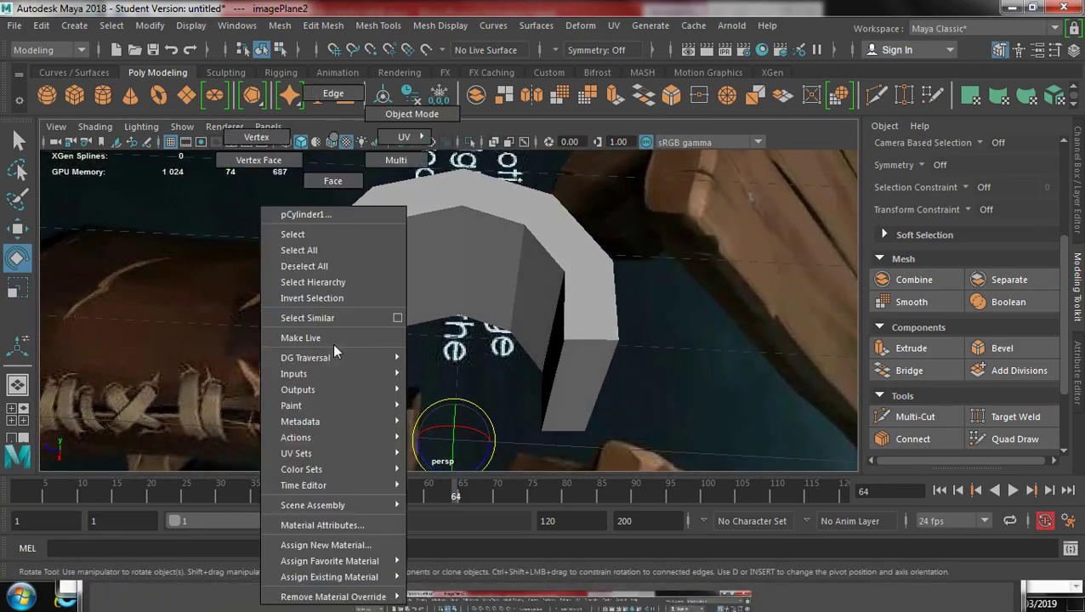
pyautogui.moveTo(323, 158); pyautogui.dragTo(330, 179, button='right')
pyautogui.click(327, 374)
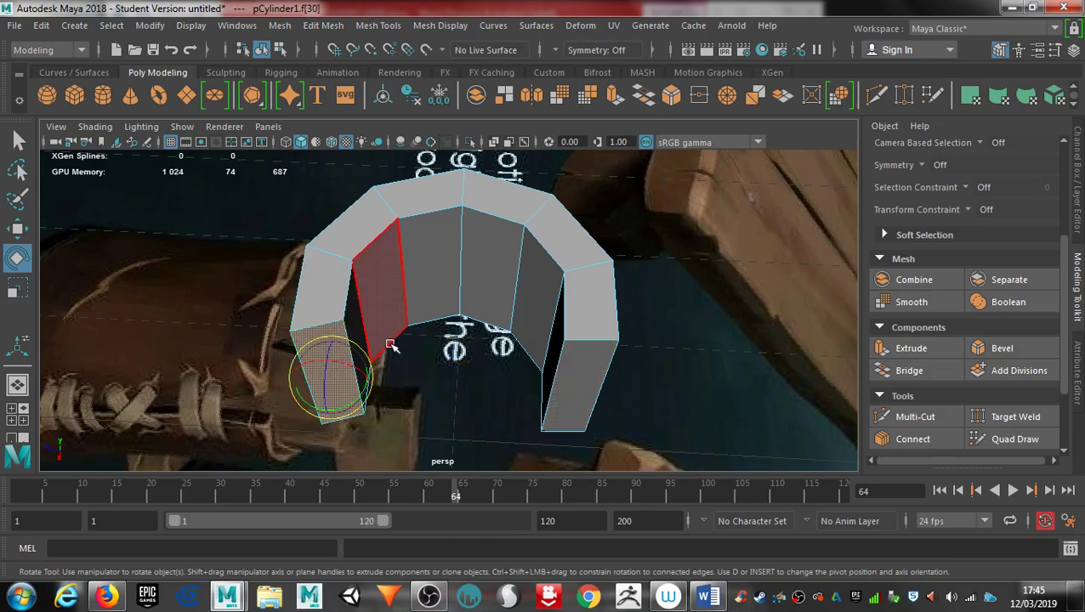
pyautogui.press('space')
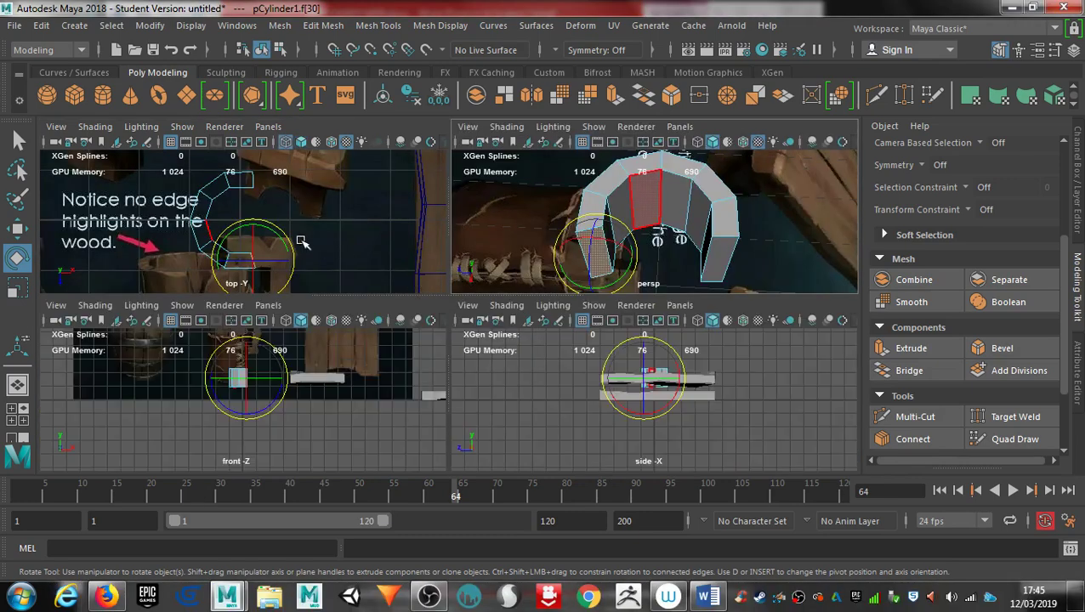
pyautogui.press('space')
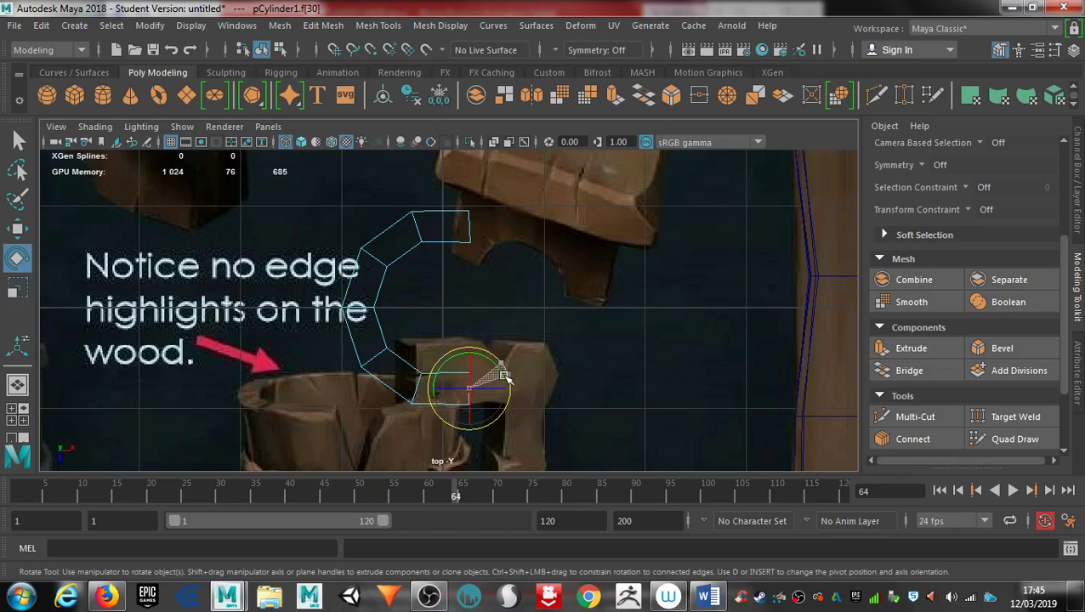
# Reselect the first end's cap face and fine-tune its rotation in a close-up top view.
pyautogui.press('space')
pyautogui.press('space')
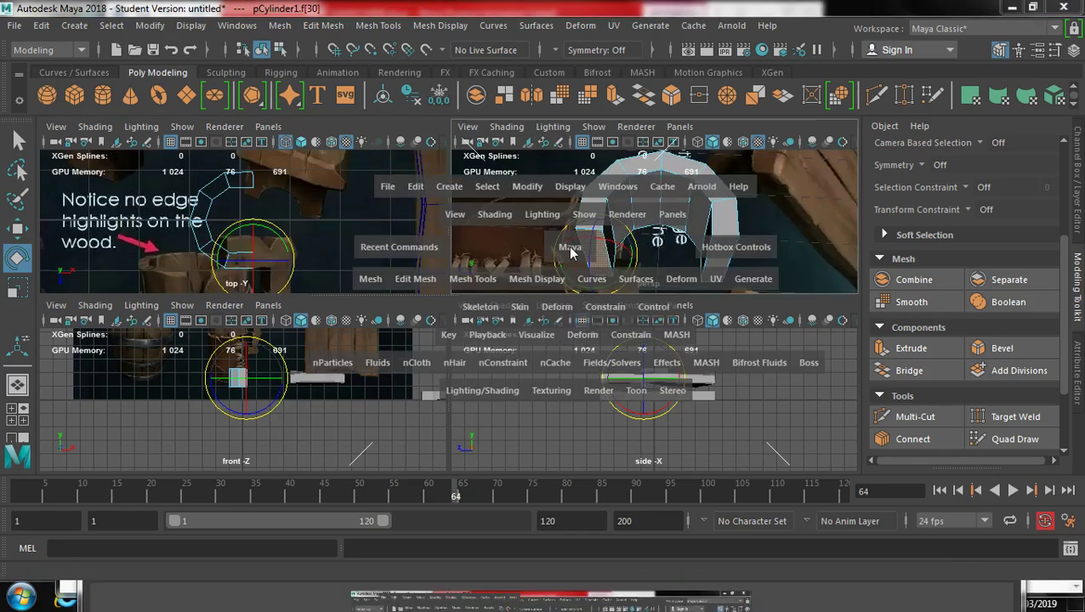
pyautogui.click(585, 365)
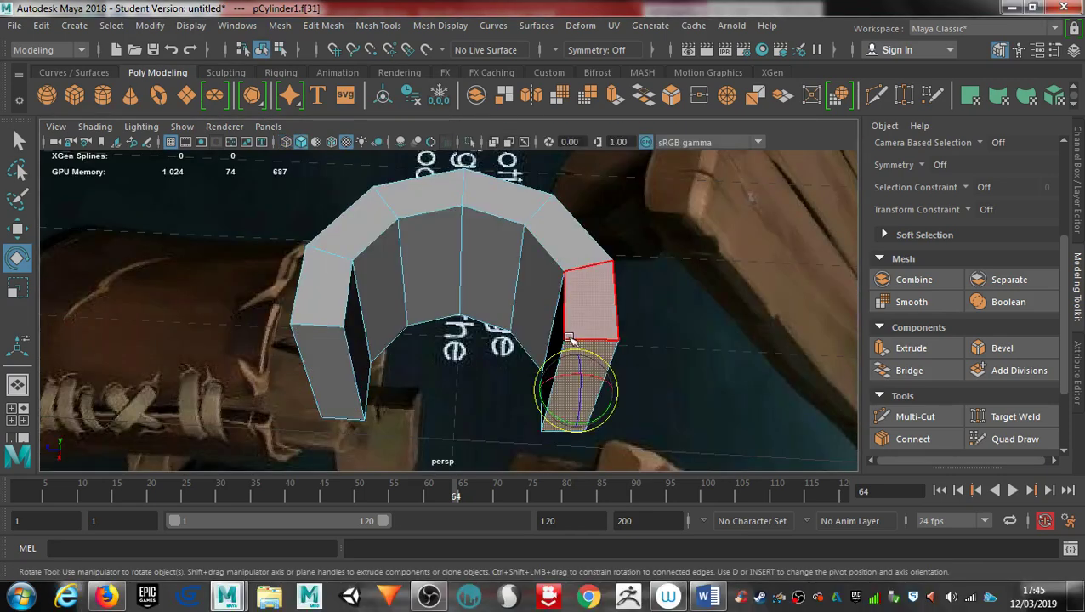
pyautogui.press('space')
pyautogui.press('space')
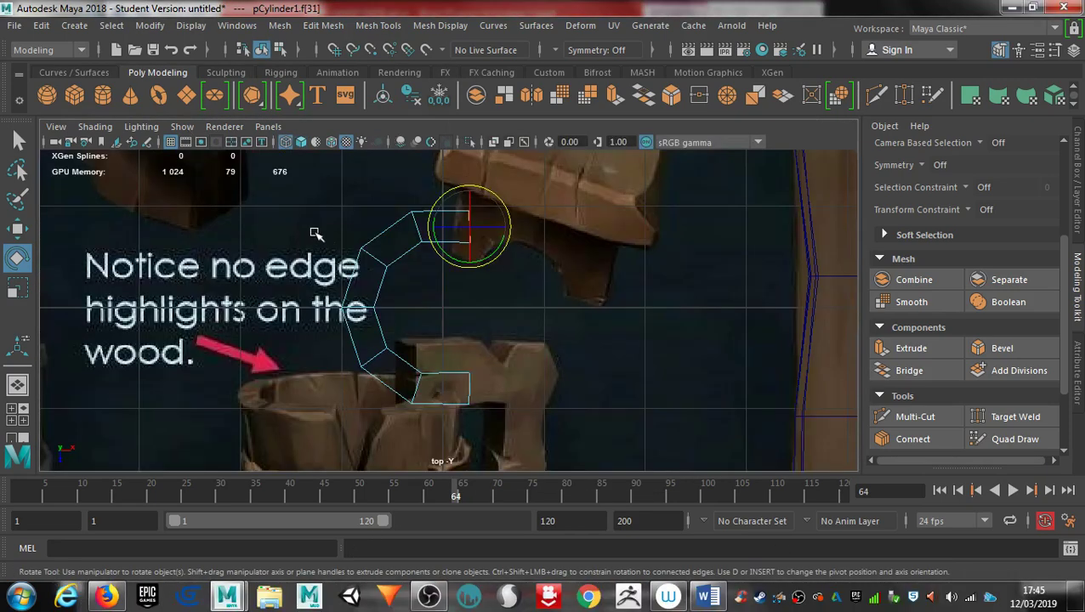
pyautogui.keyDown('alt'); pyautogui.moveTo(352, 231); pyautogui.dragTo(339, 310, button='middle'); pyautogui.keyUp('alt')
pyautogui.keyDown('alt'); pyautogui.moveTo(349, 283); pyautogui.dragTo(623, 300, button='right'); pyautogui.keyUp('alt')
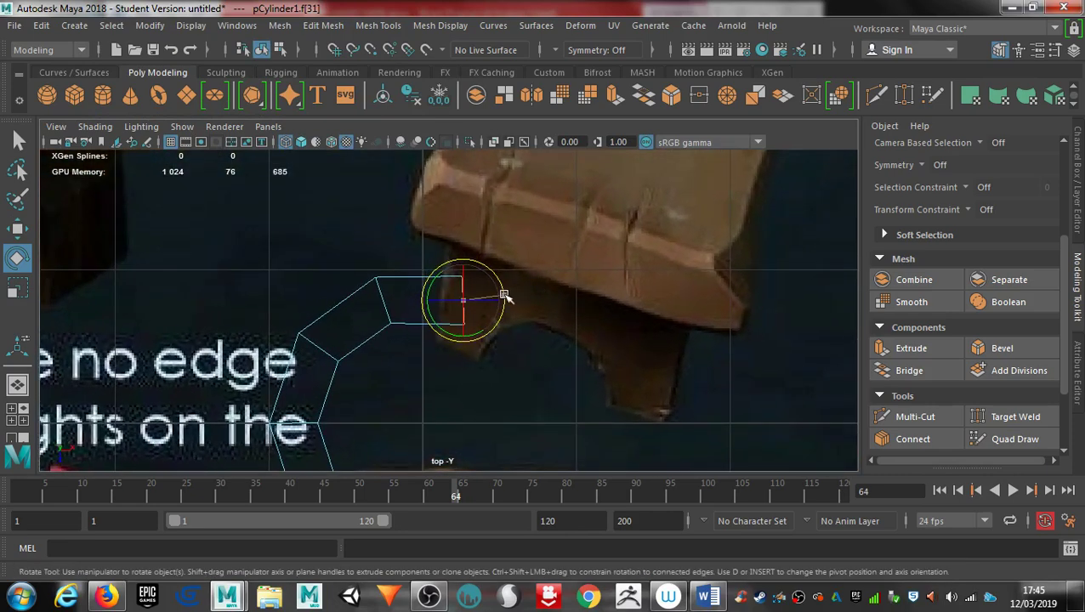
pyautogui.press('space')
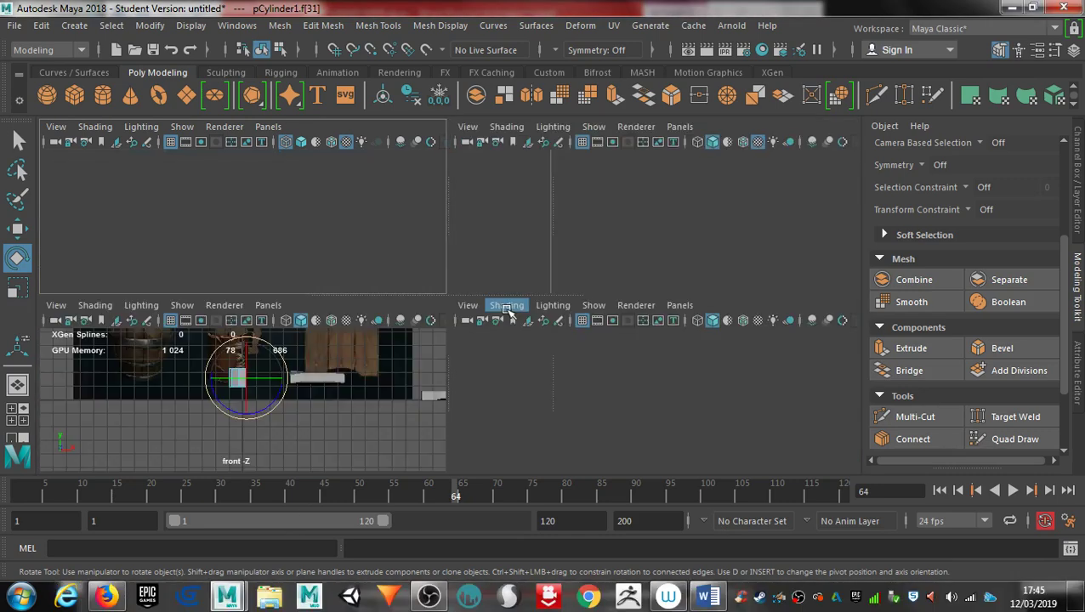
pyautogui.press('space')
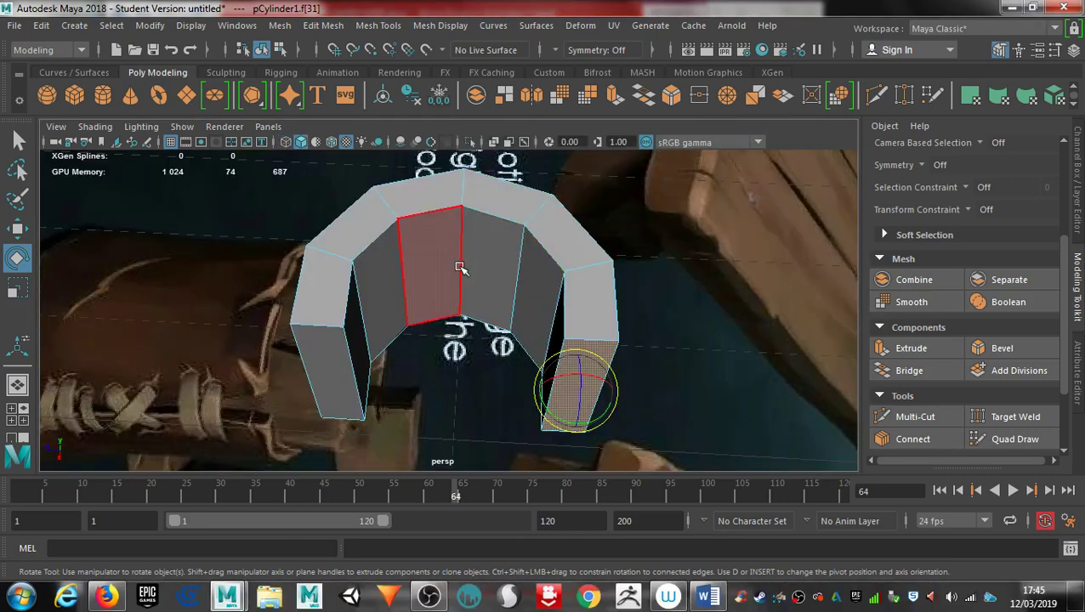
# Return the arc to object mode and center its pivot.
pyautogui.keyDown('alt'); pyautogui.moveTo(459, 249); pyautogui.dragTo(481, 273); pyautogui.keyUp('alt')
pyautogui.keyDown('alt'); pyautogui.moveTo(396, 274); pyautogui.dragTo(411, 231); pyautogui.keyUp('alt')
pyautogui.moveTo(412, 231); pyautogui.dragTo(503, 110, button='right')
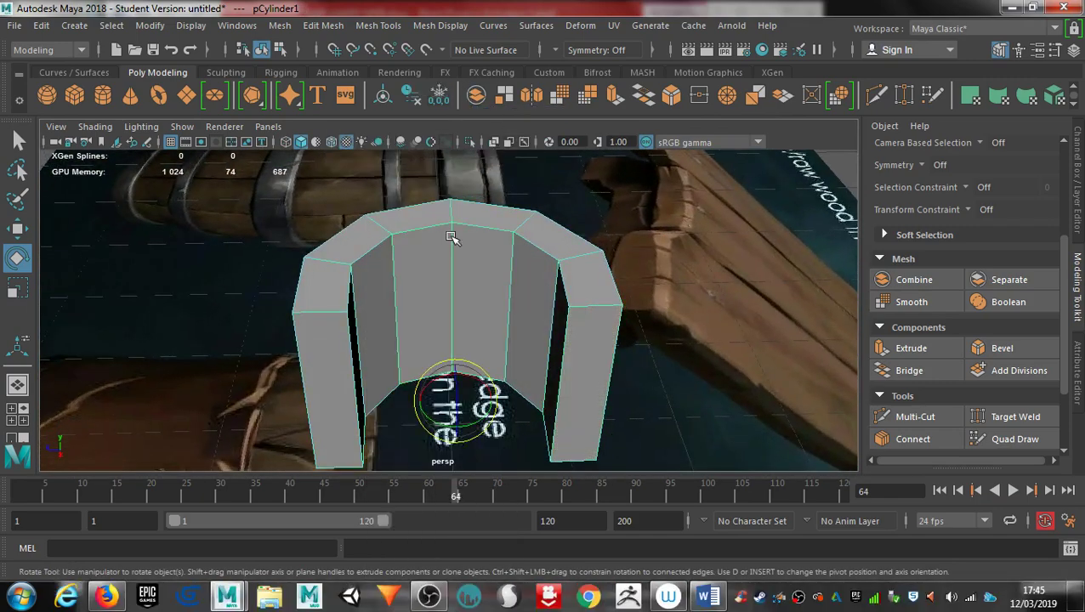
pyautogui.click(150, 26)
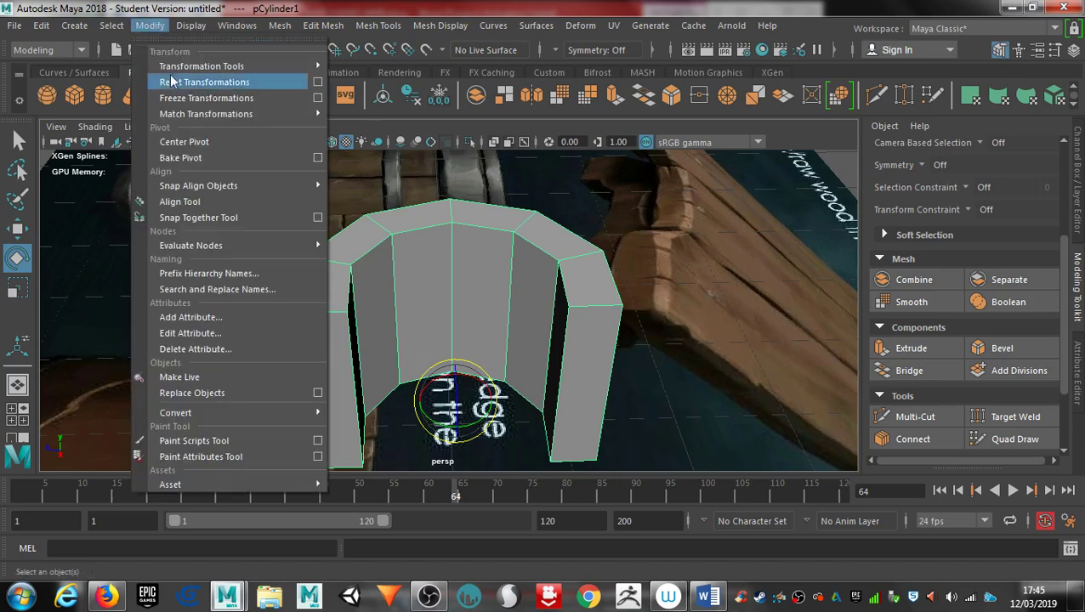
pyautogui.click(199, 148)
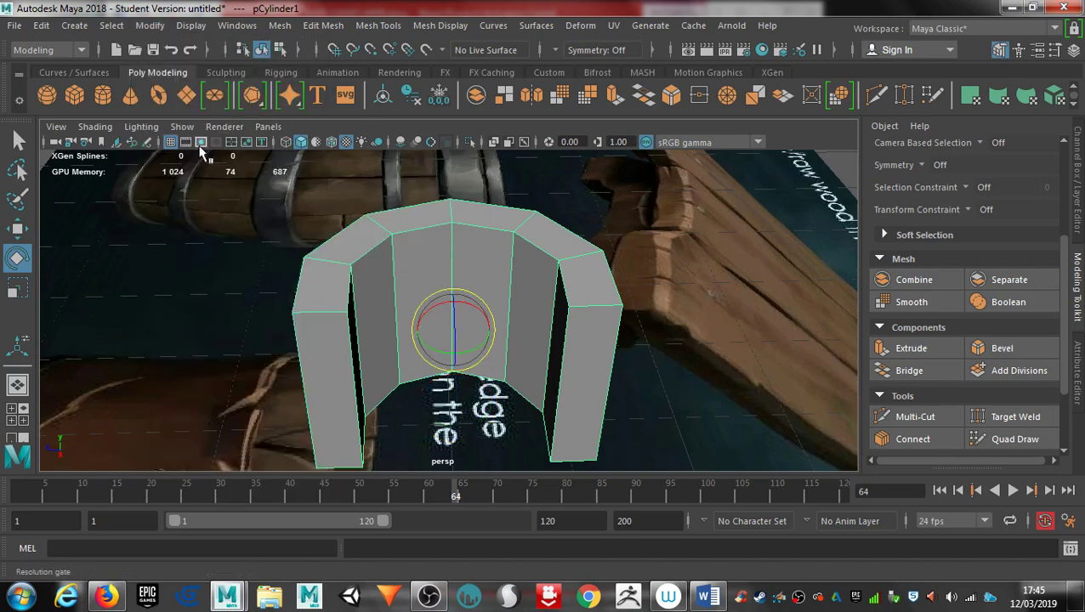
# Scale the arc down along its height axis to make it thinner.
pyautogui.press('r')
pyautogui.moveTo(452, 304); pyautogui.dragTo(454, 328)
pyautogui.keyDown('alt'); pyautogui.moveTo(543, 327); pyautogui.dragTo(532, 351); pyautogui.keyUp('alt')
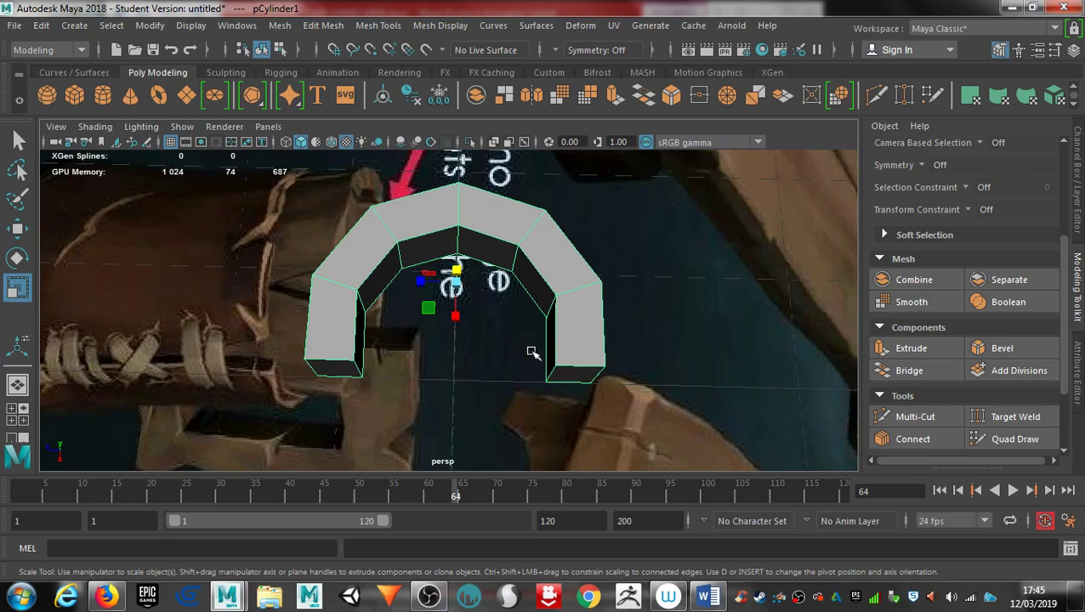
# Rotate the whole arc about -75 degrees around the Z axis to tip it upright.
pyautogui.moveTo(528, 256); pyautogui.dragTo(578, 120, button='right')
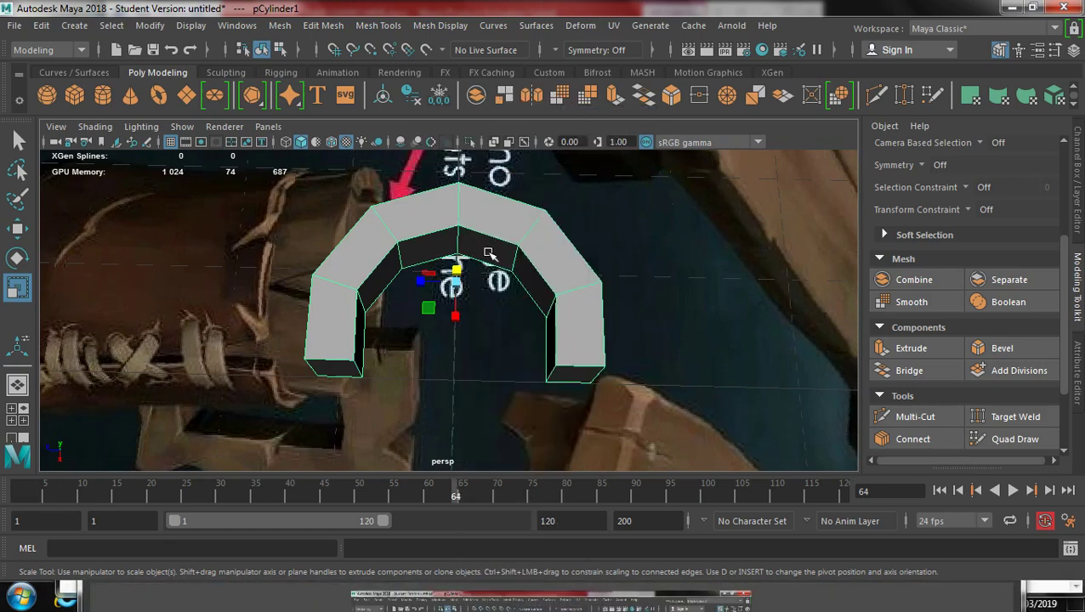
pyautogui.press('e')
pyautogui.moveTo(455, 270); pyautogui.dragTo(450, 308)
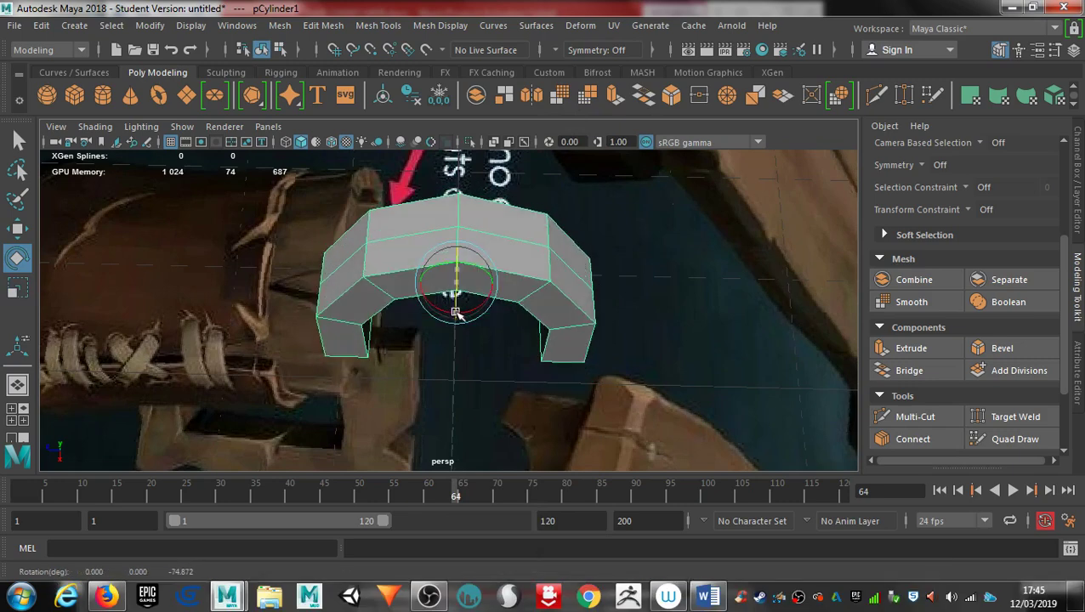
# Set the arc's Rotate Z to exactly -90 so it stands fully upright.
pyautogui.click(1078, 187)
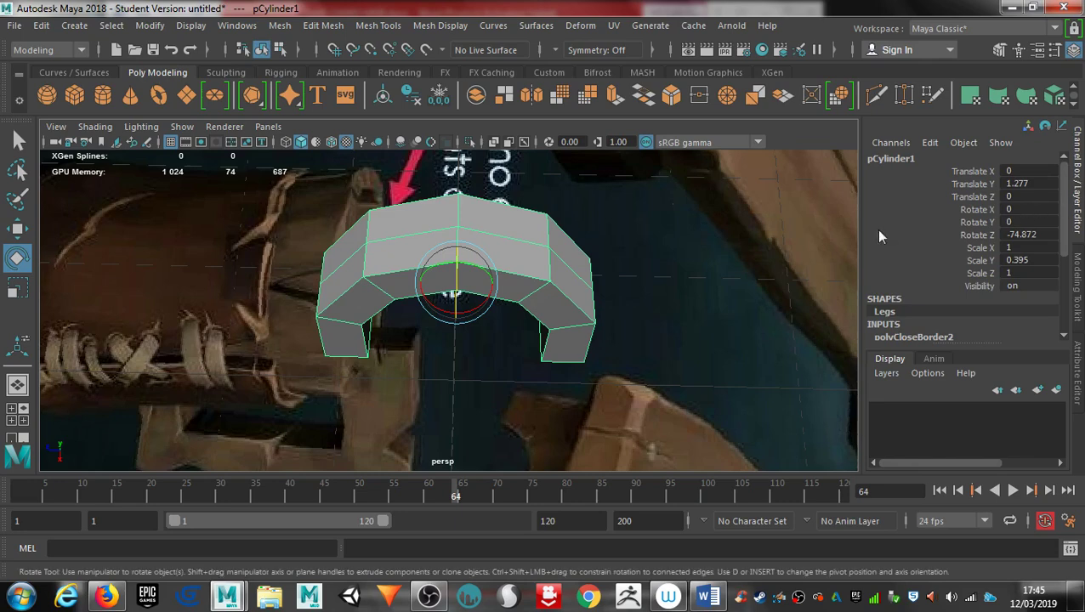
pyautogui.moveTo(450, 281); pyautogui.dragTo(460, 273)
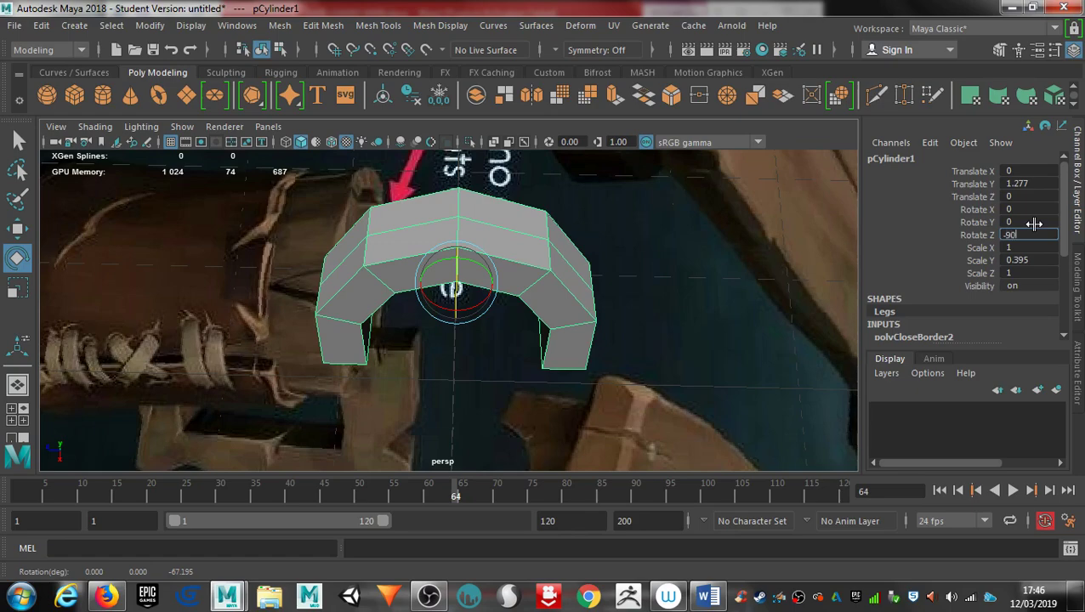
pyautogui.press('Return')
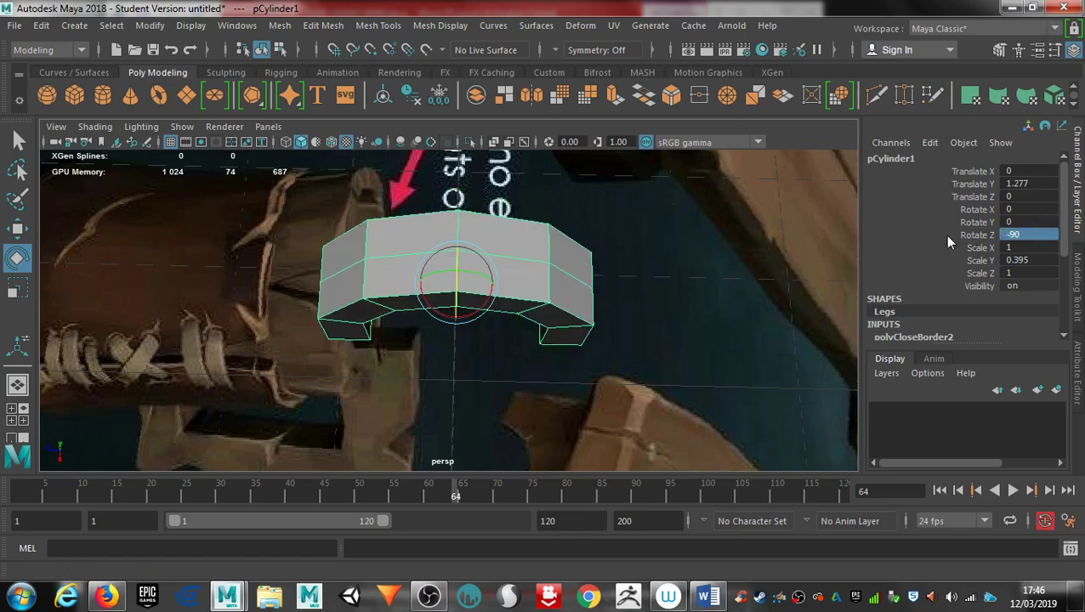
# Raise the upright arc and move it along X in front of the barrel reference, to about X -4.8 and Y 5.5.
pyautogui.keyDown('alt'); pyautogui.moveTo(600, 340); pyautogui.dragTo(514, 368); pyautogui.keyUp('alt')
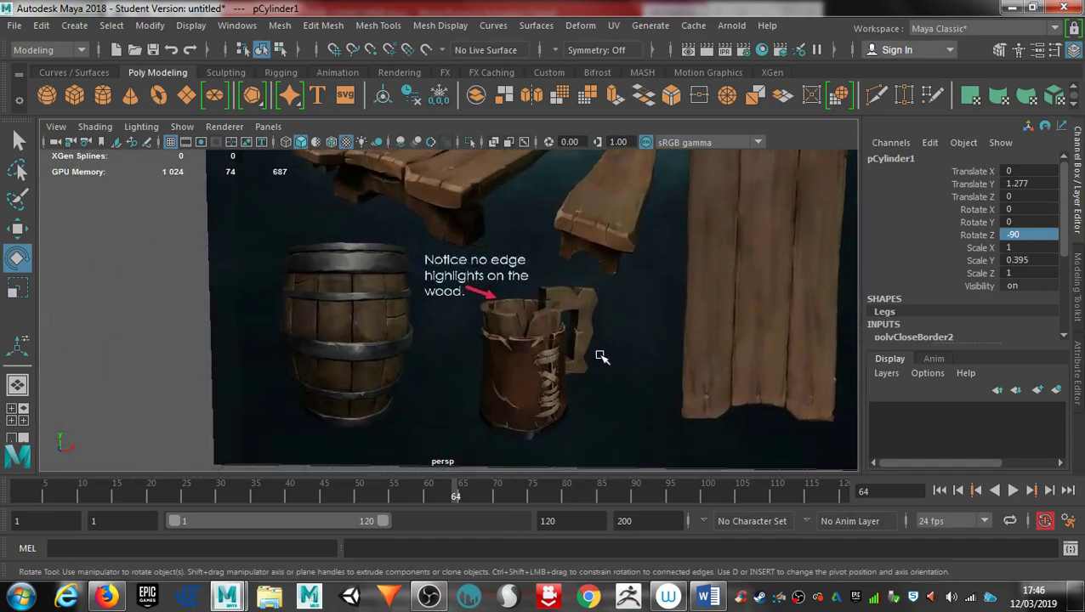
pyautogui.keyDown('alt'); pyautogui.moveTo(601, 357); pyautogui.dragTo(625, 387, button='middle'); pyautogui.keyUp('alt')
pyautogui.keyDown('alt'); pyautogui.moveTo(642, 429); pyautogui.dragTo(596, 271, button='middle'); pyautogui.keyUp('alt')
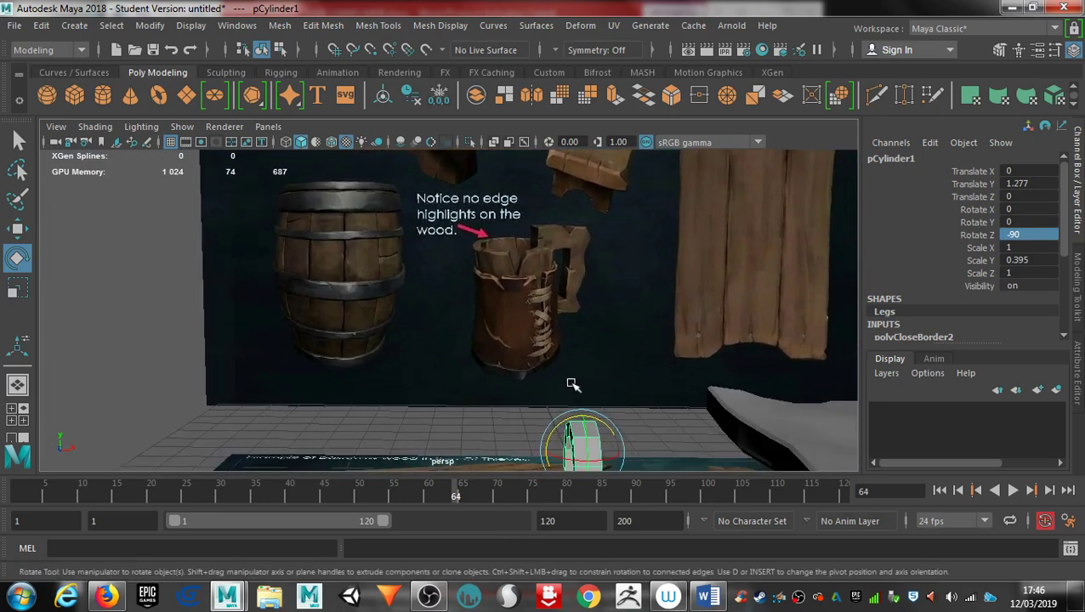
pyautogui.press('w')
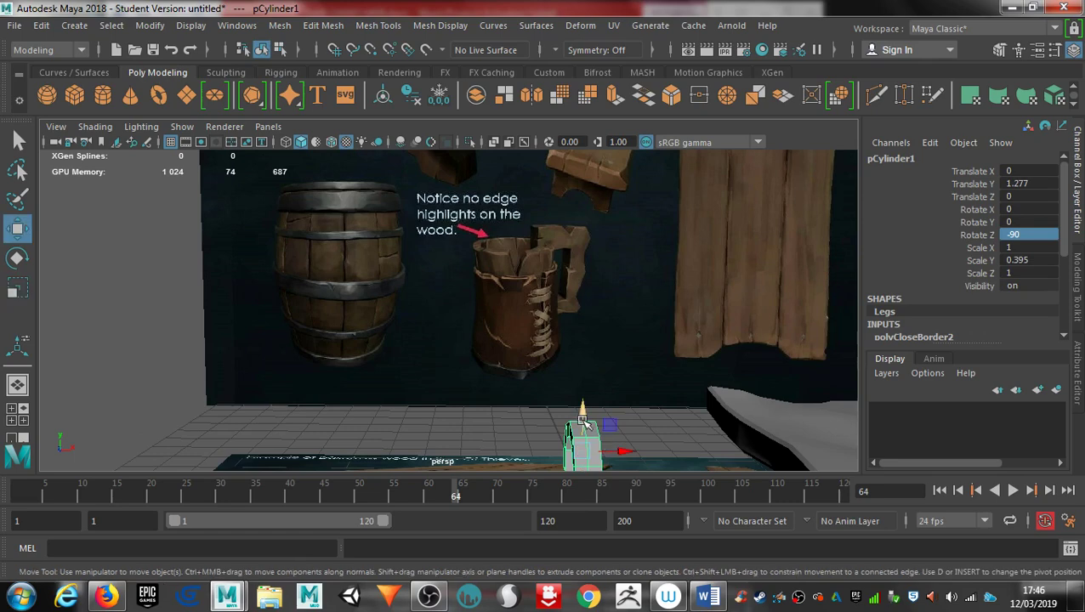
pyautogui.moveTo(582, 418); pyautogui.dragTo(583, 281)
pyautogui.moveTo(629, 254); pyautogui.dragTo(374, 254)
# Turn the arc to face the reference wall by setting its Rotate X to -90.
pyautogui.keyDown('alt'); pyautogui.moveTo(297, 303); pyautogui.dragTo(436, 309); pyautogui.keyUp('alt')
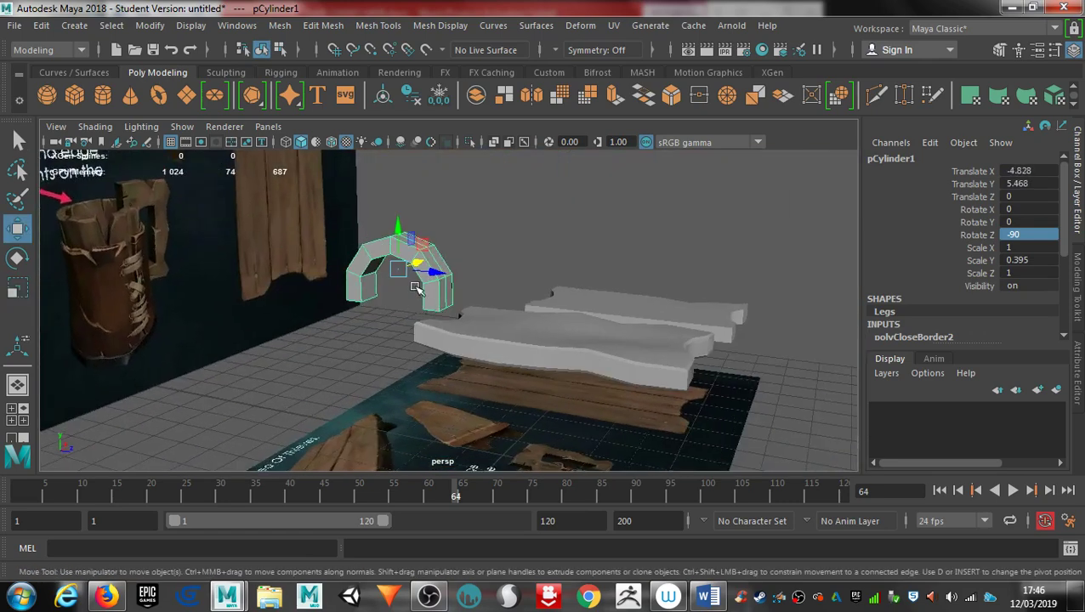
pyautogui.press('e')
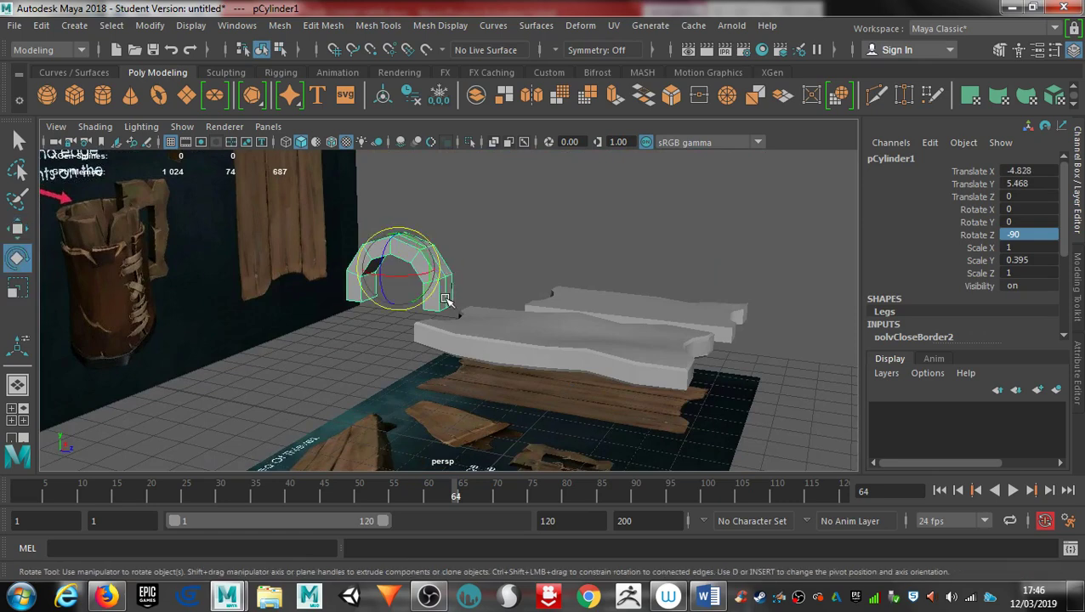
pyautogui.moveTo(398, 281); pyautogui.dragTo(461, 279)
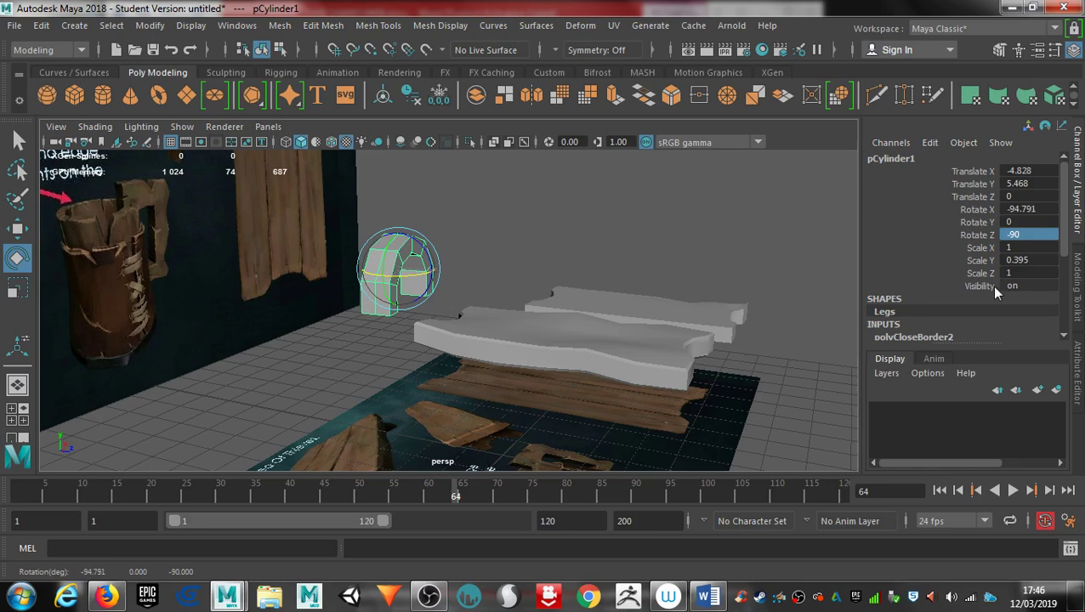
pyautogui.doubleClick(1028, 209)
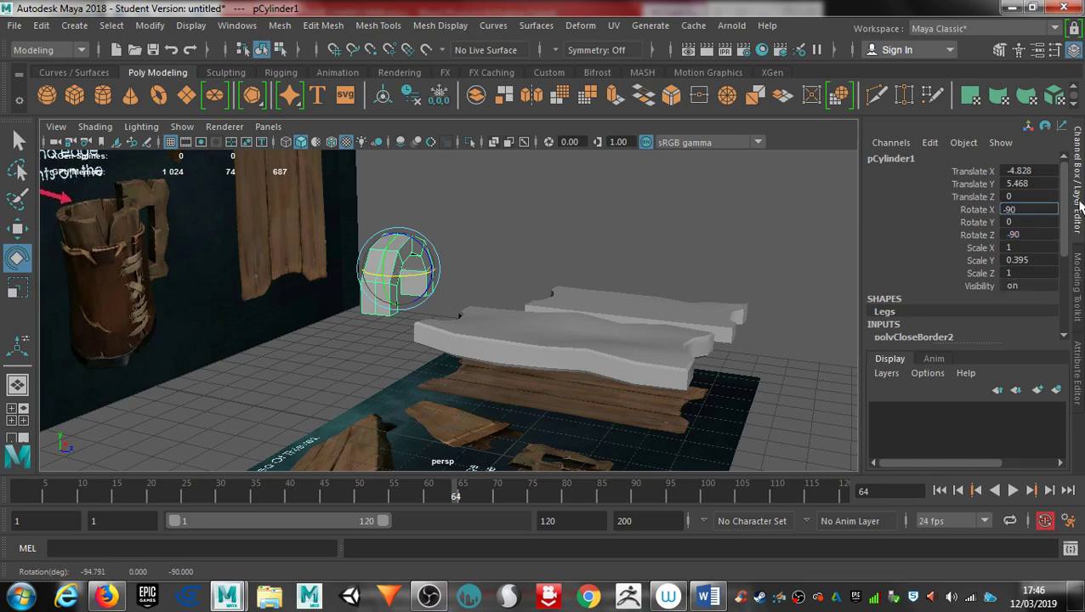
pyautogui.press('Return')
# Delete the faces of the arc's half over the barrel, keeping only the half toward the mug.
pyautogui.keyDown('alt'); pyautogui.moveTo(246, 211); pyautogui.dragTo(346, 218); pyautogui.keyUp('alt')
pyautogui.keyDown('alt'); pyautogui.moveTo(346, 217); pyautogui.dragTo(365, 295, button='middle'); pyautogui.keyUp('alt')
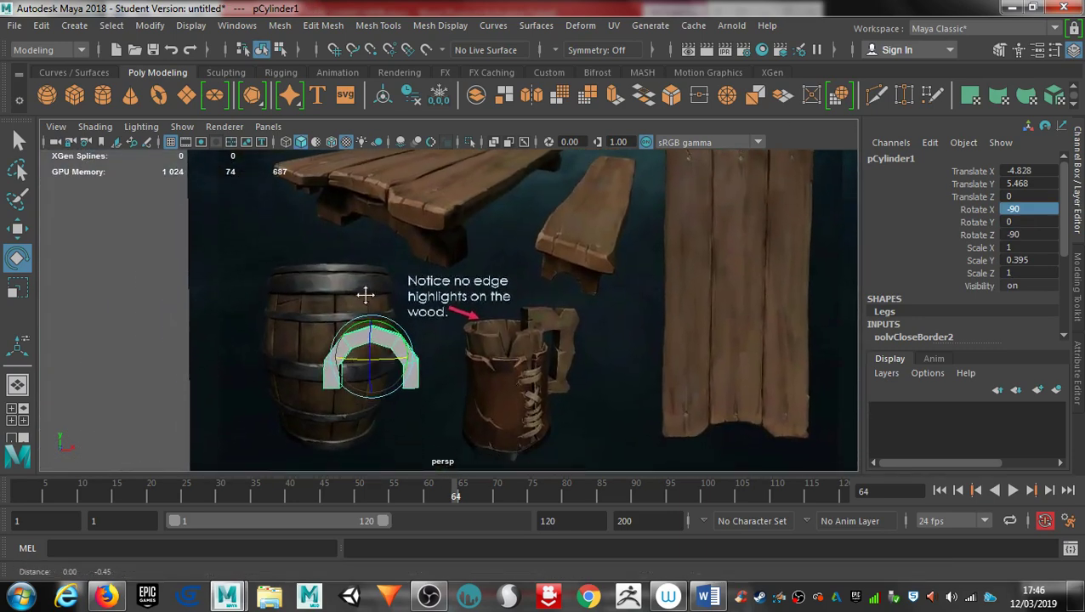
pyautogui.keyDown('alt'); pyautogui.moveTo(476, 375); pyautogui.dragTo(637, 375, button='right'); pyautogui.keyUp('alt')
pyautogui.keyDown('alt'); pyautogui.moveTo(558, 356); pyautogui.dragTo(618, 344, button='middle'); pyautogui.keyUp('alt')
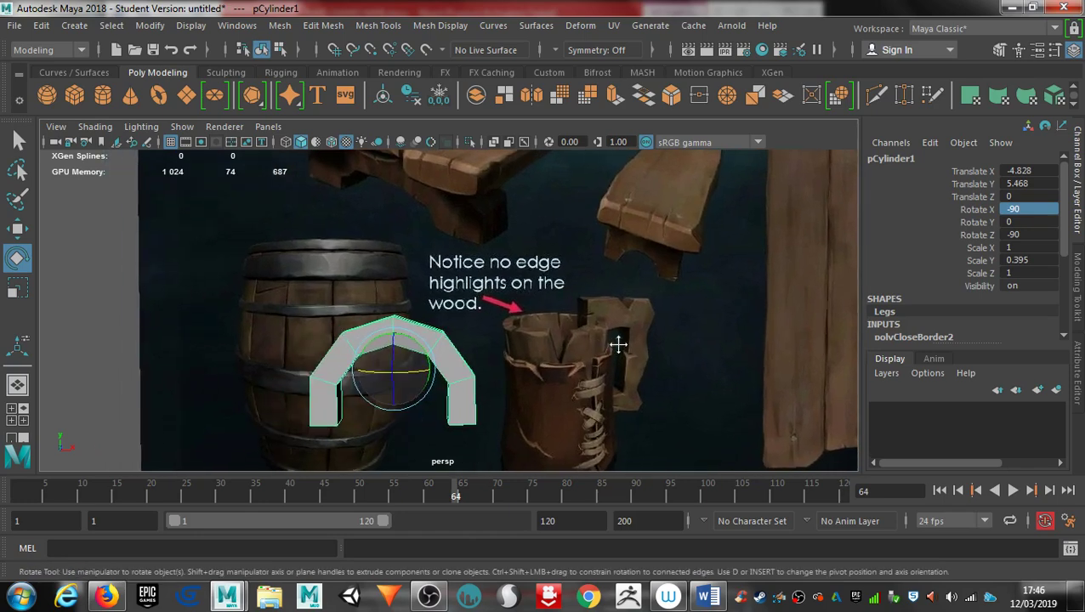
pyautogui.keyDown('alt'); pyautogui.moveTo(446, 255); pyautogui.dragTo(485, 273, button='middle'); pyautogui.keyUp('alt')
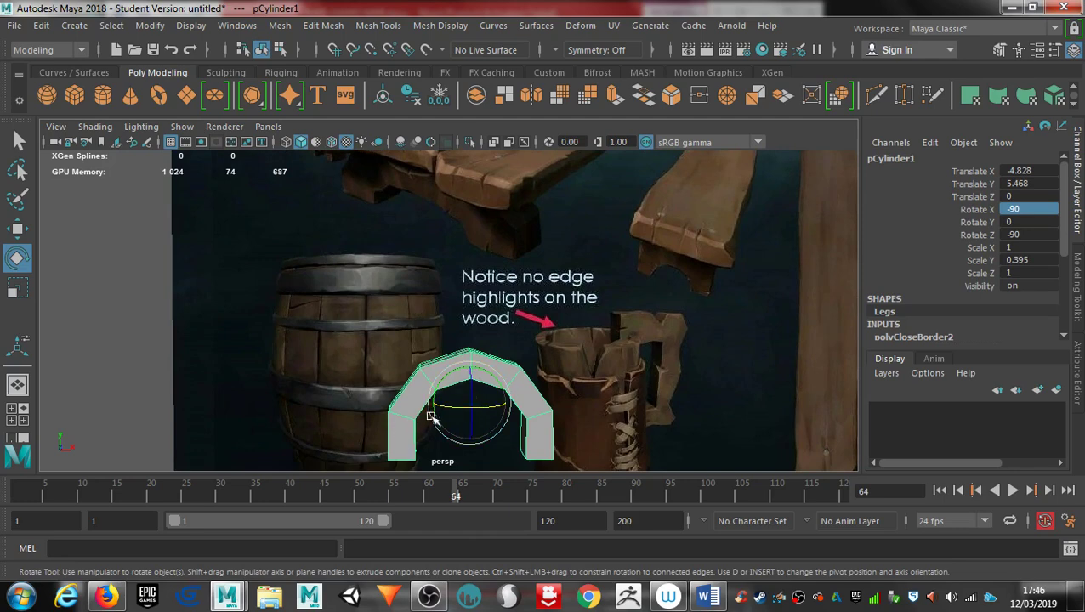
pyautogui.keyDown('alt'); pyautogui.moveTo(462, 408); pyautogui.dragTo(410, 329, button='middle'); pyautogui.keyUp('alt')
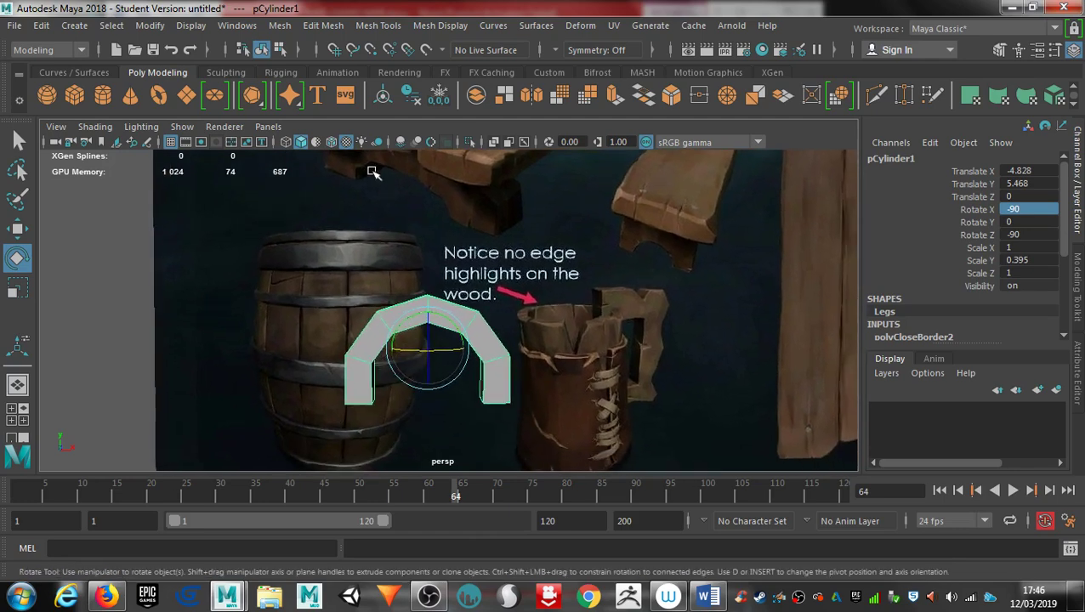
pyautogui.moveTo(372, 315); pyautogui.dragTo(371, 179, button='right')
pyautogui.moveTo(302, 332); pyautogui.dragTo(418, 442)
pyautogui.press('Delete')
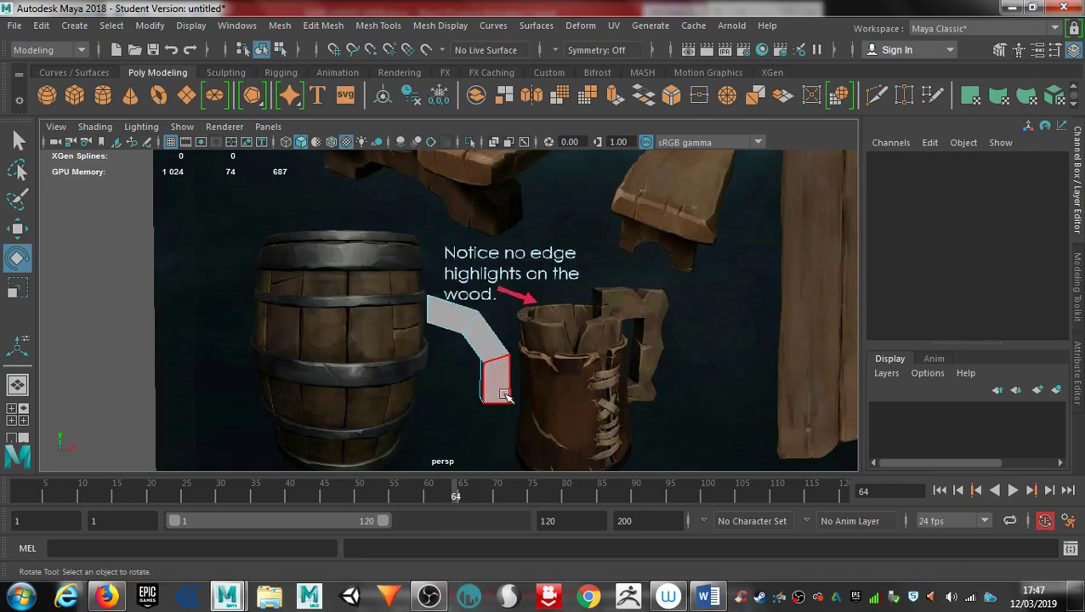
# Switch to the front view and scale the remaining half-arc up uniformly to about 2.13 in Scale X and Z.
pyautogui.keyDown('alt'); pyautogui.moveTo(500, 382); pyautogui.dragTo(442, 365); pyautogui.keyUp('alt')
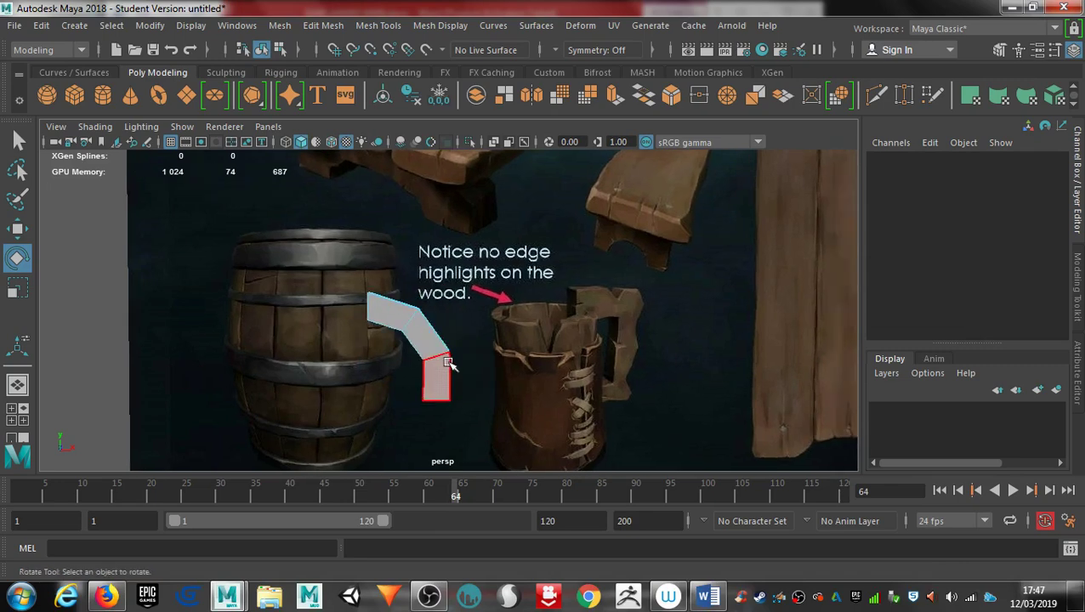
pyautogui.press('space')
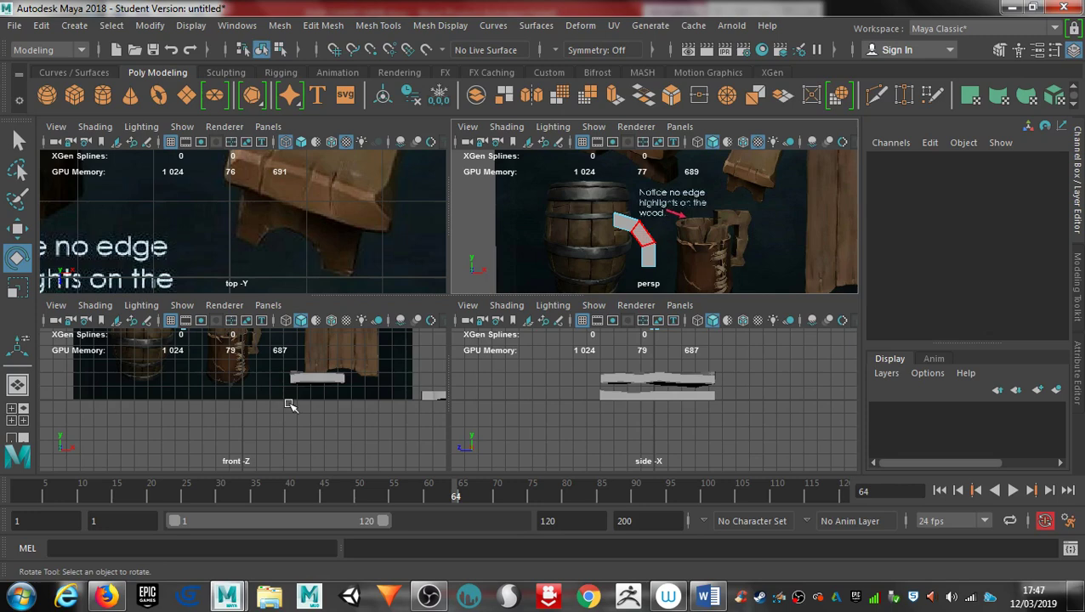
pyautogui.press('space')
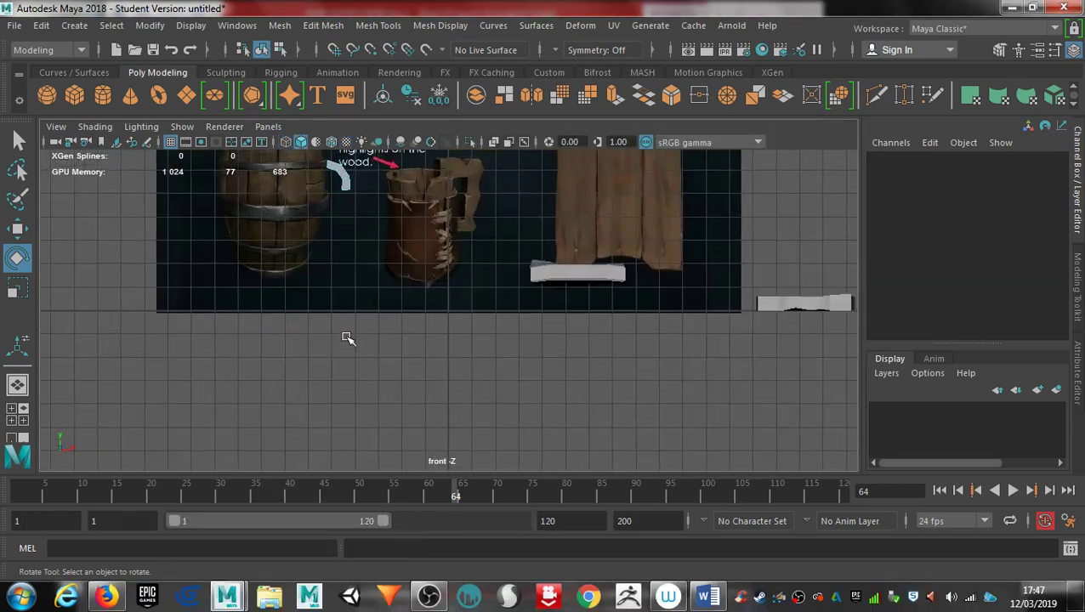
pyautogui.scroll(2, 348, 307)
pyautogui.keyDown('alt'); pyautogui.moveTo(348, 305); pyautogui.dragTo(452, 552, button='middle'); pyautogui.keyUp('alt')
pyautogui.keyDown('alt'); pyautogui.moveTo(422, 422); pyautogui.dragTo(884, 420, button='right'); pyautogui.keyUp('alt')
pyautogui.keyDown('alt'); pyautogui.moveTo(486, 387); pyautogui.dragTo(523, 328, button='middle'); pyautogui.keyUp('alt')
pyautogui.moveTo(359, 356); pyautogui.dragTo(472, 437)
pyautogui.moveTo(416, 386); pyautogui.dragTo(508, 124, button='right')
pyautogui.moveTo(416, 138); pyautogui.dragTo(478, 112, button='right')
pyautogui.press('r')
pyautogui.moveTo(394, 392); pyautogui.dragTo(432, 398)
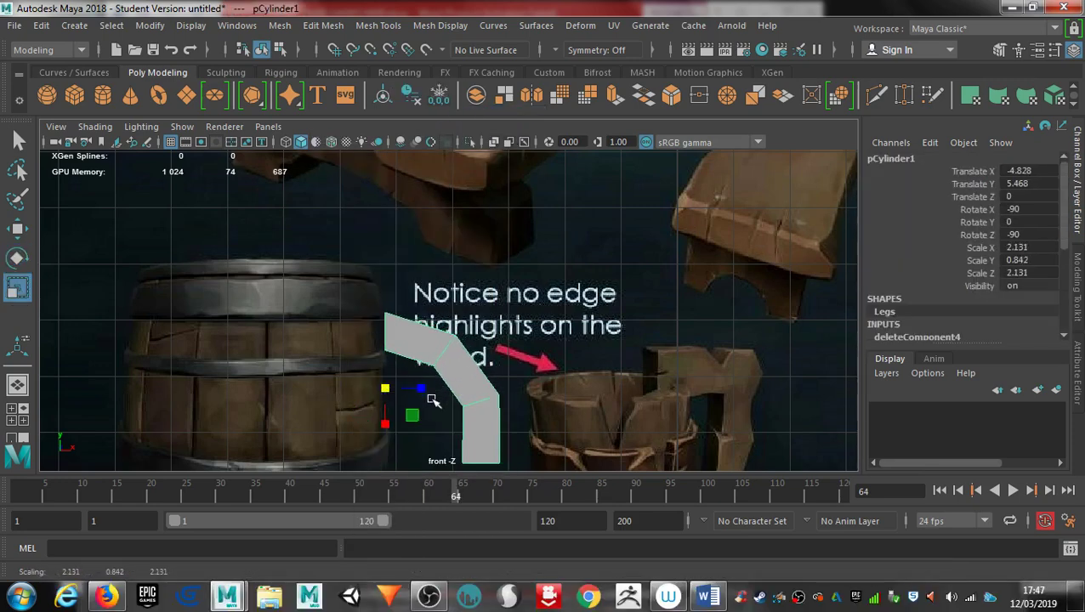
# Move the outer vertices of the half-arc's lower segment outward to widen the leg.
pyautogui.keyDown('alt'); pyautogui.moveTo(434, 423); pyautogui.dragTo(414, 369, button='middle'); pyautogui.keyUp('alt')
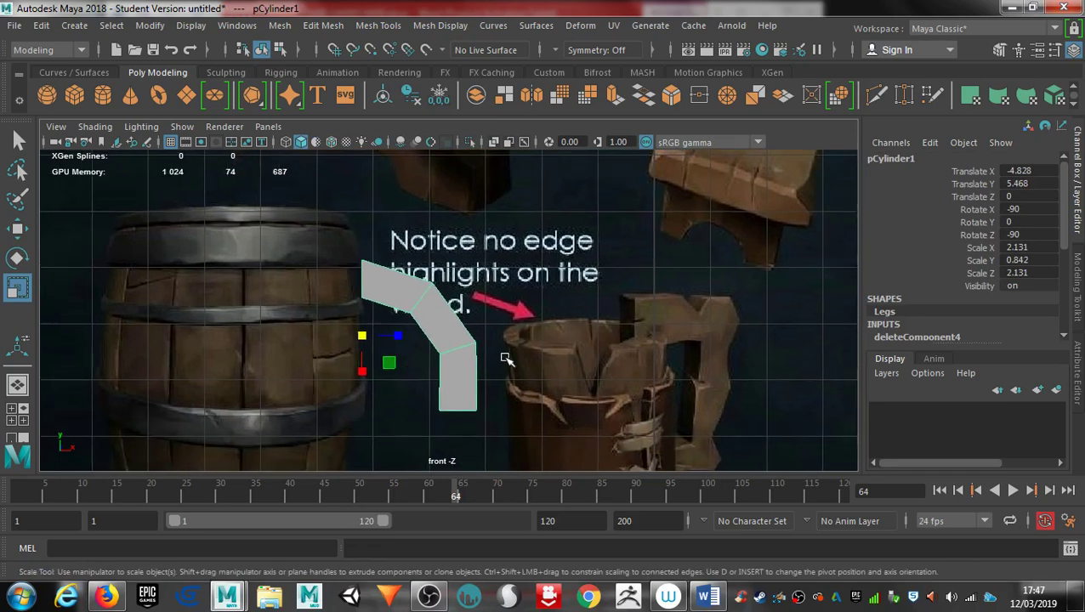
pyautogui.keyDown('alt'); pyautogui.moveTo(497, 351); pyautogui.dragTo(603, 427, button='middle'); pyautogui.keyUp('alt')
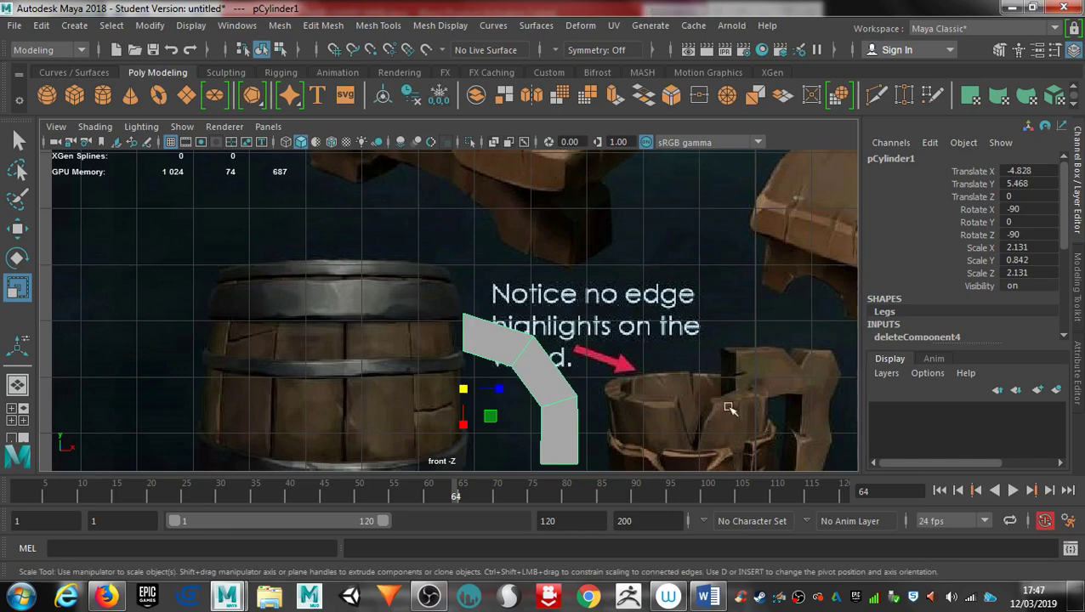
pyautogui.keyDown('alt'); pyautogui.moveTo(413, 372); pyautogui.dragTo(355, 302, button='middle'); pyautogui.keyUp('alt')
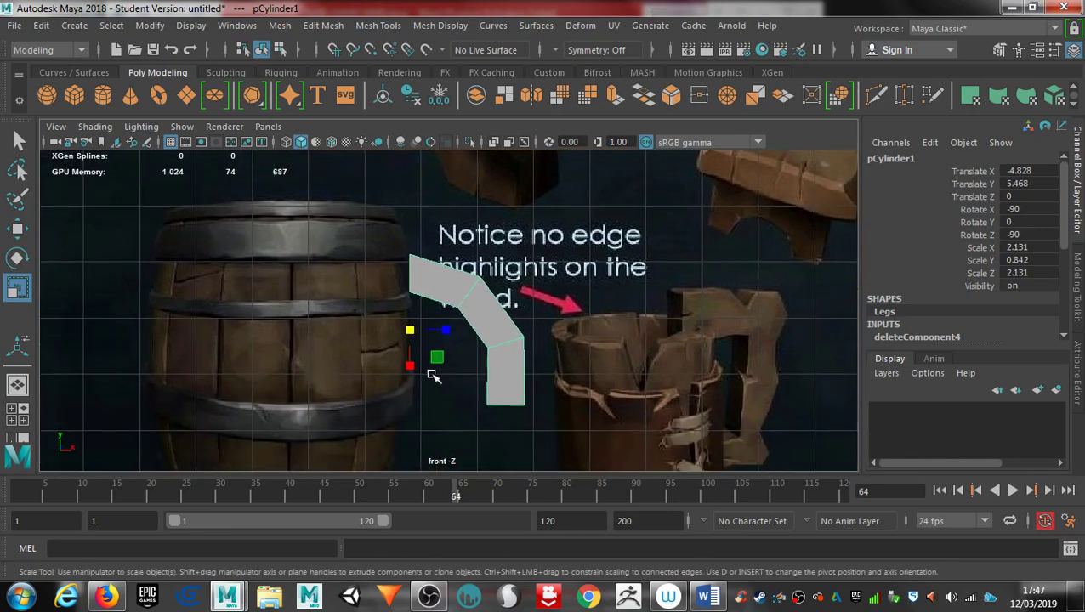
pyautogui.moveTo(517, 399); pyautogui.dragTo(425, 134, button='right')
pyautogui.moveTo(513, 391); pyautogui.dragTo(578, 409)
pyautogui.press('w')
pyautogui.moveTo(506, 323); pyautogui.dragTo(572, 337)
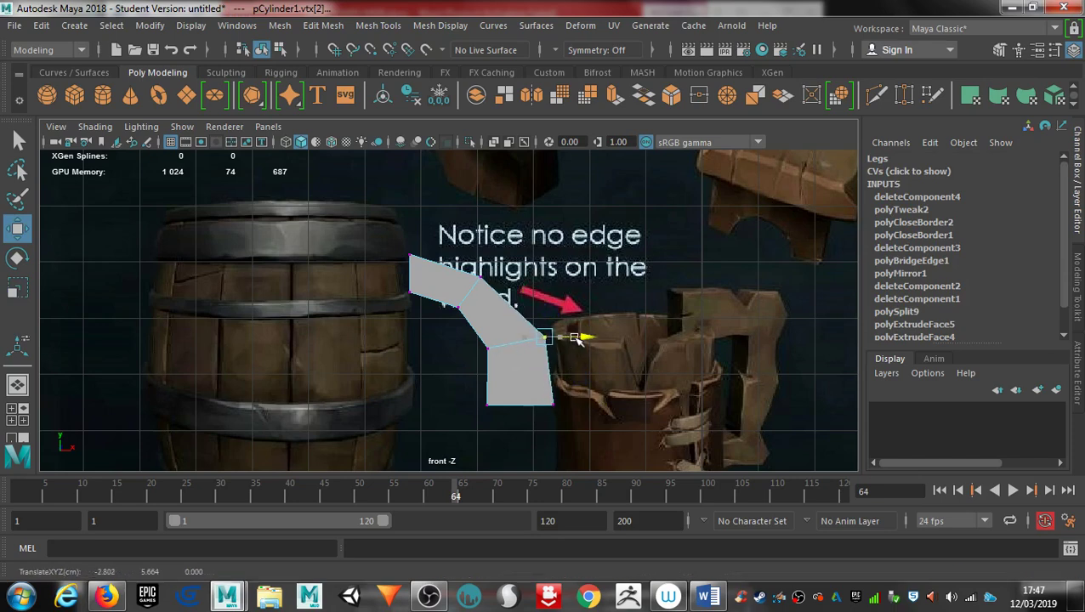
# Raise the upper outer bend vertex, lower the cut end's vertices, and nudge the inner vertex above the foot.
pyautogui.keyDown('alt'); pyautogui.moveTo(559, 307); pyautogui.dragTo(603, 337, button='middle'); pyautogui.keyUp('alt')
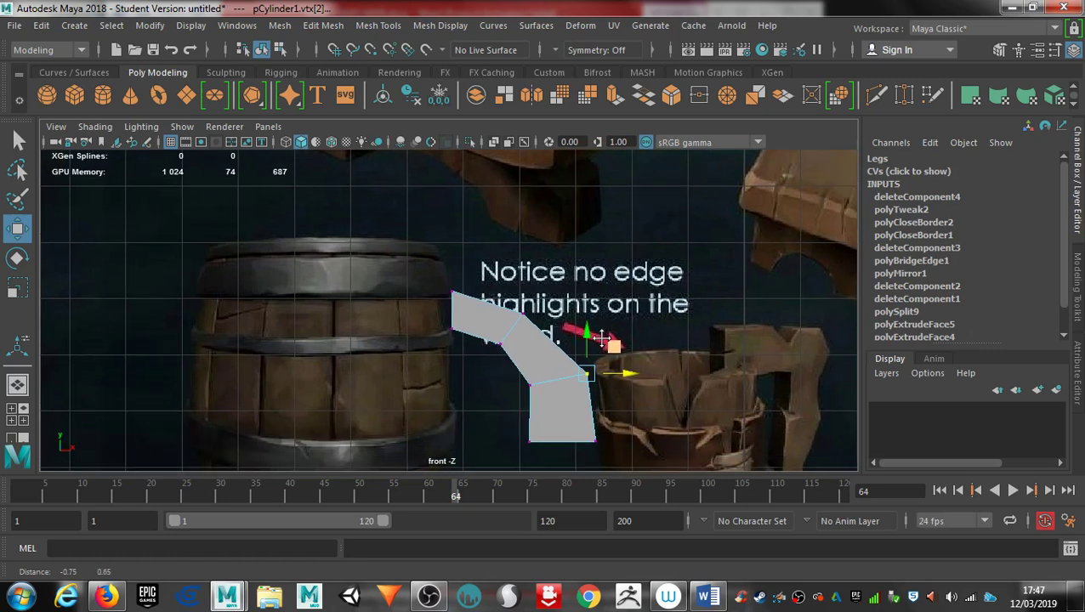
pyautogui.keyDown('alt'); pyautogui.moveTo(537, 323); pyautogui.dragTo(558, 378, button='middle'); pyautogui.keyUp('alt')
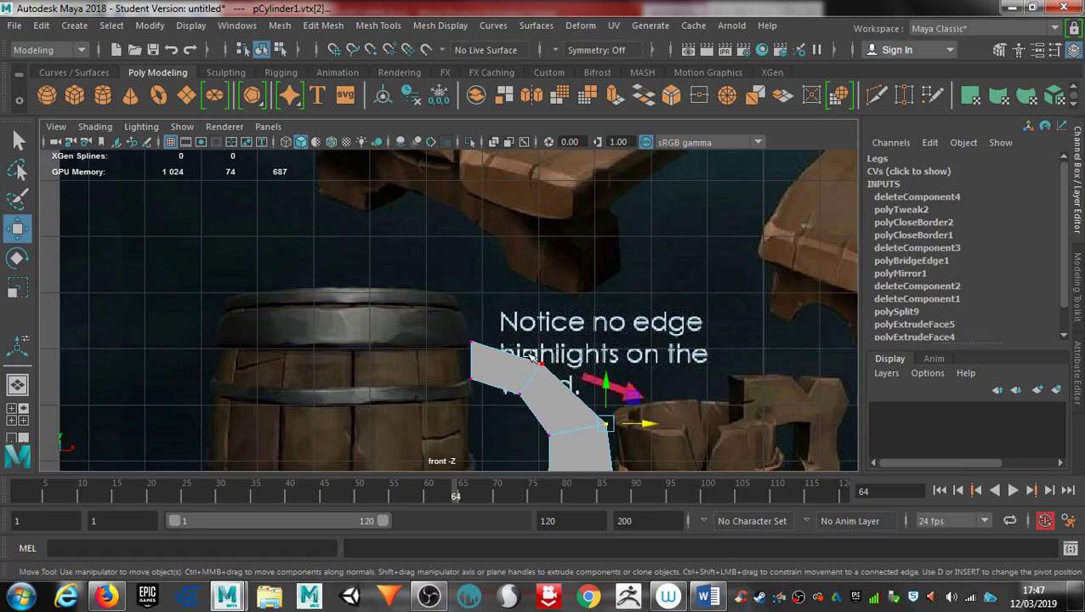
pyautogui.click(541, 363)
pyautogui.moveTo(543, 336); pyautogui.dragTo(542, 319)
pyautogui.moveTo(453, 327); pyautogui.dragTo(472, 350)
pyautogui.keyDown('alt'); pyautogui.moveTo(583, 420); pyautogui.dragTo(555, 434, button='middle'); pyautogui.keyUp('alt')
pyautogui.moveTo(508, 436); pyautogui.dragTo(521, 431)
pyautogui.keyDown('alt'); pyautogui.moveTo(528, 413); pyautogui.dragTo(528, 404, button='middle'); pyautogui.keyUp('alt')
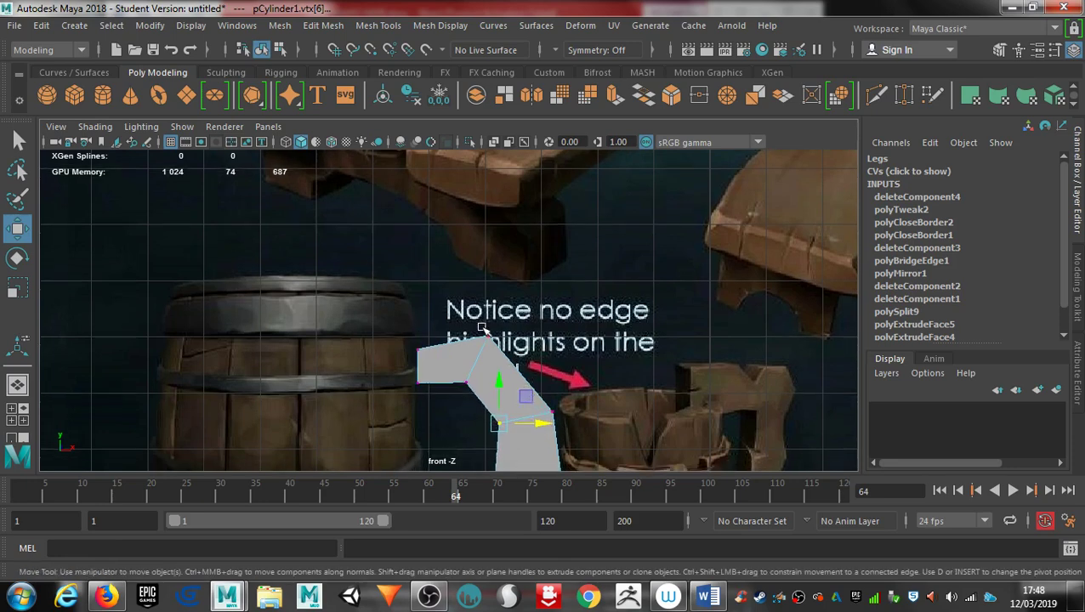
# Lower the upper outer bend vertex slightly to flatten the leg's top edge.
pyautogui.moveTo(491, 341); pyautogui.dragTo(495, 343)
pyautogui.keyDown('alt'); pyautogui.moveTo(534, 365); pyautogui.dragTo(532, 337, button='middle'); pyautogui.keyUp('alt')
pyautogui.moveTo(488, 263); pyautogui.dragTo(488, 272)
pyautogui.keyDown('alt'); pyautogui.moveTo(653, 442); pyautogui.dragTo(678, 447); pyautogui.keyUp('alt')
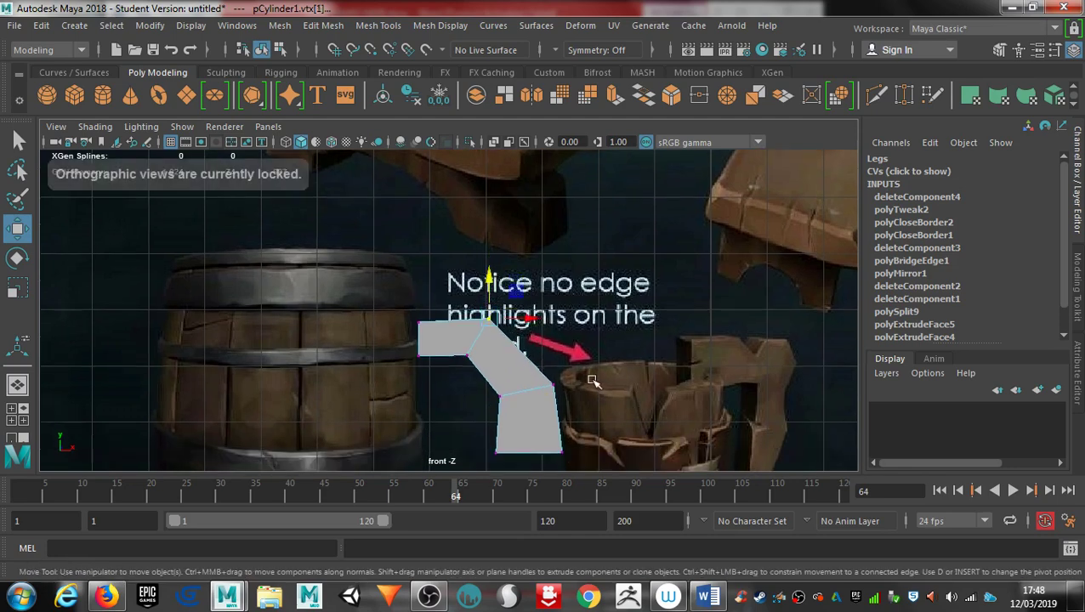
# Shift the inner-edge vertices toward the cut side, align the end's top vertex with them, and raise the cut end slightly.
pyautogui.moveTo(397, 347); pyautogui.dragTo(509, 468)
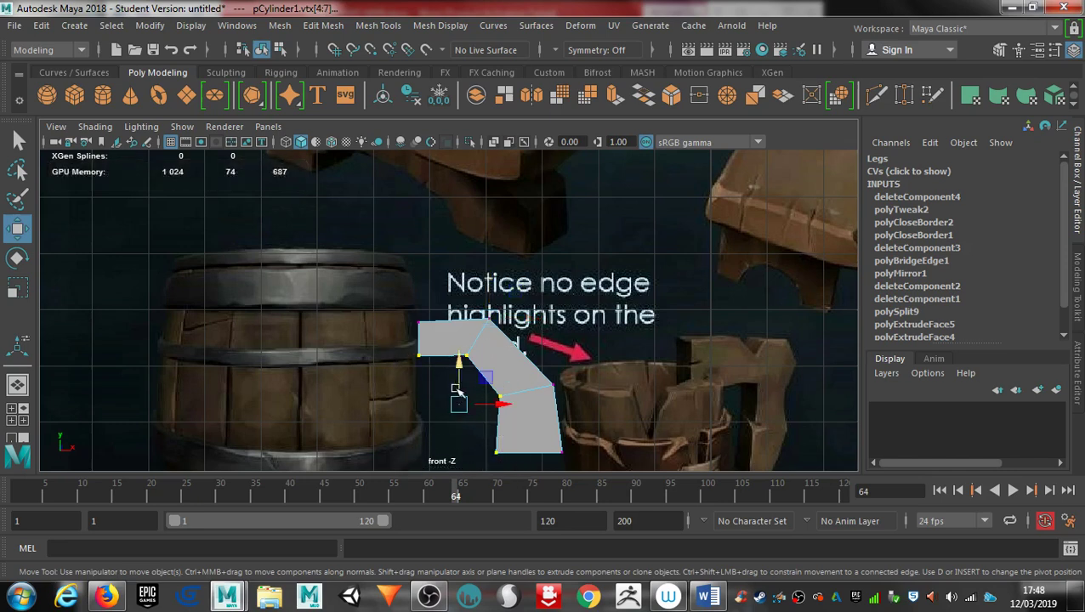
pyautogui.moveTo(509, 405); pyautogui.dragTo(501, 405)
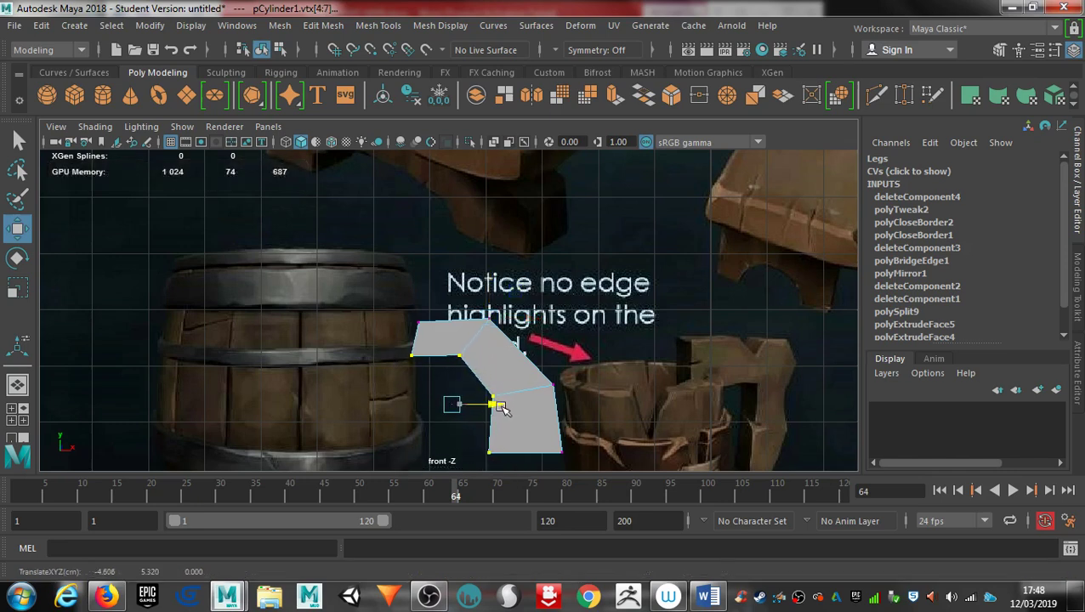
pyautogui.moveTo(405, 311); pyautogui.dragTo(437, 324)
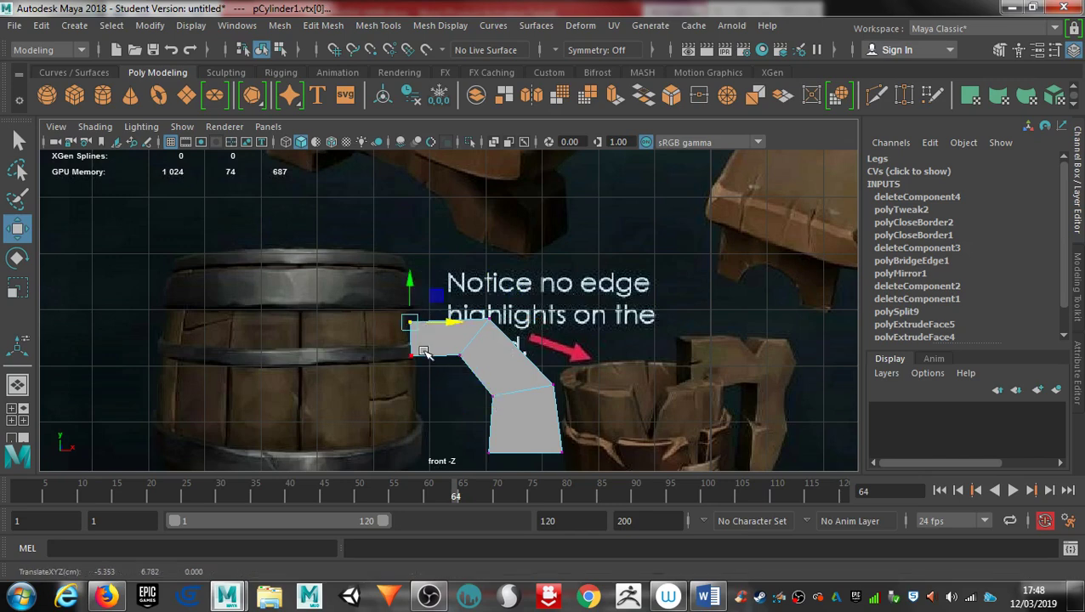
pyautogui.moveTo(414, 368); pyautogui.dragTo(409, 290)
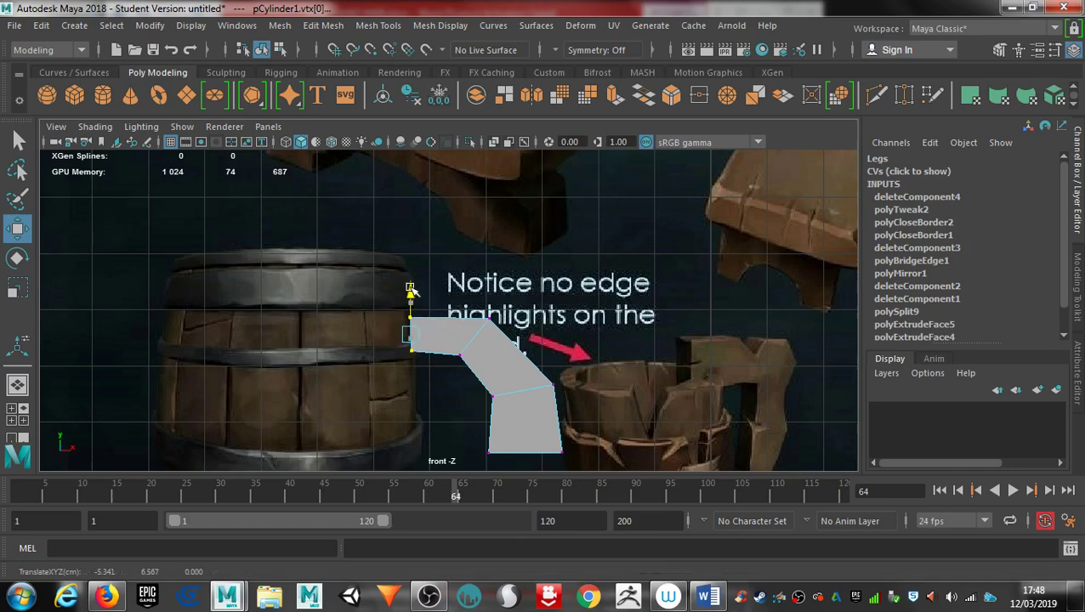
# Insert three edge loops across the leg's upper horizontal segment with the Multi-Cut tool.
pyautogui.keyDown('alt'); pyautogui.moveTo(489, 316); pyautogui.dragTo(528, 376, button='middle'); pyautogui.keyUp('alt')
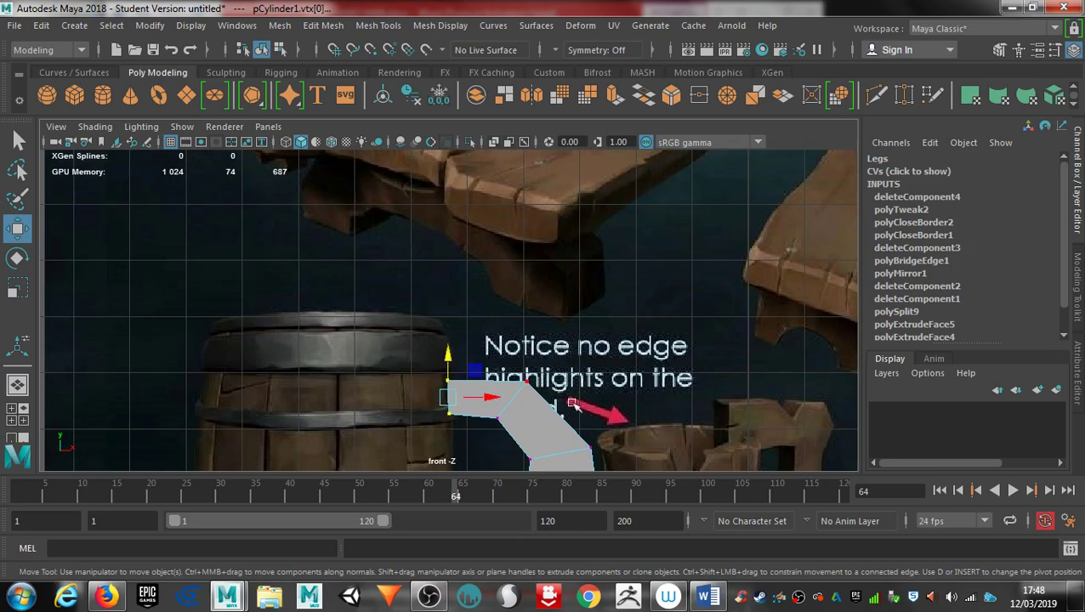
pyautogui.keyDown('alt'); pyautogui.moveTo(525, 416); pyautogui.dragTo(507, 349, button='middle'); pyautogui.keyUp('alt')
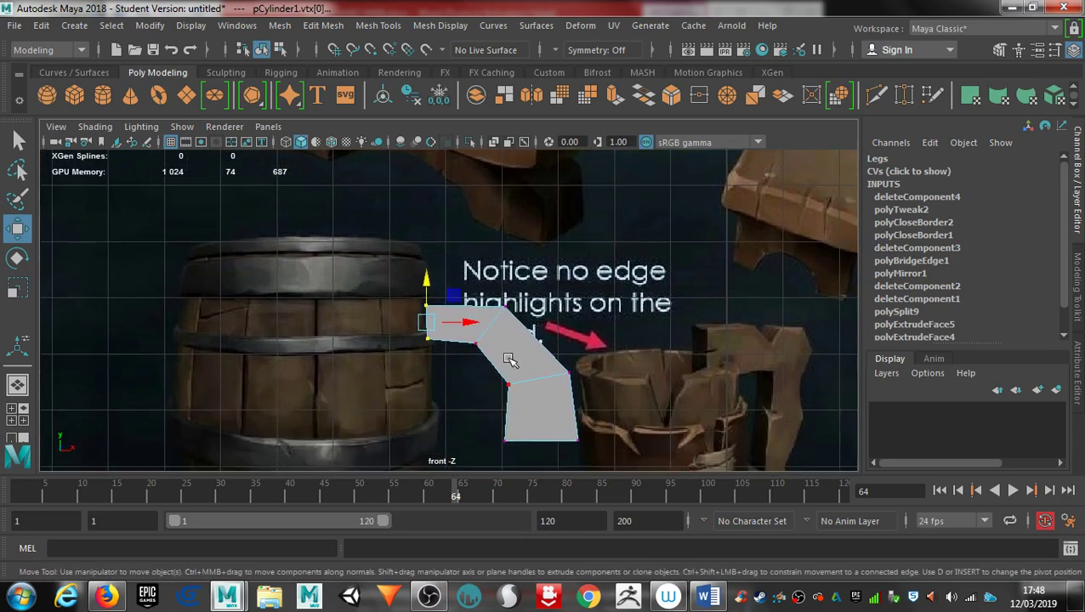
pyautogui.click(876, 94)
pyautogui.press('ctrl')
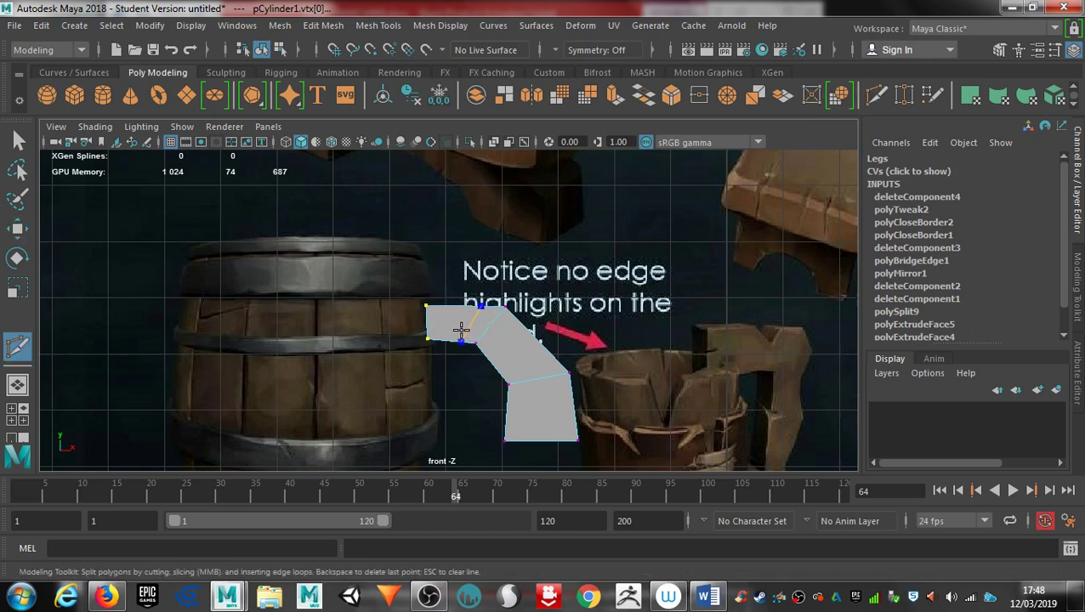
pyautogui.keyDown('ctrl'); pyautogui.click(463, 330); pyautogui.keyUp('ctrl')
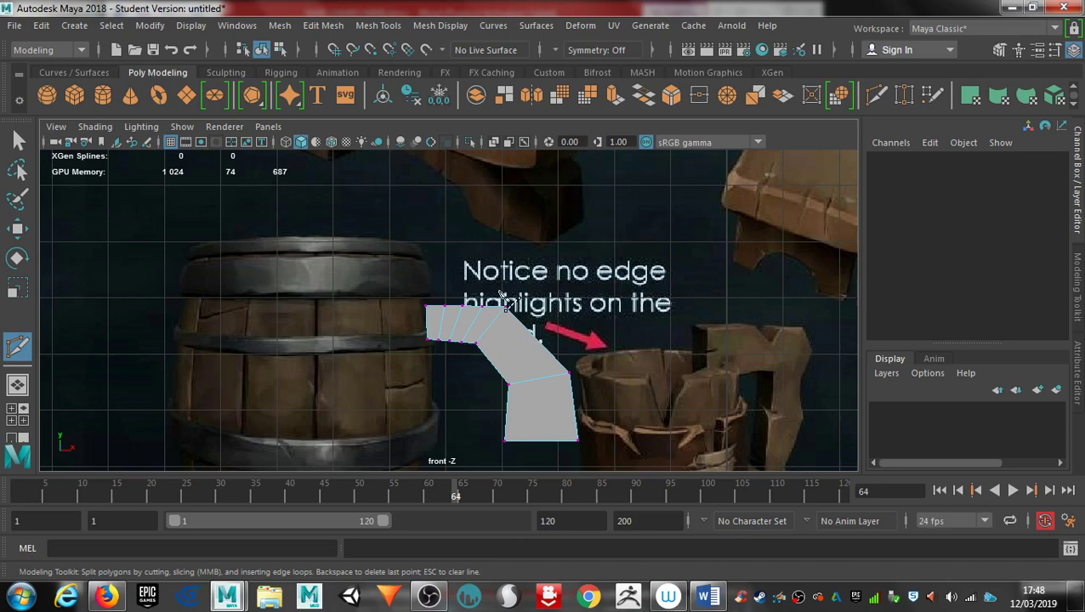
# Lower the top-edge vertices of the leg's upper horizontal segment so the edge slopes down from the bend toward the cut end.
pyautogui.keyDown('alt'); pyautogui.moveTo(501, 293); pyautogui.dragTo(527, 353, button='middle'); pyautogui.keyUp('alt')
pyautogui.keyDown('alt'); pyautogui.moveTo(519, 266); pyautogui.dragTo(428, 215, button='middle'); pyautogui.keyUp('alt')
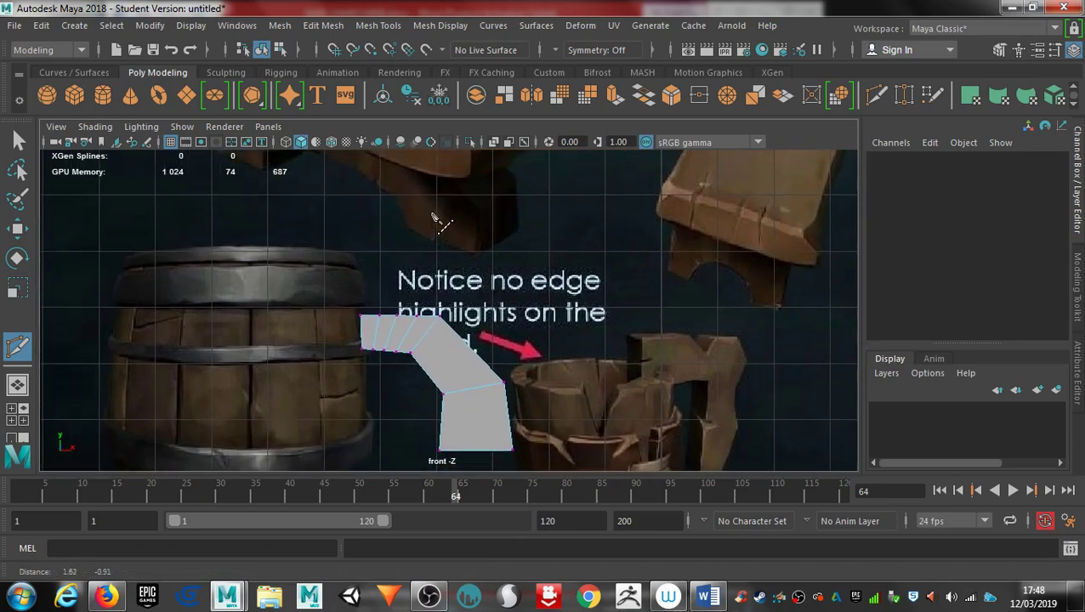
pyautogui.press('q')
pyautogui.keyDown('alt'); pyautogui.moveTo(460, 312); pyautogui.dragTo(714, 330, button='right'); pyautogui.keyUp('alt')
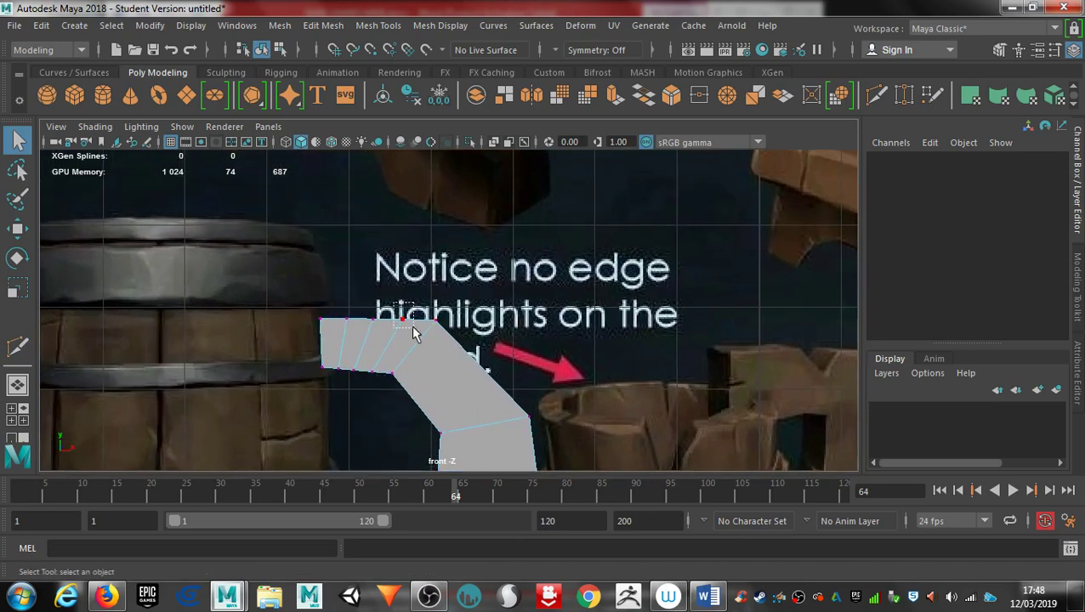
pyautogui.moveTo(414, 333); pyautogui.dragTo(413, 332)
pyautogui.press('w')
pyautogui.moveTo(400, 283); pyautogui.dragTo(355, 322)
pyautogui.moveTo(348, 270); pyautogui.dragTo(329, 328)
pyautogui.moveTo(322, 285); pyautogui.dragTo(324, 302)
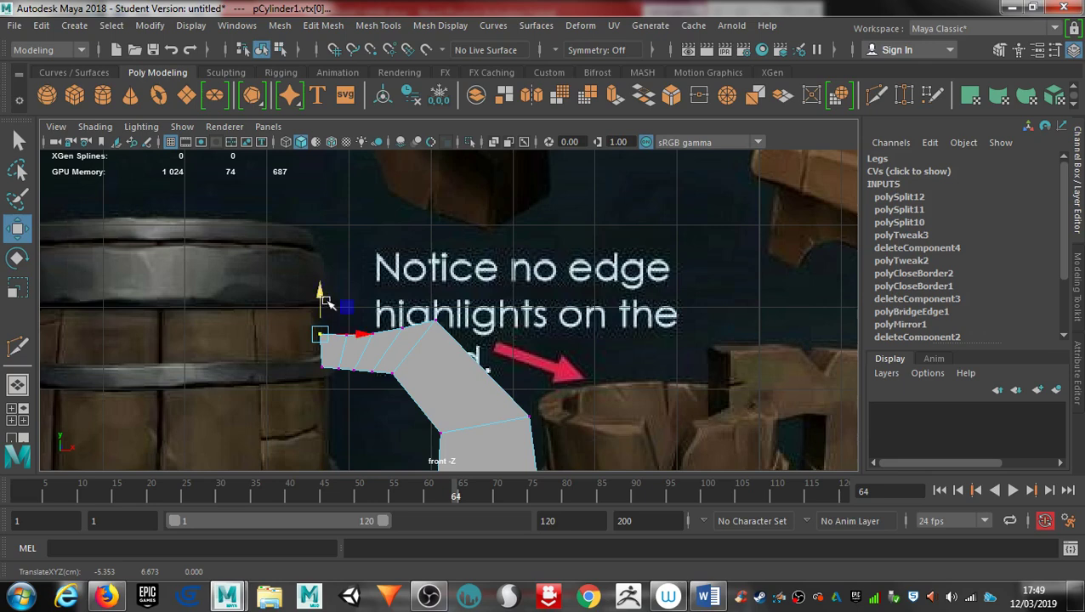
# Insert a lengthwise edge loop down the middle of the leg's front face with the Multi-Cut tool.
pyautogui.scroll(-5, 423, 339)
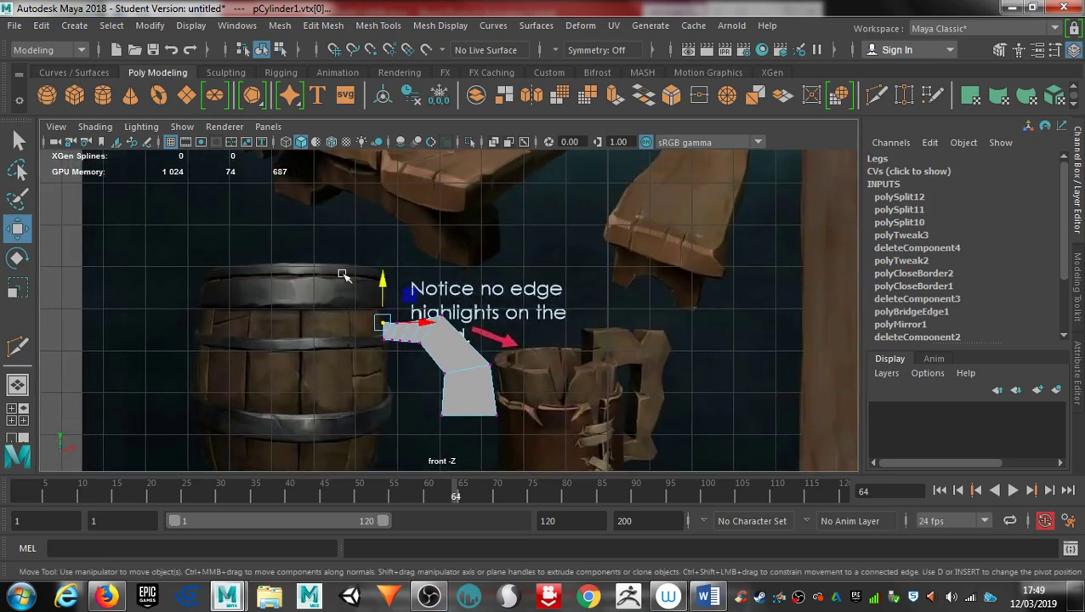
pyautogui.keyDown('alt'); pyautogui.moveTo(477, 343); pyautogui.dragTo(434, 299, button='middle'); pyautogui.keyUp('alt')
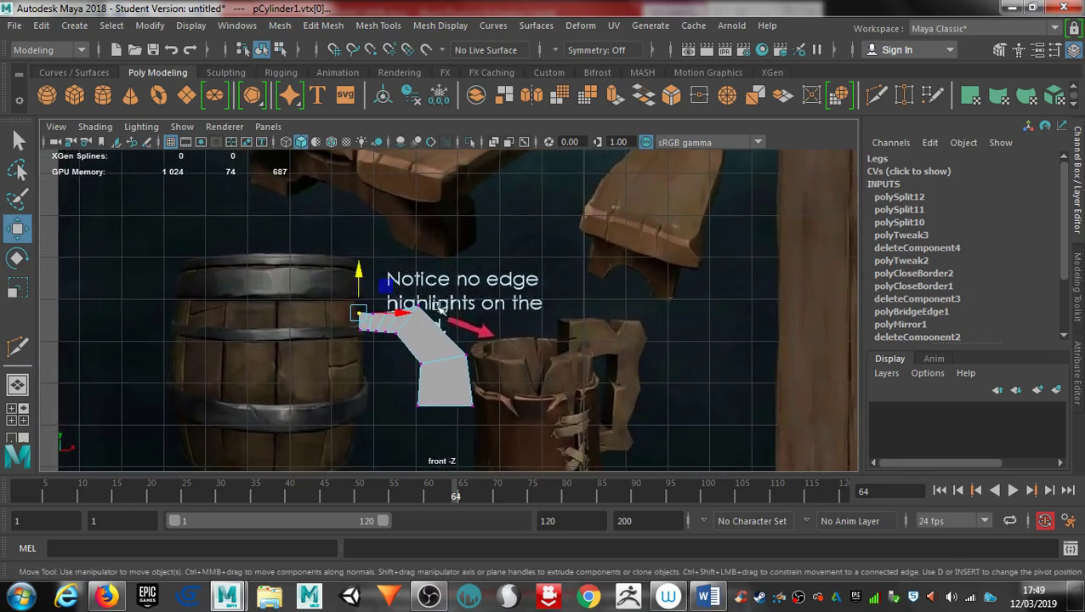
pyautogui.click(877, 95)
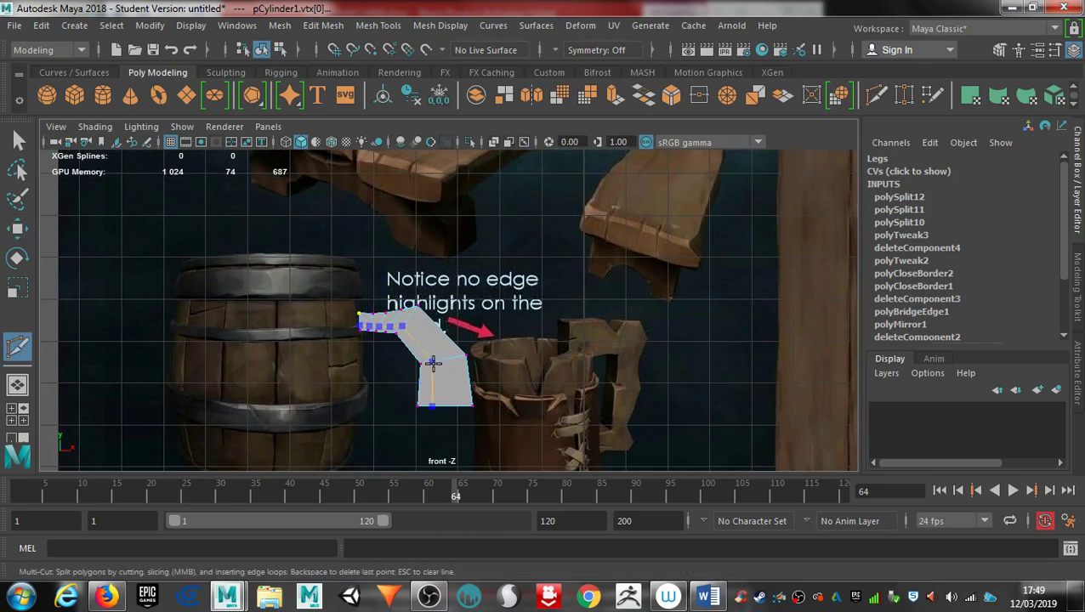
pyautogui.keyDown('ctrl'); pyautogui.click(444, 360); pyautogui.keyUp('ctrl')
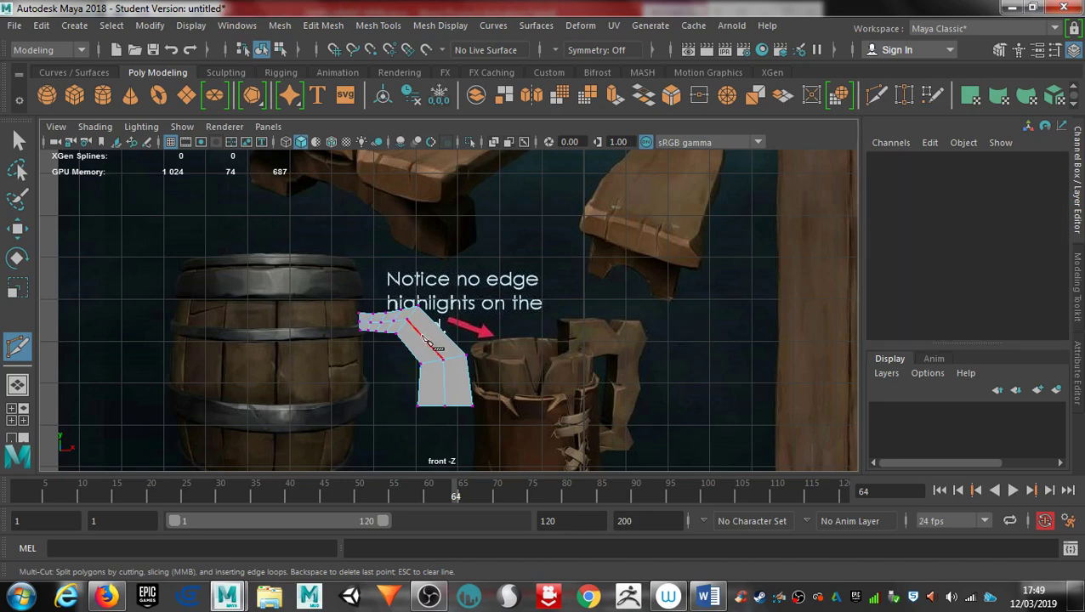
# Insert two edge loops across the leg's slanted segment and two more across its lower foot segment.
pyautogui.press('space')
pyautogui.press('space')
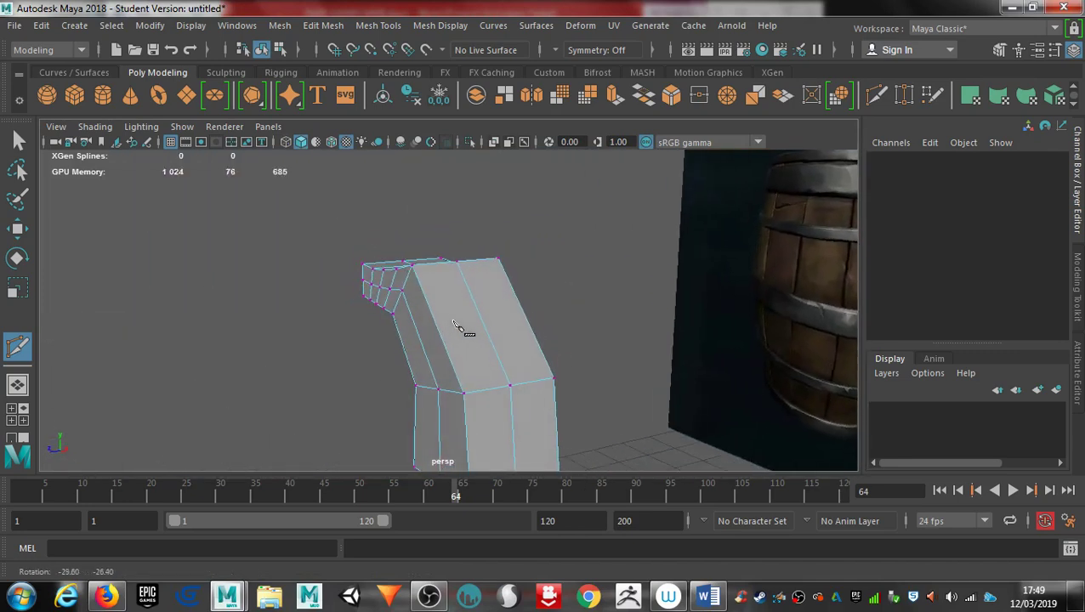
pyautogui.keyDown('alt'); pyautogui.moveTo(454, 321); pyautogui.dragTo(448, 319); pyautogui.keyUp('alt')
pyautogui.keyDown('ctrl'); pyautogui.click(448, 298); pyautogui.keyUp('ctrl')
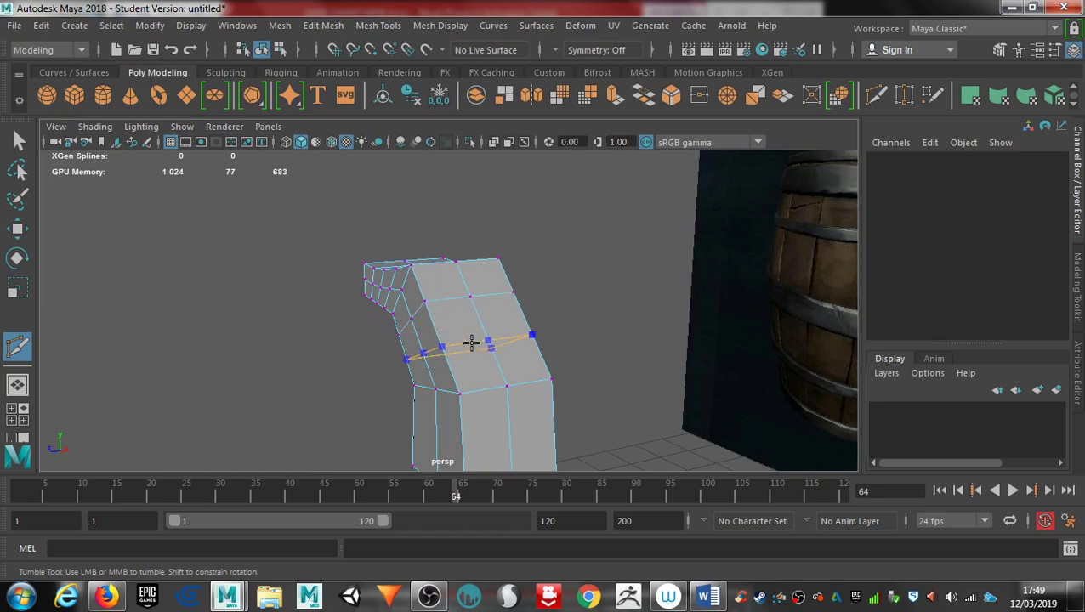
pyautogui.keyDown('ctrl'); pyautogui.click(471, 333); pyautogui.keyUp('ctrl')
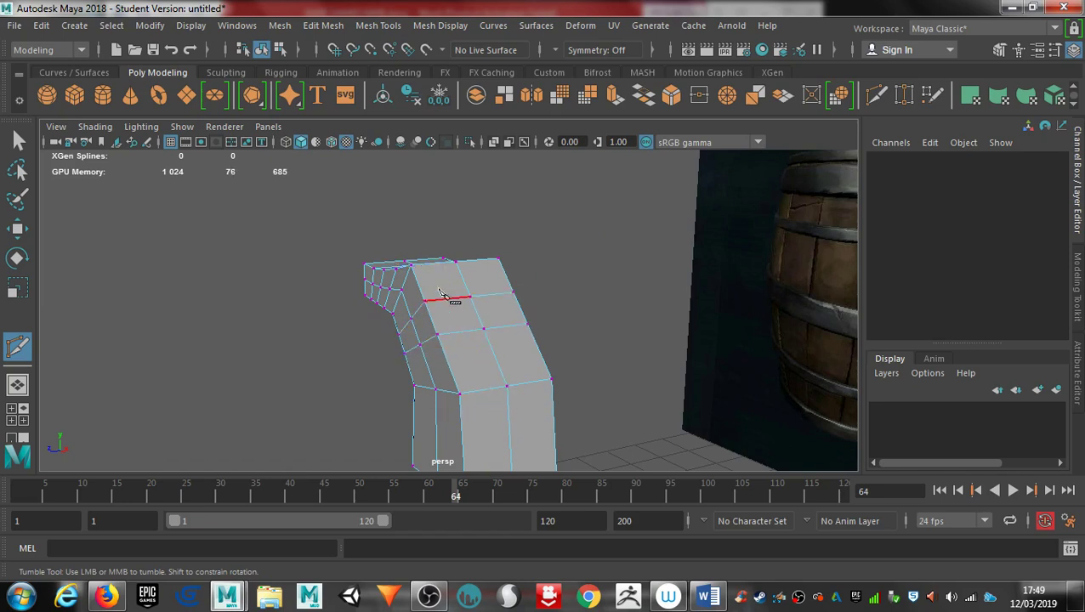
pyautogui.keyDown('alt'); pyautogui.moveTo(561, 459); pyautogui.dragTo(537, 406, button='middle'); pyautogui.keyUp('alt')
pyautogui.keyDown('ctrl'); pyautogui.click(402, 299); pyautogui.keyUp('ctrl')
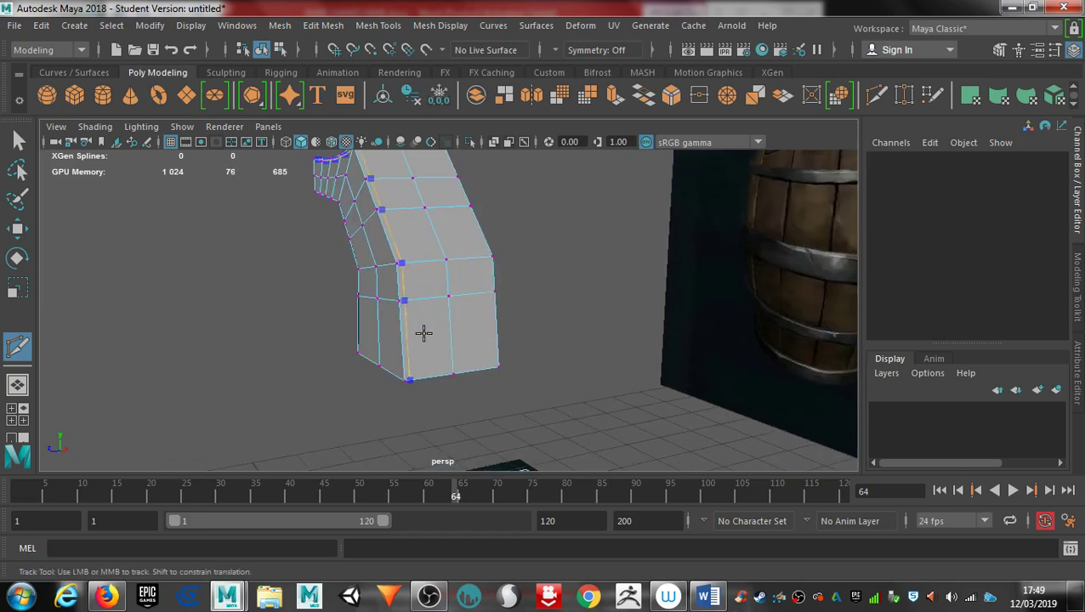
pyautogui.keyDown('ctrl'); pyautogui.click(426, 344); pyautogui.keyUp('ctrl')
# Bevel the lengthwise outer edge on the front side of the leg.
pyautogui.keyDown('alt'); pyautogui.moveTo(337, 356); pyautogui.dragTo(489, 373); pyautogui.keyUp('alt')
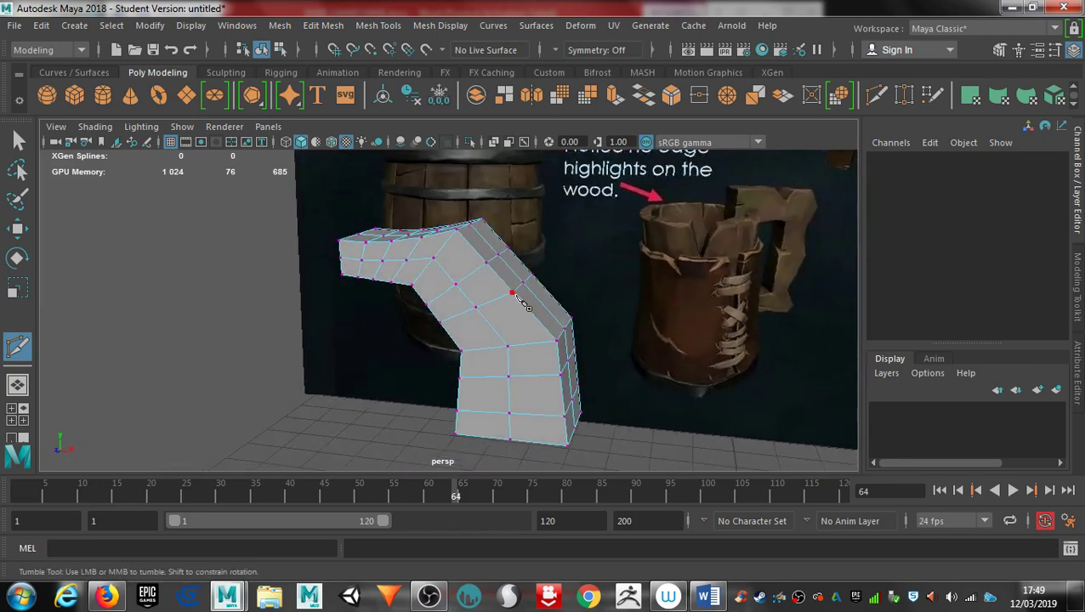
pyautogui.click(19, 141)
pyautogui.moveTo(569, 327); pyautogui.dragTo(563, 95, button='right')
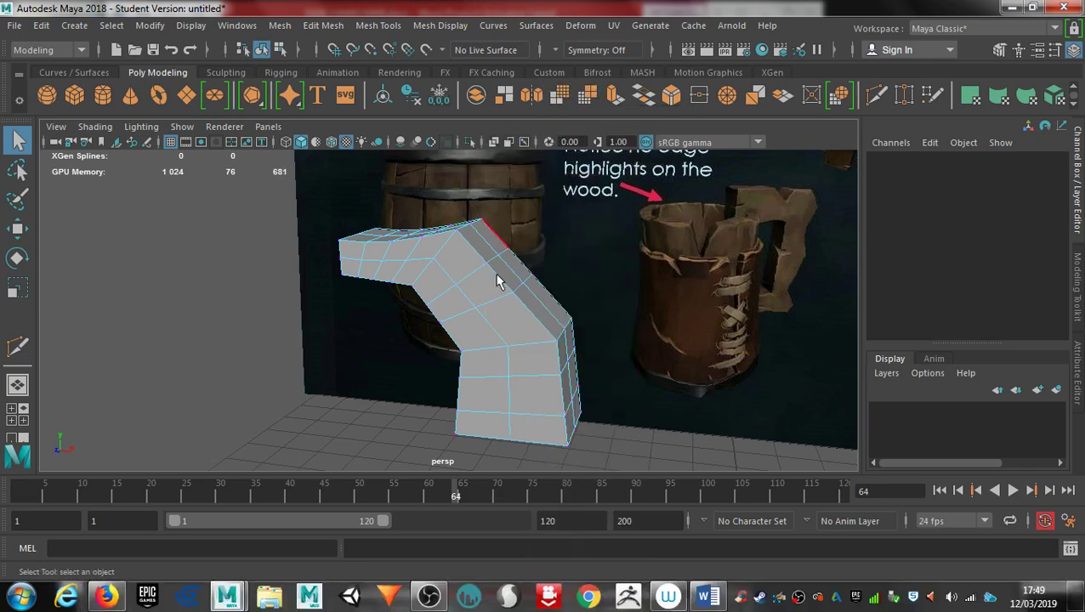
pyautogui.click(527, 315)
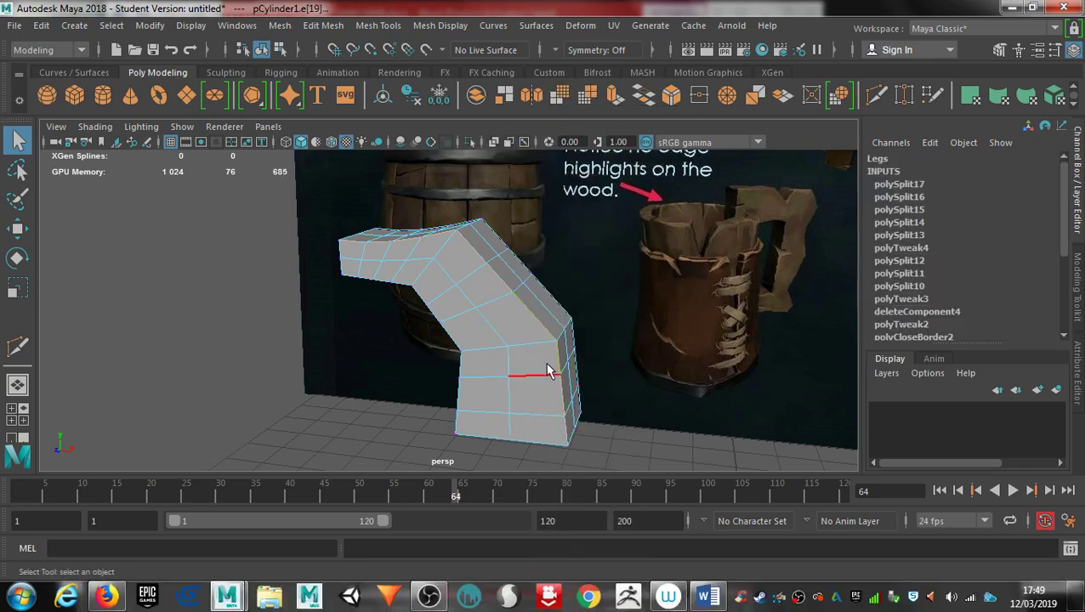
pyautogui.click(1079, 289)
pyautogui.click(1000, 349)
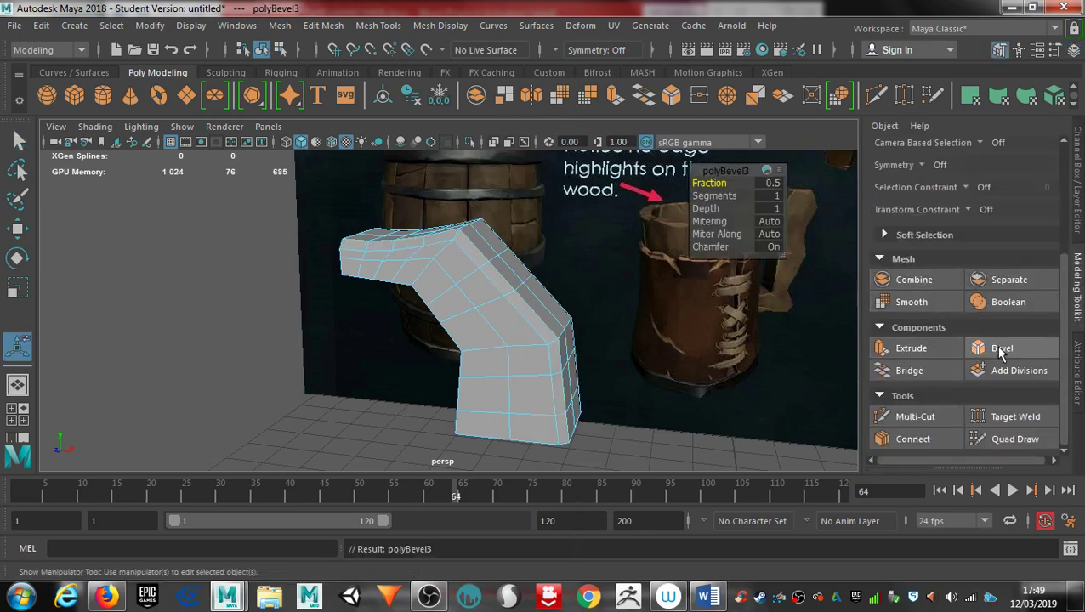
# Bevel the lengthwise outer edge on the opposite side of the leg with a fraction of 0.4.
pyautogui.keyDown('alt'); pyautogui.moveTo(581, 274); pyautogui.dragTo(462, 293); pyautogui.keyUp('alt')
pyautogui.click(455, 307)
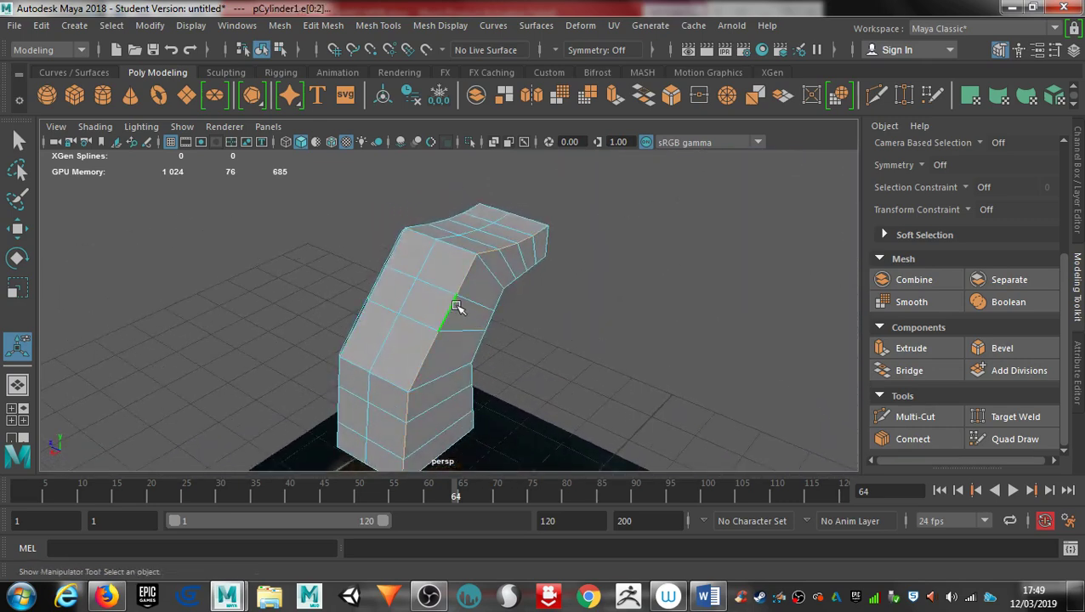
pyautogui.click(1001, 349)
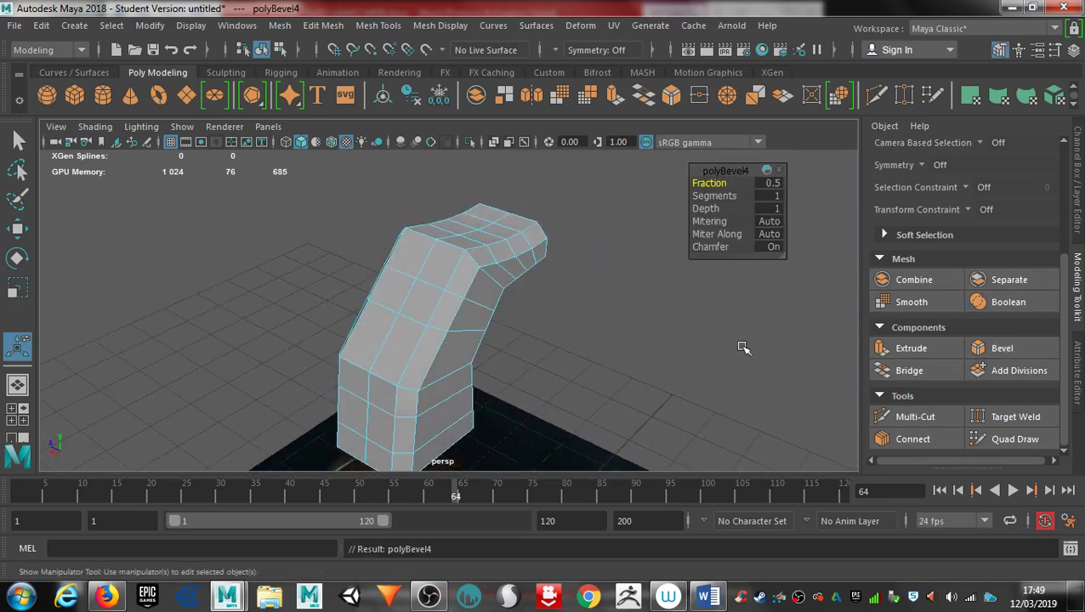
pyautogui.moveTo(721, 183); pyautogui.dragTo(711, 185)
pyautogui.moveTo(709, 183); pyautogui.dragTo(713, 184, button='middle')
pyautogui.keyDown('alt'); pyautogui.moveTo(577, 239); pyautogui.dragTo(519, 302); pyautogui.keyUp('alt')
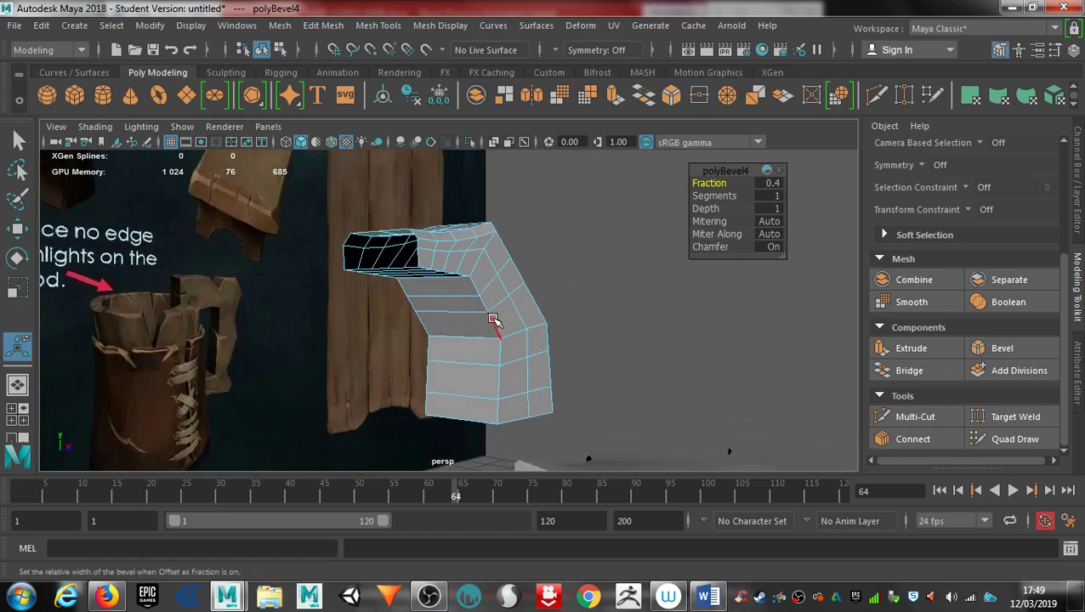
# Bevel the leg's two lengthwise inner edges, setting the second bevel's fraction to 0.3.
pyautogui.click(493, 320)
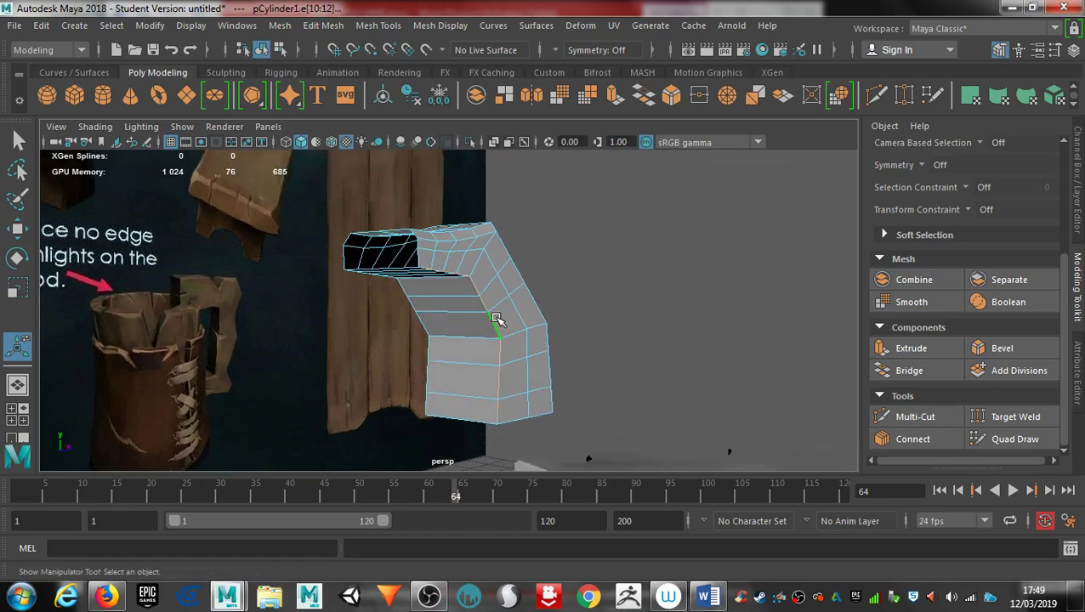
pyautogui.click(993, 348)
pyautogui.keyDown('alt'); pyautogui.moveTo(415, 333); pyautogui.dragTo(409, 301); pyautogui.keyUp('alt')
pyautogui.doubleClick(409, 302)
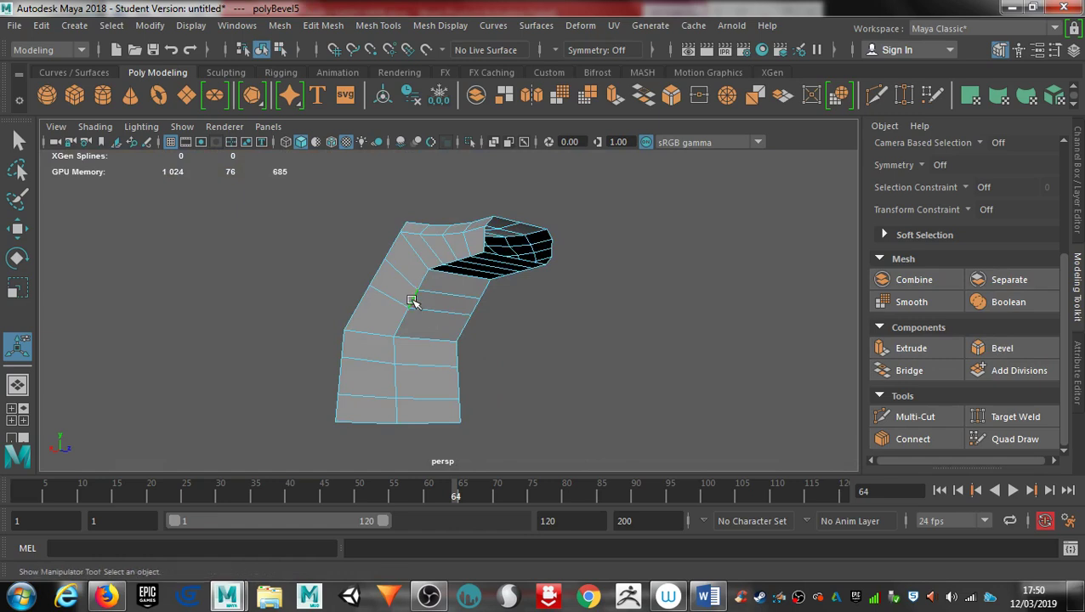
pyautogui.click(988, 347)
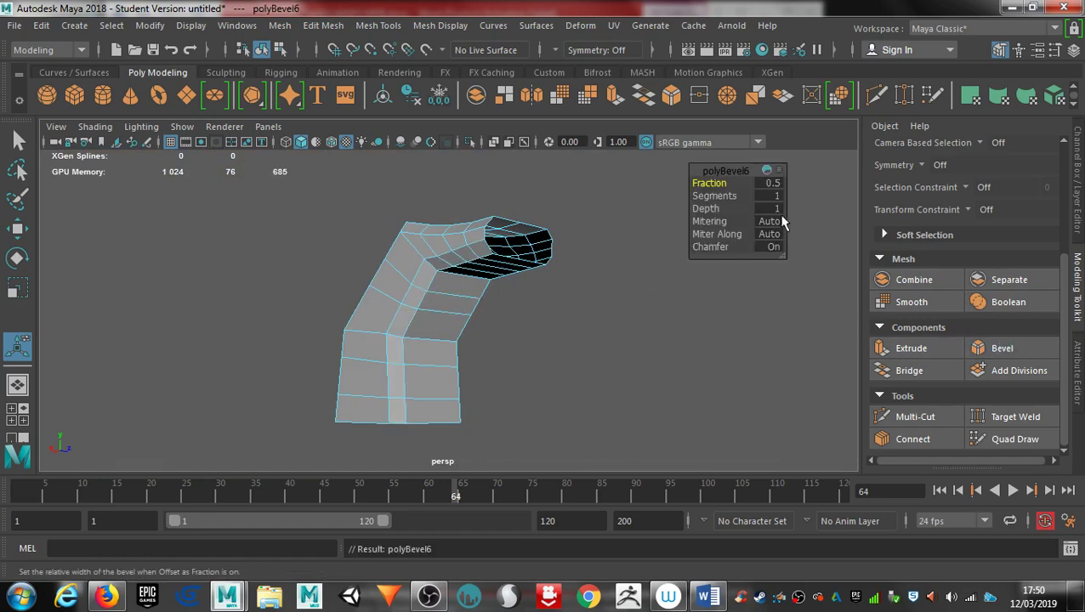
pyautogui.moveTo(733, 183); pyautogui.dragTo(715, 186)
pyautogui.moveTo(705, 300)
pyautogui.keyDown('alt'); pyautogui.mouseDown()
pyautogui.moveTo(572, 322)
pyautogui.moveTo(710, 329)
pyautogui.moveTo(707, 295)
pyautogui.mouseUp(); pyautogui.keyUp('alt')
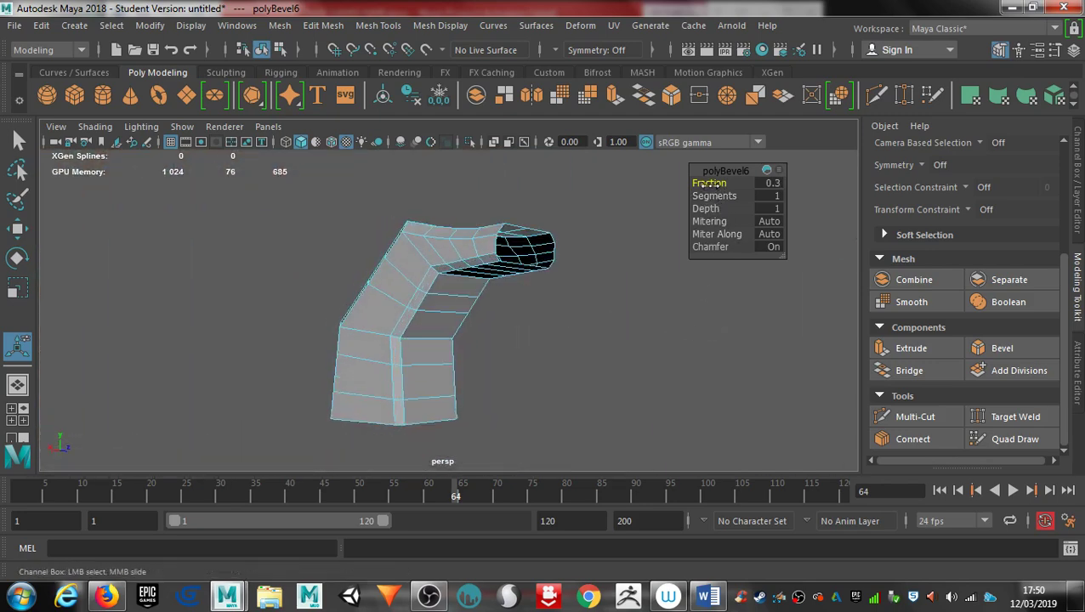
# Insert a lengthwise edge loop along the leg's inner face with the Multi-Cut tool.
pyautogui.keyDown('alt'); pyautogui.moveTo(655, 314); pyautogui.dragTo(544, 315); pyautogui.keyUp('alt')
pyautogui.click(876, 94)
pyautogui.click(433, 423)
pyautogui.click(422, 244)
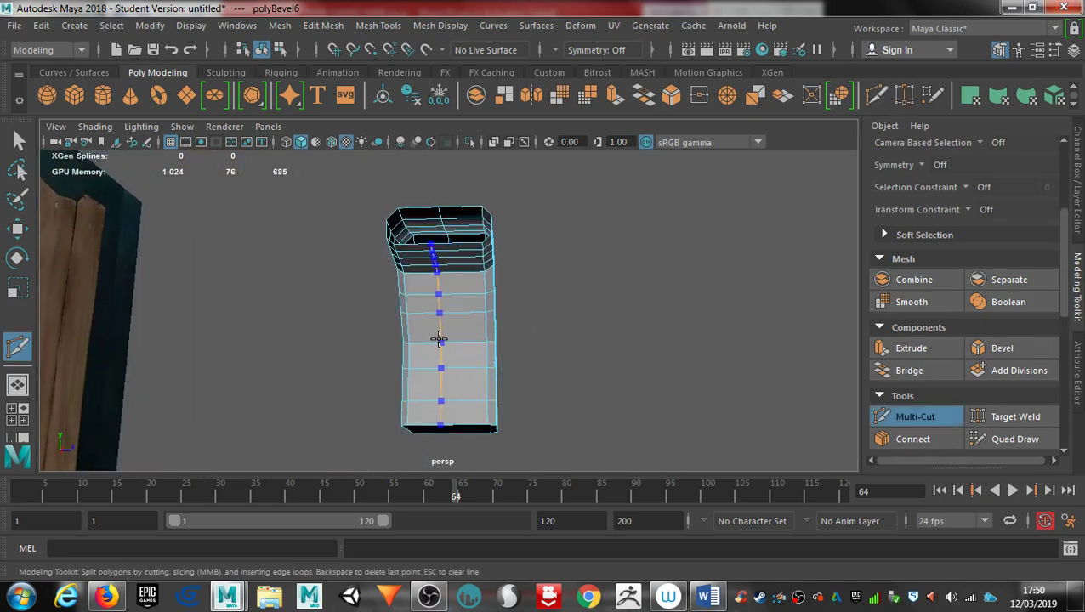
pyautogui.keyDown('ctrl'); pyautogui.click(433, 344); pyautogui.keyUp('ctrl')
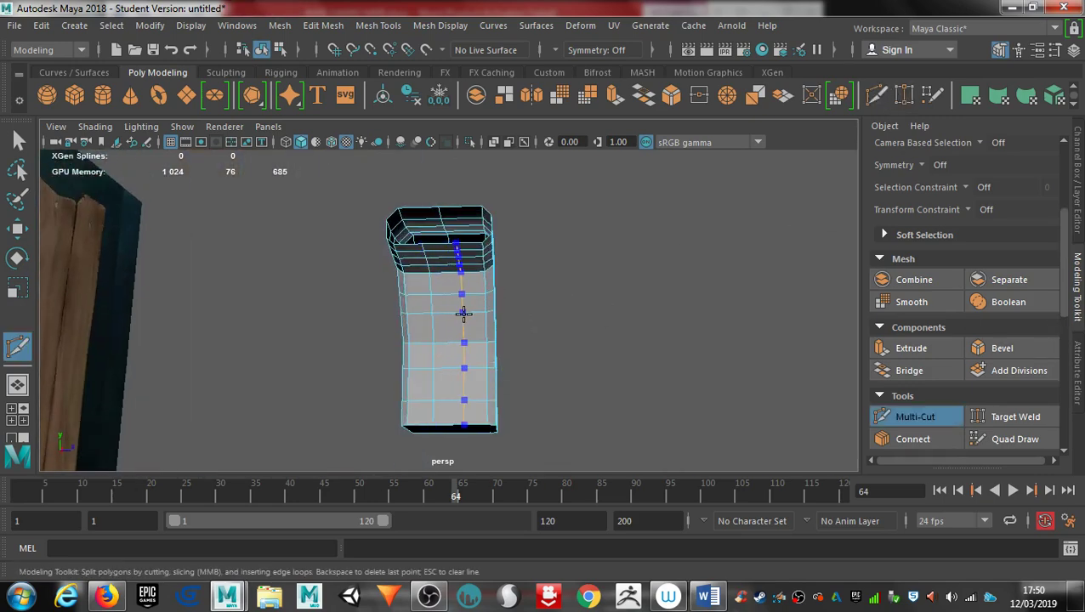
# Mirror the half leg across the world X axis in the negative direction, with offset -5.2 and merge threshold 0.853.
pyautogui.keyDown('alt'); pyautogui.moveTo(619, 349); pyautogui.dragTo(583, 338); pyautogui.keyUp('alt')
pyautogui.keyDown('alt'); pyautogui.moveTo(582, 335); pyautogui.dragTo(481, 324, button='right'); pyautogui.keyUp('alt')
pyautogui.keyDown('alt'); pyautogui.moveTo(481, 324); pyautogui.dragTo(525, 368, button='middle'); pyautogui.keyUp('alt')
pyautogui.moveTo(529, 368); pyautogui.dragTo(595, 109, button='right')
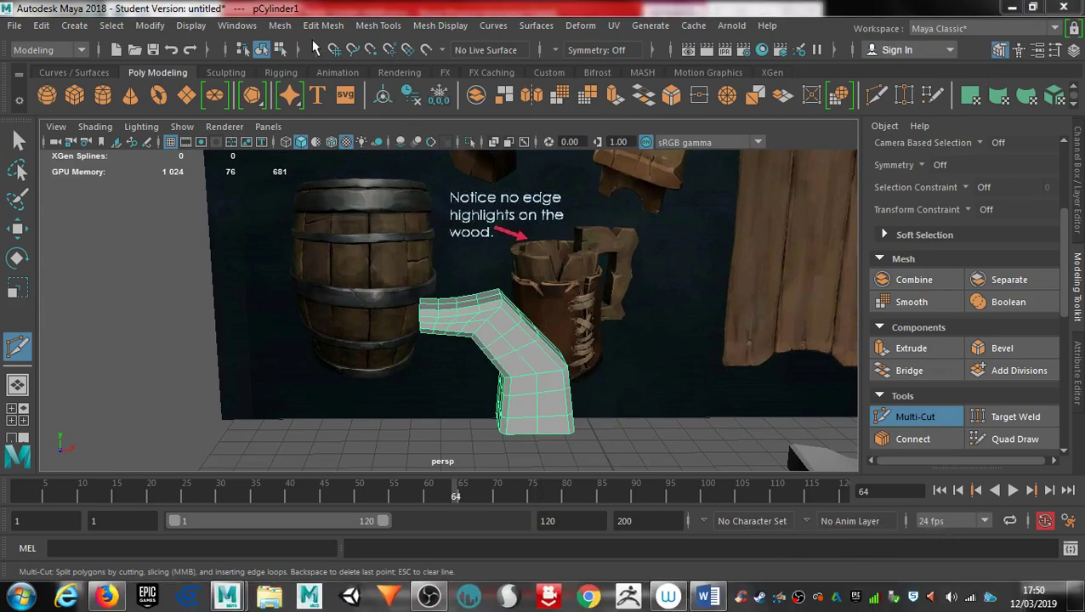
pyautogui.click(280, 26)
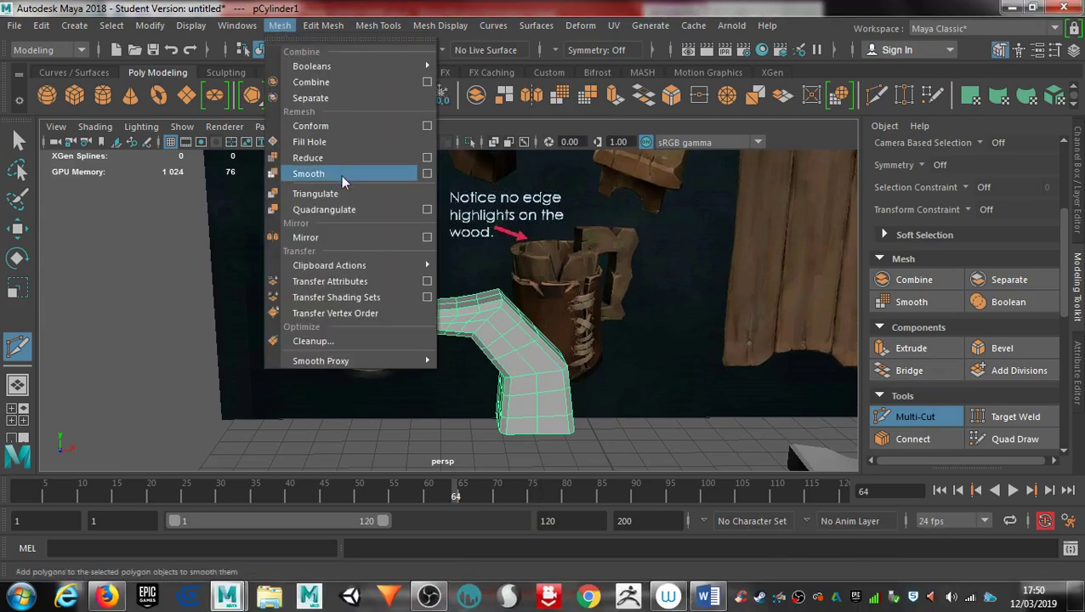
pyautogui.click(379, 242)
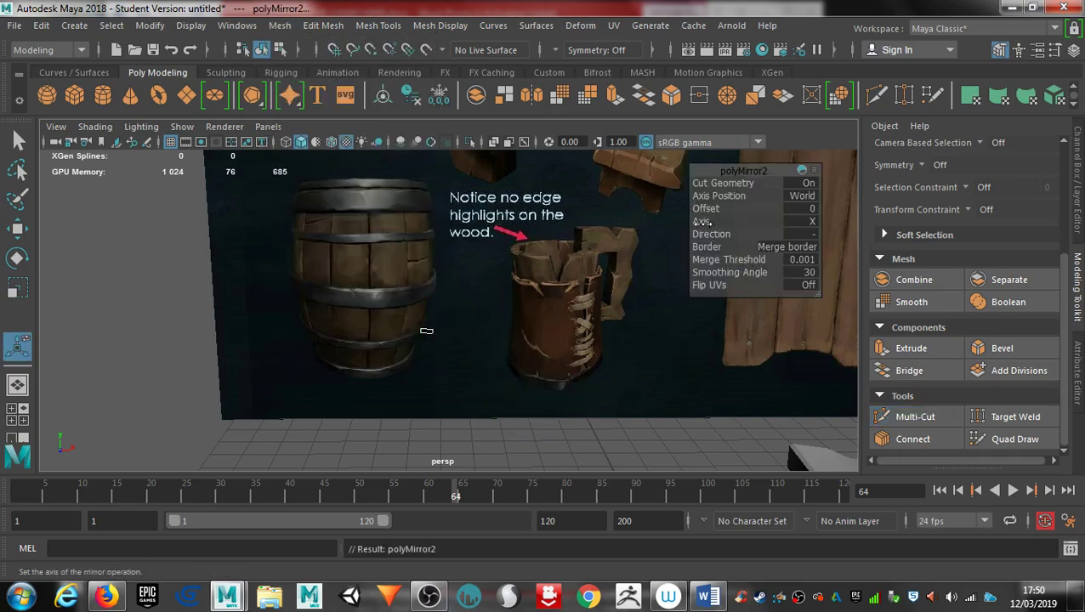
pyautogui.moveTo(702, 210); pyautogui.dragTo(712, 210)
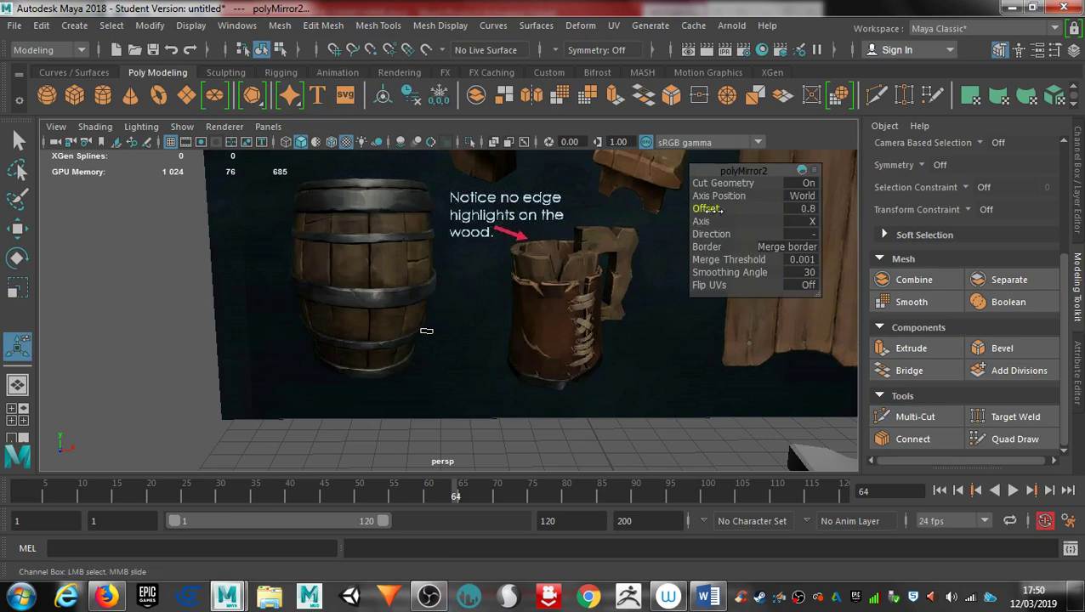
pyautogui.moveTo(681, 206)
pyautogui.mouseDown(button='middle')
pyautogui.moveTo(638, 204)
pyautogui.moveTo(662, 204)
pyautogui.mouseUp(button='middle')
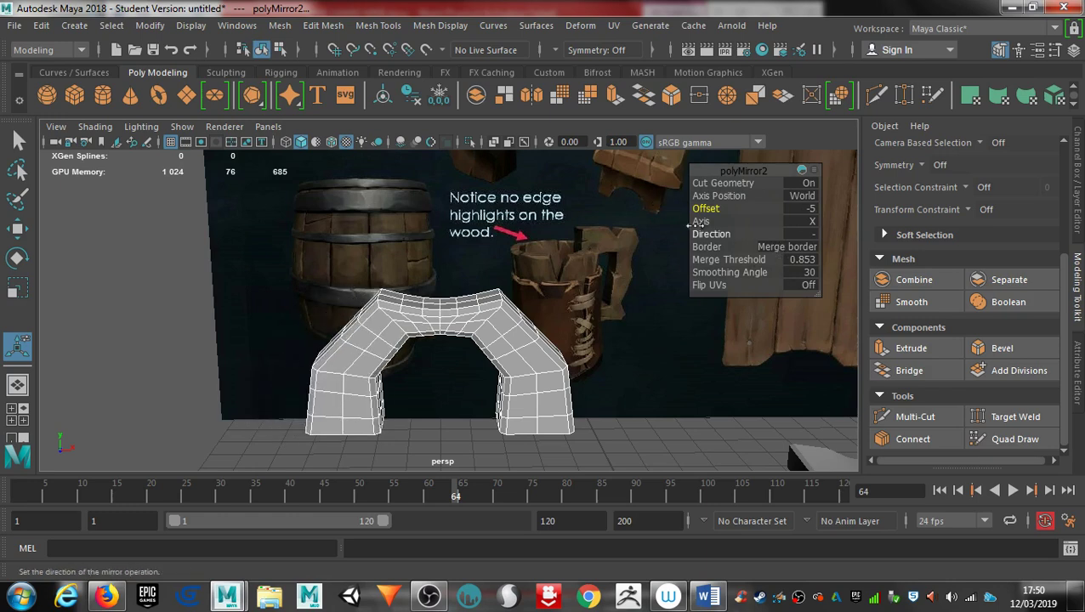
pyautogui.moveTo(706, 208); pyautogui.dragTo(709, 208, button='middle')
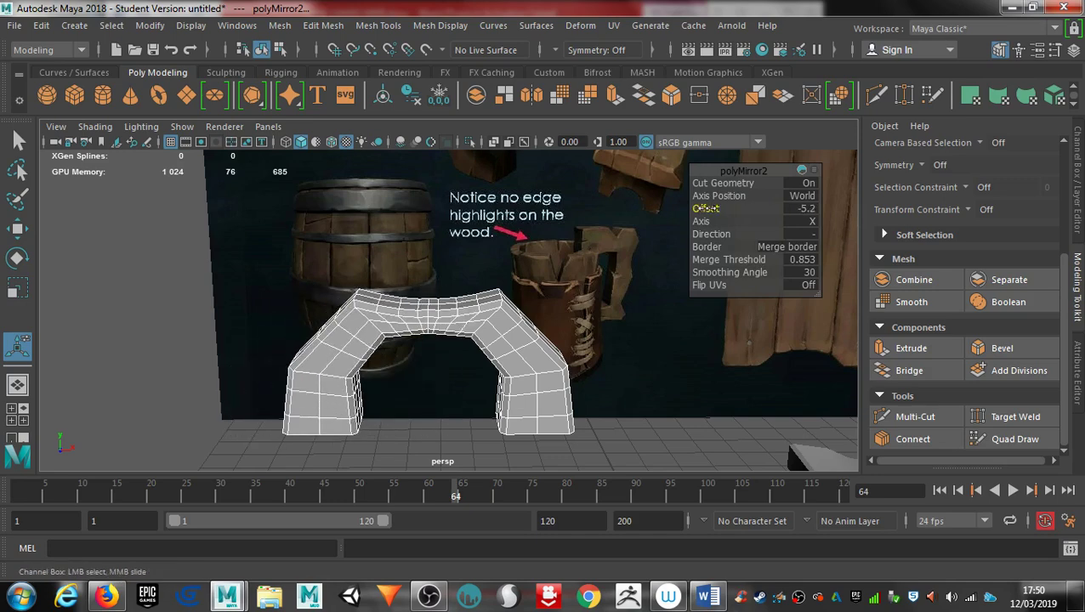
# Set the mirror offset to -5.1 to narrow the arch, and deselect it.
pyautogui.keyDown('alt'); pyautogui.moveTo(662, 272); pyautogui.dragTo(687, 343, button='middle'); pyautogui.keyUp('alt')
pyautogui.keyDown('alt'); pyautogui.moveTo(687, 343); pyautogui.dragTo(667, 300); pyautogui.keyUp('alt')
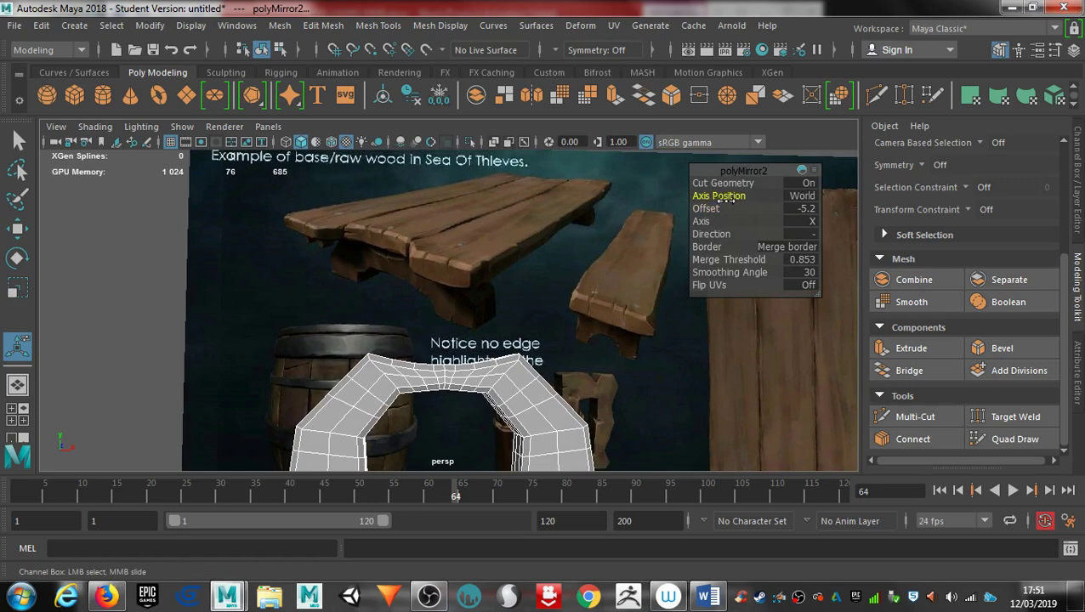
pyautogui.moveTo(705, 209); pyautogui.dragTo(705, 208)
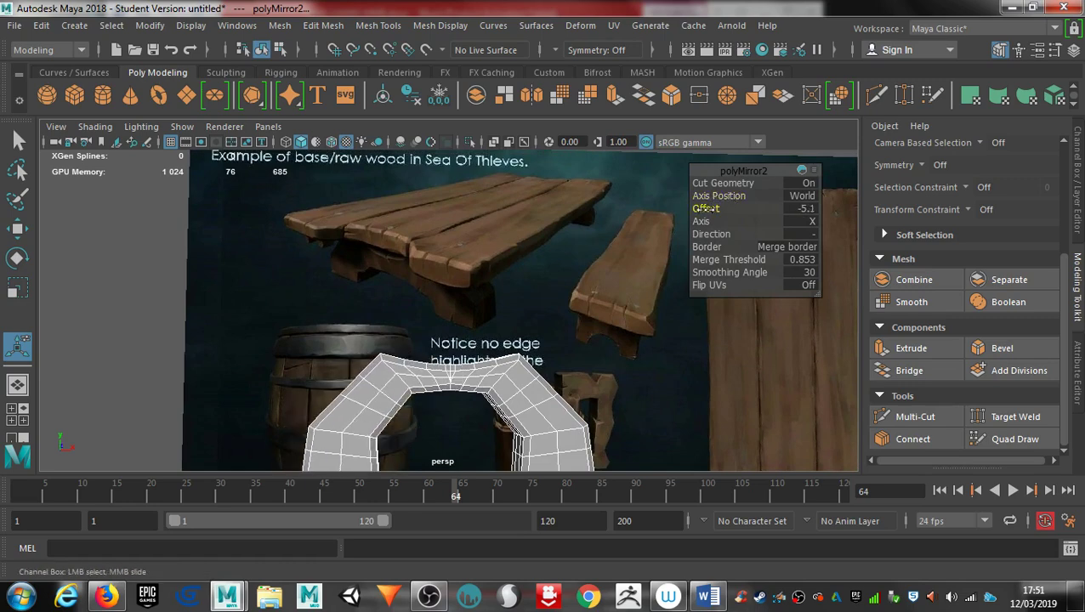
pyautogui.keyDown('alt'); pyautogui.moveTo(677, 244); pyautogui.dragTo(623, 428); pyautogui.keyUp('alt')
pyautogui.click(623, 427)
# Turn on Soft Select and move the outer bottom corner vertices of one leg to flare its foot slightly.
pyautogui.click(522, 326)
pyautogui.keyDown('alt'); pyautogui.moveTo(515, 352); pyautogui.dragTo(530, 432, button='middle'); pyautogui.keyUp('alt')
pyautogui.keyDown('alt'); pyautogui.moveTo(502, 402); pyautogui.dragTo(852, 420, button='right'); pyautogui.keyUp('alt')
pyautogui.keyDown('alt'); pyautogui.moveTo(852, 419); pyautogui.dragTo(680, 404); pyautogui.keyUp('alt')
pyautogui.keyDown('alt'); pyautogui.moveTo(680, 404); pyautogui.dragTo(630, 368, button='right'); pyautogui.keyUp('alt')
pyautogui.keyDown('alt'); pyautogui.moveTo(630, 368); pyautogui.dragTo(575, 403); pyautogui.keyUp('alt')
pyautogui.moveTo(470, 314); pyautogui.dragTo(394, 137, button='right')
pyautogui.keyDown('alt'); pyautogui.moveTo(460, 340); pyautogui.dragTo(437, 380); pyautogui.keyUp('alt')
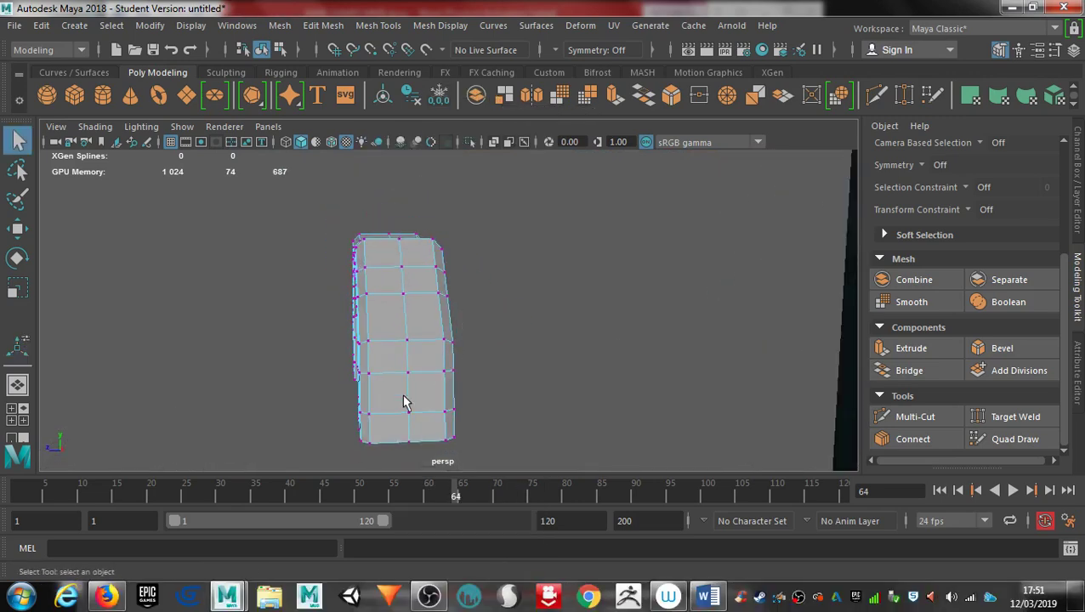
pyautogui.keyDown('alt'); pyautogui.moveTo(384, 448); pyautogui.dragTo(314, 423); pyautogui.keyUp('alt')
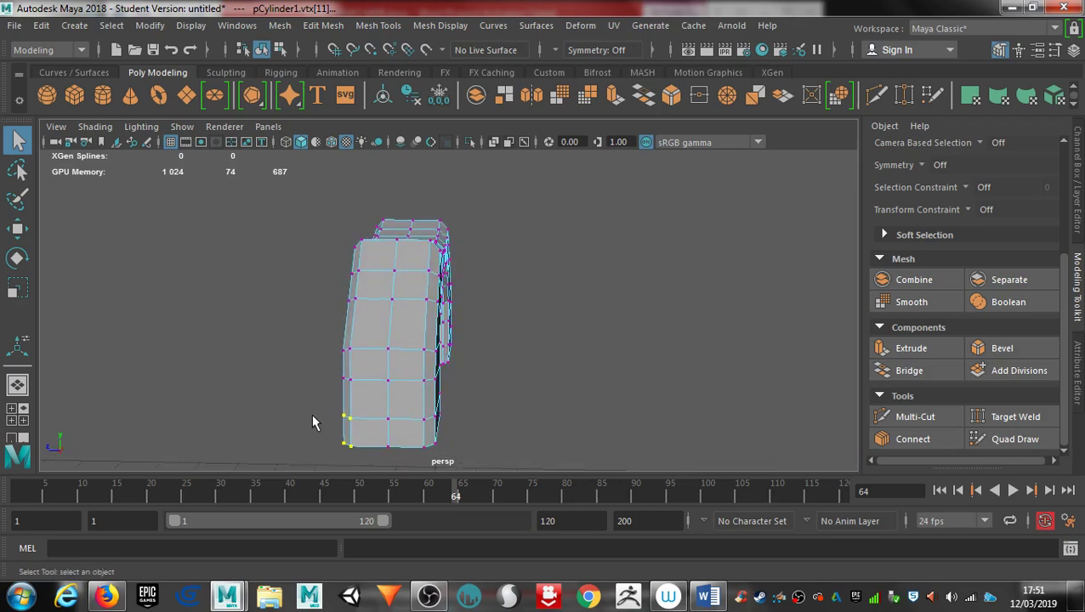
pyautogui.press('b')
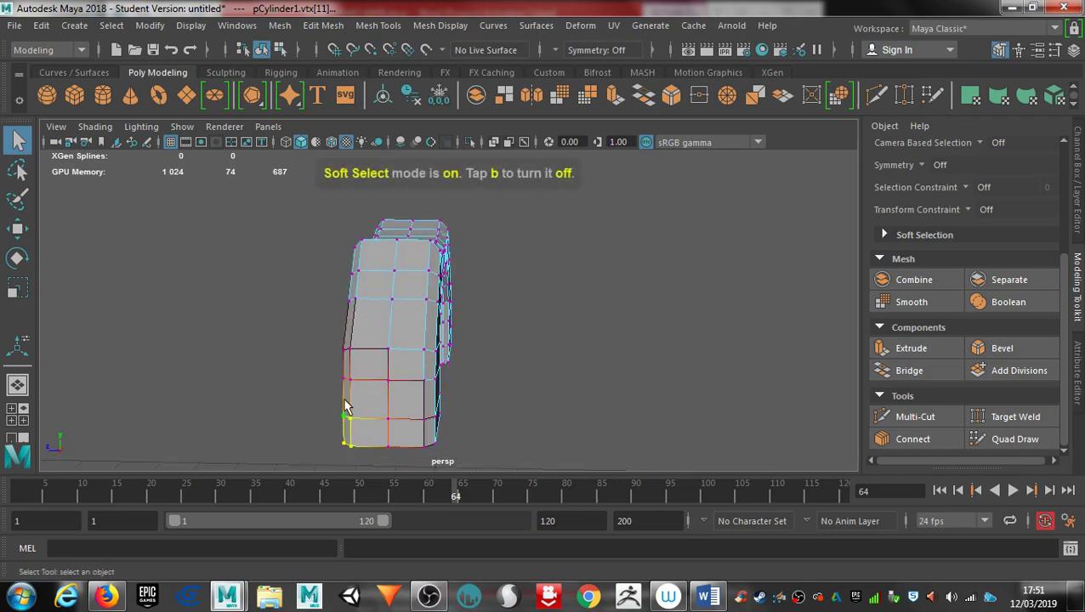
pyautogui.press('w')
pyautogui.moveTo(361, 418)
pyautogui.mouseDown()
pyautogui.moveTo(347, 416)
pyautogui.moveTo(362, 416)
pyautogui.mouseUp()
pyautogui.moveTo(447, 399)
pyautogui.mouseDown()
pyautogui.moveTo(415, 449)
pyautogui.moveTo(437, 410)
pyautogui.mouseUp()
pyautogui.keyDown('alt'); pyautogui.moveTo(373, 368); pyautogui.dragTo(440, 389); pyautogui.keyUp('alt')
pyautogui.keyDown('alt'); pyautogui.moveTo(402, 305); pyautogui.dragTo(387, 331); pyautogui.keyUp('alt')
pyautogui.keyDown('alt'); pyautogui.moveTo(406, 370); pyautogui.dragTo(344, 325); pyautogui.keyUp('alt')
# Pull soft-selected vertices on the legs' outer shoulders and sides to make the arch's outline less regular.
pyautogui.click(353, 329)
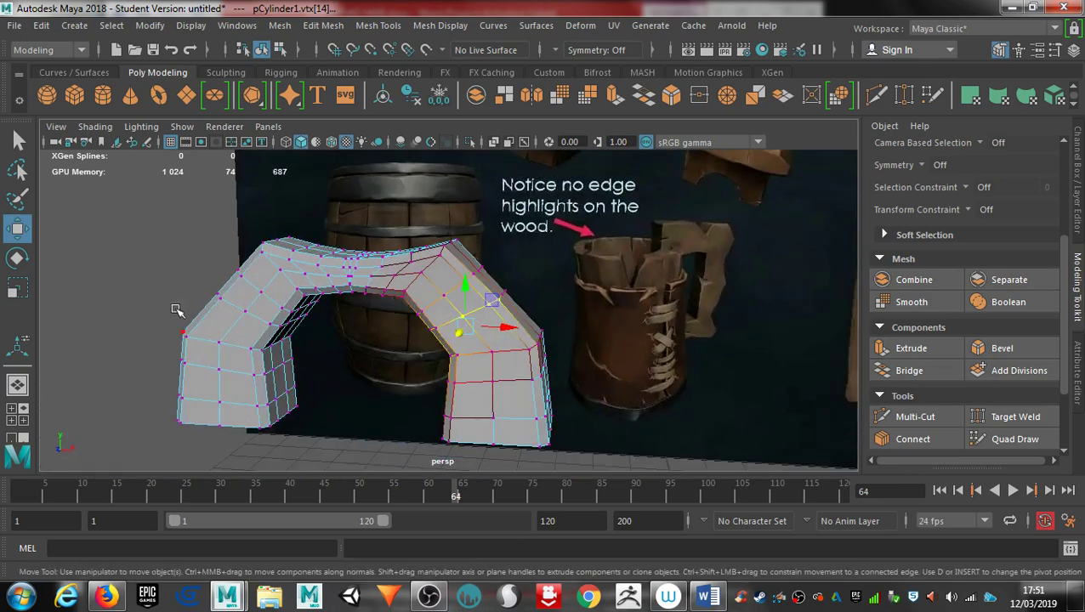
pyautogui.moveTo(243, 326); pyautogui.dragTo(231, 301)
pyautogui.moveTo(164, 351)
pyautogui.mouseDown()
pyautogui.moveTo(197, 381)
pyautogui.moveTo(178, 367)
pyautogui.mouseUp()
pyautogui.keyDown('alt'); pyautogui.moveTo(338, 402); pyautogui.dragTo(342, 373); pyautogui.keyUp('alt')
pyautogui.moveTo(179, 379); pyautogui.dragTo(188, 382)
pyautogui.keyDown('alt'); pyautogui.moveTo(318, 438); pyautogui.dragTo(270, 376); pyautogui.keyUp('alt')
pyautogui.keyDown('alt'); pyautogui.moveTo(467, 374); pyautogui.dragTo(466, 326); pyautogui.keyUp('alt')
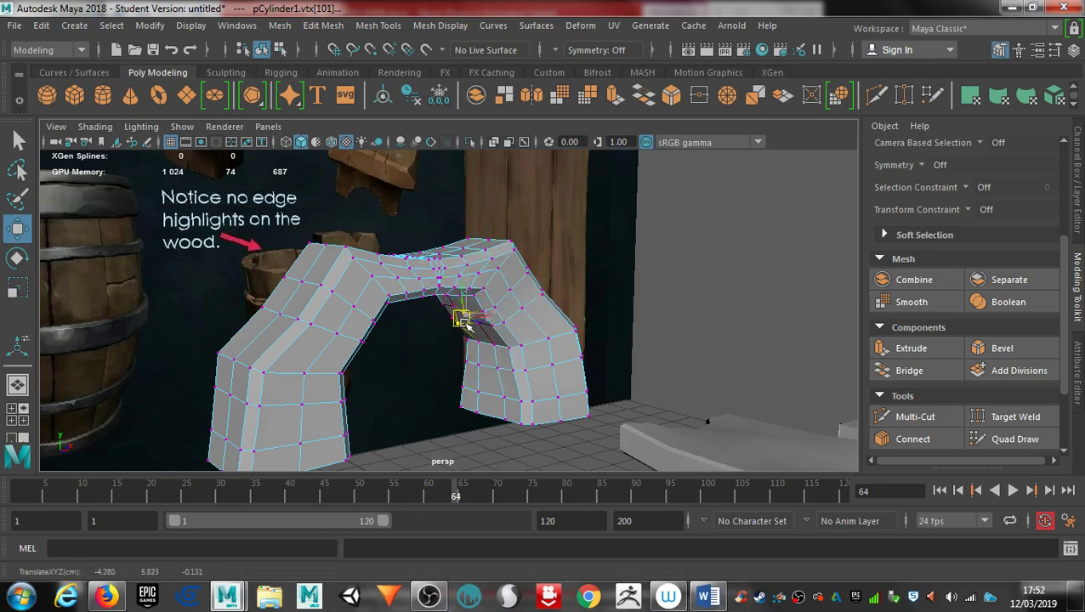
# Move soft-selected vertices around the arch's inner corners and crown to roughen its inner curve.
pyautogui.keyDown('alt'); pyautogui.moveTo(540, 385); pyautogui.dragTo(464, 332); pyautogui.keyUp('alt')
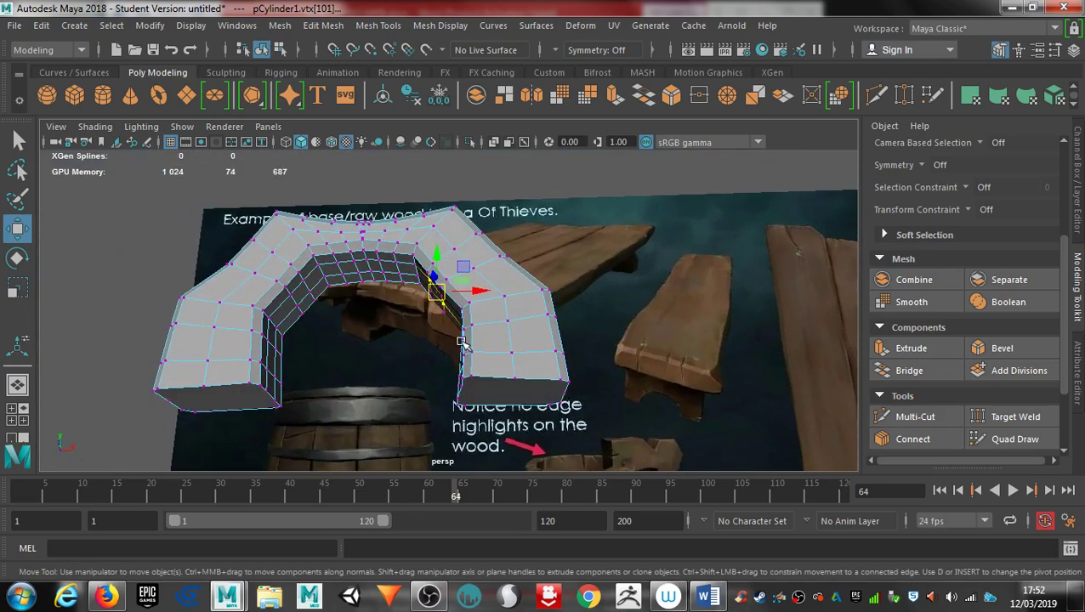
pyautogui.keyDown('alt'); pyautogui.moveTo(464, 331); pyautogui.dragTo(562, 491, button='middle'); pyautogui.keyUp('alt')
pyautogui.keyDown('alt'); pyautogui.moveTo(537, 467); pyautogui.dragTo(437, 453); pyautogui.keyUp('alt')
pyautogui.keyDown('alt'); pyautogui.moveTo(634, 294); pyautogui.dragTo(520, 289); pyautogui.keyUp('alt')
pyautogui.moveTo(379, 357); pyautogui.dragTo(355, 369)
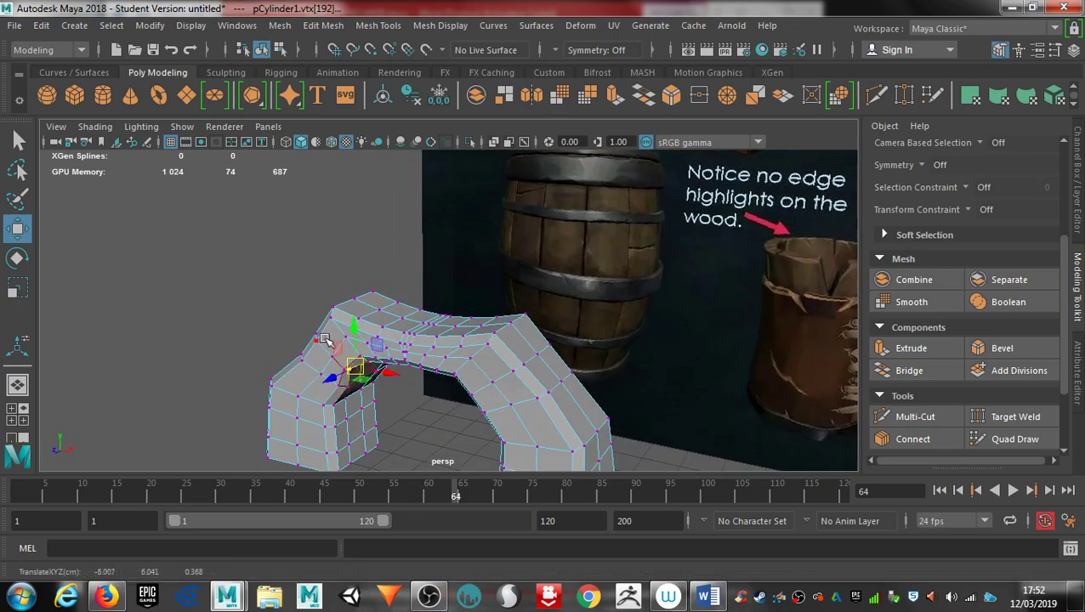
pyautogui.moveTo(331, 318); pyautogui.dragTo(433, 304)
pyautogui.moveTo(417, 363); pyautogui.dragTo(418, 362)
pyautogui.moveTo(420, 324); pyautogui.dragTo(353, 270)
# Select all edges around the bottom face of one foot of the arch and bevel them.
pyautogui.keyDown('alt'); pyautogui.moveTo(465, 343); pyautogui.dragTo(504, 306); pyautogui.keyUp('alt')
pyautogui.rightClick(564, 378)
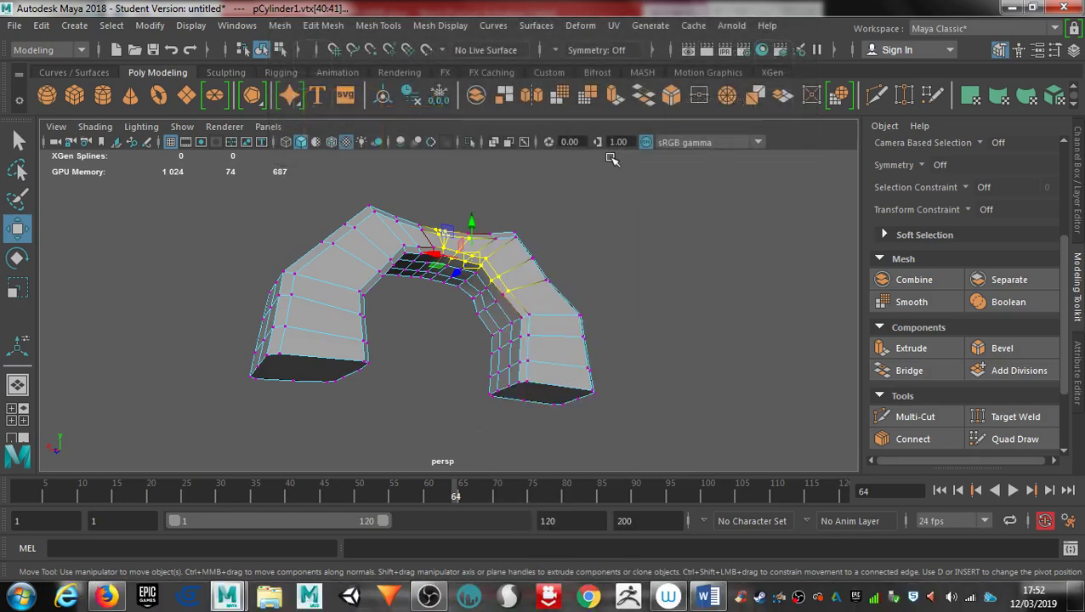
pyautogui.rightClick(556, 371)
pyautogui.moveTo(527, 157); pyautogui.dragTo(556, 95, button='right')
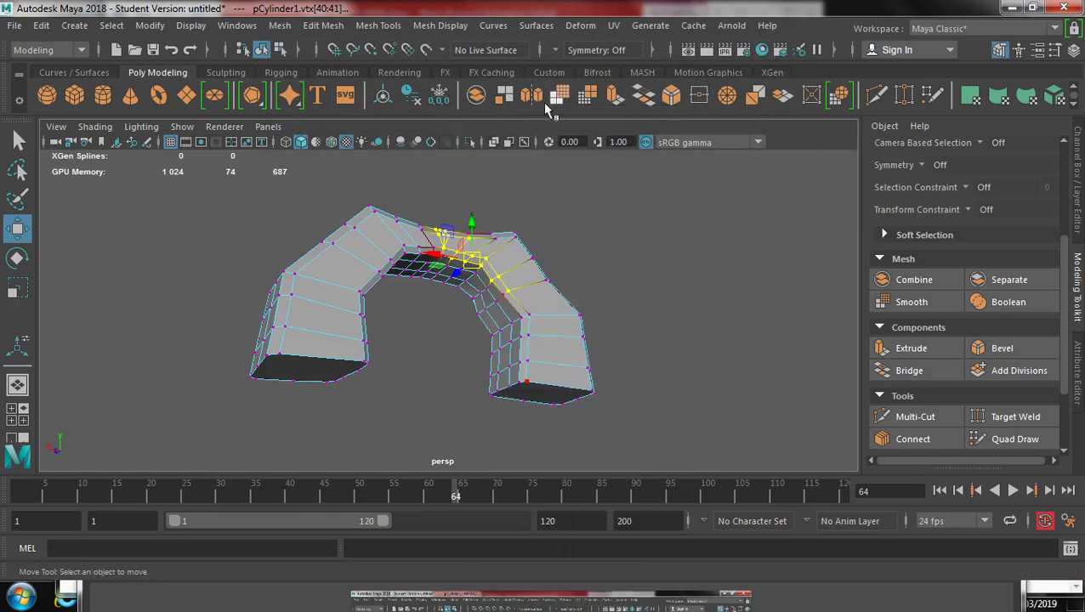
pyautogui.click(550, 388)
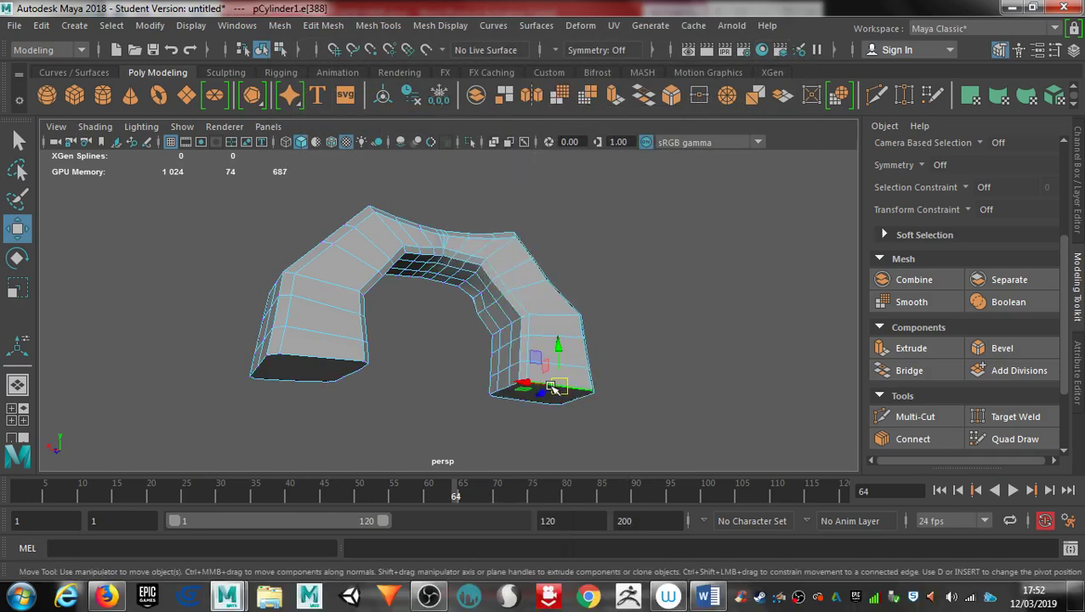
pyautogui.keyDown('alt'); pyautogui.moveTo(533, 387); pyautogui.dragTo(757, 370, button='right'); pyautogui.keyUp('alt')
pyautogui.keyDown('alt'); pyautogui.moveTo(614, 289); pyautogui.dragTo(567, 164, button='middle'); pyautogui.keyUp('alt')
pyautogui.keyDown('alt'); pyautogui.moveTo(598, 323); pyautogui.dragTo(581, 286); pyautogui.keyUp('alt')
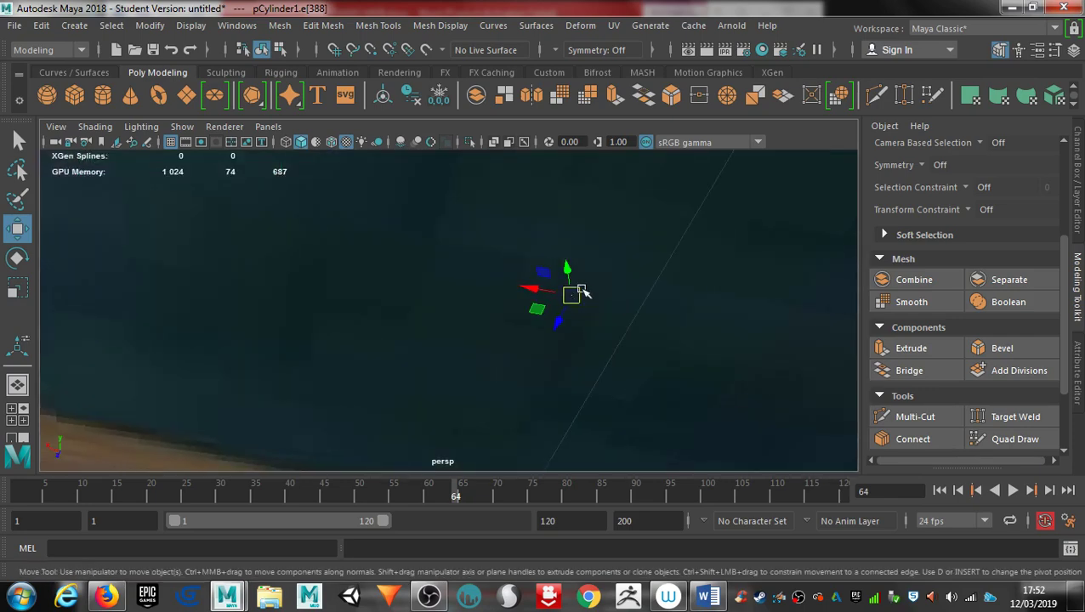
pyautogui.scroll(-6, 574, 298)
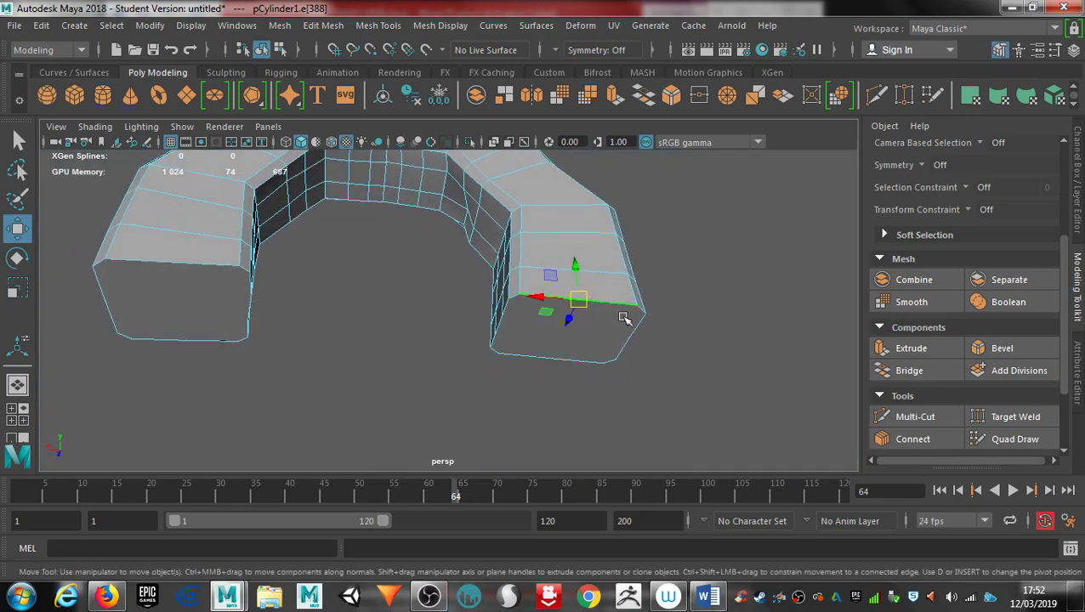
pyautogui.click(629, 339)
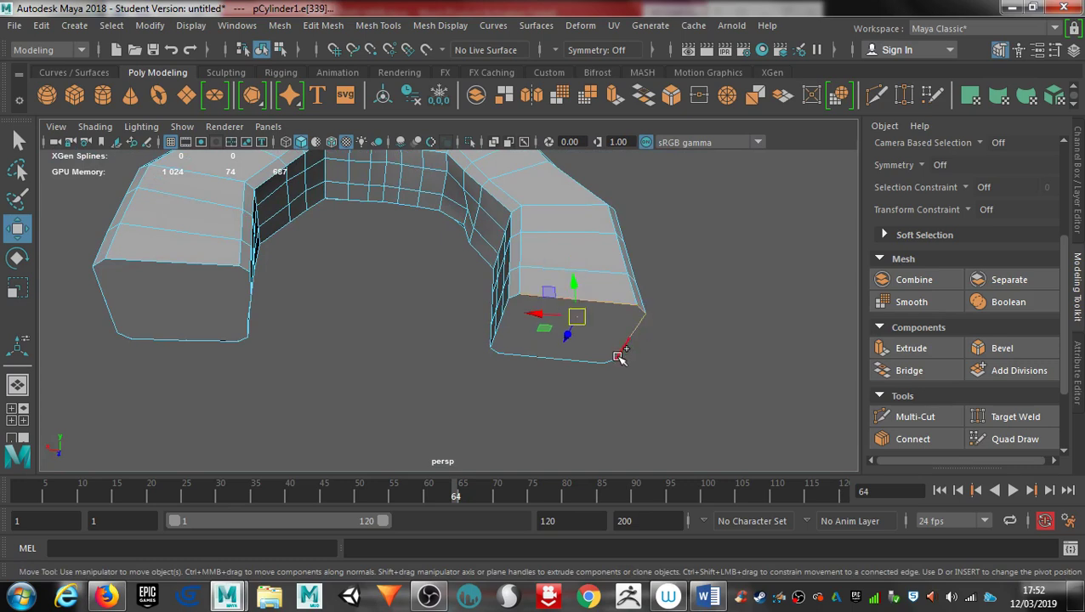
pyautogui.keyDown('shift'); pyautogui.click(620, 353); pyautogui.keyUp('shift')
pyautogui.click(600, 361)
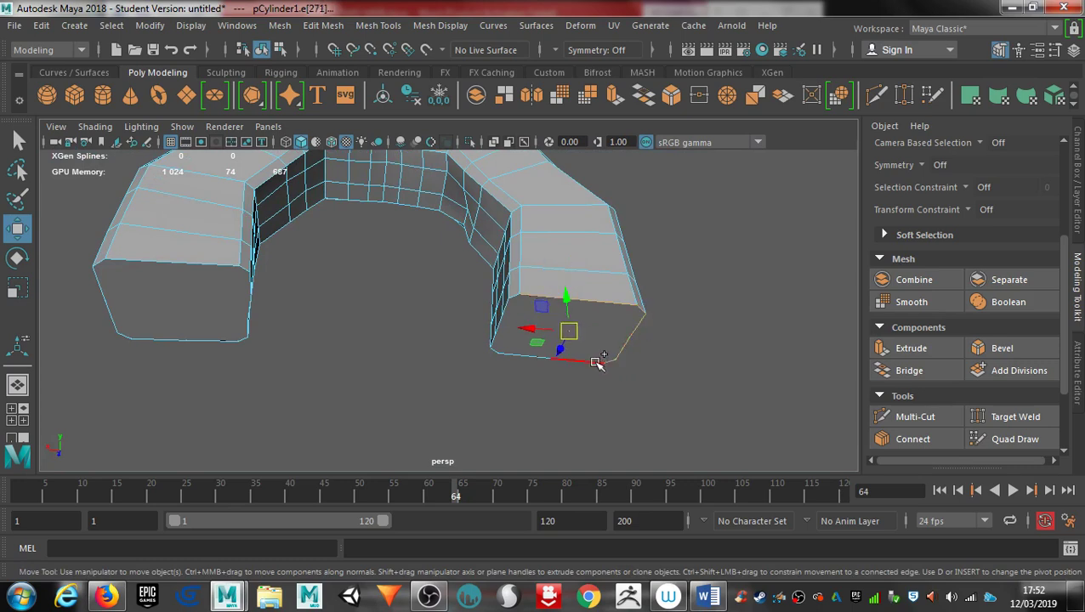
pyautogui.keyDown('shift'); pyautogui.click(496, 349); pyautogui.keyUp('shift')
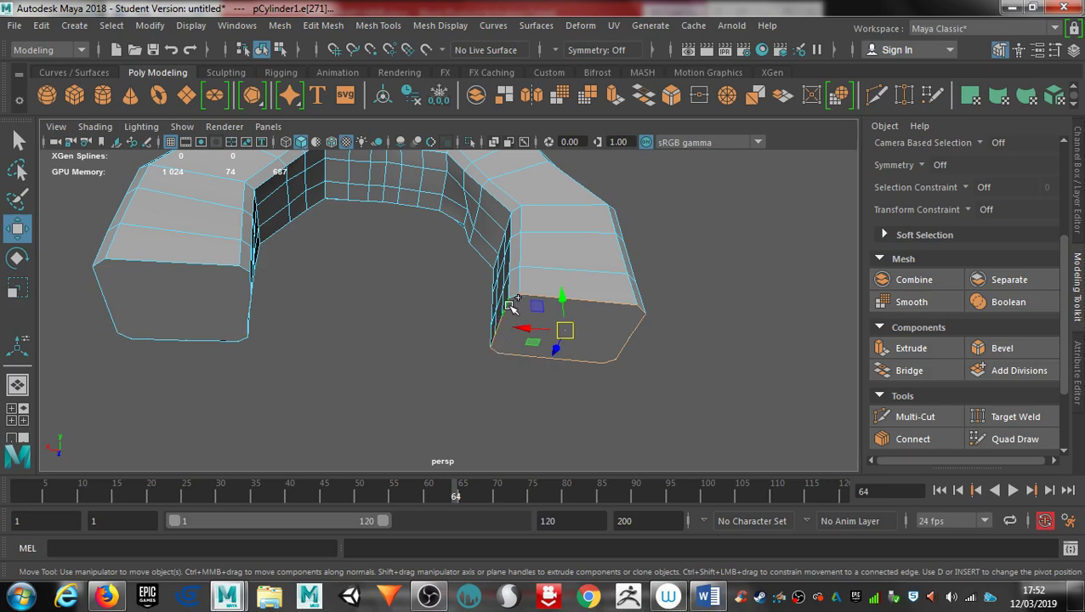
pyautogui.click(1001, 350)
# Bevel the bottom edges of the arch's other foot with fraction 0.5, and return to object mode.
pyautogui.moveTo(452, 298)
pyautogui.keyDown('alt'); pyautogui.mouseDown()
pyautogui.moveTo(423, 332)
pyautogui.moveTo(377, 334)
pyautogui.moveTo(279, 266)
pyautogui.moveTo(315, 338)
pyautogui.moveTo(293, 305)
pyautogui.moveTo(356, 337)
pyautogui.moveTo(341, 316)
pyautogui.mouseUp(); pyautogui.keyUp('alt')
pyautogui.click(226, 270)
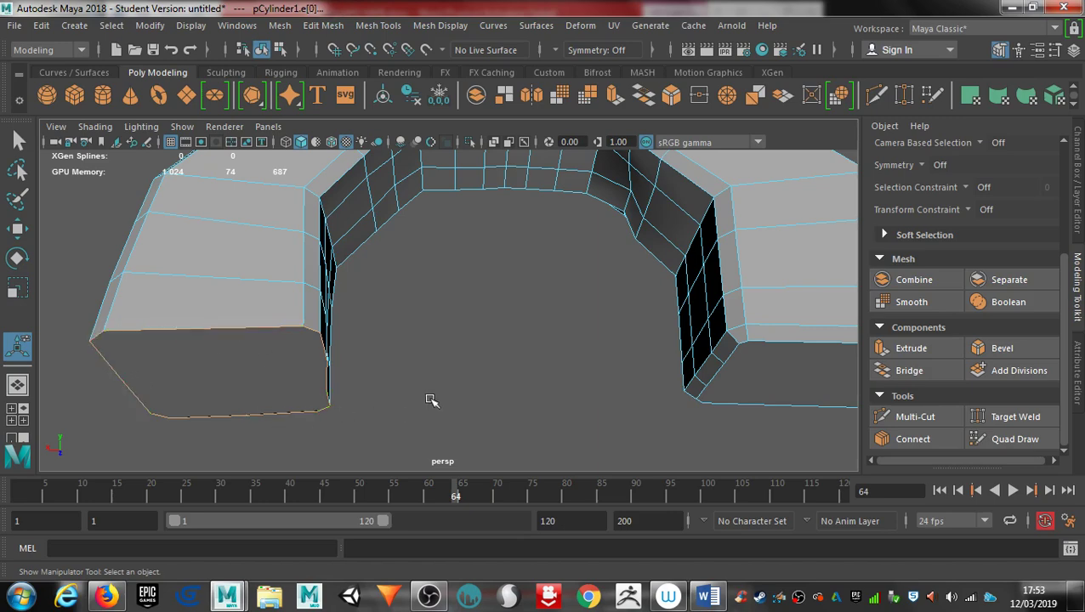
pyautogui.keyDown('alt'); pyautogui.moveTo(369, 358); pyautogui.dragTo(327, 374); pyautogui.keyUp('alt')
pyautogui.keyDown('alt'); pyautogui.moveTo(425, 369); pyautogui.dragTo(629, 368, button='right'); pyautogui.keyUp('alt')
pyautogui.keyDown('alt'); pyautogui.moveTo(508, 330); pyautogui.dragTo(405, 269); pyautogui.keyUp('alt')
pyautogui.keyDown('alt'); pyautogui.moveTo(474, 328); pyautogui.dragTo(408, 308); pyautogui.keyUp('alt')
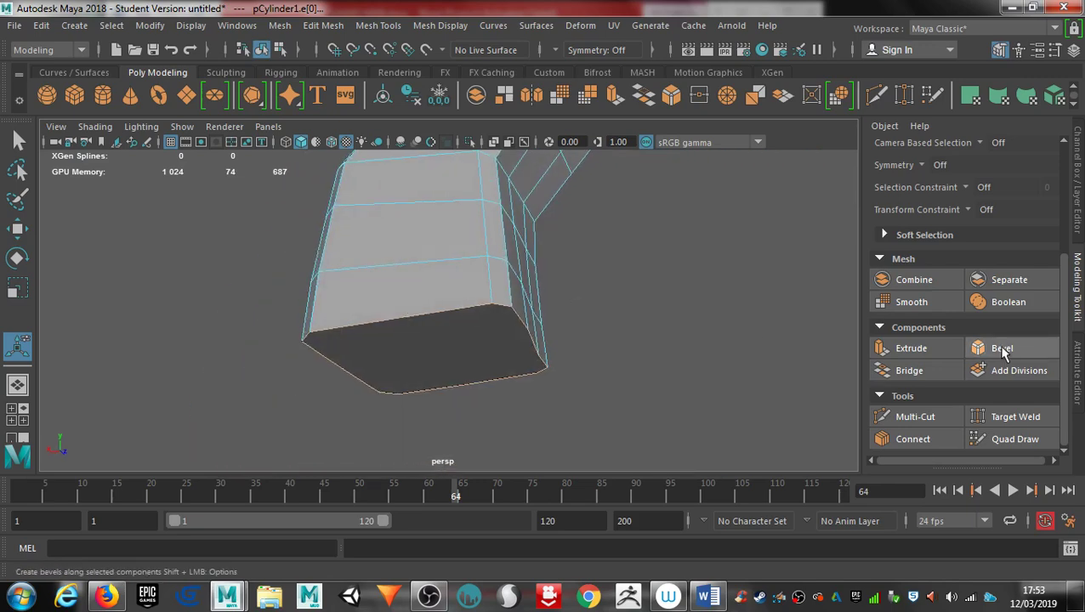
pyautogui.click(1001, 349)
pyautogui.keyDown('alt'); pyautogui.moveTo(493, 302); pyautogui.dragTo(569, 279); pyautogui.keyUp('alt')
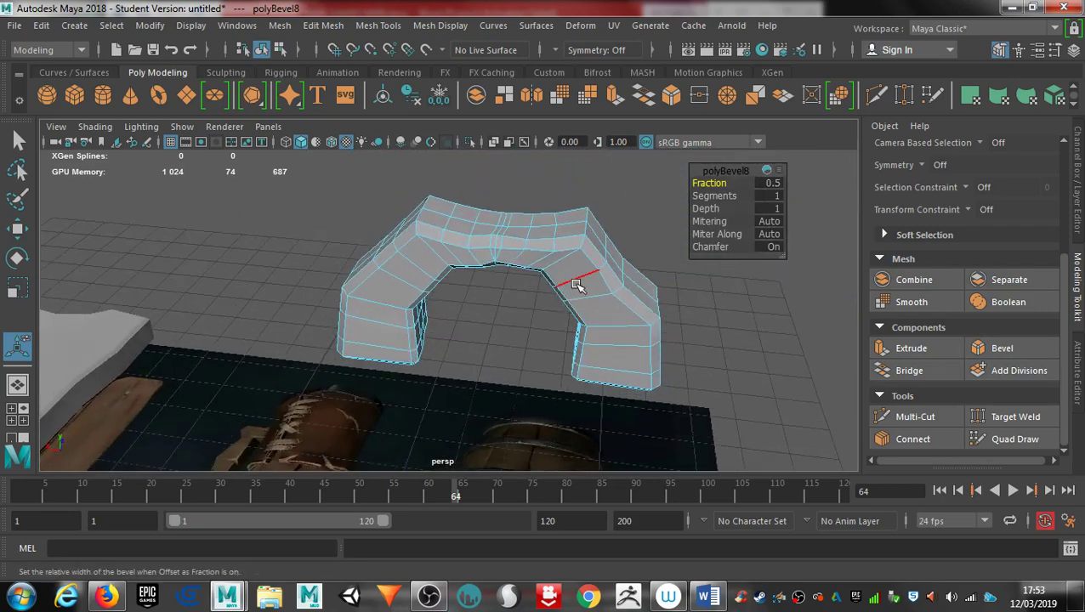
pyautogui.rightClick(577, 289)
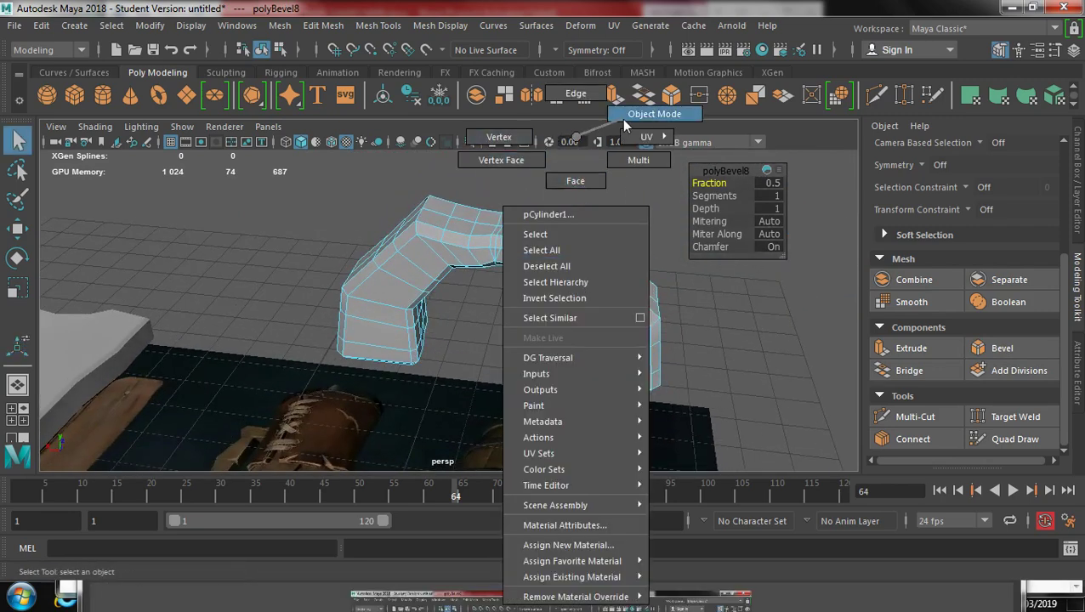
pyautogui.click(621, 119)
# Move the finished arched leg down to the floor grid beneath the tabletop.
pyautogui.keyDown('alt'); pyautogui.moveTo(590, 291); pyautogui.dragTo(544, 212, button='middle'); pyautogui.keyUp('alt')
pyautogui.keyDown('alt'); pyautogui.moveTo(544, 213); pyautogui.dragTo(334, 319, button='right'); pyautogui.keyUp('alt')
pyautogui.keyDown('alt'); pyautogui.moveTo(334, 320); pyautogui.dragTo(481, 196, button='middle'); pyautogui.keyUp('alt')
pyautogui.keyDown('alt'); pyautogui.moveTo(671, 243); pyautogui.dragTo(337, 188, button='right'); pyautogui.keyUp('alt')
pyautogui.keyDown('alt'); pyautogui.moveTo(338, 188); pyautogui.dragTo(650, 206); pyautogui.keyUp('alt')
pyautogui.keyDown('alt'); pyautogui.moveTo(381, 302); pyautogui.dragTo(797, 342, button='right'); pyautogui.keyUp('alt')
pyautogui.keyDown('alt'); pyautogui.moveTo(299, 242); pyautogui.dragTo(338, 356, button='middle'); pyautogui.keyUp('alt')
pyautogui.keyDown('alt'); pyautogui.moveTo(374, 352); pyautogui.dragTo(316, 308); pyautogui.keyUp('alt')
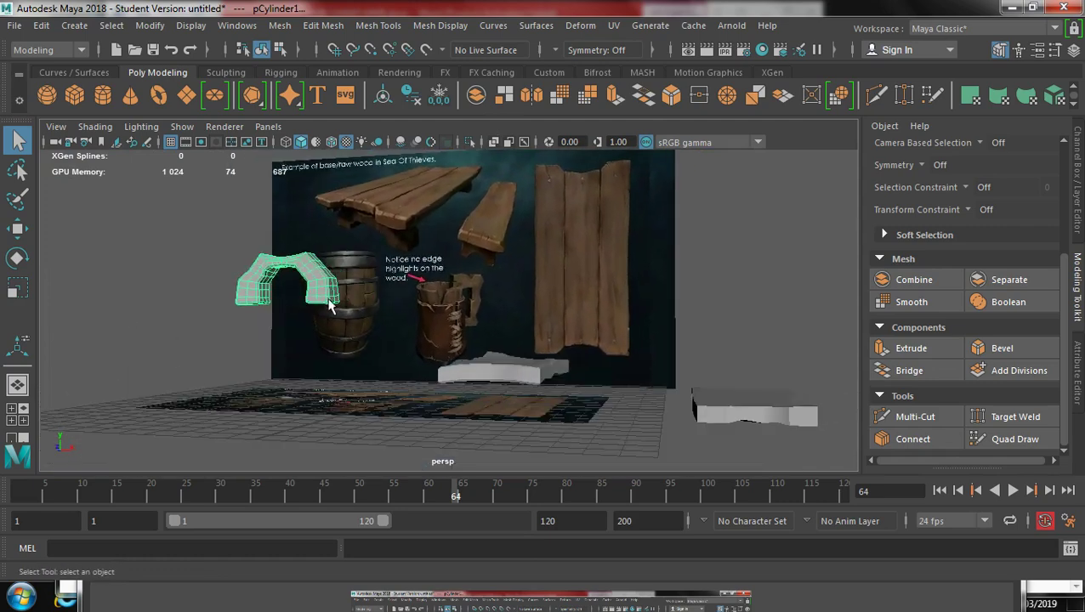
pyautogui.press('w')
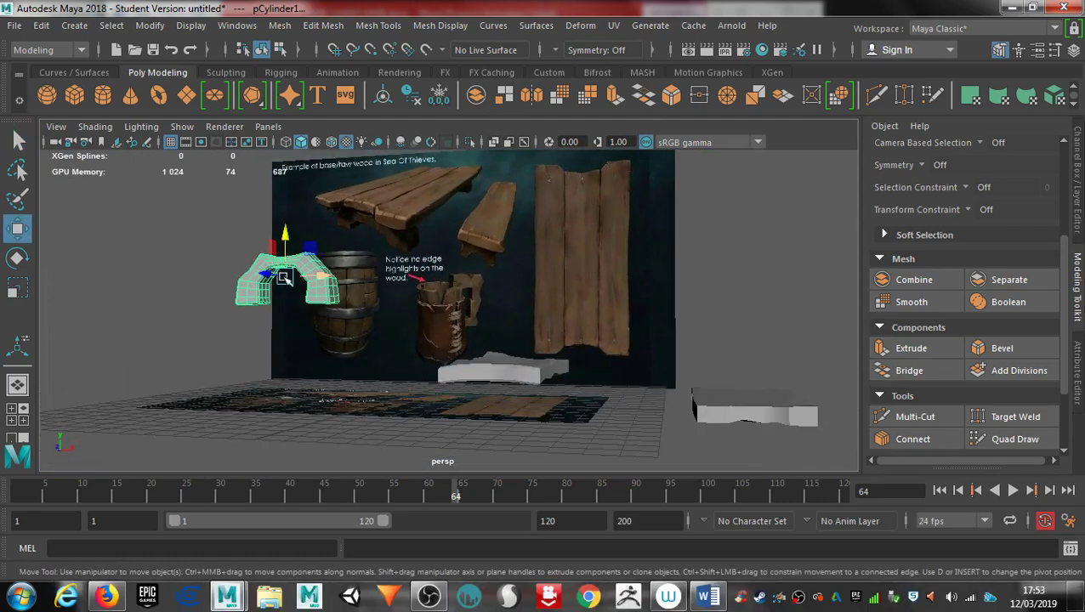
pyautogui.moveTo(283, 235); pyautogui.dragTo(454, 407)
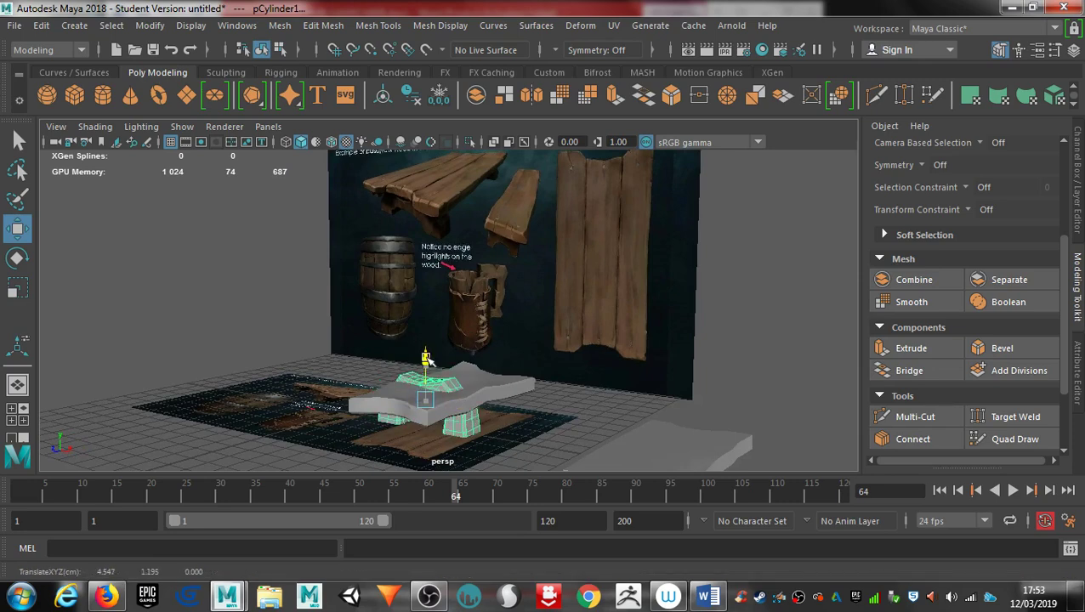
# Scale the tabletop up uniformly and raise it so that it rests above the arched leg.
pyautogui.click(484, 381)
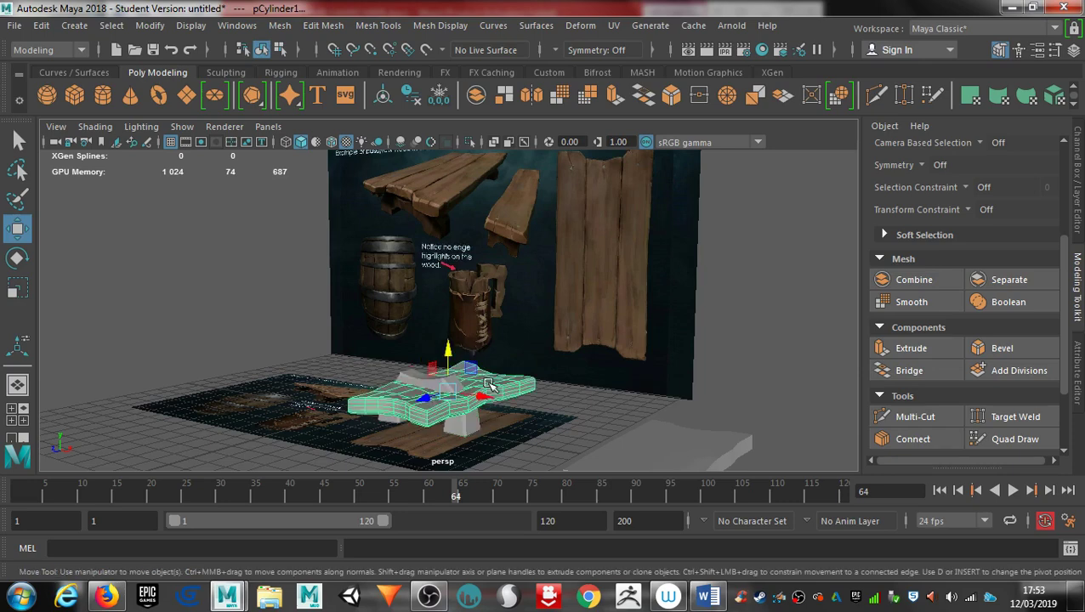
pyautogui.press('r')
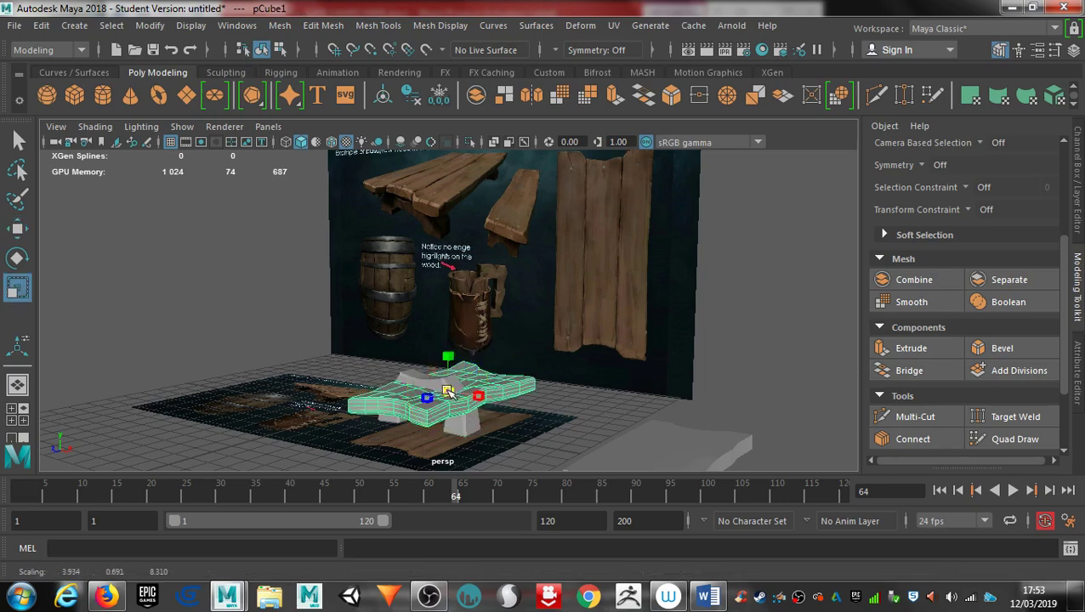
pyautogui.moveTo(464, 391); pyautogui.dragTo(457, 323)
pyautogui.press('w')
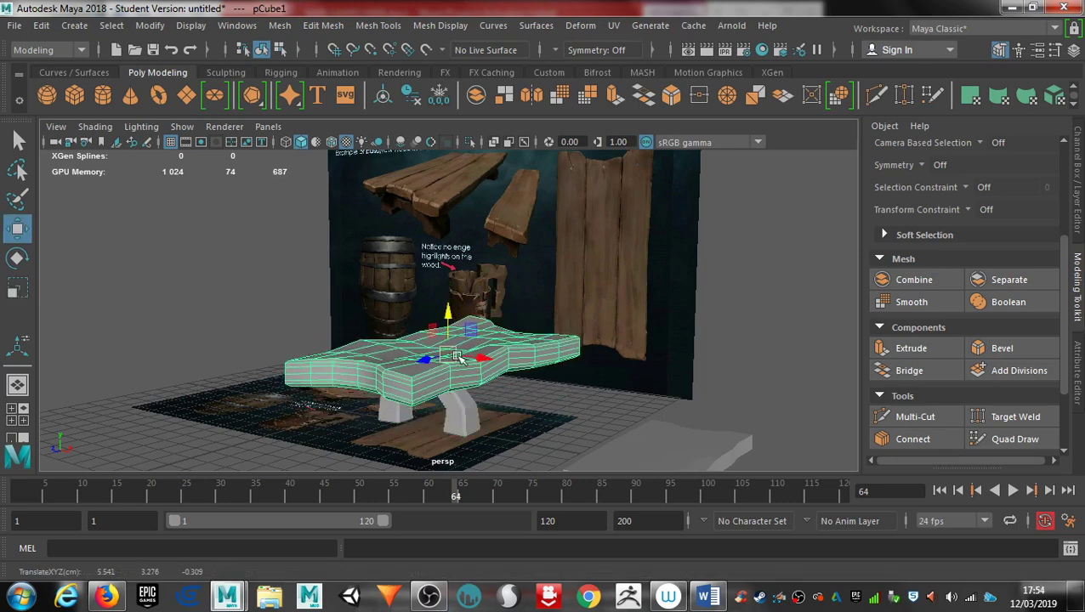
# Move the arched leg sideways and forward to sit under the near end of the tabletop.
pyautogui.keyDown('alt'); pyautogui.moveTo(397, 398); pyautogui.dragTo(493, 372); pyautogui.keyUp('alt')
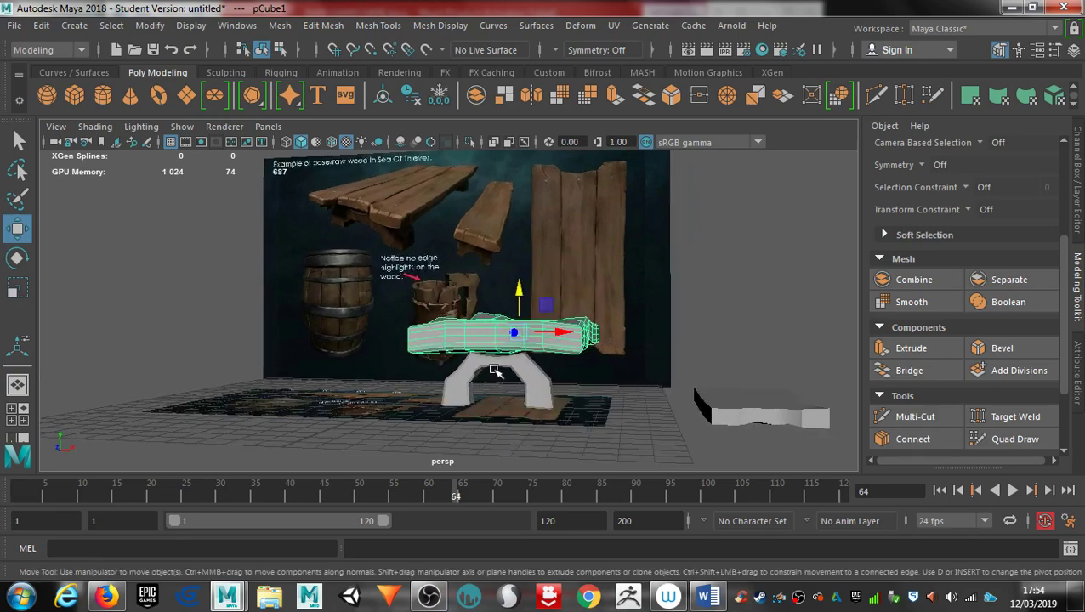
pyautogui.keyDown('alt'); pyautogui.moveTo(587, 387); pyautogui.dragTo(443, 400); pyautogui.keyUp('alt')
pyautogui.click(521, 408)
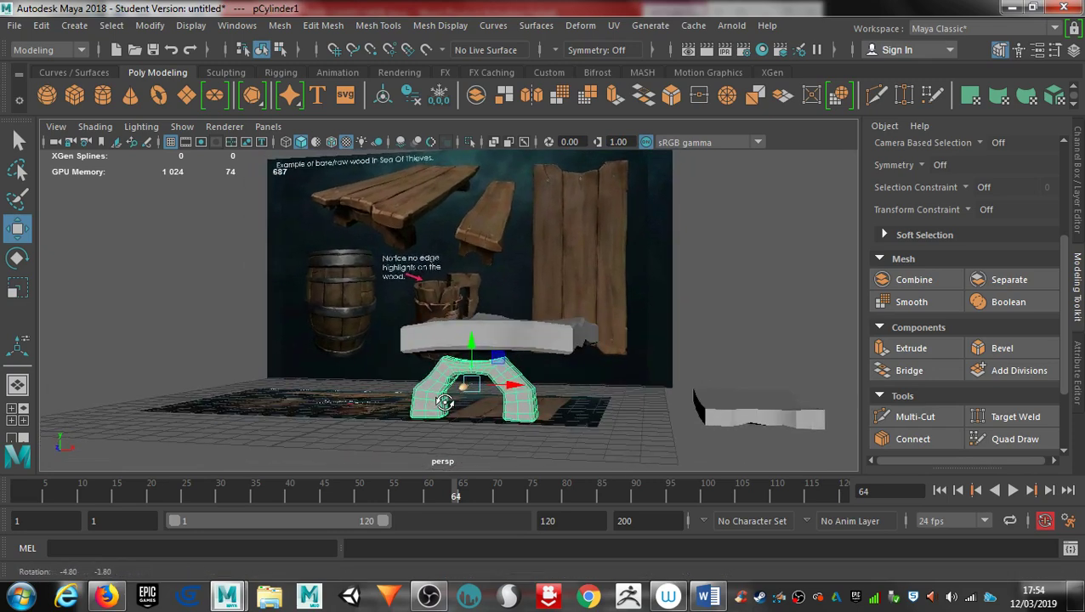
pyautogui.moveTo(506, 386); pyautogui.dragTo(340, 367)
pyautogui.moveTo(272, 406); pyautogui.dragTo(245, 417)
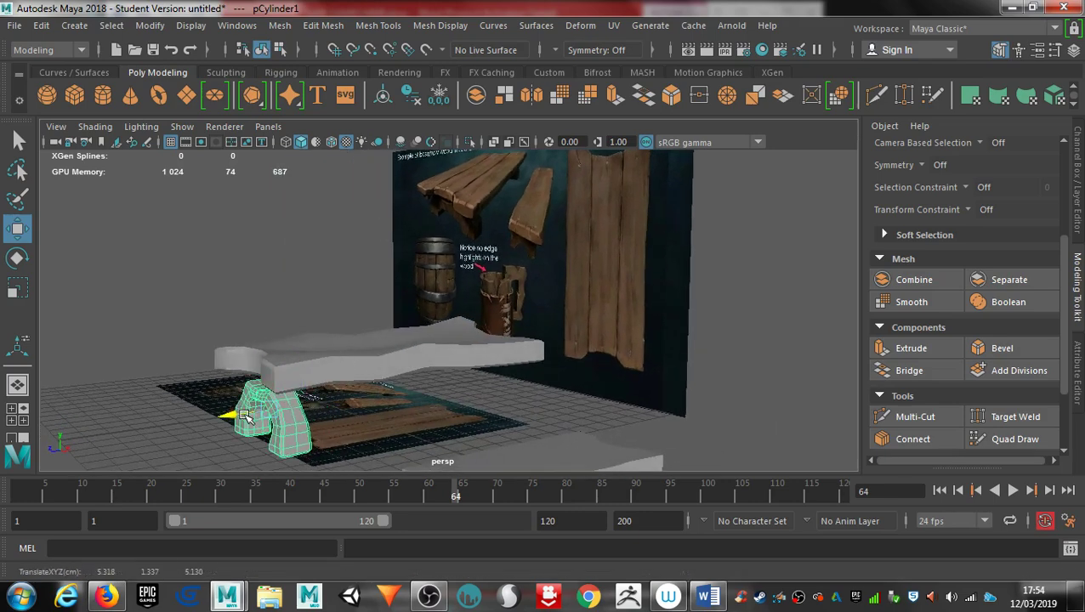
pyautogui.moveTo(268, 379); pyautogui.dragTo(364, 399)
# Widen the arched leg across the table with the Scale tool, to a Z scale of about 2.37.
pyautogui.keyDown('alt'); pyautogui.moveTo(548, 339); pyautogui.dragTo(397, 408); pyautogui.keyUp('alt')
pyautogui.keyDown('alt'); pyautogui.moveTo(313, 433); pyautogui.dragTo(395, 450); pyautogui.keyUp('alt')
pyautogui.press('e')
pyautogui.press('r')
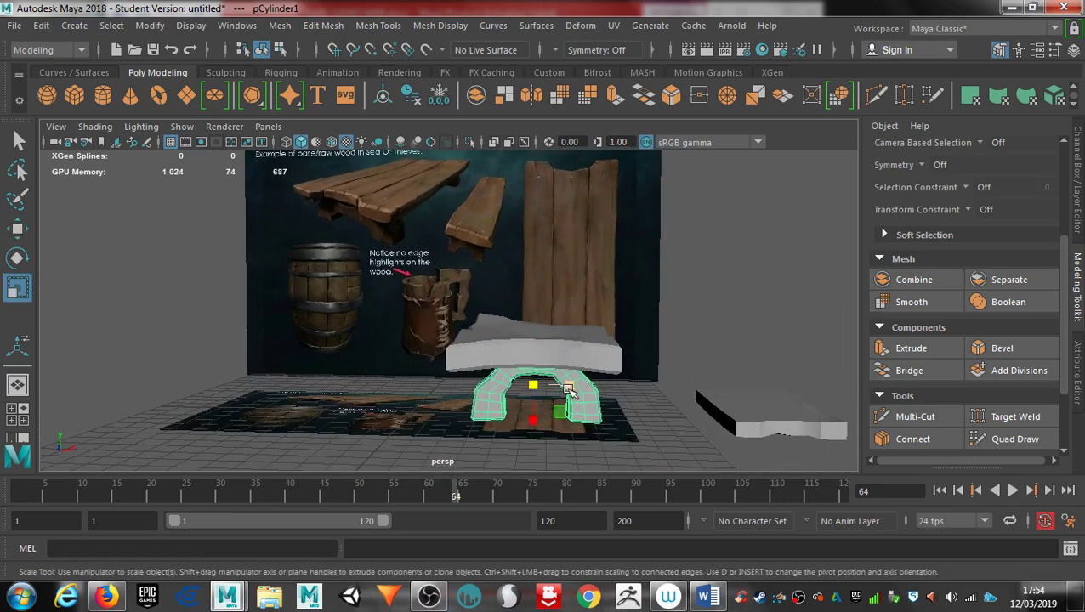
pyautogui.moveTo(568, 388); pyautogui.dragTo(571, 388)
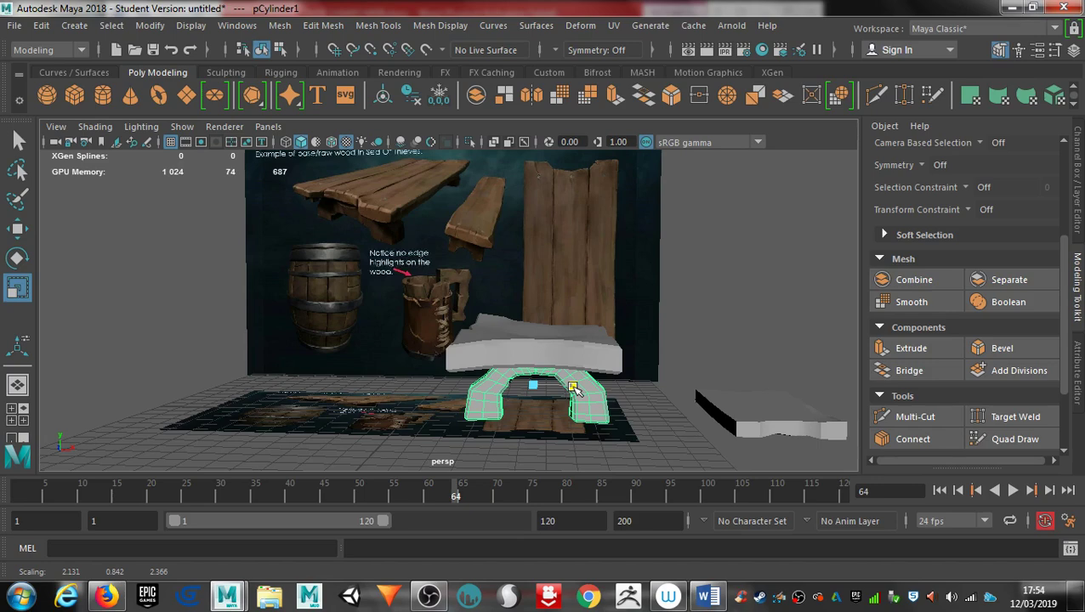
# Adjust the arched leg's height so that its top meets the underside of the tabletop.
pyautogui.keyDown('alt'); pyautogui.moveTo(545, 407); pyautogui.dragTo(511, 361); pyautogui.keyUp('alt')
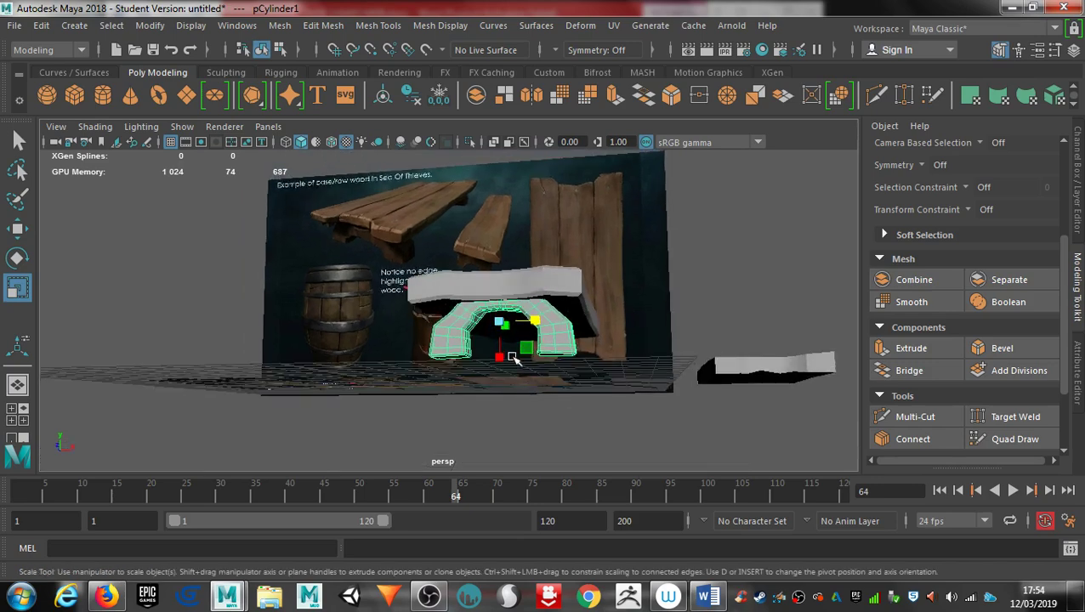
pyautogui.press('w')
pyautogui.moveTo(493, 286); pyautogui.dragTo(498, 294)
# Duplicate the arched leg and place the copy under the opposite end of the tabletop, at about Z -5.24.
pyautogui.keyDown('alt'); pyautogui.moveTo(423, 408); pyautogui.dragTo(736, 406, button='right'); pyautogui.keyUp('alt')
pyautogui.moveTo(688, 366)
pyautogui.keyDown('alt'); pyautogui.mouseDown()
pyautogui.moveTo(686, 387)
pyautogui.moveTo(677, 384)
pyautogui.mouseUp(); pyautogui.keyUp('alt')
pyautogui.keyDown('alt'); pyautogui.moveTo(380, 203); pyautogui.dragTo(351, 186, button='middle'); pyautogui.keyUp('alt')
pyautogui.keyDown('alt'); pyautogui.moveTo(508, 382); pyautogui.dragTo(452, 346); pyautogui.keyUp('alt')
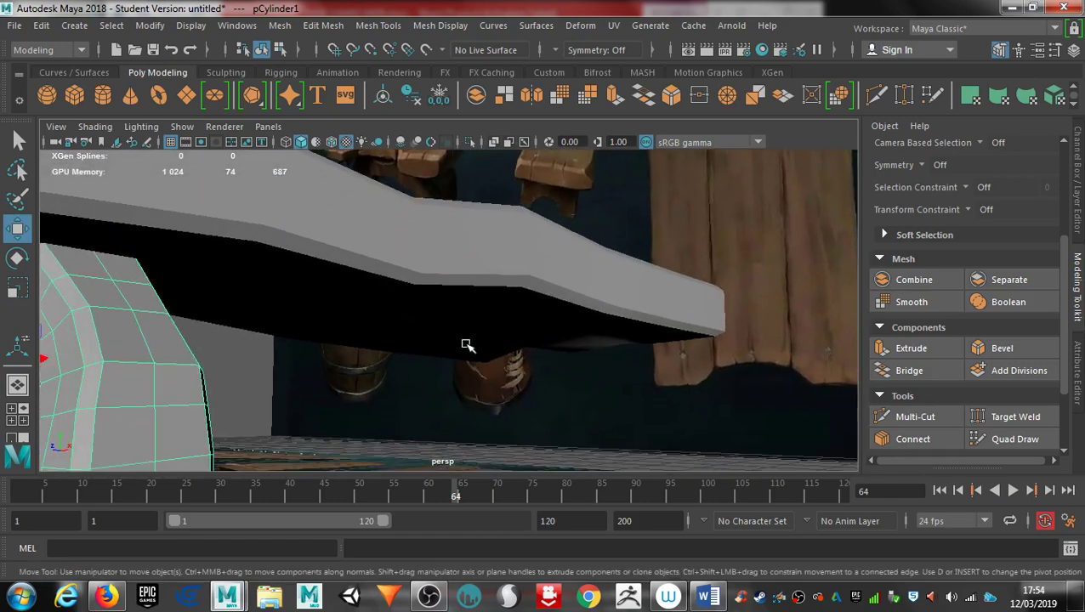
pyautogui.keyDown('alt'); pyautogui.moveTo(451, 343); pyautogui.dragTo(296, 335, button='right'); pyautogui.keyUp('alt')
pyautogui.keyDown('alt'); pyautogui.moveTo(337, 339); pyautogui.dragTo(291, 358); pyautogui.keyUp('alt')
pyautogui.keyDown('alt'); pyautogui.moveTo(290, 358); pyautogui.dragTo(414, 360, button='middle'); pyautogui.keyUp('alt')
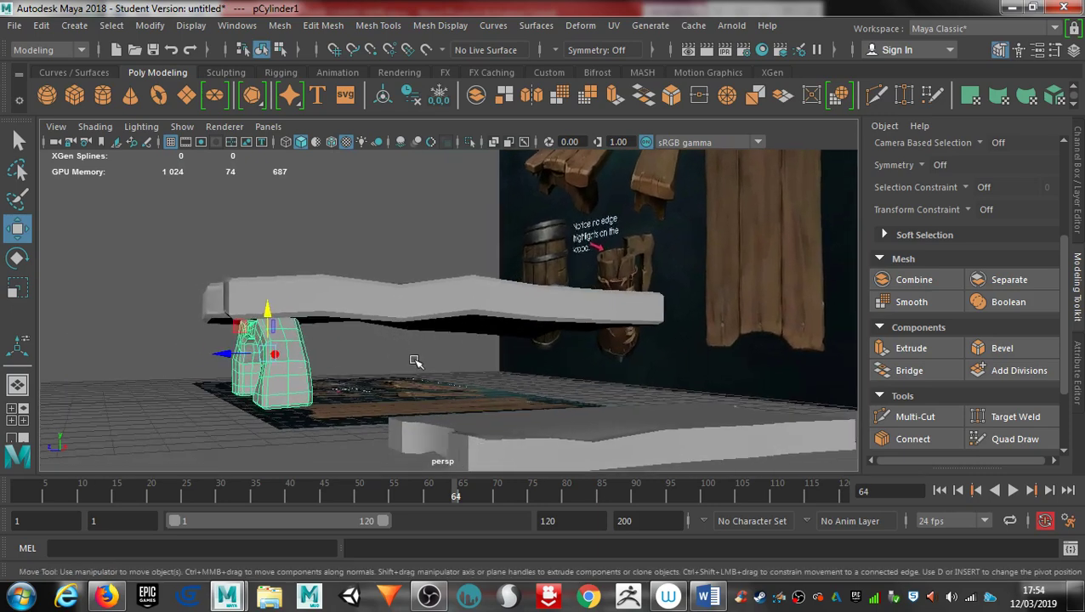
pyautogui.keyDown('alt'); pyautogui.moveTo(414, 361); pyautogui.dragTo(383, 368); pyautogui.keyUp('alt')
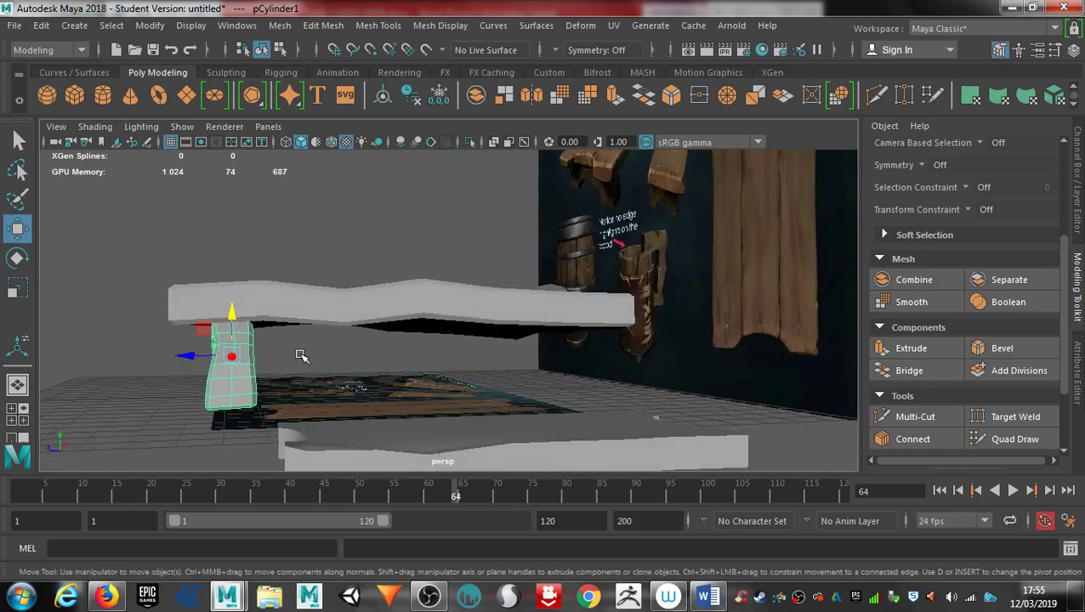
pyautogui.moveTo(184, 359); pyautogui.dragTo(531, 387)
pyautogui.keyDown('alt'); pyautogui.moveTo(236, 408); pyautogui.dragTo(482, 323); pyautogui.keyUp('alt')
pyautogui.click(482, 323)
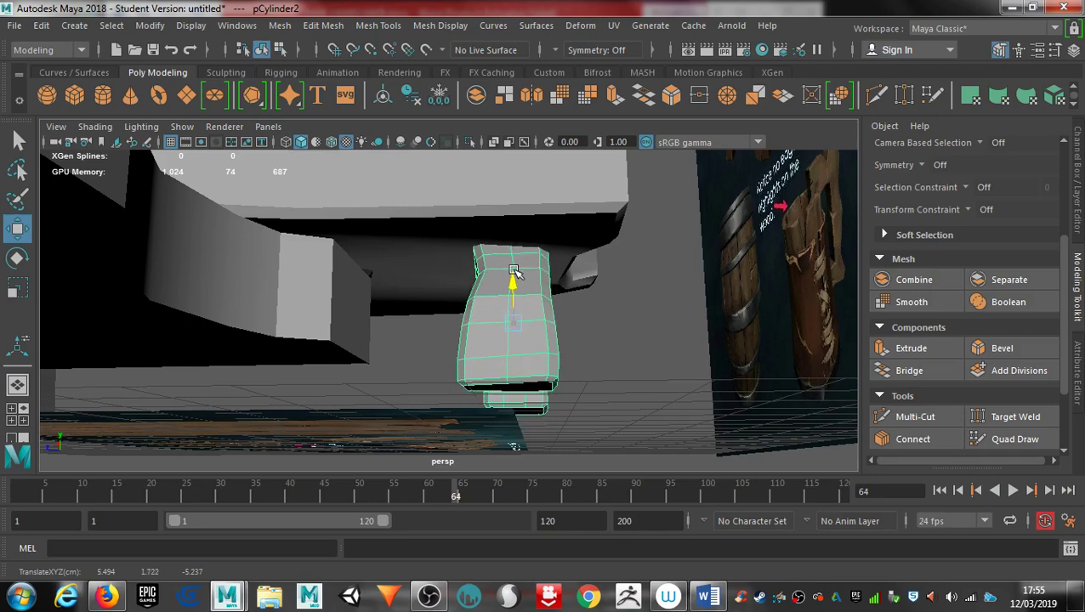
# Combine the tabletop and both arched legs into a single mesh and keep the combined table selected.
pyautogui.keyDown('alt'); pyautogui.moveTo(491, 301); pyautogui.dragTo(299, 332); pyautogui.keyUp('alt')
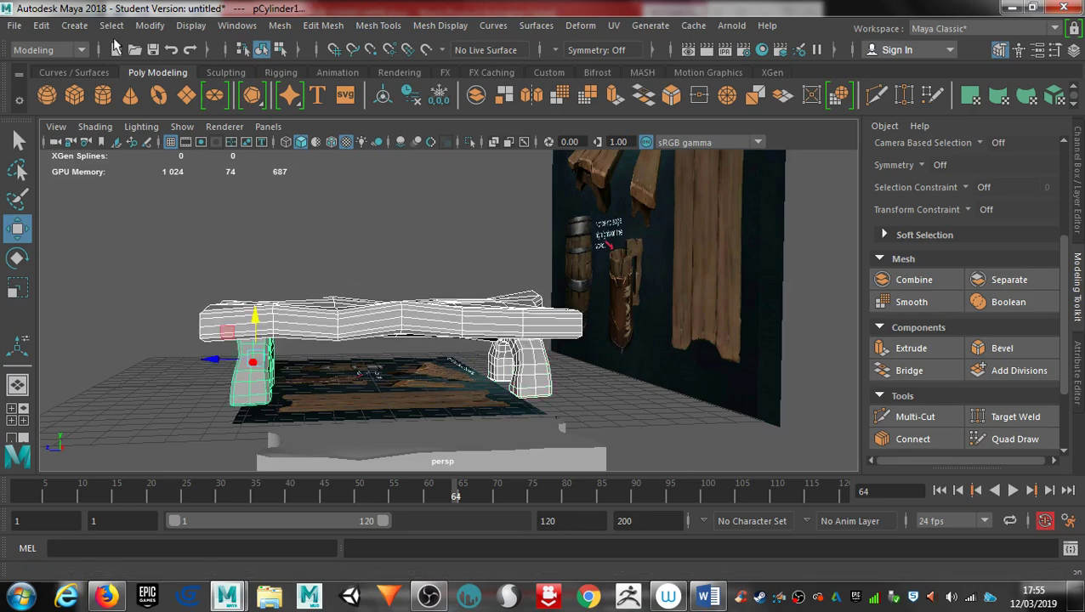
pyautogui.click(238, 25)
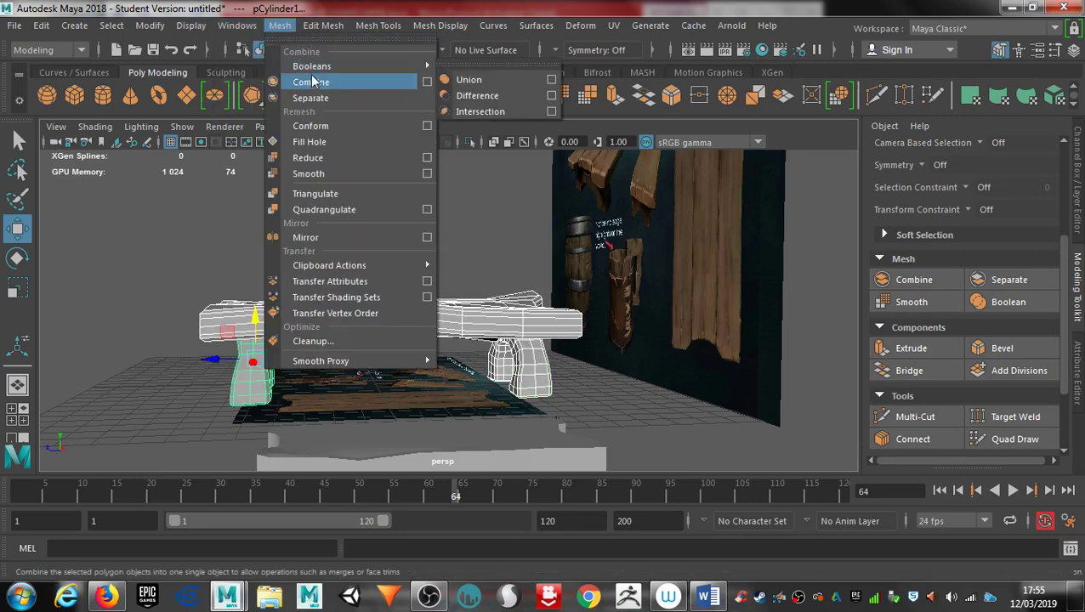
pyautogui.click(310, 79)
pyautogui.moveTo(386, 302); pyautogui.dragTo(321, 309)
# Examine the combined table from the end, the long sides and above, checking how the arched legs meet the tabletop.
pyautogui.keyDown('alt'); pyautogui.moveTo(348, 388); pyautogui.dragTo(352, 355); pyautogui.keyUp('alt')
pyautogui.keyDown('alt'); pyautogui.moveTo(352, 355); pyautogui.dragTo(515, 350, button='right'); pyautogui.keyUp('alt')
pyautogui.keyDown('alt'); pyautogui.moveTo(514, 350); pyautogui.dragTo(314, 363); pyautogui.keyUp('alt')
pyautogui.keyDown('alt'); pyautogui.moveTo(314, 362); pyautogui.dragTo(438, 368, button='right'); pyautogui.keyUp('alt')
pyautogui.keyDown('alt'); pyautogui.moveTo(334, 339); pyautogui.dragTo(401, 349, button='middle'); pyautogui.keyUp('alt')
pyautogui.keyDown('alt'); pyautogui.moveTo(309, 362); pyautogui.dragTo(363, 351); pyautogui.keyUp('alt')
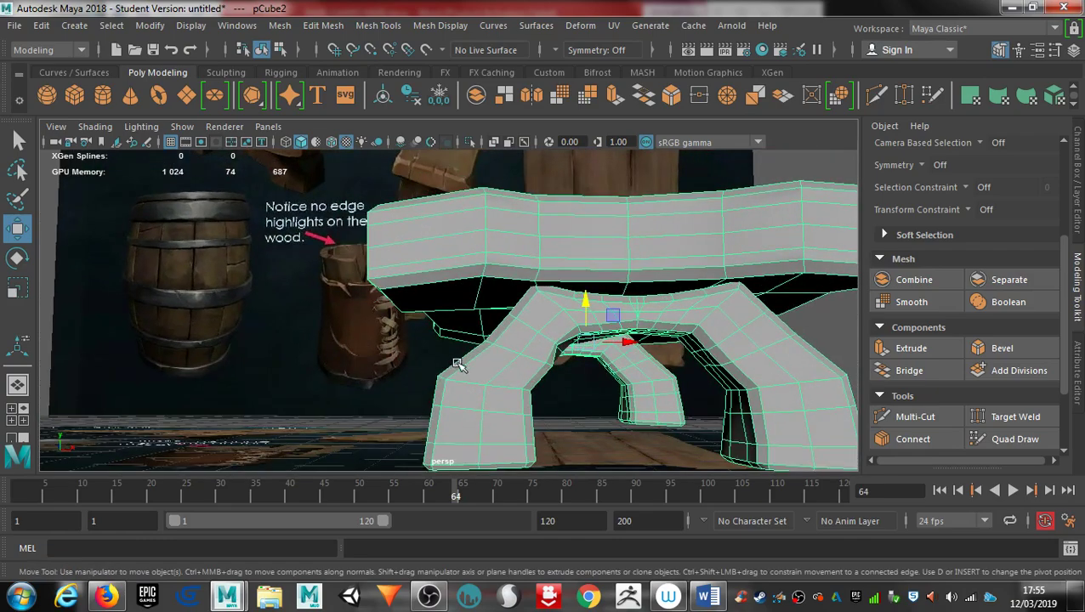
pyautogui.keyDown('alt'); pyautogui.moveTo(453, 364); pyautogui.dragTo(480, 371); pyautogui.keyUp('alt')
pyautogui.keyDown('alt'); pyautogui.moveTo(464, 376); pyautogui.dragTo(367, 358, button='middle'); pyautogui.keyUp('alt')
pyautogui.keyDown('alt'); pyautogui.moveTo(364, 358); pyautogui.dragTo(340, 361); pyautogui.keyUp('alt')
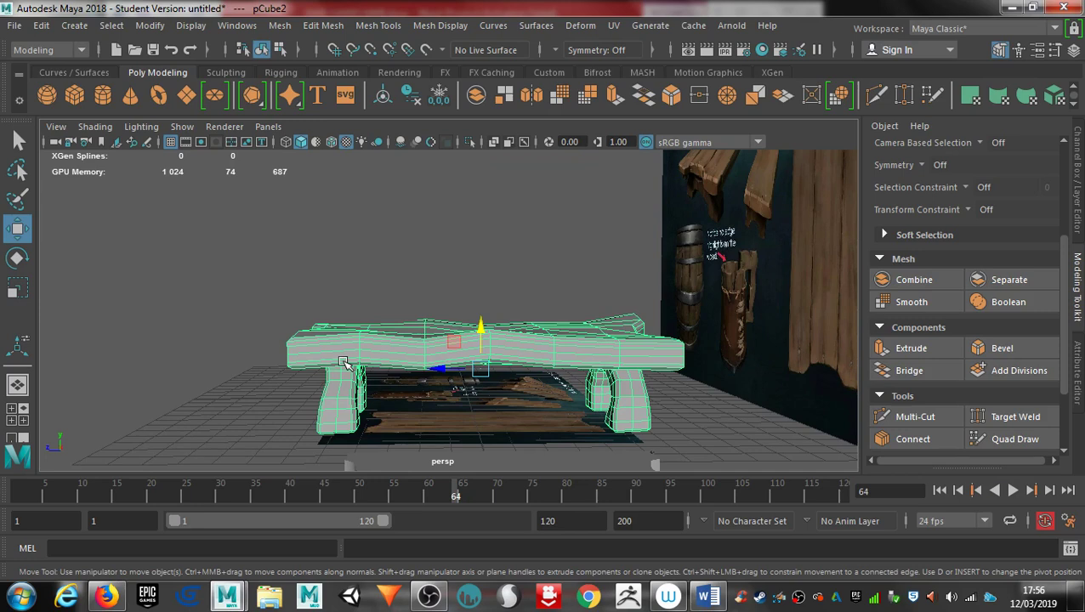
pyautogui.keyDown('alt'); pyautogui.moveTo(283, 345); pyautogui.dragTo(576, 351); pyautogui.keyUp('alt')
pyautogui.keyDown('alt'); pyautogui.moveTo(612, 356); pyautogui.dragTo(626, 264, button='middle'); pyautogui.keyUp('alt')
pyautogui.keyDown('alt'); pyautogui.moveTo(613, 300); pyautogui.dragTo(646, 374); pyautogui.keyUp('alt')
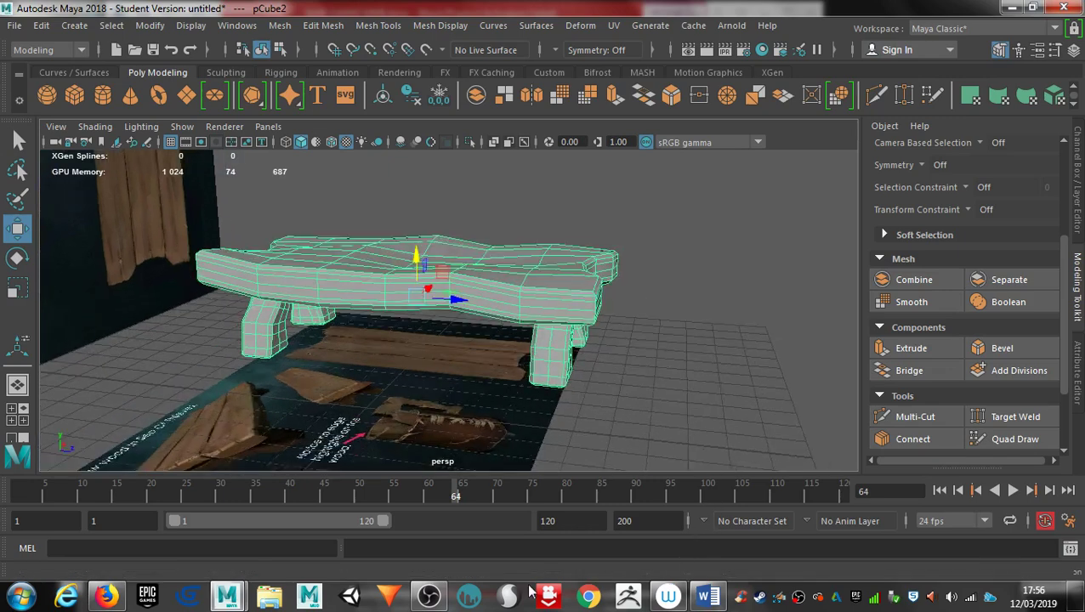
pyautogui.click(429, 596)
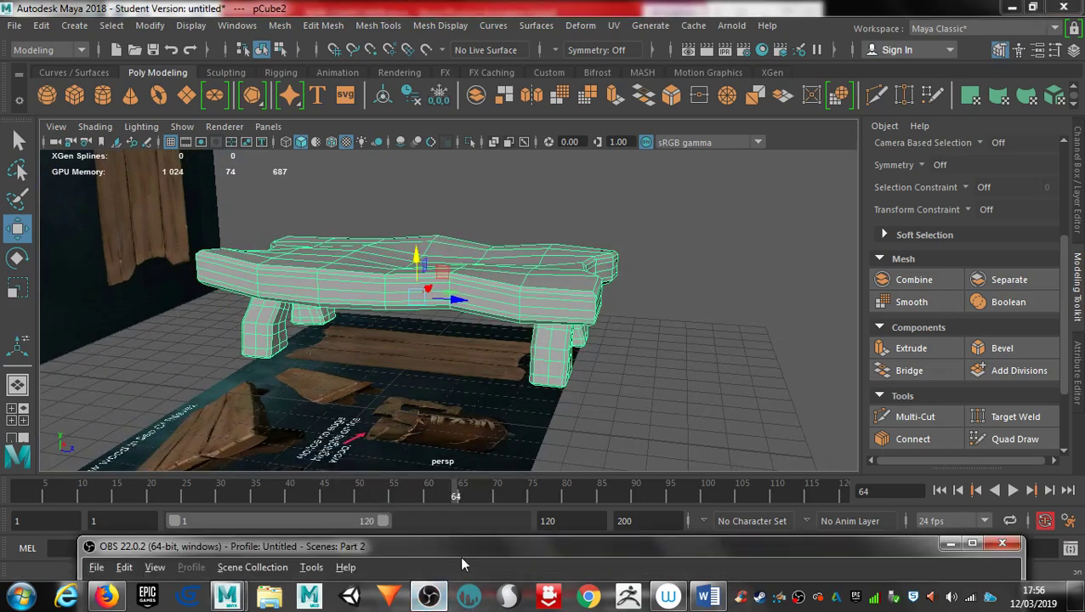